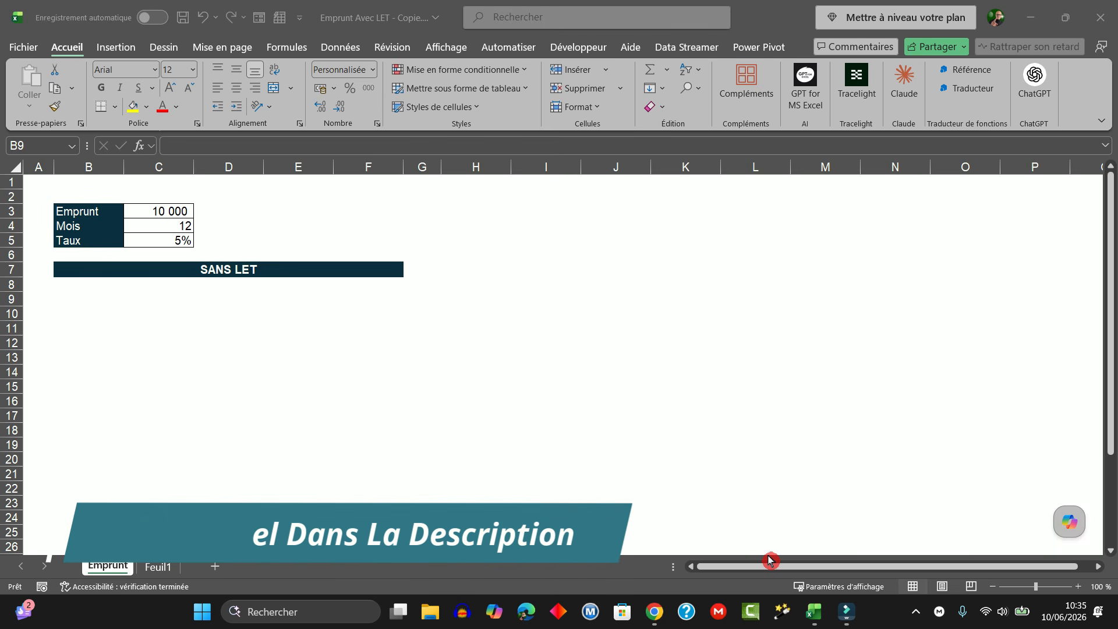
- Enter the array formula ={"Periode";"Debut";"Interet";"Mensuel";"Restant"} in cell B9
{"action": "left_click", "coordinate": [96, 297]}
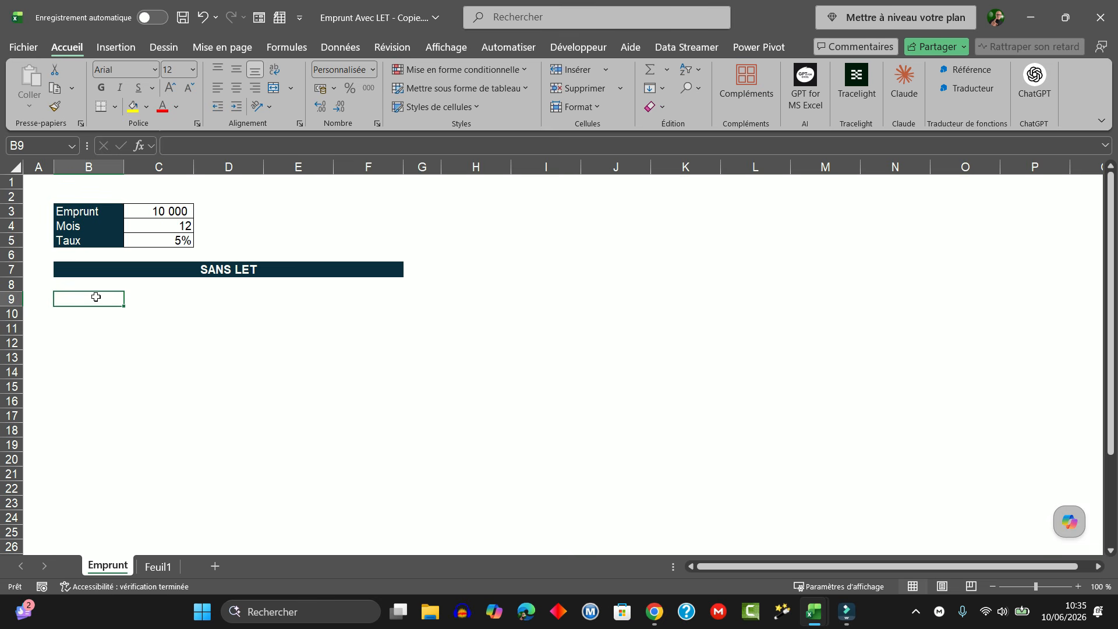
{"action": "type", "text": "="}
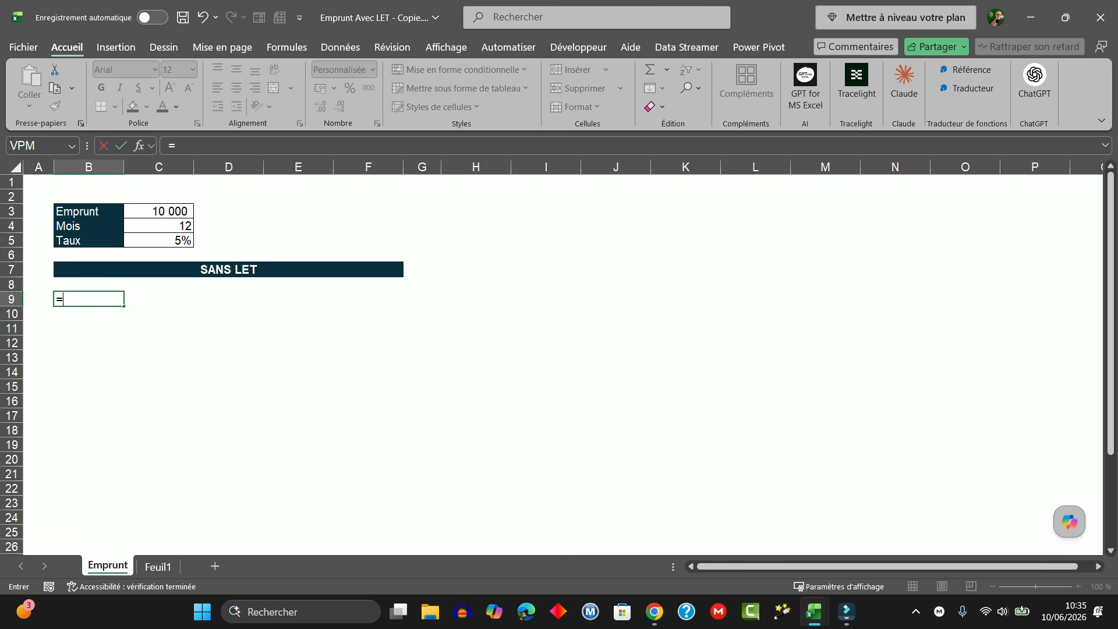
{"action": "type", "text": "{\"Periode"}
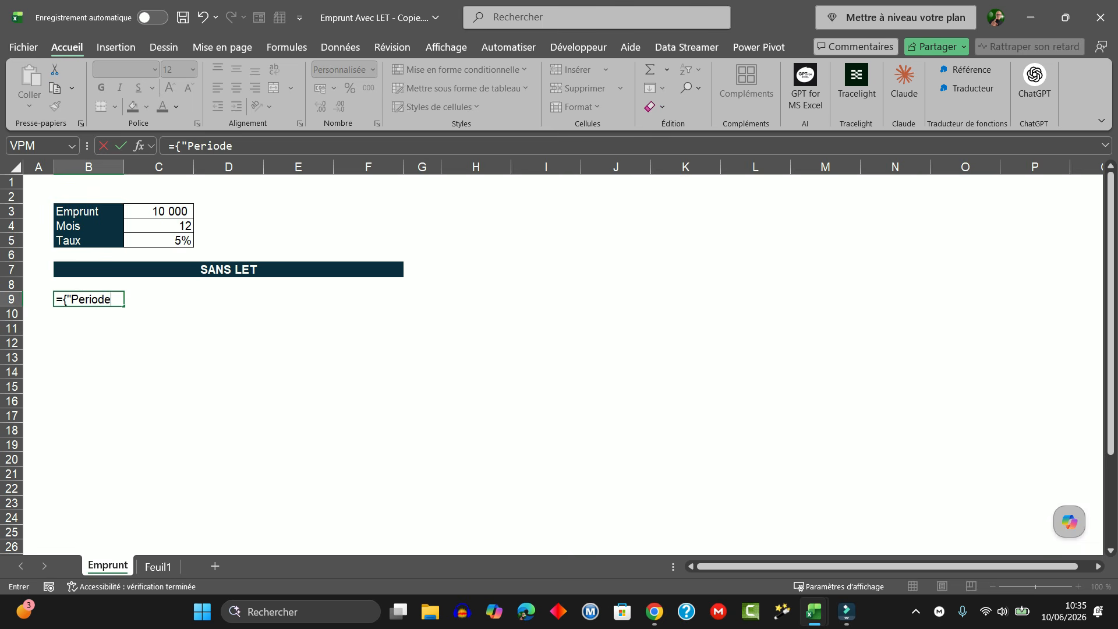
{"action": "type", "text": "\";\"Debut\";\"Int"}
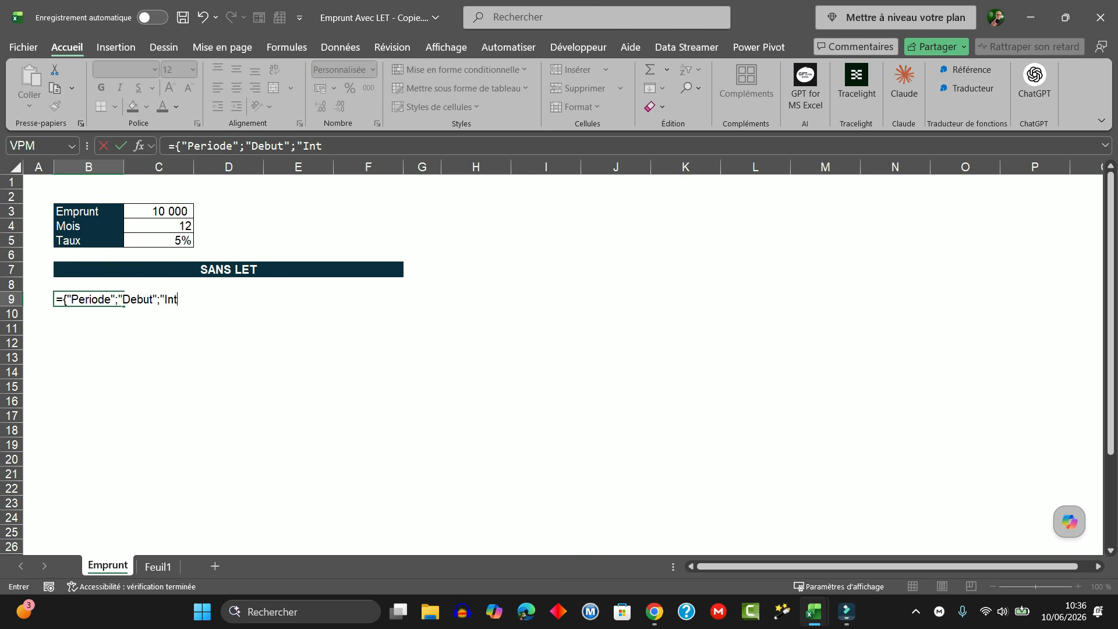
{"action": "type", "text": "eret\";\"Menseul"}
{"action": "key", "text": "BackSpace"}
{"action": "key", "text": "BackSpace"}
{"action": "key", "text": "BackSpace"}
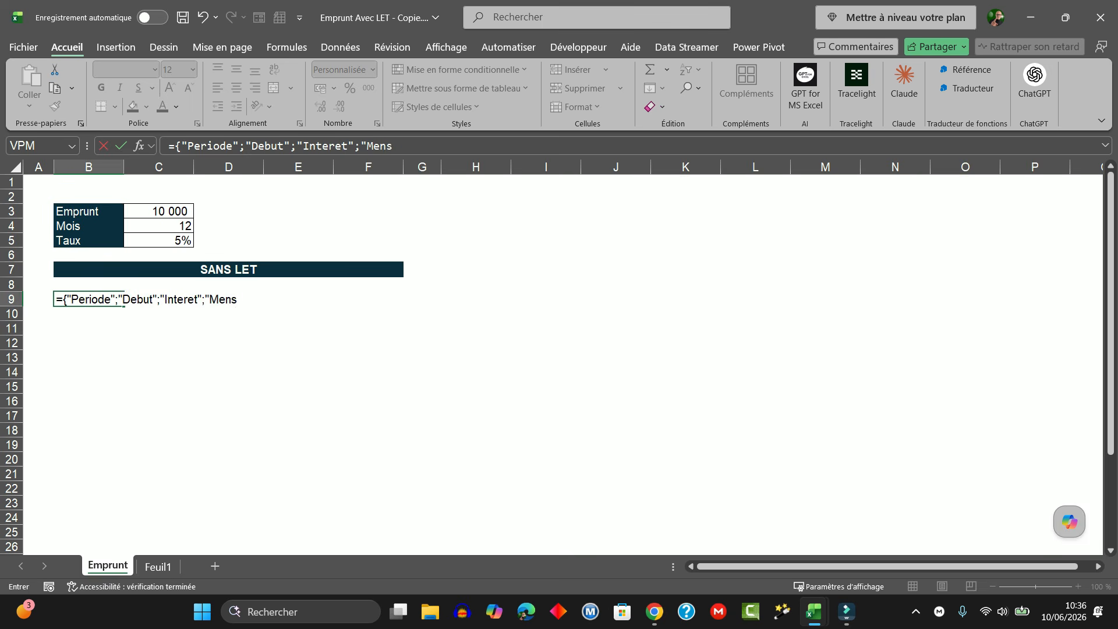
{"action": "type", "text": "uel\";\"Restan\""}
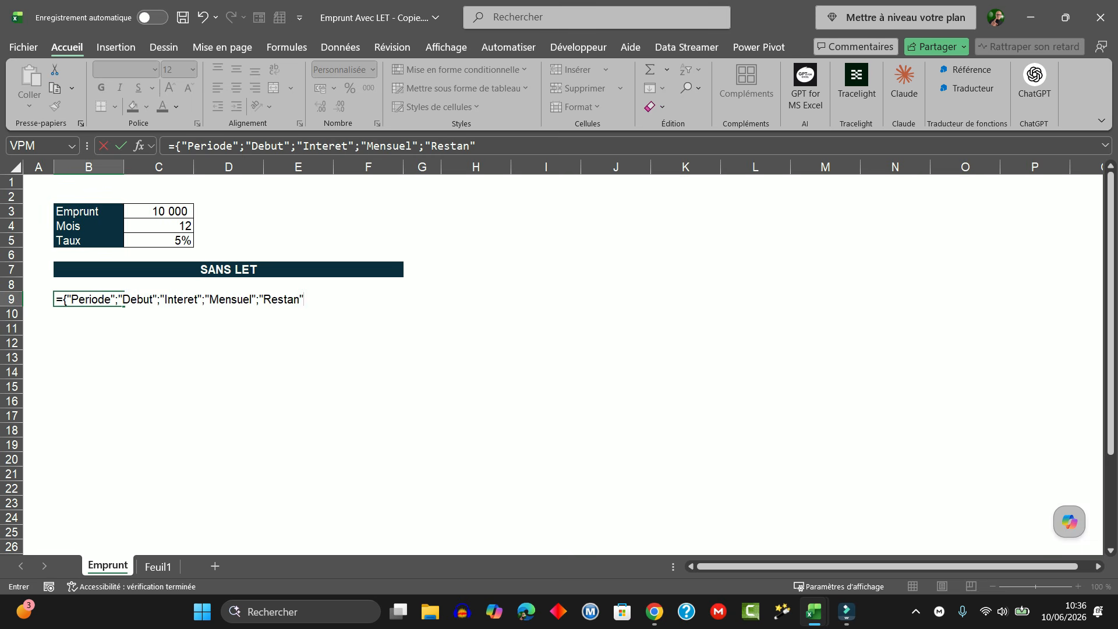
{"action": "key", "text": "BackSpace"}
{"action": "type", "text": "t\")"}
{"action": "key", "text": "BackSpace"}
{"action": "type", "text": "}"}
{"action": "key", "text": "Return"}
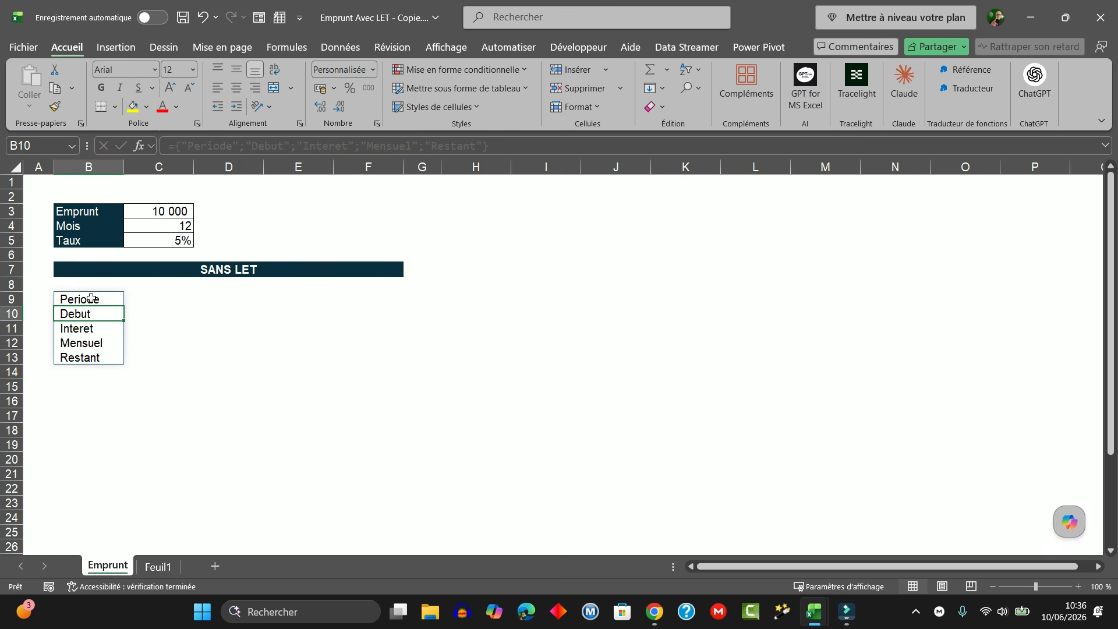
- Wrap the header array in B9 with TRANSPOSE so the headings spill horizontally across row 9
{"action": "left_click", "coordinate": [90, 298]}
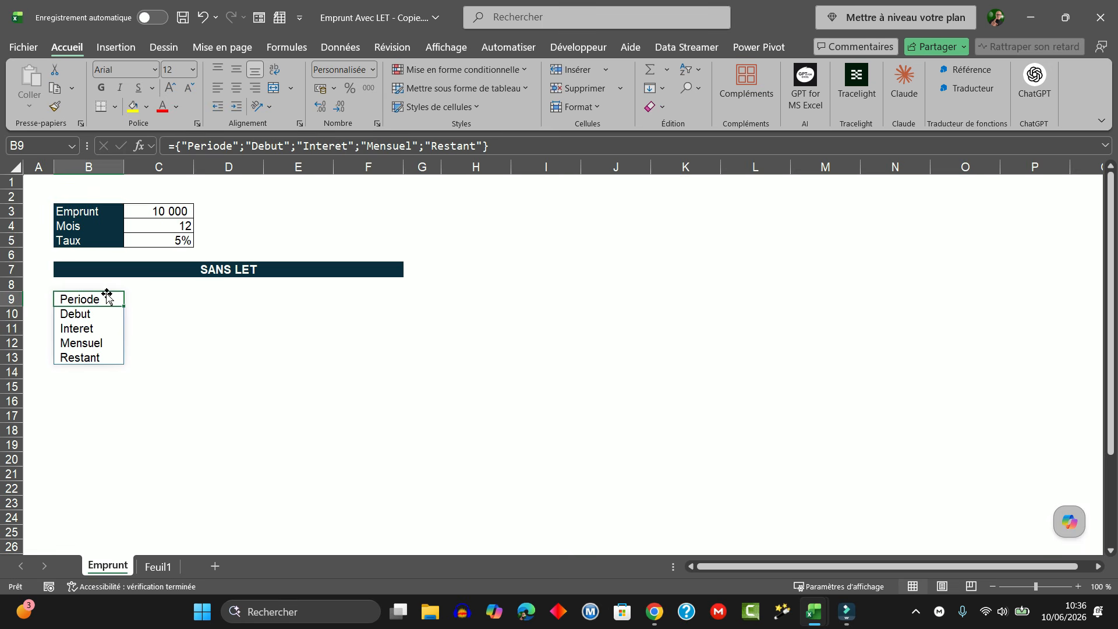
{"action": "double_click", "coordinate": [105, 298]}
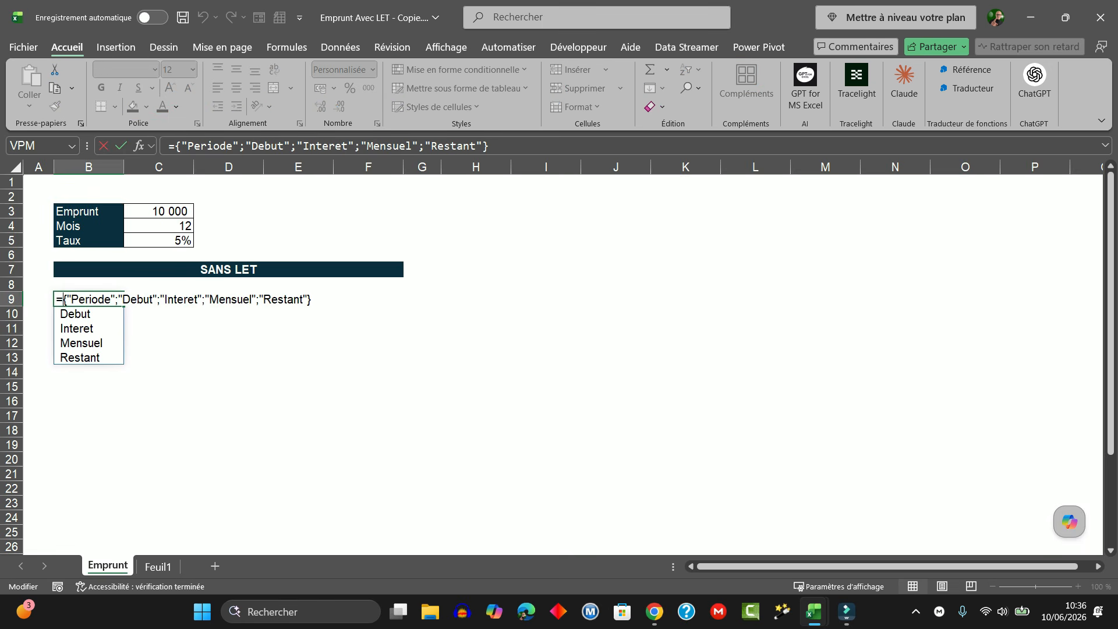
{"action": "type", "text": "TRANSPOSE("}
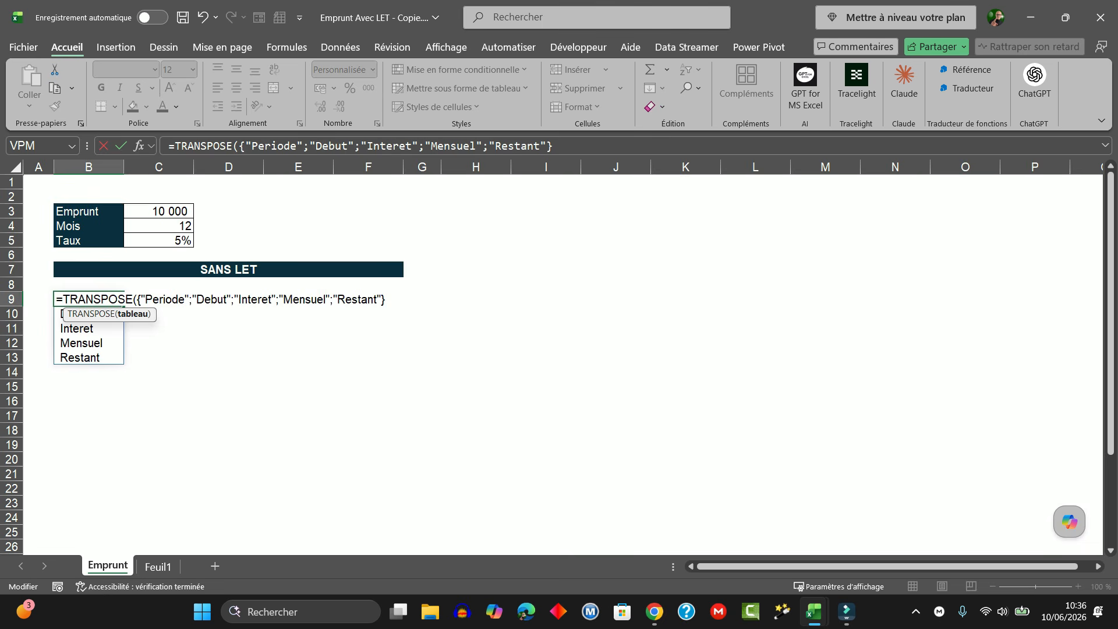
{"action": "left_click", "coordinate": [401, 302]}
{"action": "type", "text": ")"}
{"action": "key", "text": "Return"}
{"action": "key", "text": "Up"}
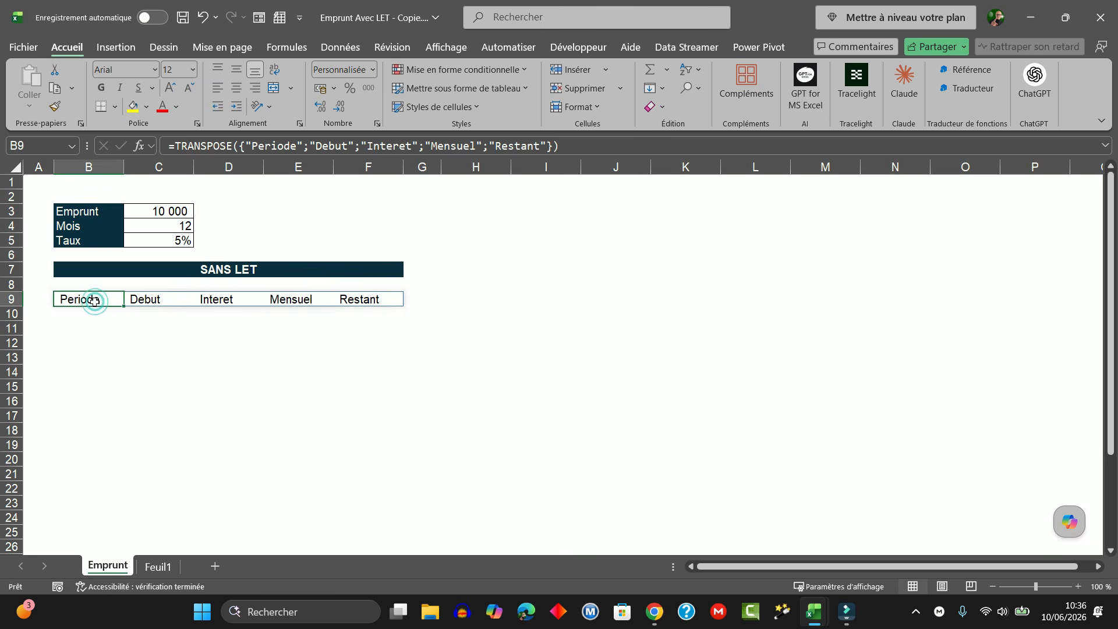
- Make the spilled headings in B9:F9 bold and center them horizontally
{"action": "left_click_drag", "start_coordinate": [95, 296], "coordinate": [349, 298]}
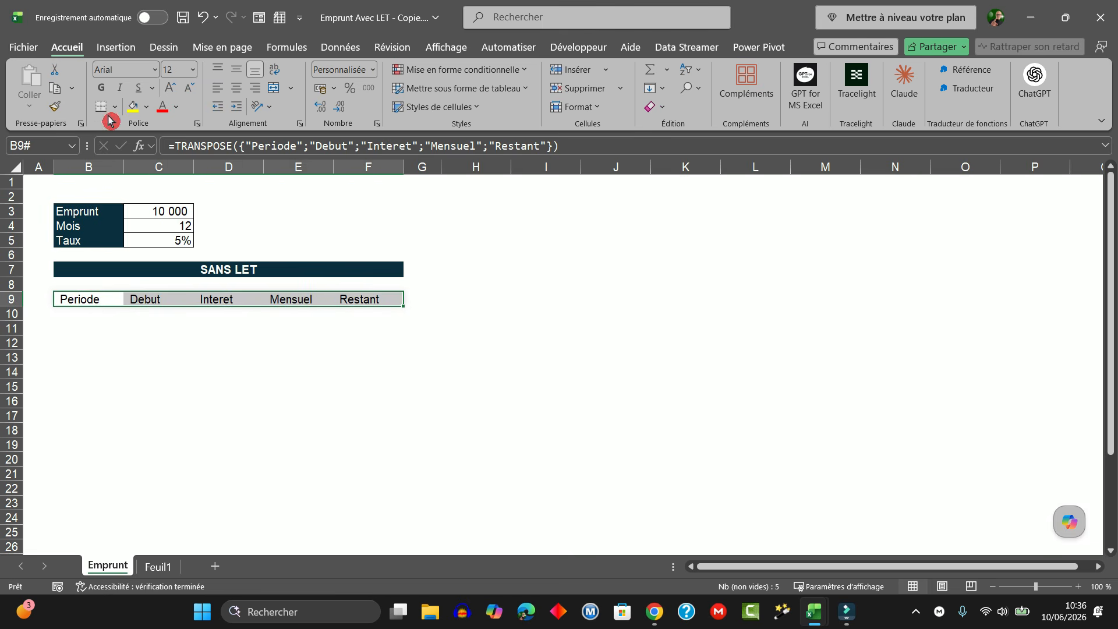
{"action": "left_click", "coordinate": [102, 88]}
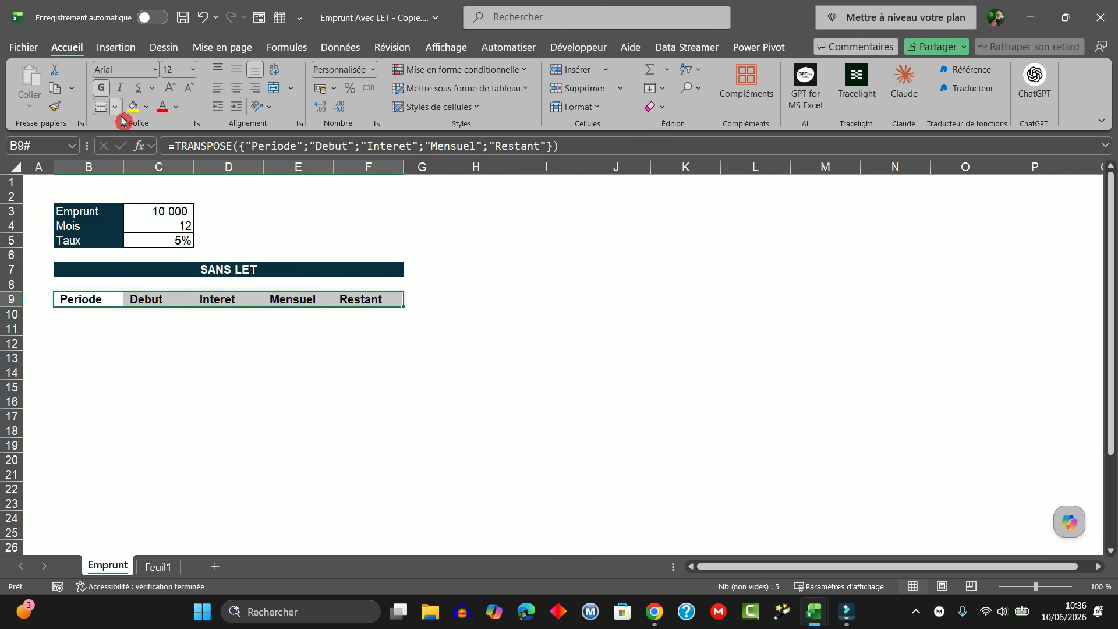
{"action": "left_click", "coordinate": [236, 88]}
- Add a bottom border to the heading row B9:F9
{"action": "left_click", "coordinate": [91, 298]}
{"action": "left_click_drag", "start_coordinate": [90, 299], "coordinate": [382, 301]}
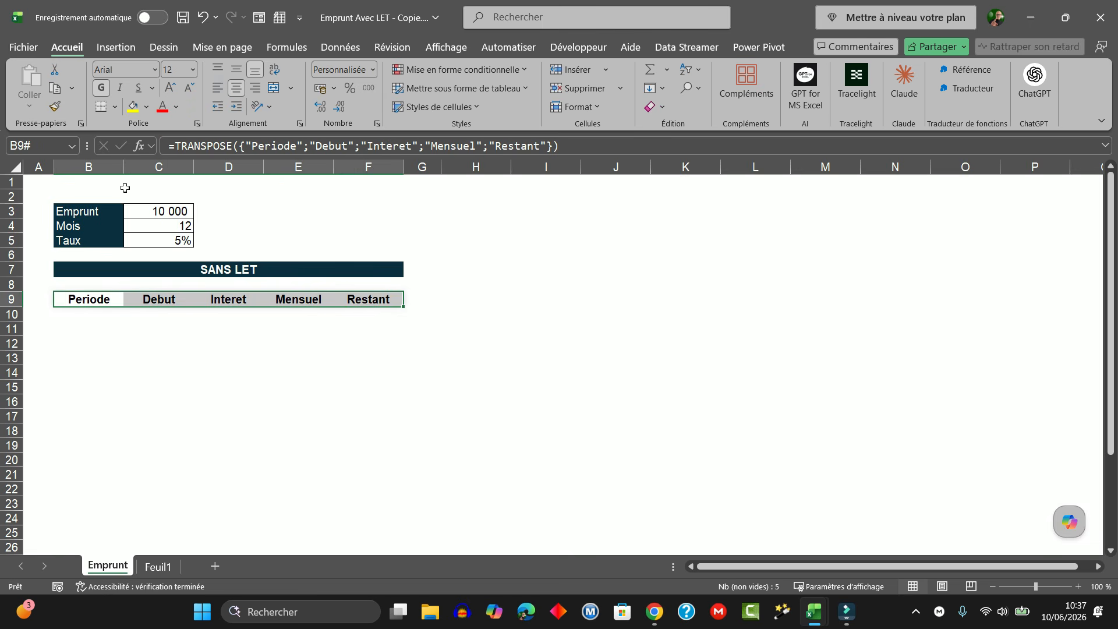
{"action": "left_click", "coordinate": [116, 107]}
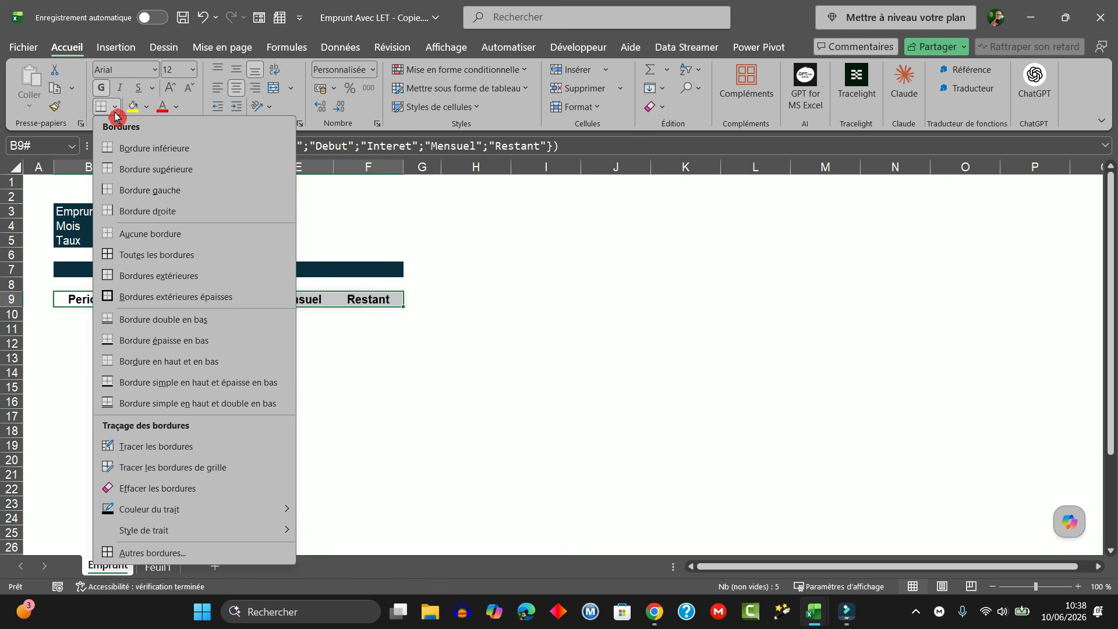
{"action": "left_click", "coordinate": [135, 155]}
{"action": "left_click", "coordinate": [513, 318]}
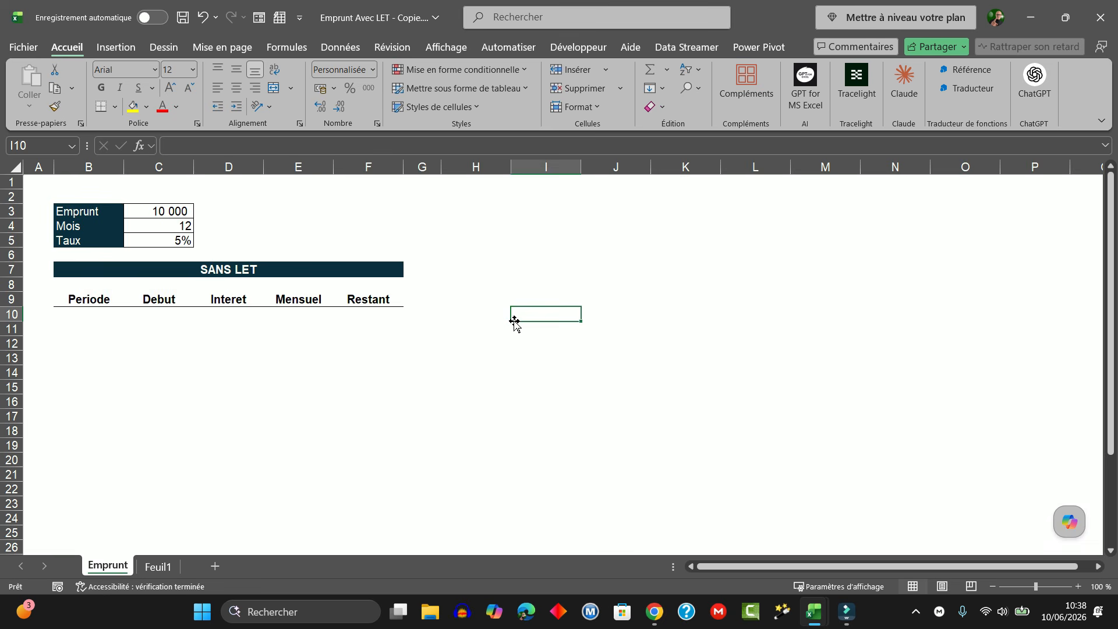
- Generate the period numbers in B10 with =SEQUENCE(C4), based on the Mois value
{"action": "left_click", "coordinate": [87, 315]}
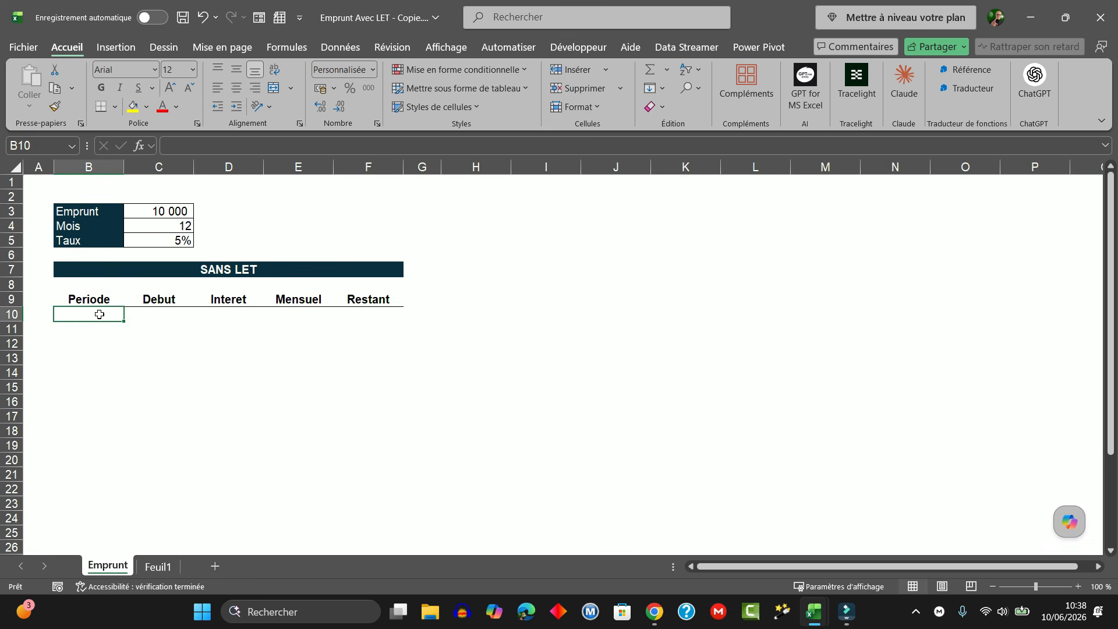
{"action": "left_click", "coordinate": [164, 227]}
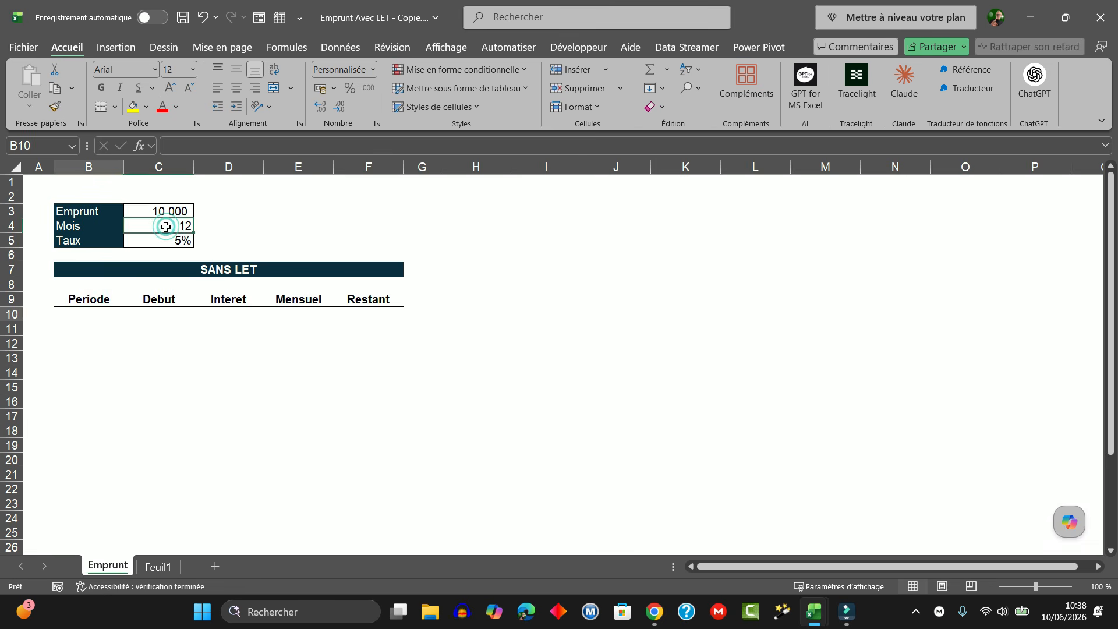
{"action": "left_click", "coordinate": [88, 316]}
{"action": "type", "text": "="}
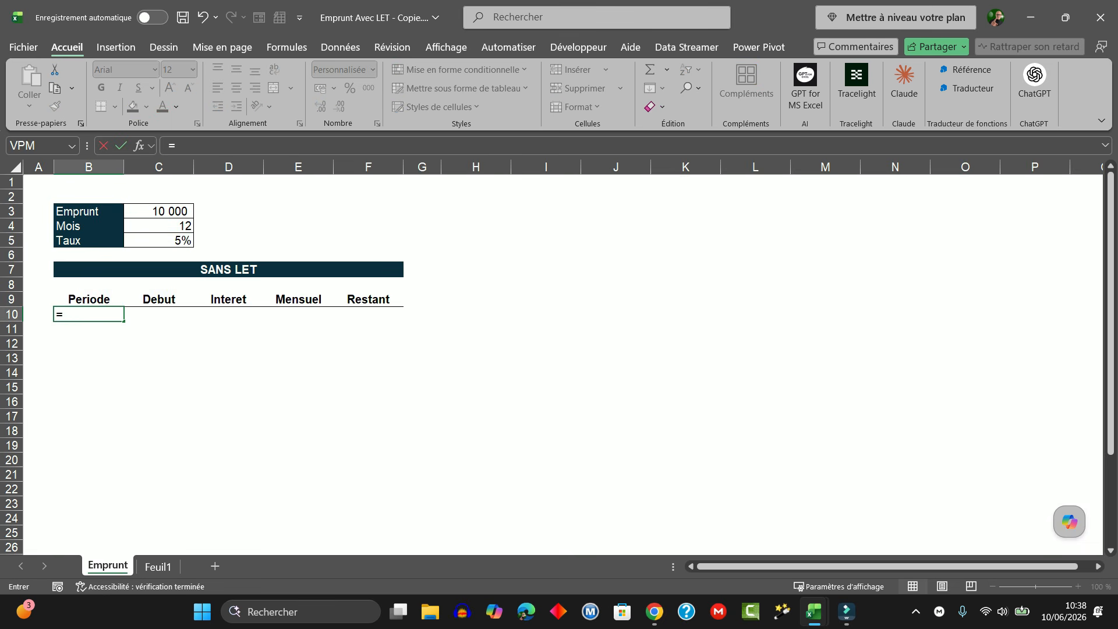
{"action": "type", "text": "sequence("}
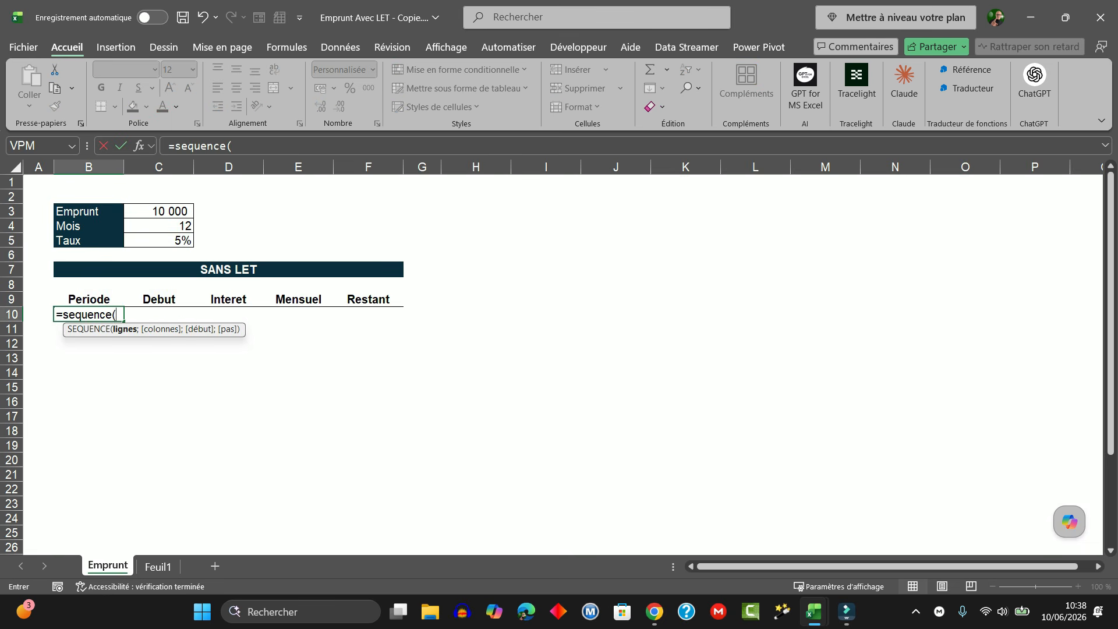
{"action": "left_click", "coordinate": [184, 226]}
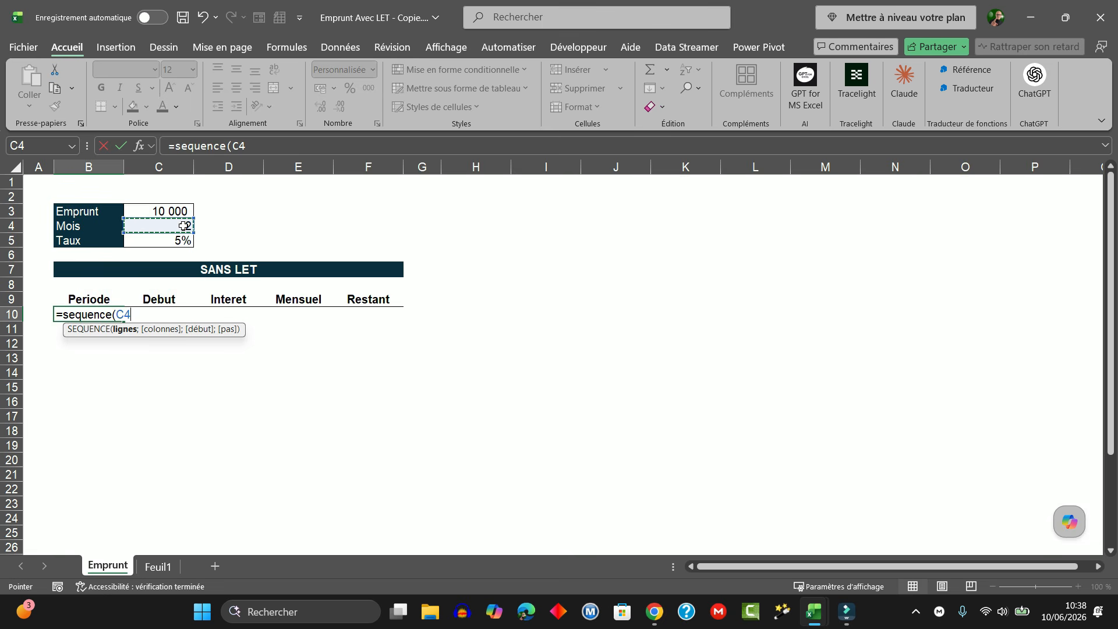
{"action": "type", "text": ")"}
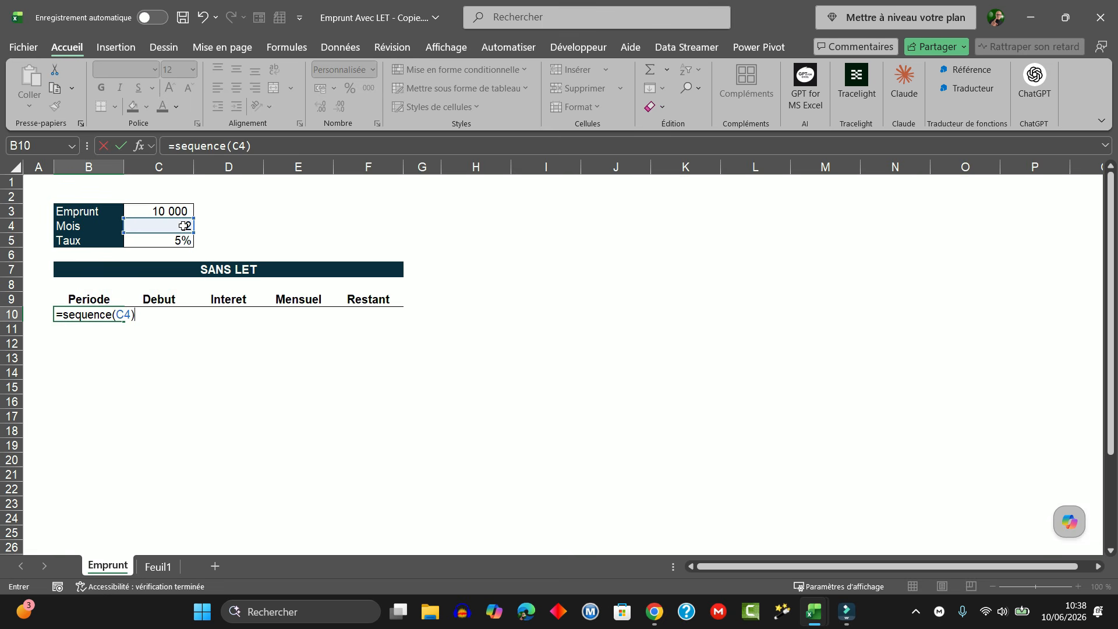
{"action": "key", "text": "Return"}
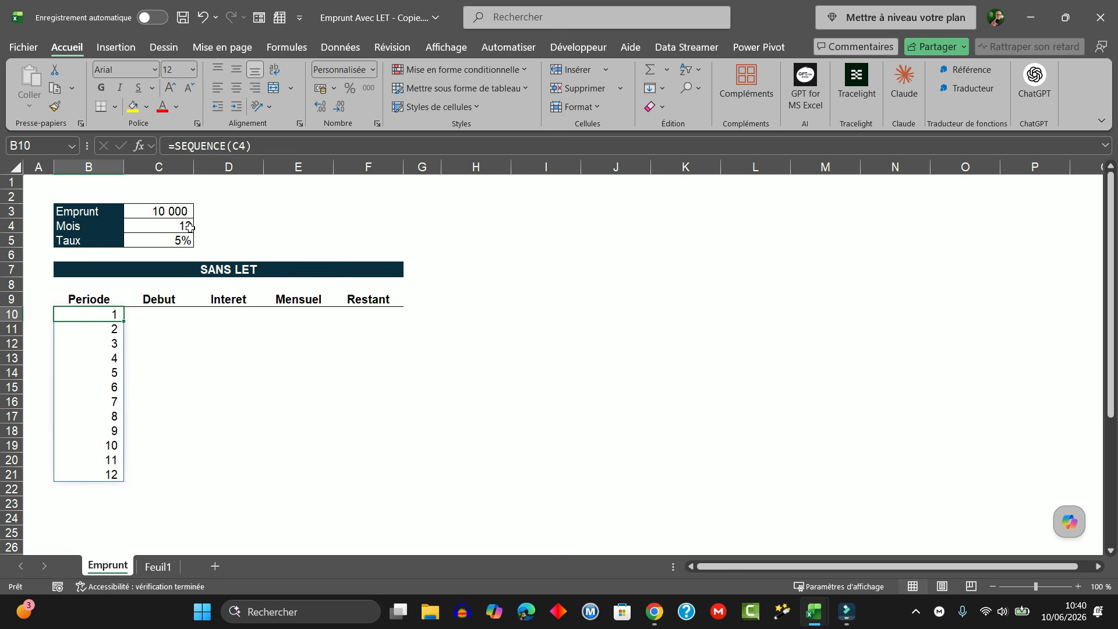
- Test the dynamic period list by setting Mois in C4 to 15 and restoring it to 12
{"action": "left_click", "coordinate": [184, 227]}
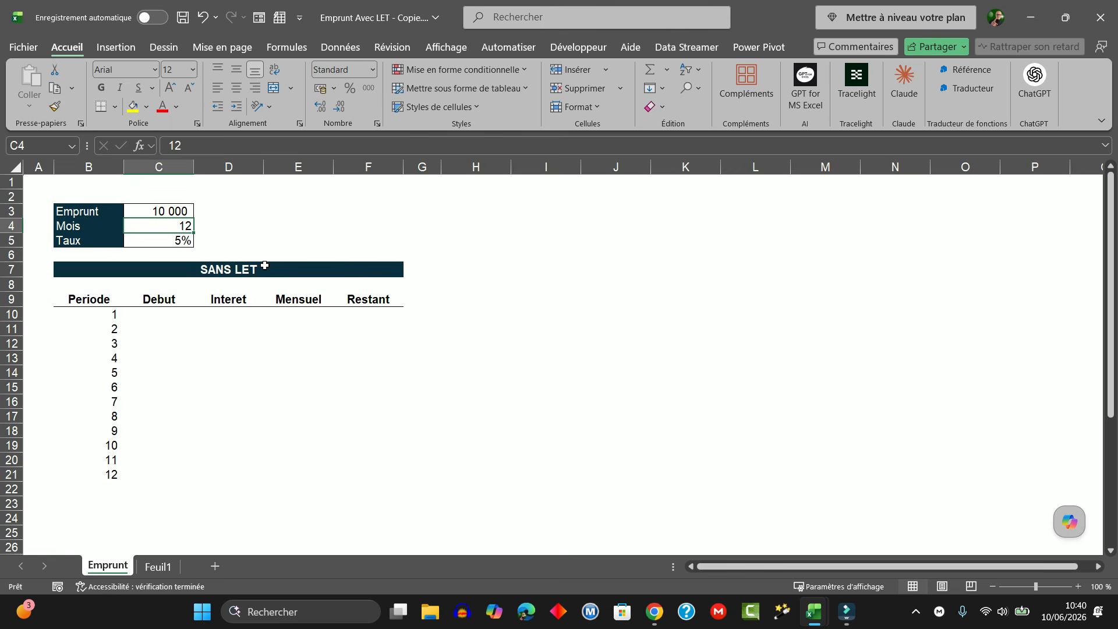
{"action": "type", "text": "15"}
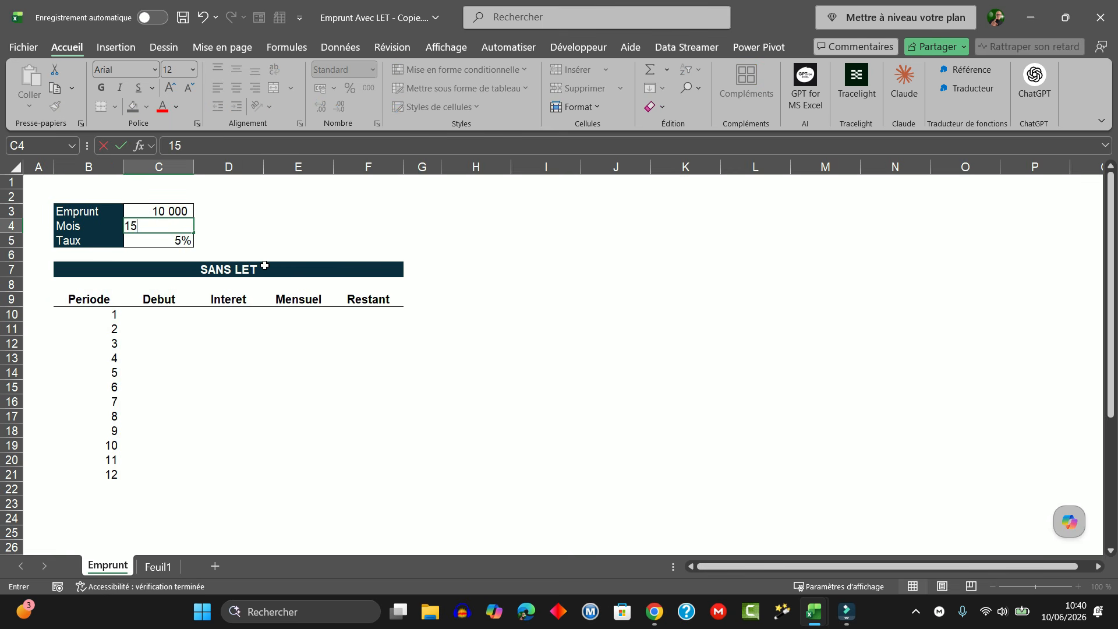
{"action": "key", "text": "Return"}
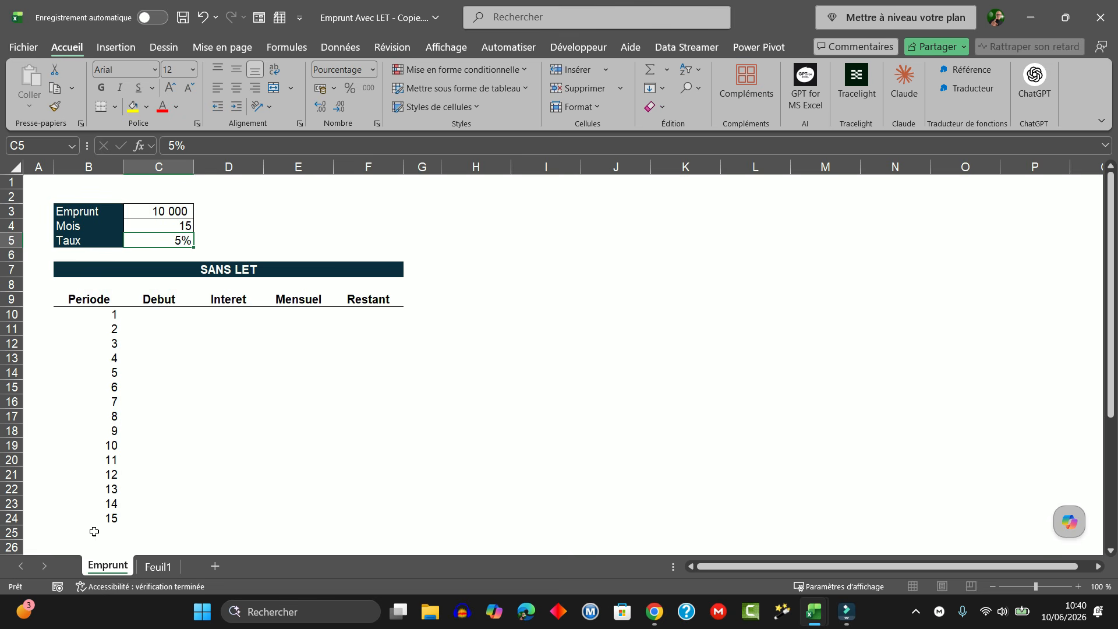
{"action": "left_click", "coordinate": [185, 230]}
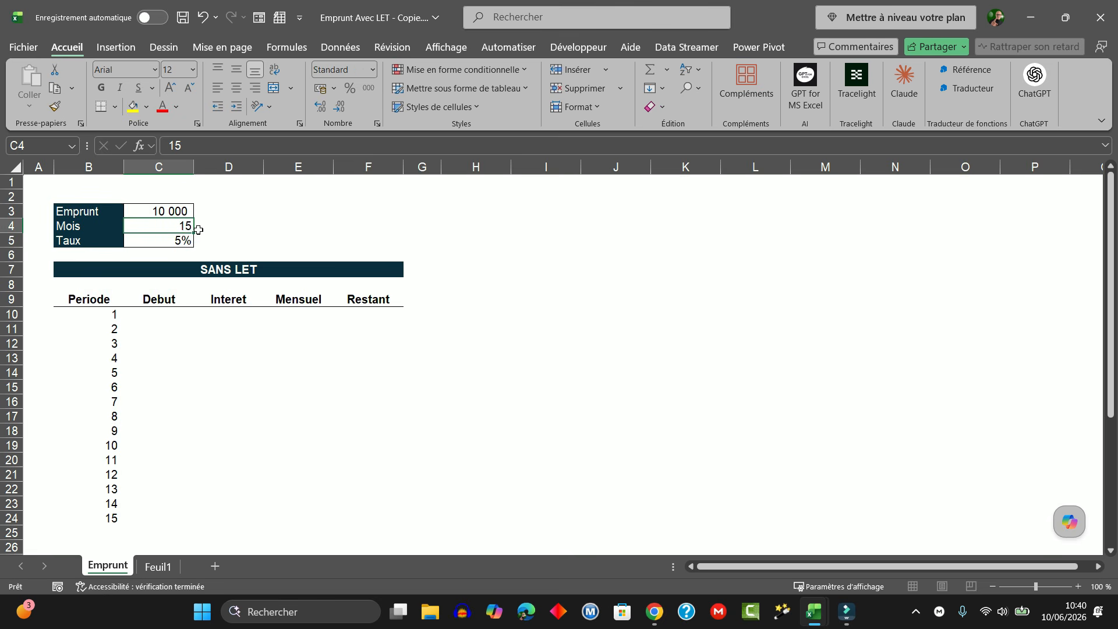
{"action": "type", "text": "12"}
- Calculate the spilled interest per period in D10 with =INTPER(C5/12;B10#;C4;-C3)
{"action": "left_click", "coordinate": [231, 316]}
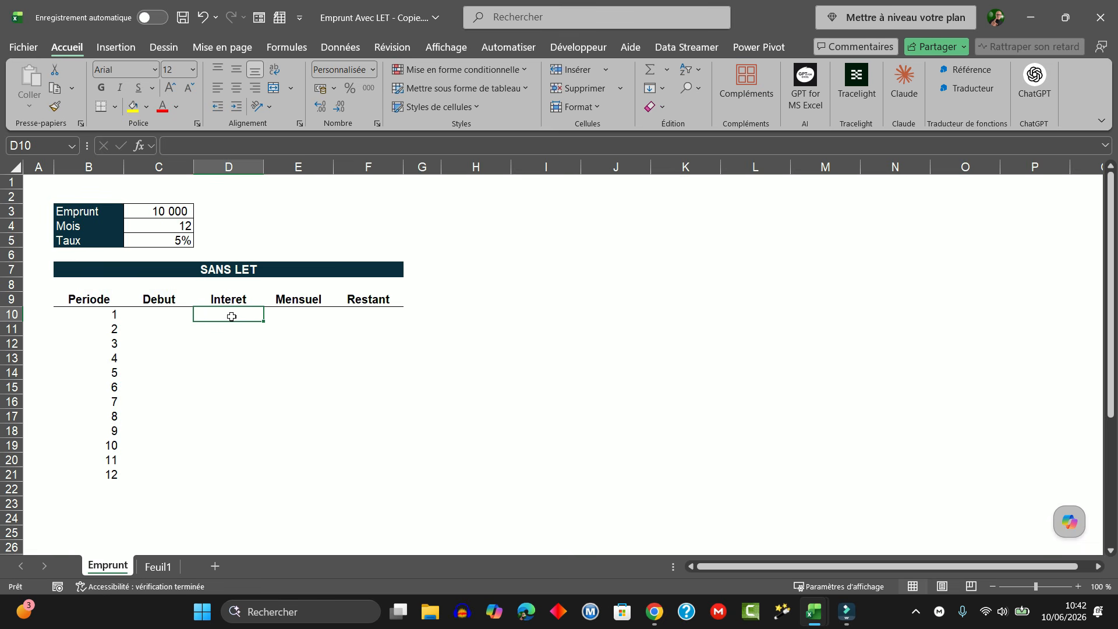
{"action": "type", "text": "="}
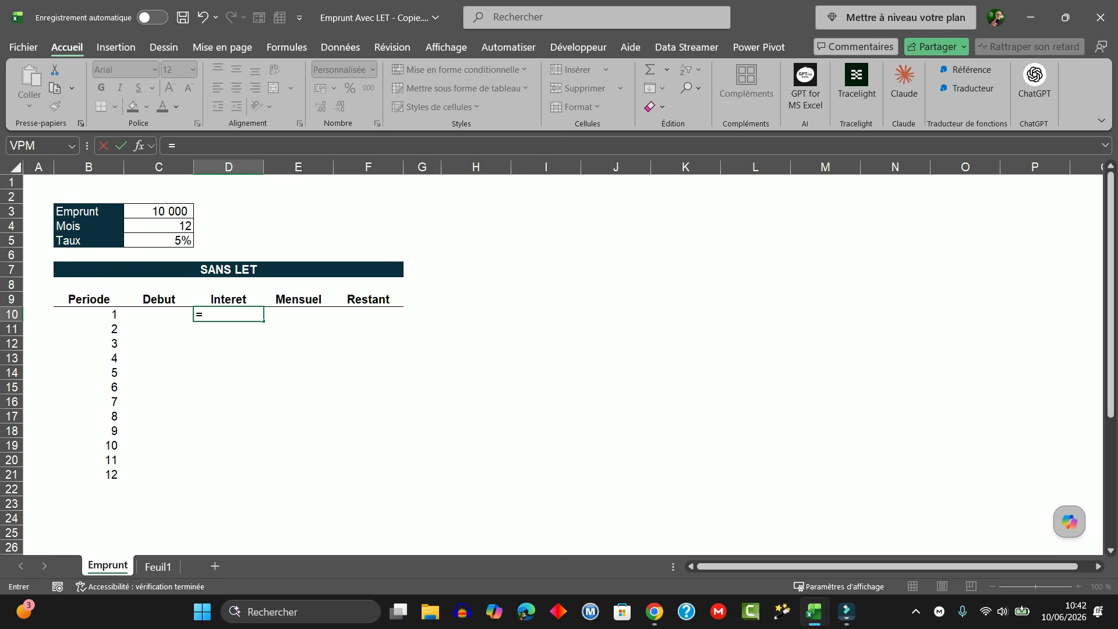
{"action": "type", "text": "INTPER("}
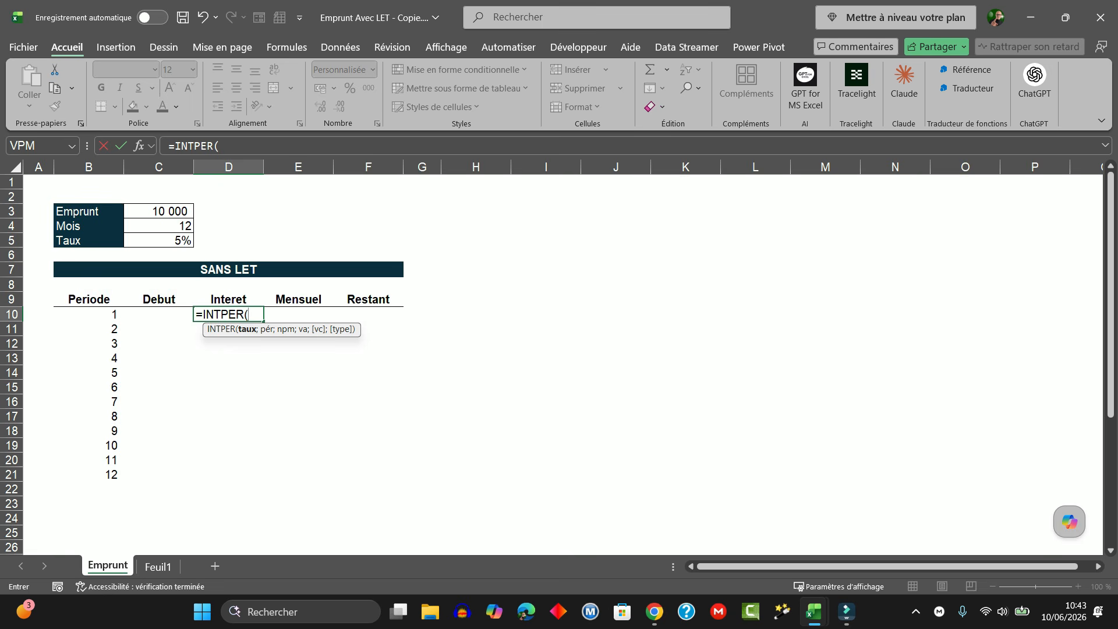
{"action": "left_click", "coordinate": [174, 241]}
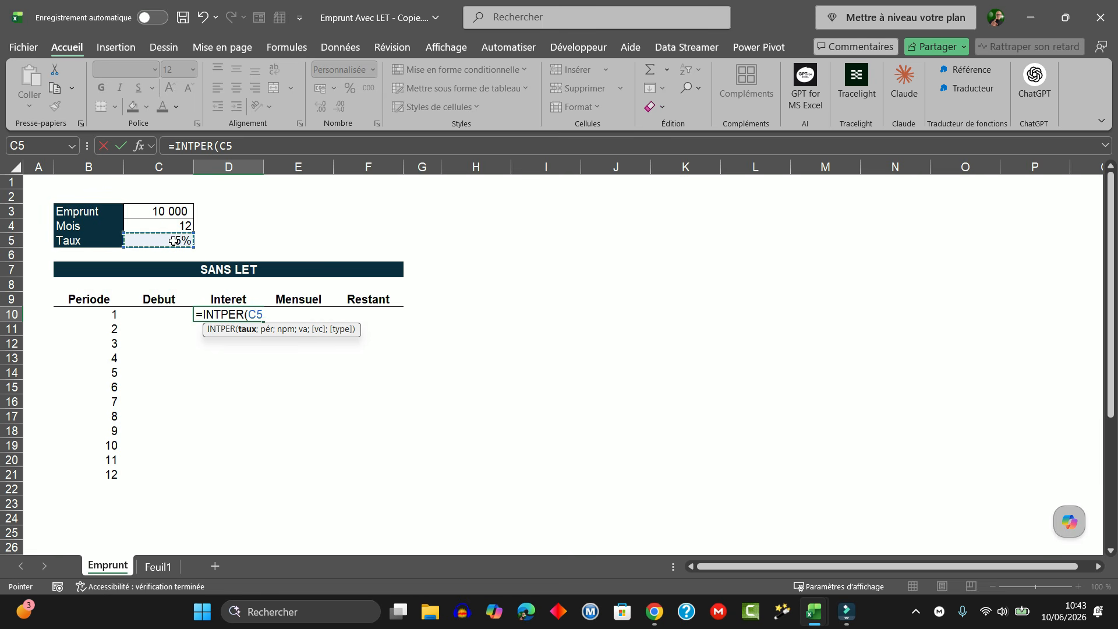
{"action": "type", "text": "/12;"}
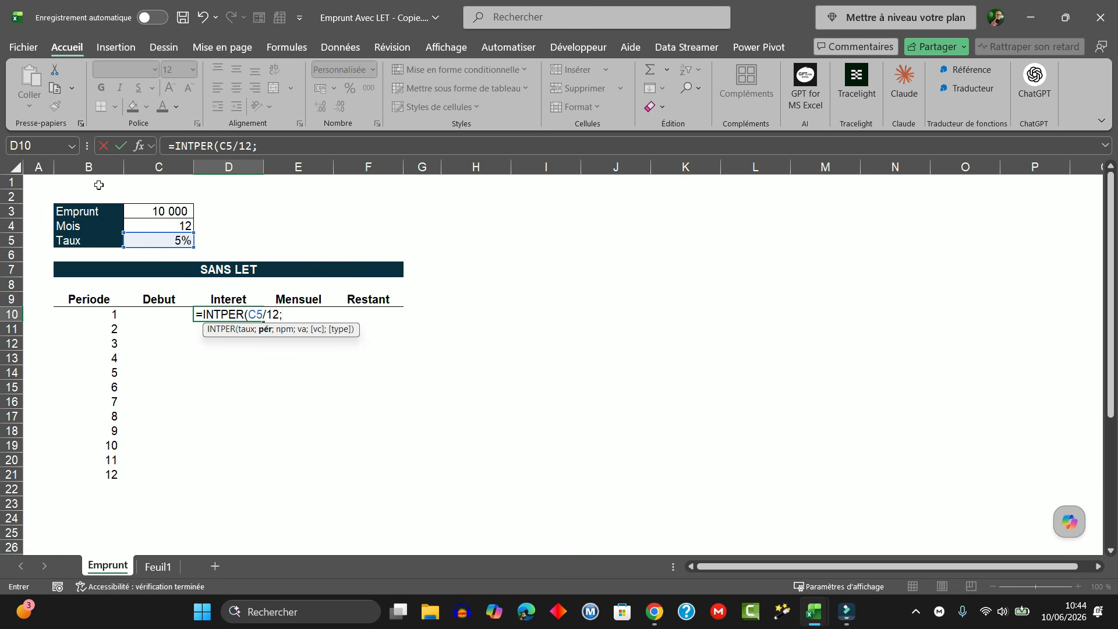
{"action": "left_click", "coordinate": [100, 316]}
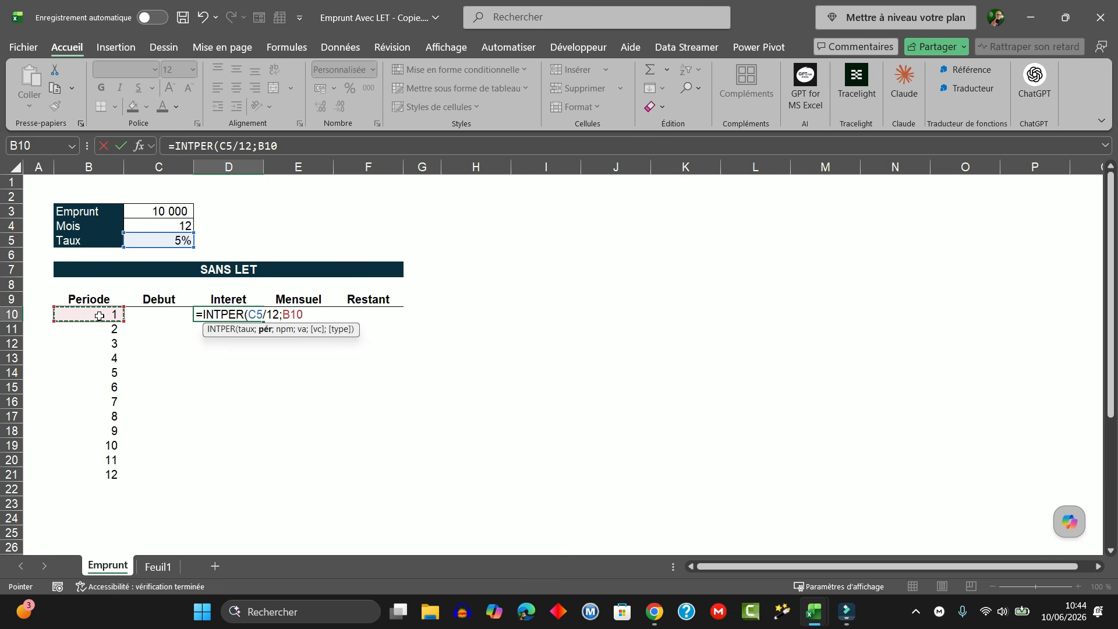
{"action": "type", "text": "#"}
{"action": "left_click", "coordinate": [258, 464]}
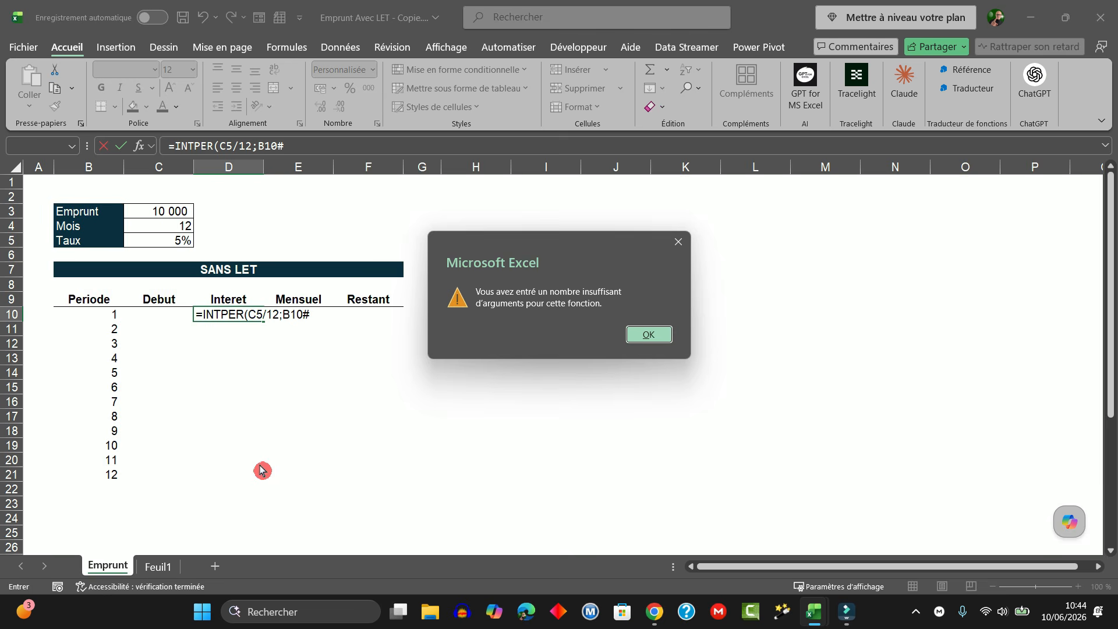
{"action": "key", "text": "Return"}
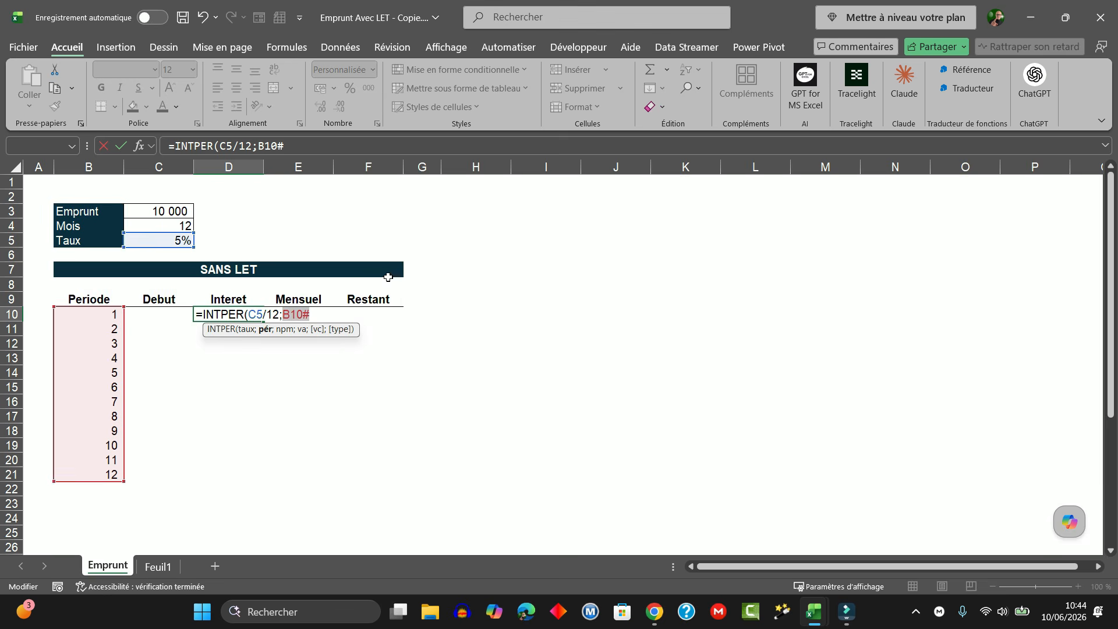
{"action": "key", "text": "Right"}
{"action": "type", "text": ";"}
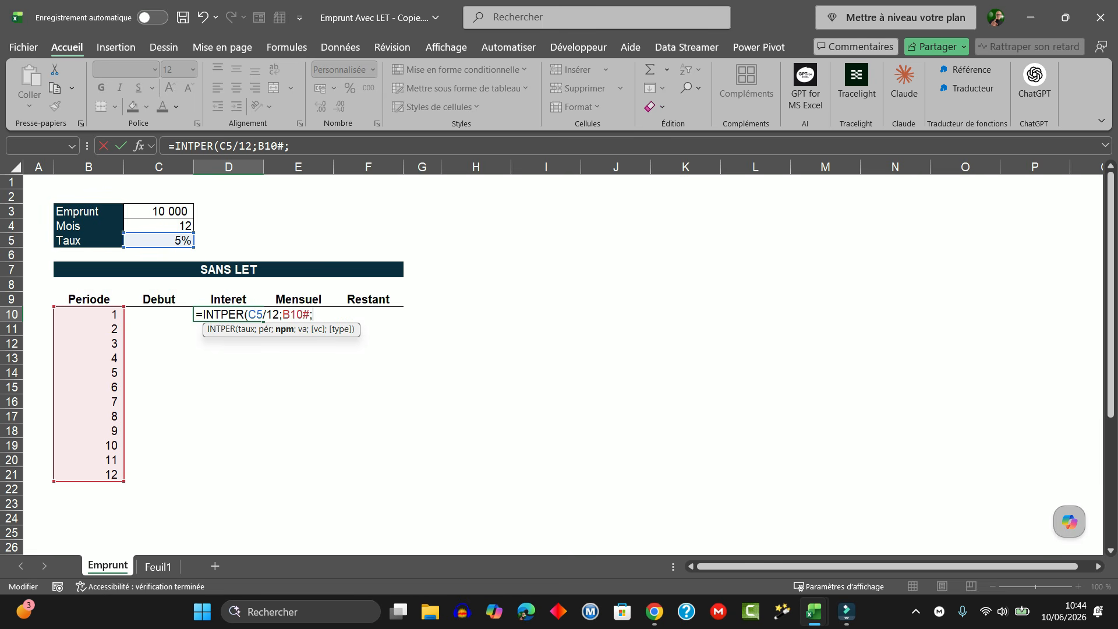
{"action": "left_click", "coordinate": [169, 225]}
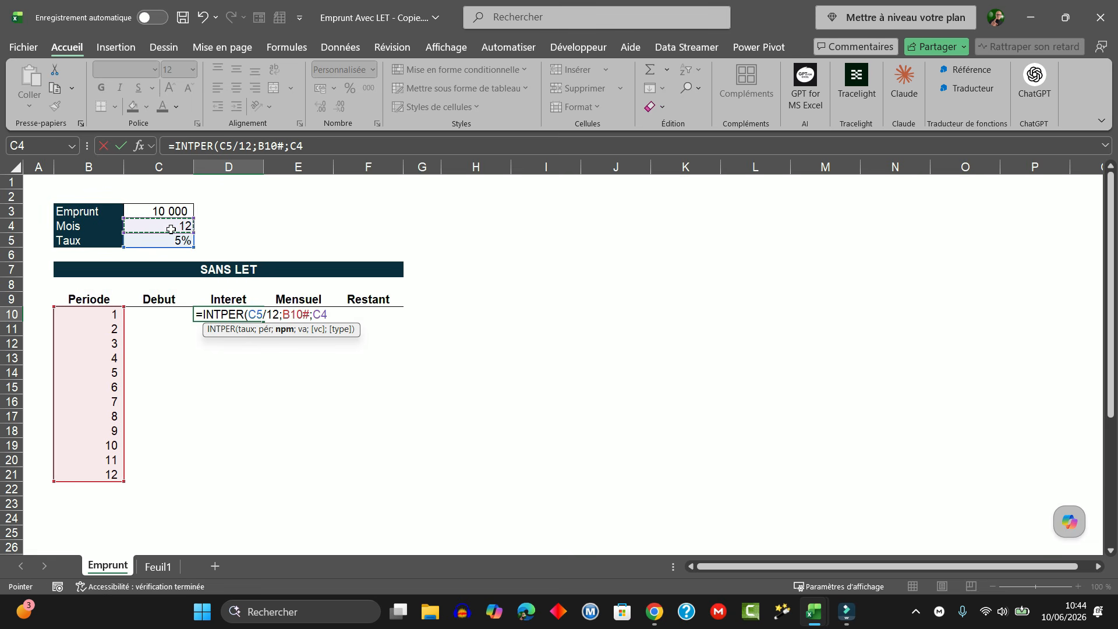
{"action": "type", "text": ";-"}
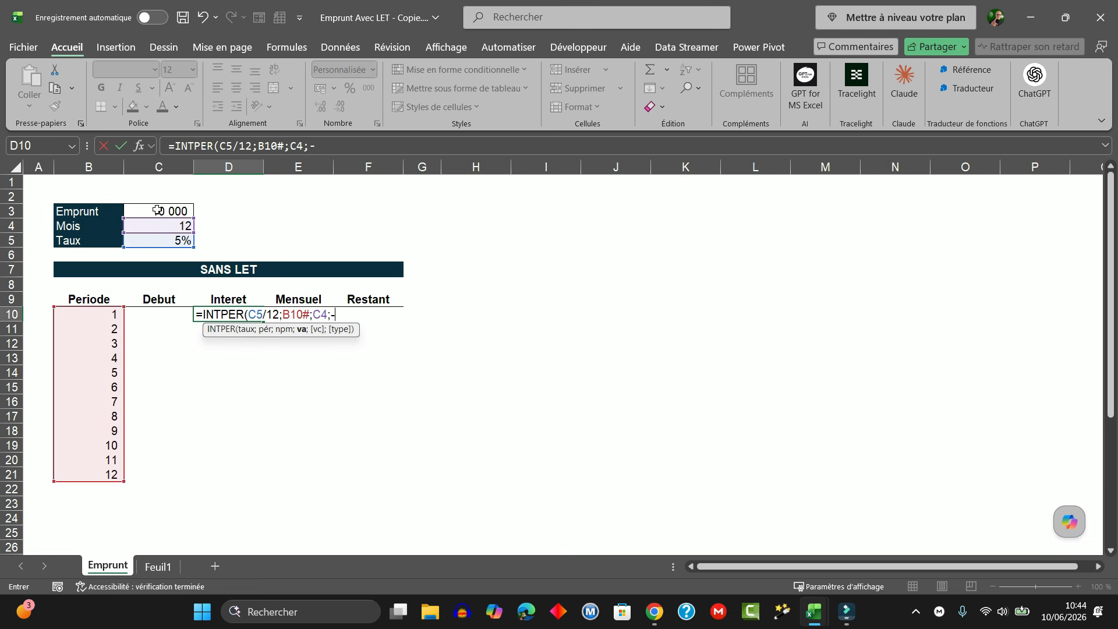
{"action": "left_click", "coordinate": [158, 210]}
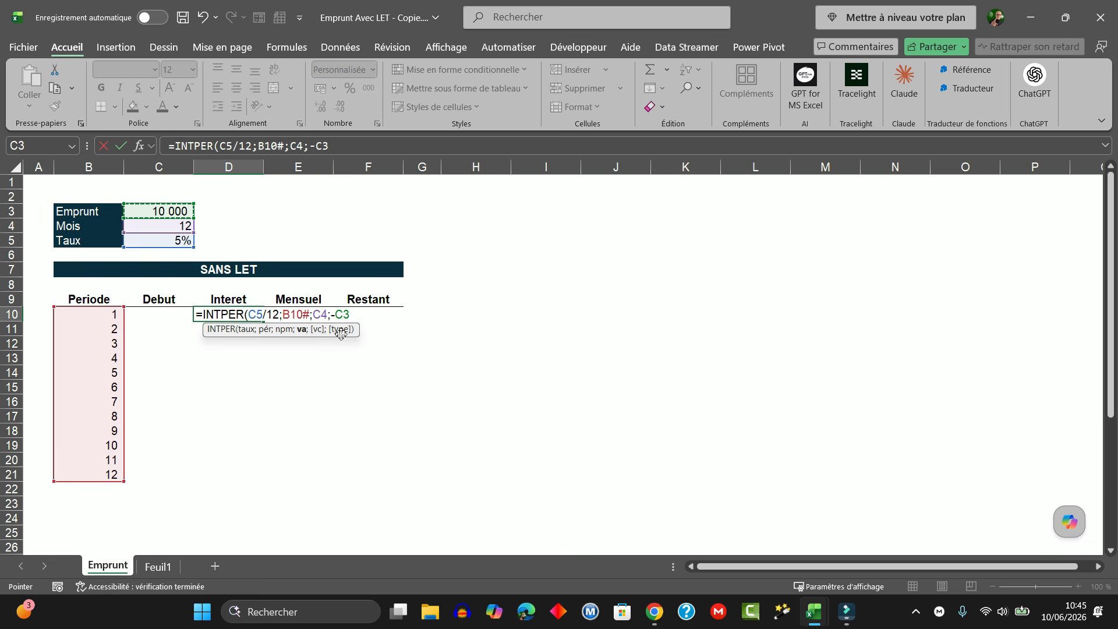
{"action": "type", "text": ")"}
{"action": "key", "text": "Return"}
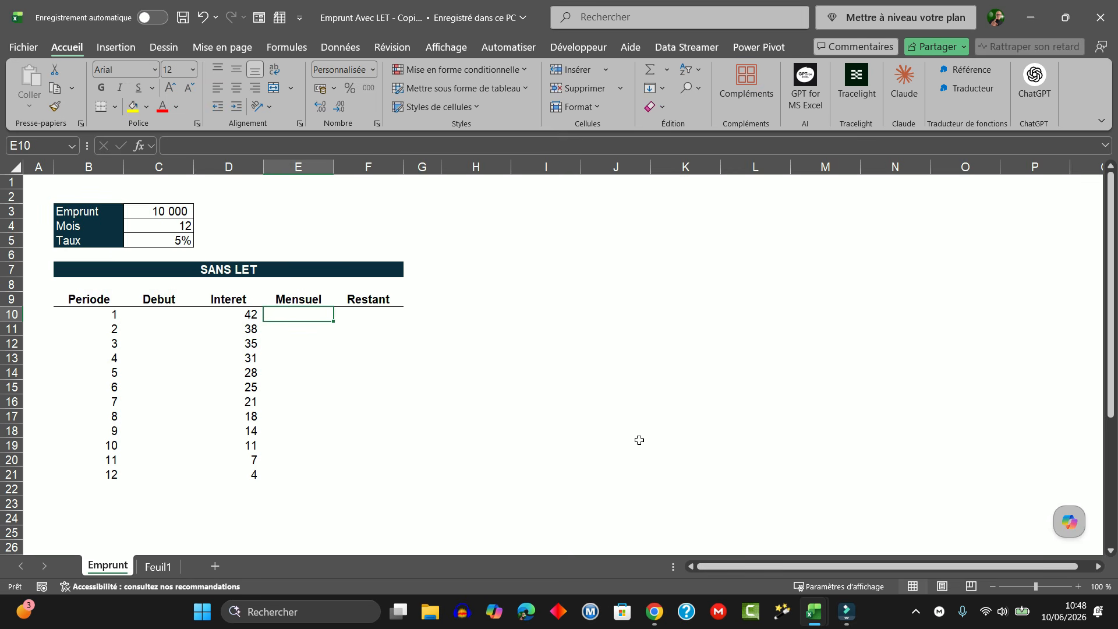
- Calculate the monthly payment in E10 under Mensuel with =VPM(C5/12;C4;C3)
{"action": "type", "text": "=BP"}
{"action": "key", "text": "BackSpace"}
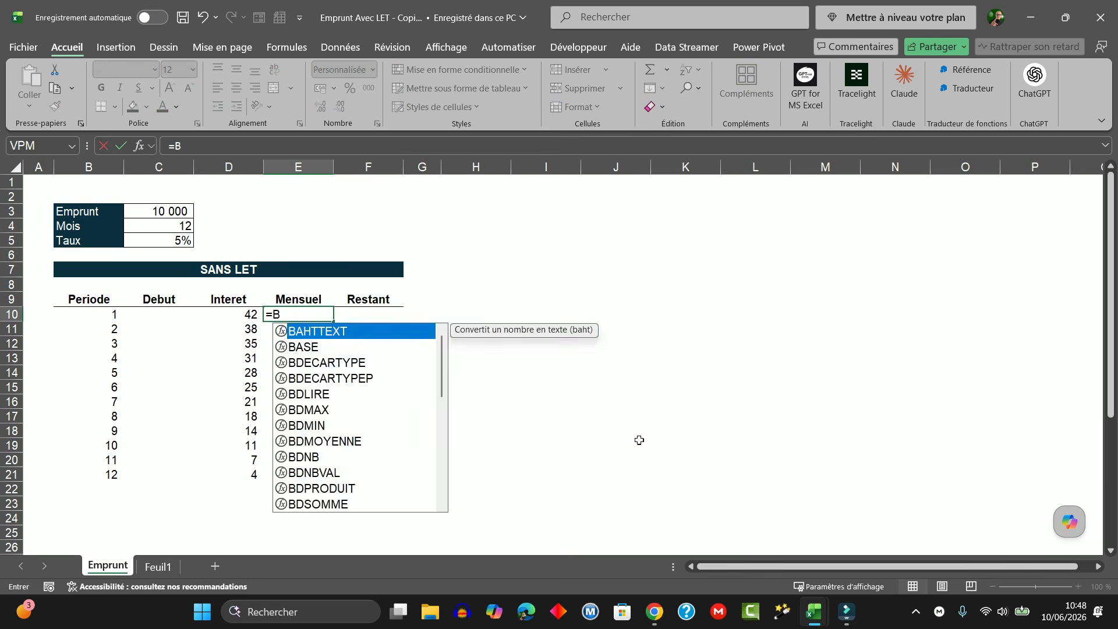
{"action": "key", "text": "BackSpace"}
{"action": "type", "text": "VPM"}
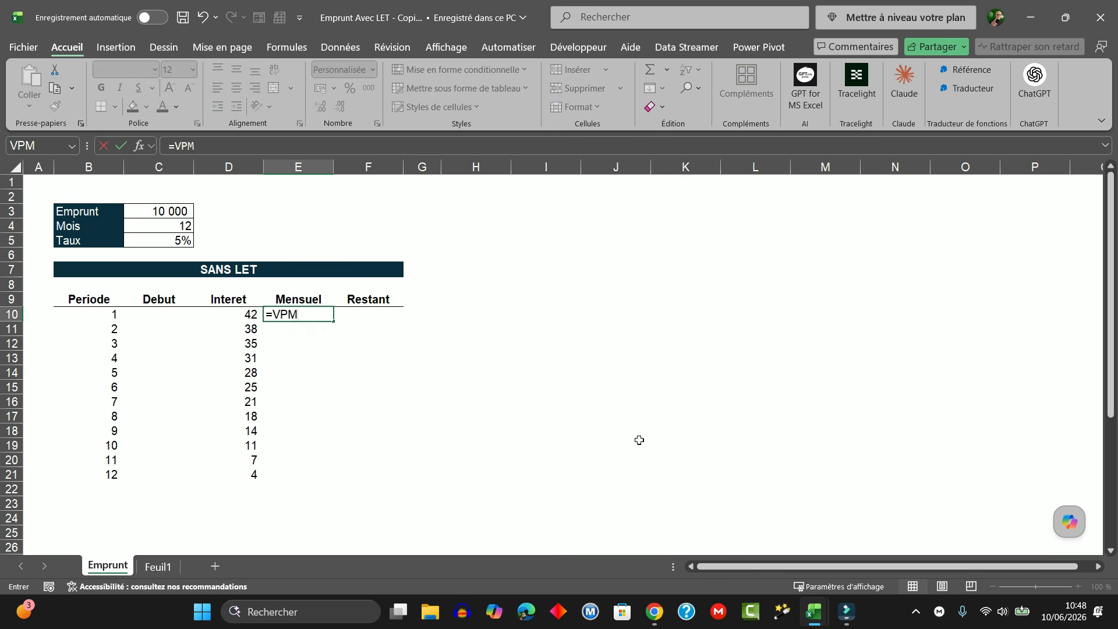
{"action": "type", "text": "("}
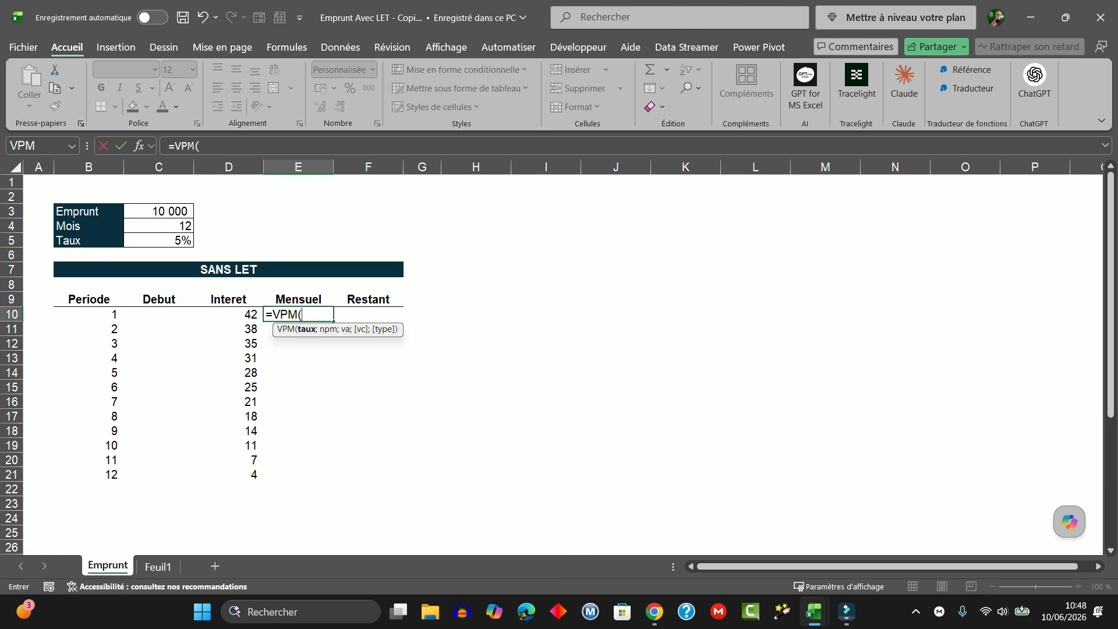
{"action": "left_click", "coordinate": [169, 241]}
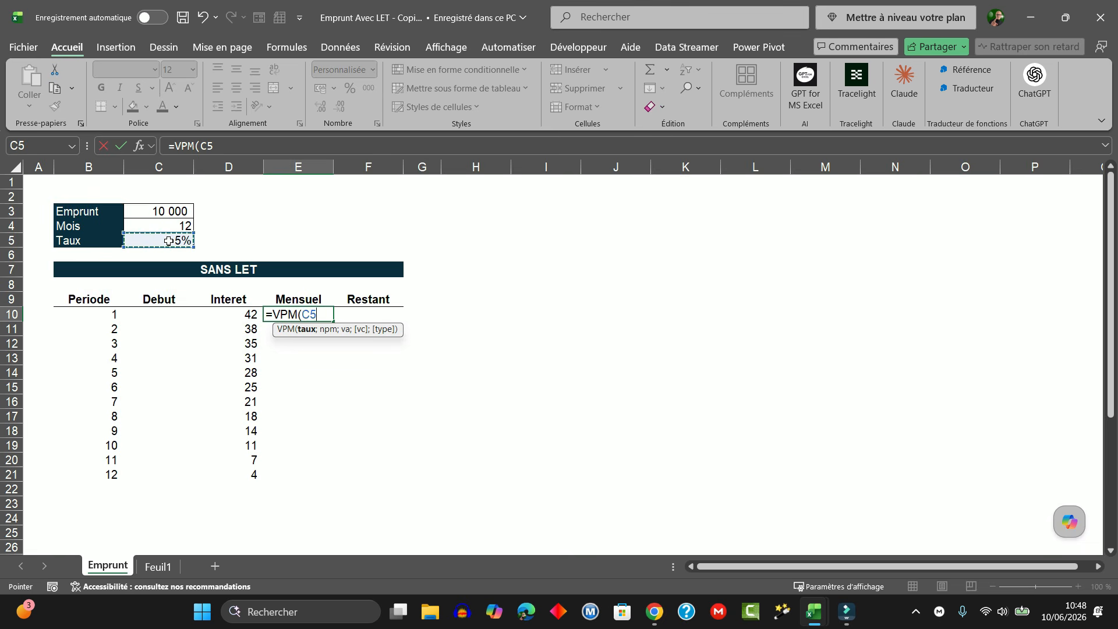
{"action": "type", "text": "/12"}
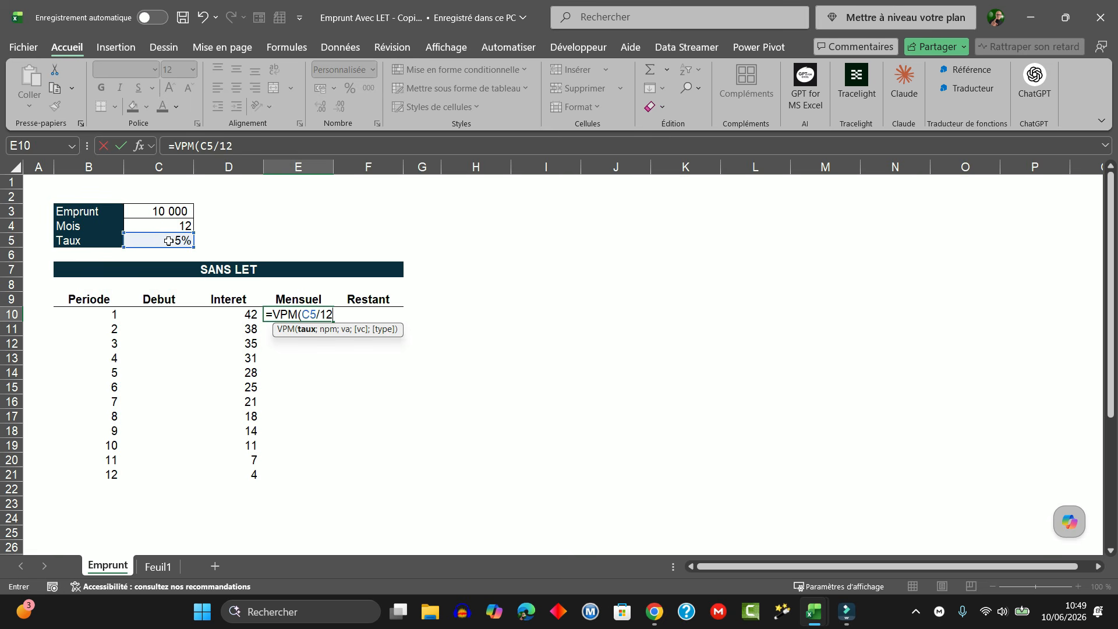
{"action": "type", "text": ";"}
{"action": "left_click", "coordinate": [159, 227]}
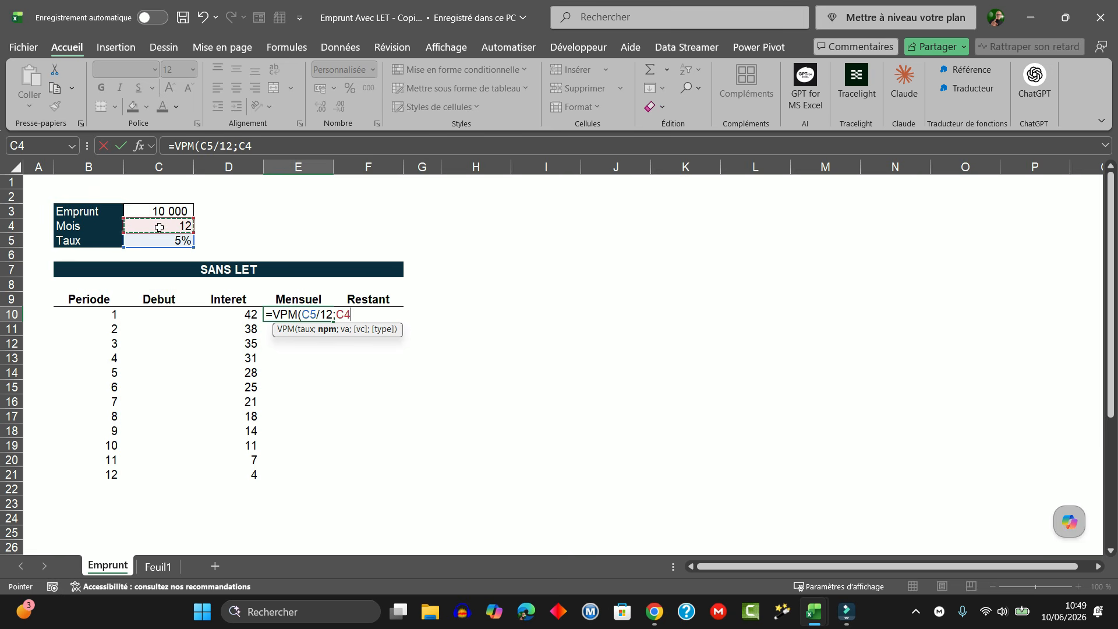
{"action": "type", "text": ";"}
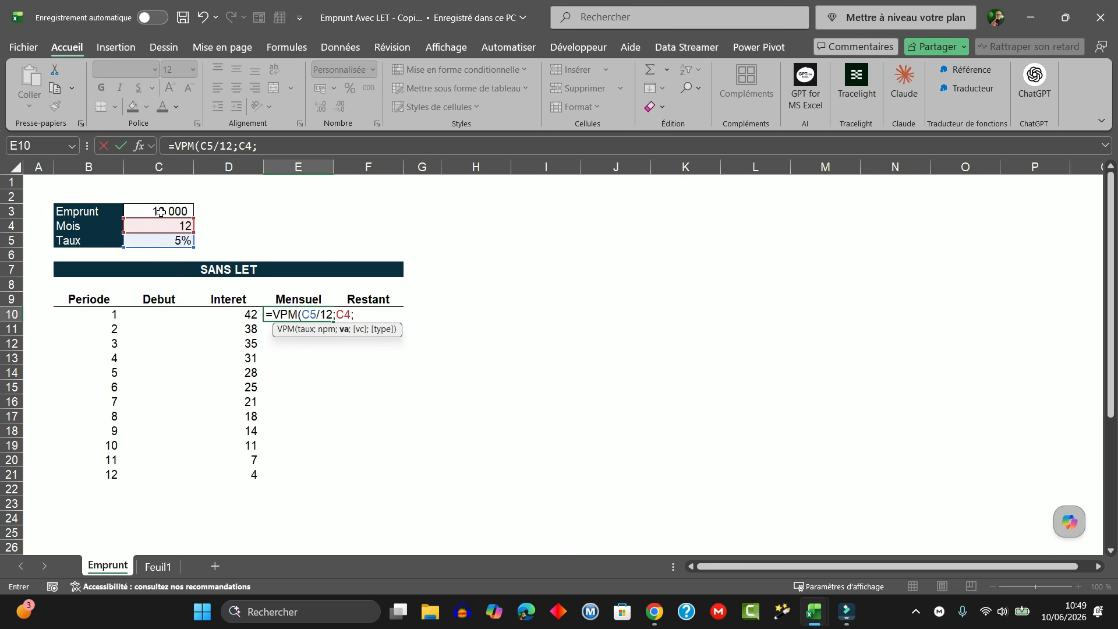
{"action": "left_click", "coordinate": [161, 212]}
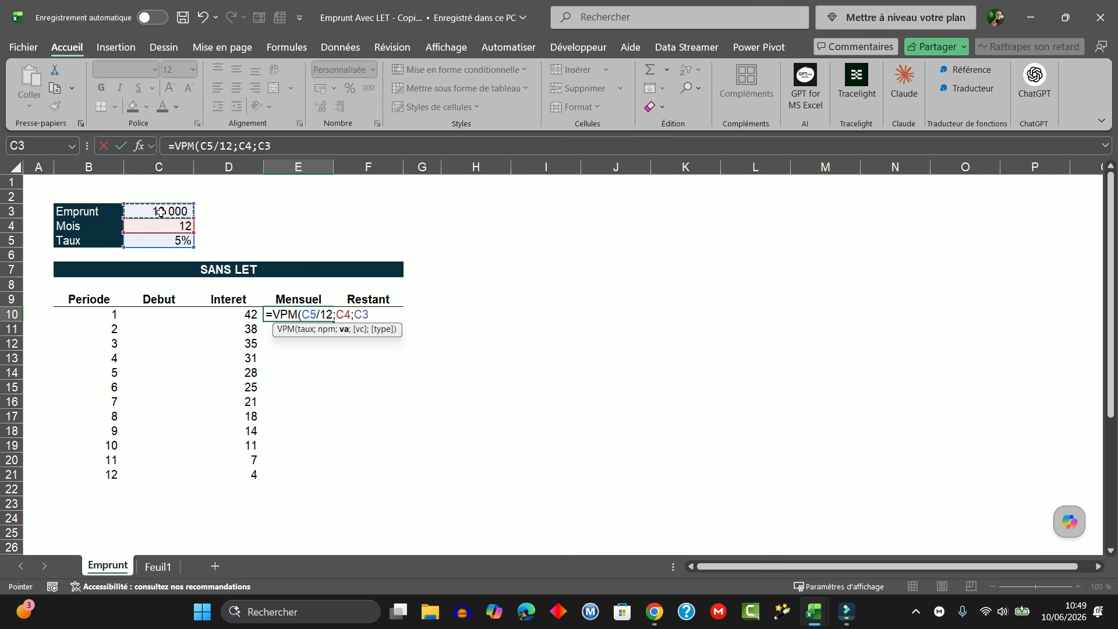
{"action": "type", "text": ")"}
{"action": "key", "text": "Return"}
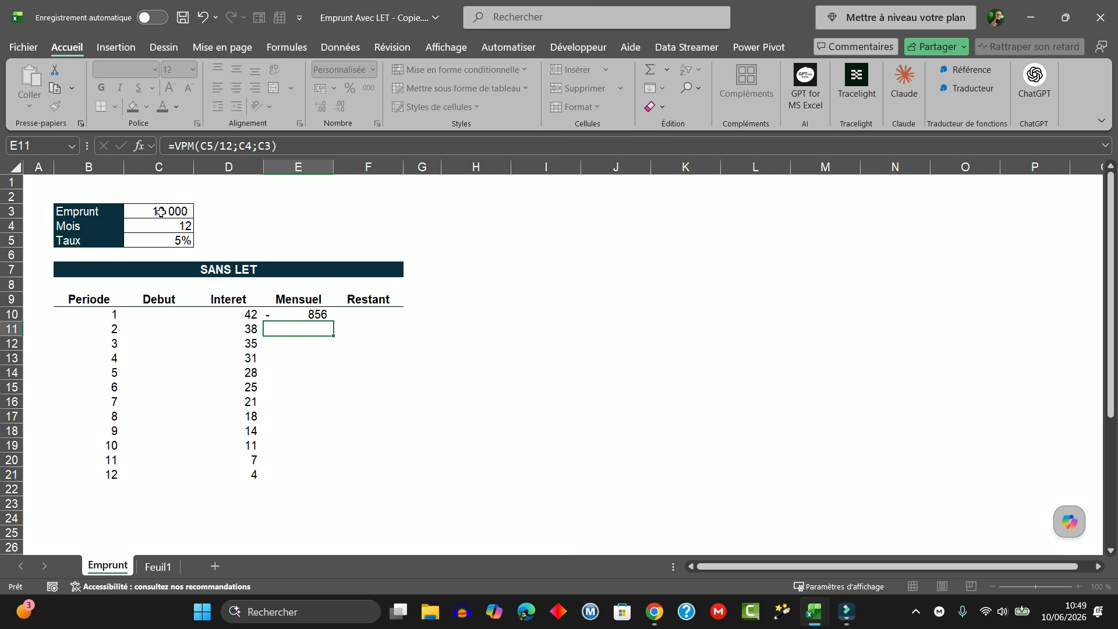
- Repeat the payment for every period by wrapping E10's formula as =SEQUENCE(C4;1;VPM(C5/12;C4;C3);0)
{"action": "left_click", "coordinate": [309, 319]}
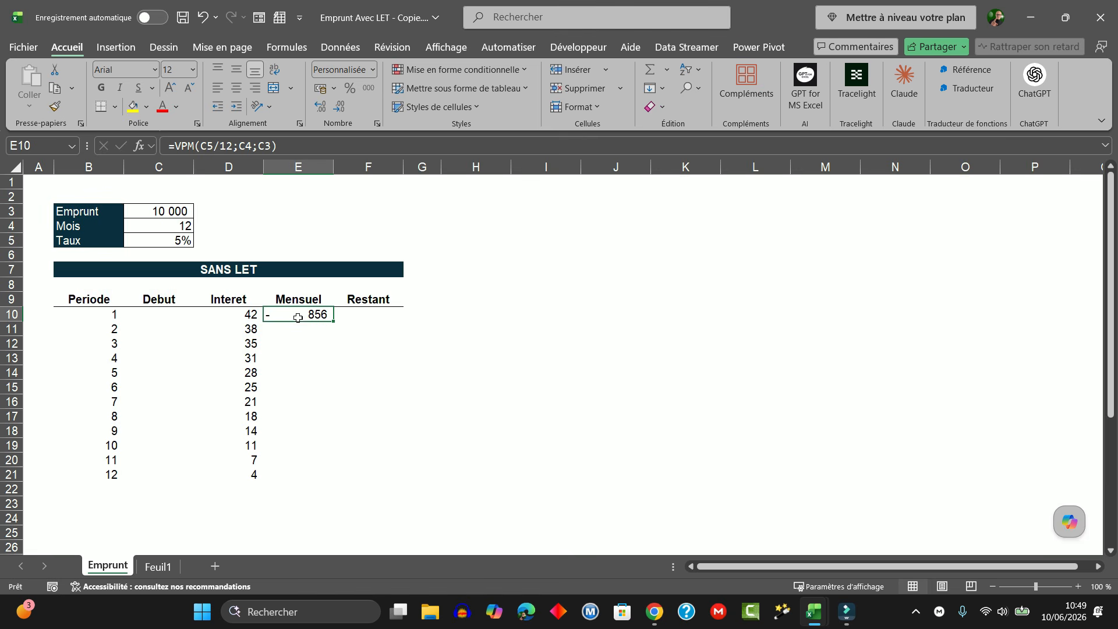
{"action": "double_click", "coordinate": [299, 317]}
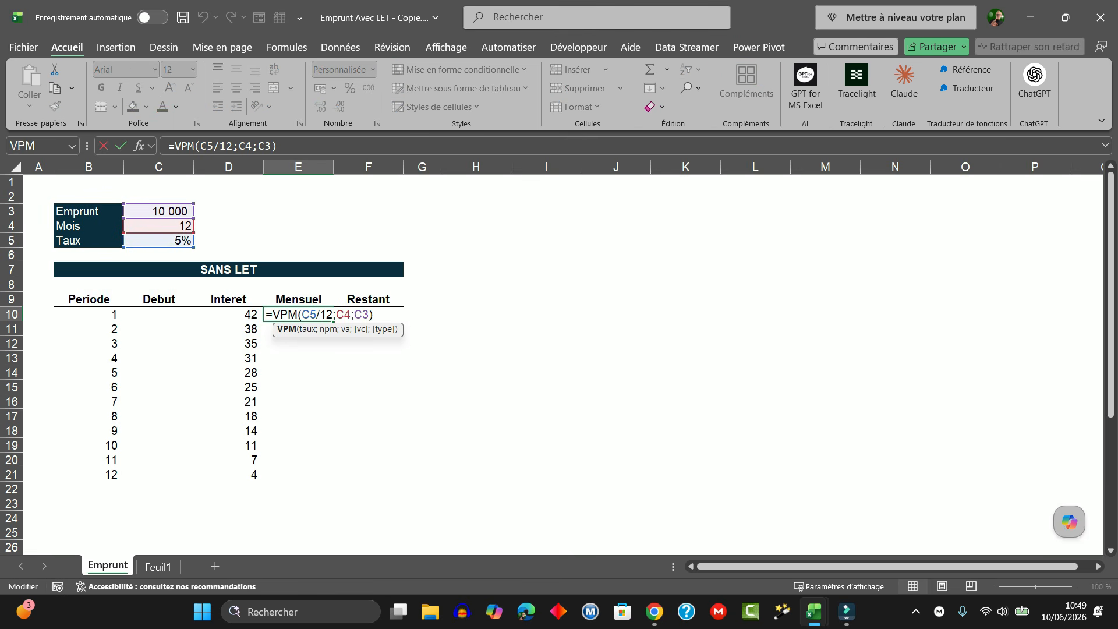
{"action": "key", "text": "Left"}
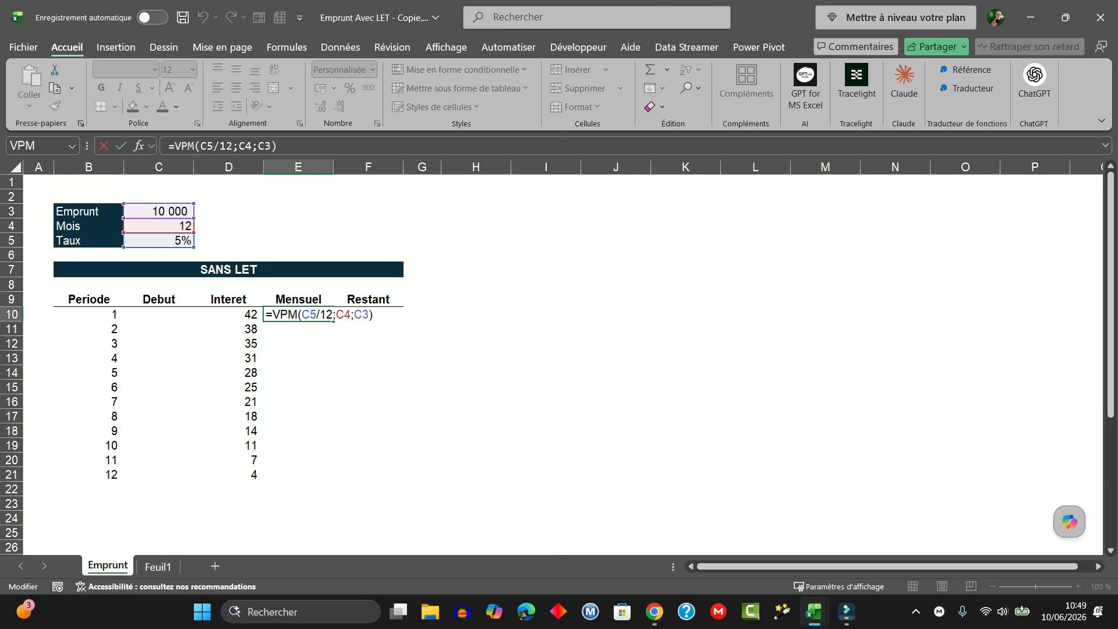
{"action": "type", "text": "SEQUENCE("}
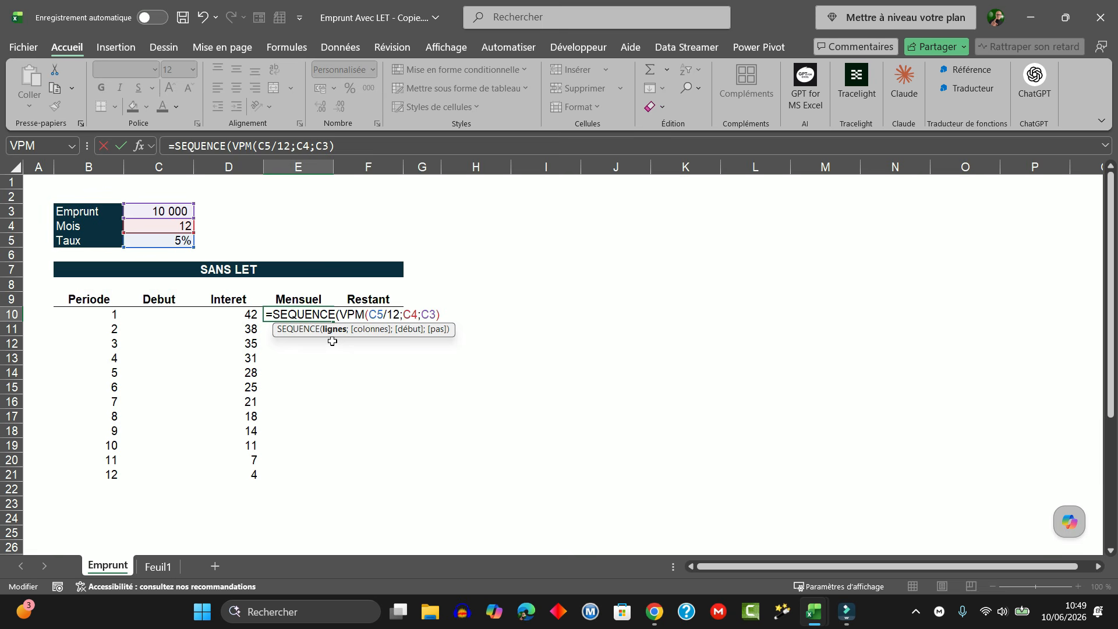
{"action": "left_click", "coordinate": [172, 228]}
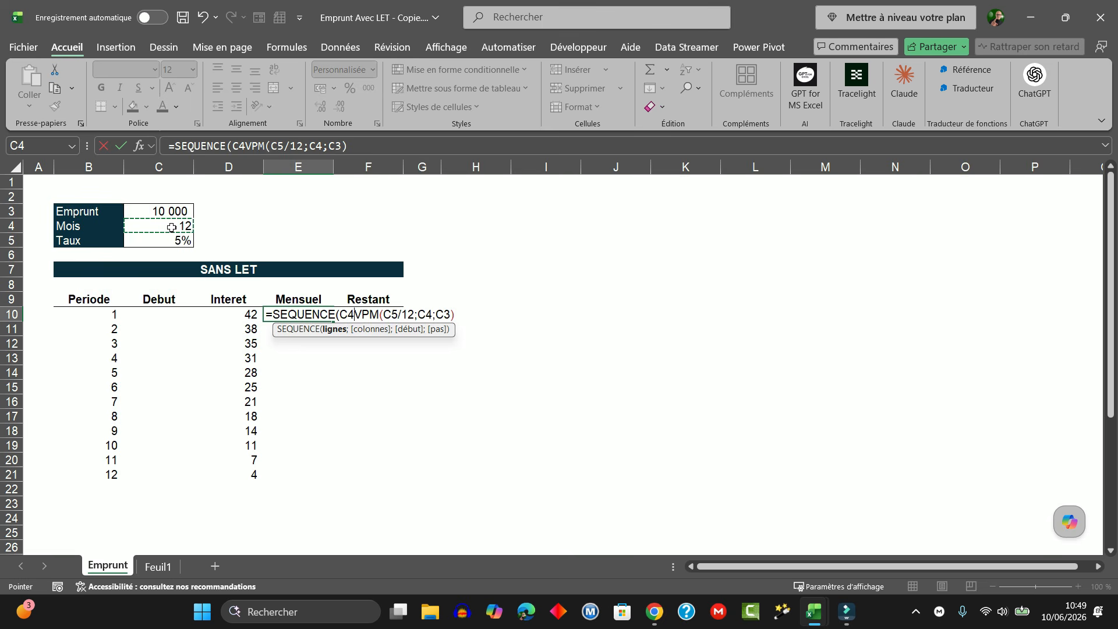
{"action": "type", "text": ";1"}
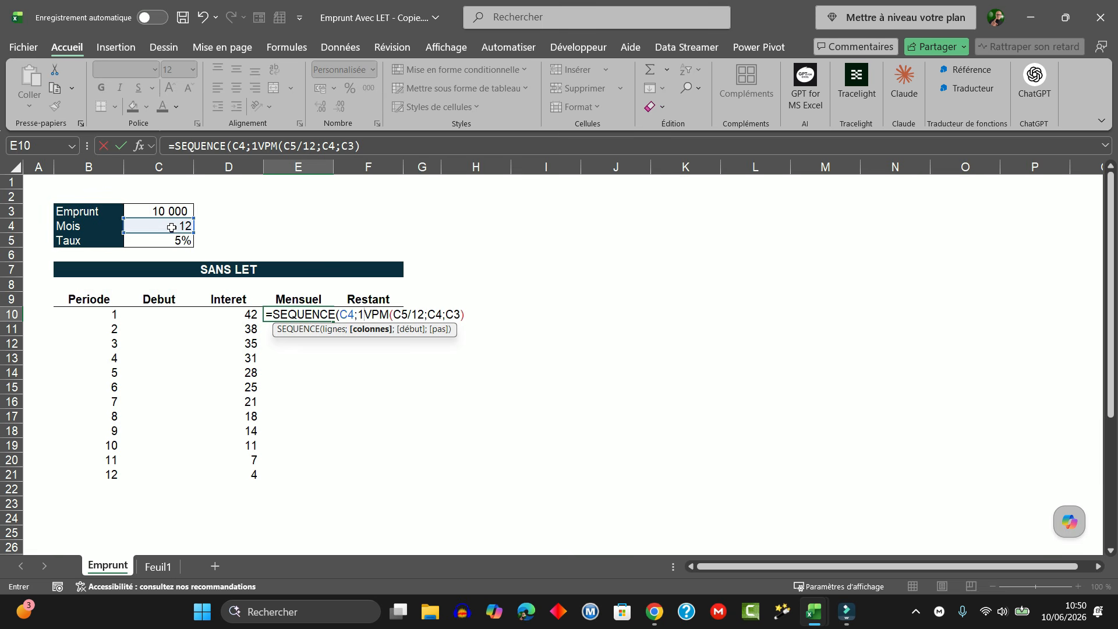
{"action": "type", "text": ";"}
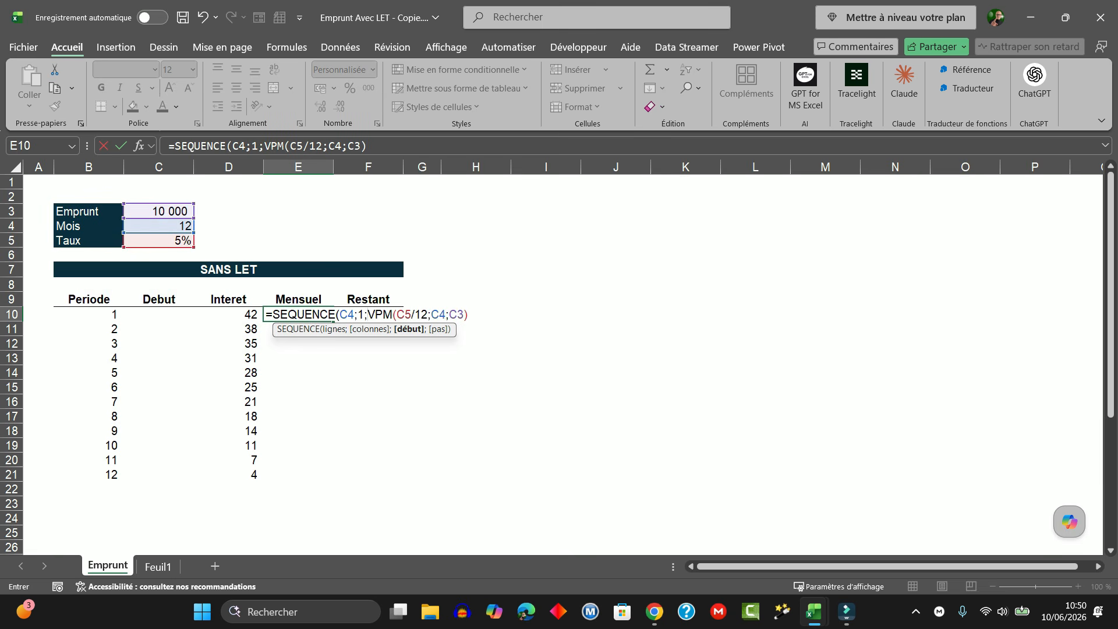
{"action": "left_click", "coordinate": [473, 315]}
{"action": "left_click", "coordinate": [471, 313]}
{"action": "type", "text": ";0)"}
{"action": "key", "text": "Return"}
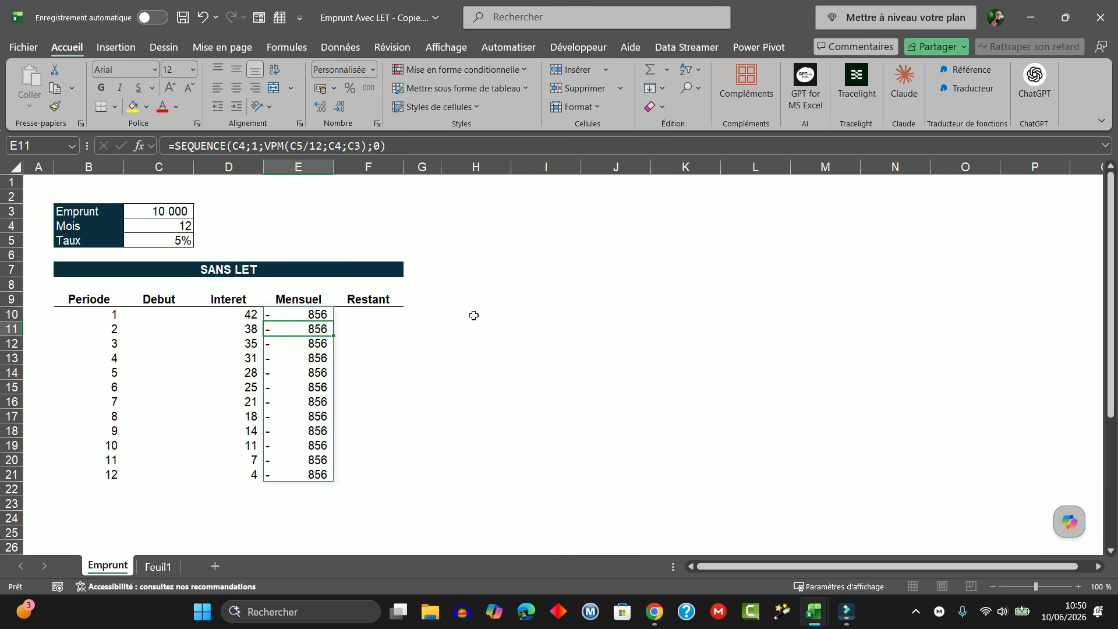
- Flip the sign of the Mensuel payments by changing C3 to -C3 inside the VPM function in E10
{"action": "left_click", "coordinate": [400, 318]}
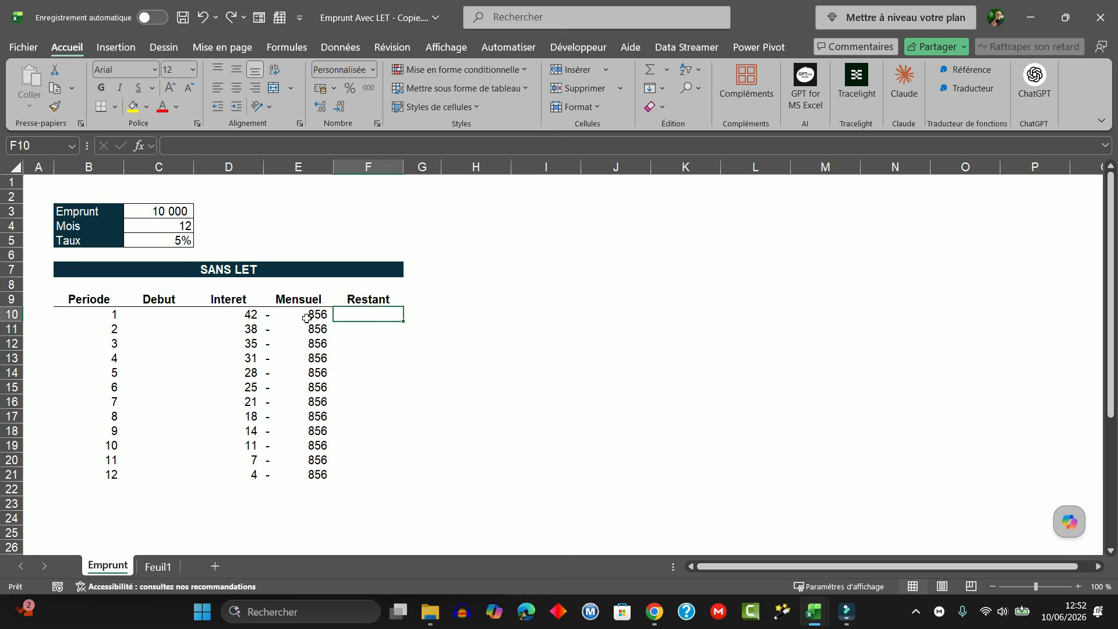
{"action": "left_click", "coordinate": [307, 319]}
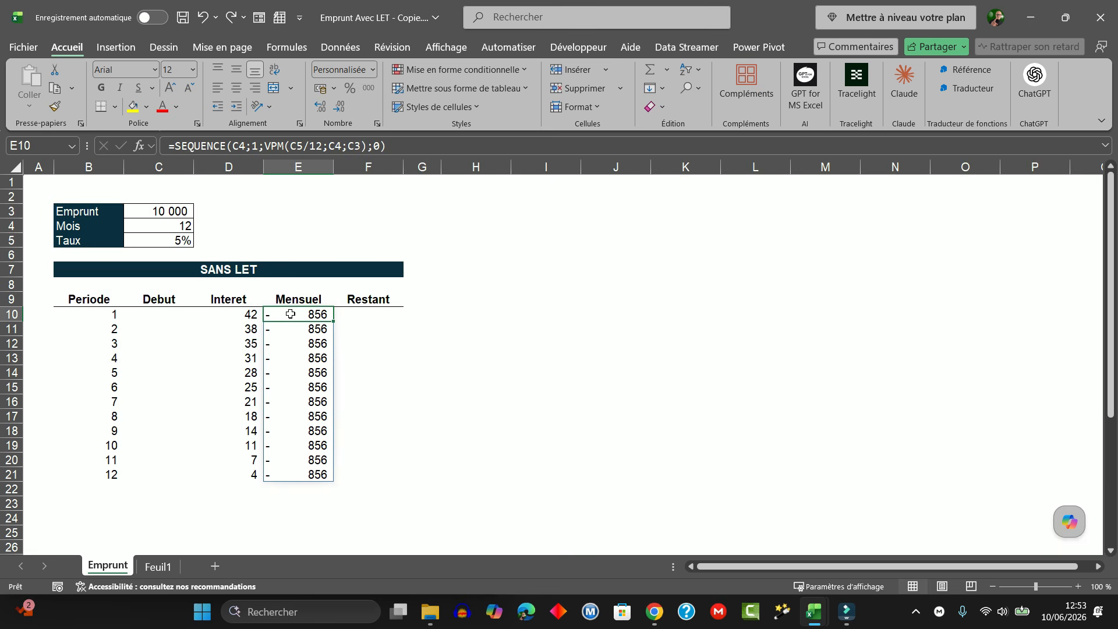
{"action": "double_click", "coordinate": [292, 315]}
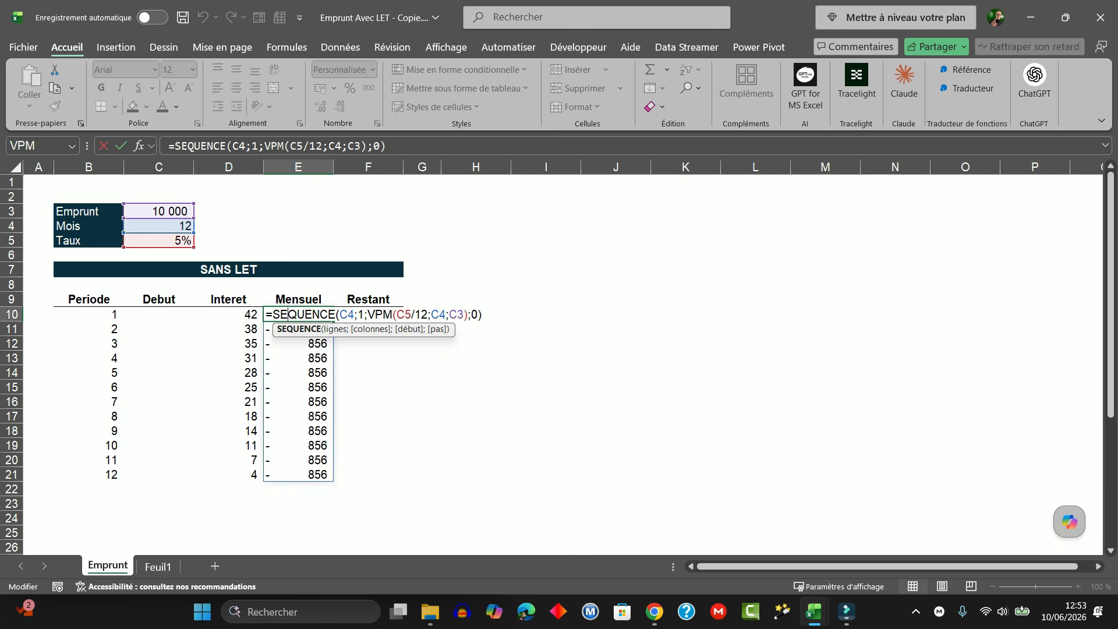
{"action": "left_click", "coordinate": [460, 314]}
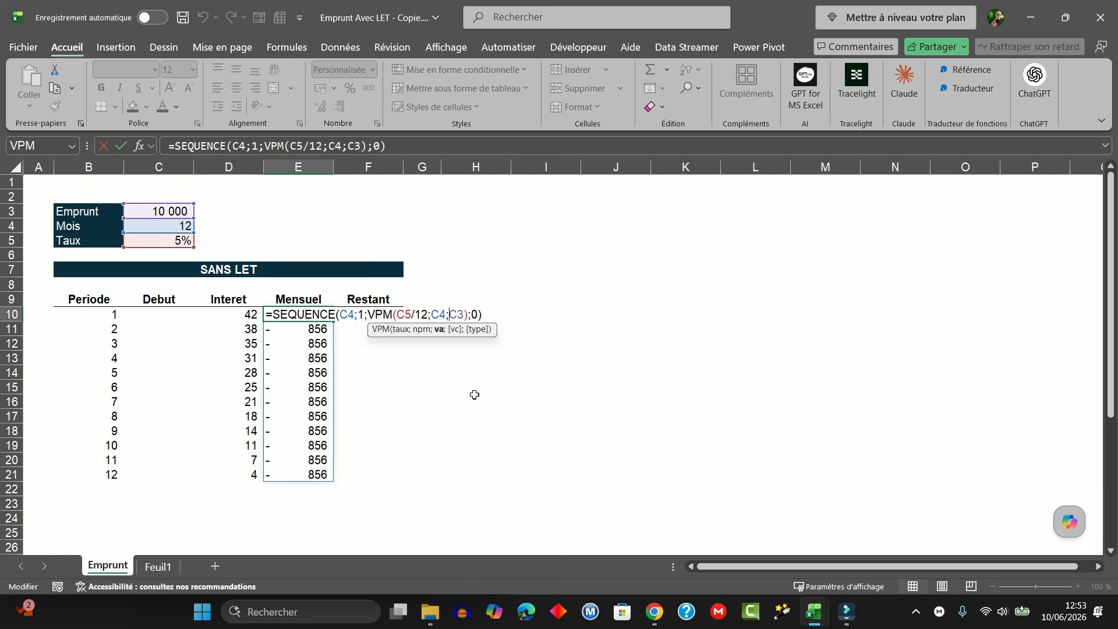
{"action": "type", "text": "-"}
{"action": "key", "text": "Return"}
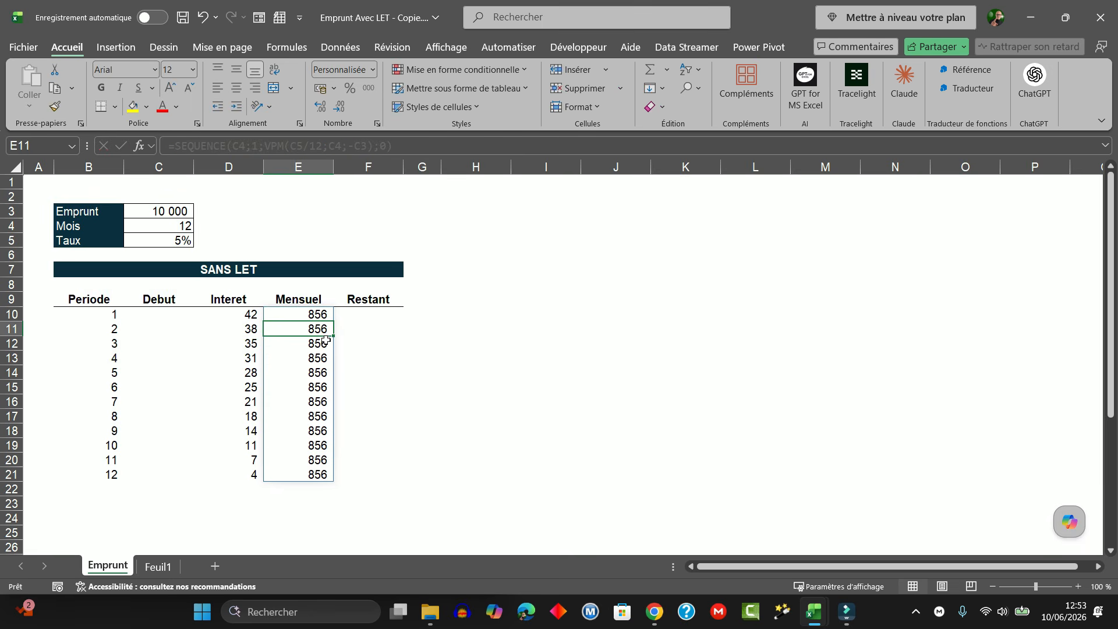
- Begin the Restant formula in F10 as =SCAN(E9;D10#-E10#, using interest minus monthly payment as the array
{"action": "left_click", "coordinate": [311, 317]}
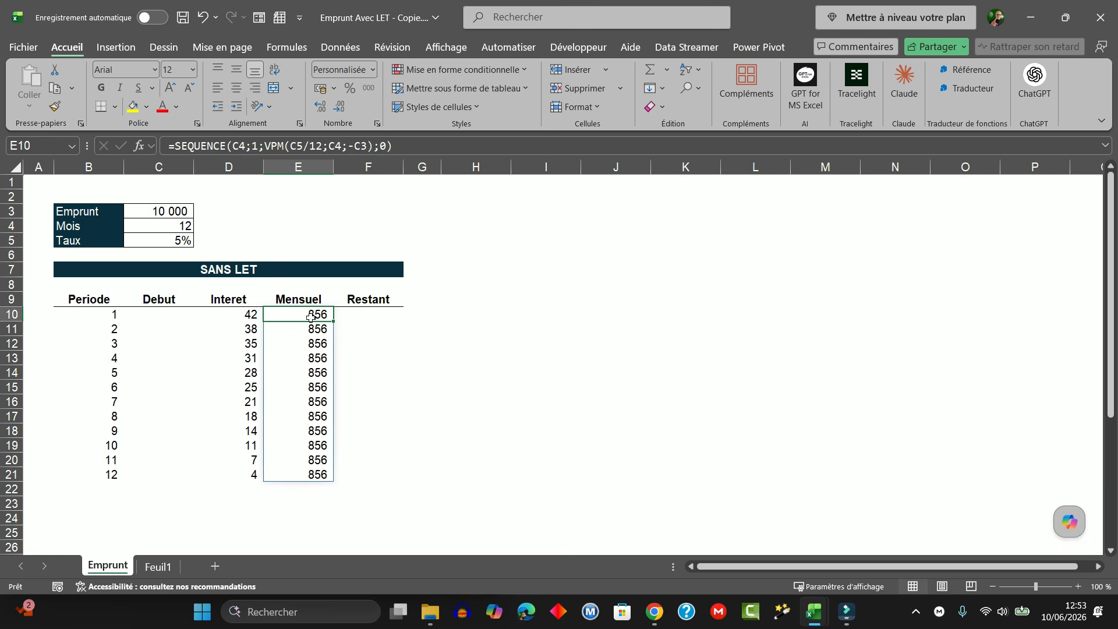
{"action": "left_click", "coordinate": [376, 319]}
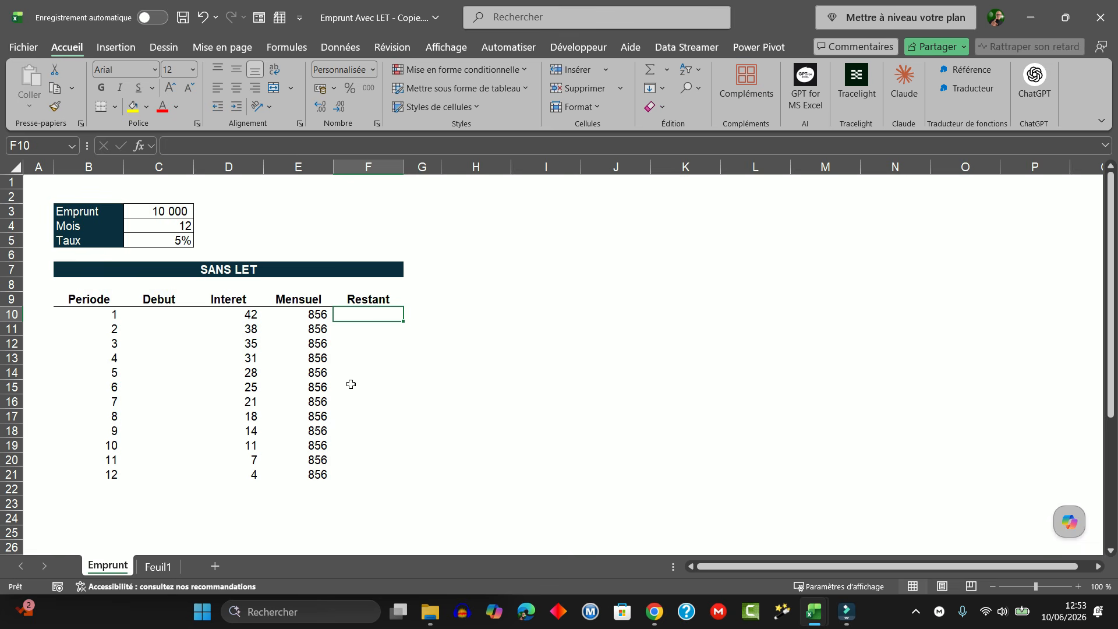
{"action": "type", "text": "="}
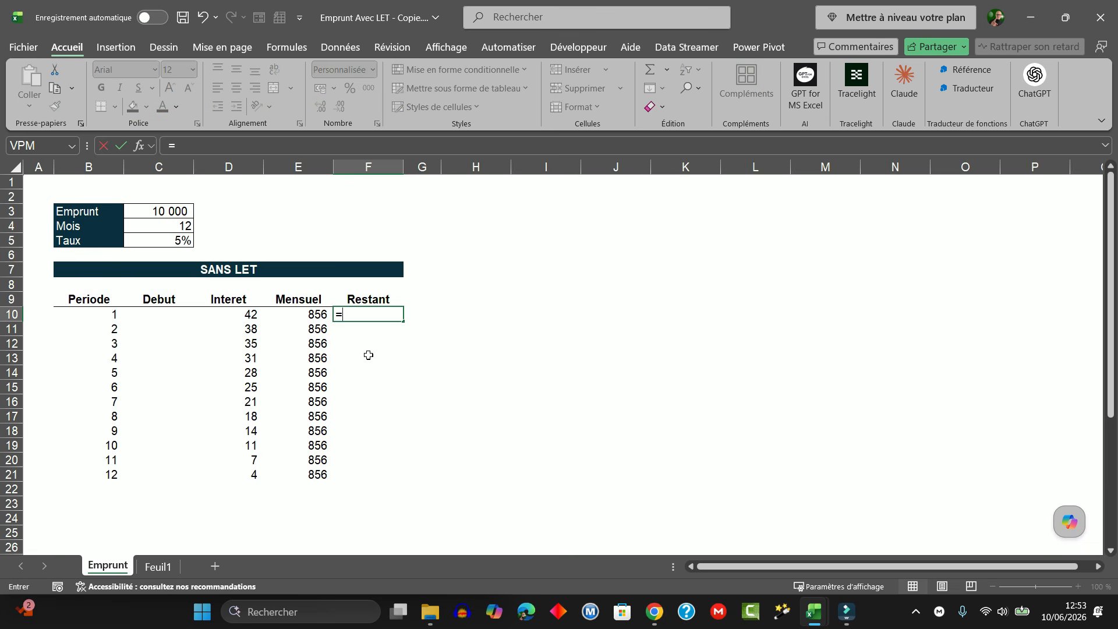
{"action": "type", "text": "SCAN("}
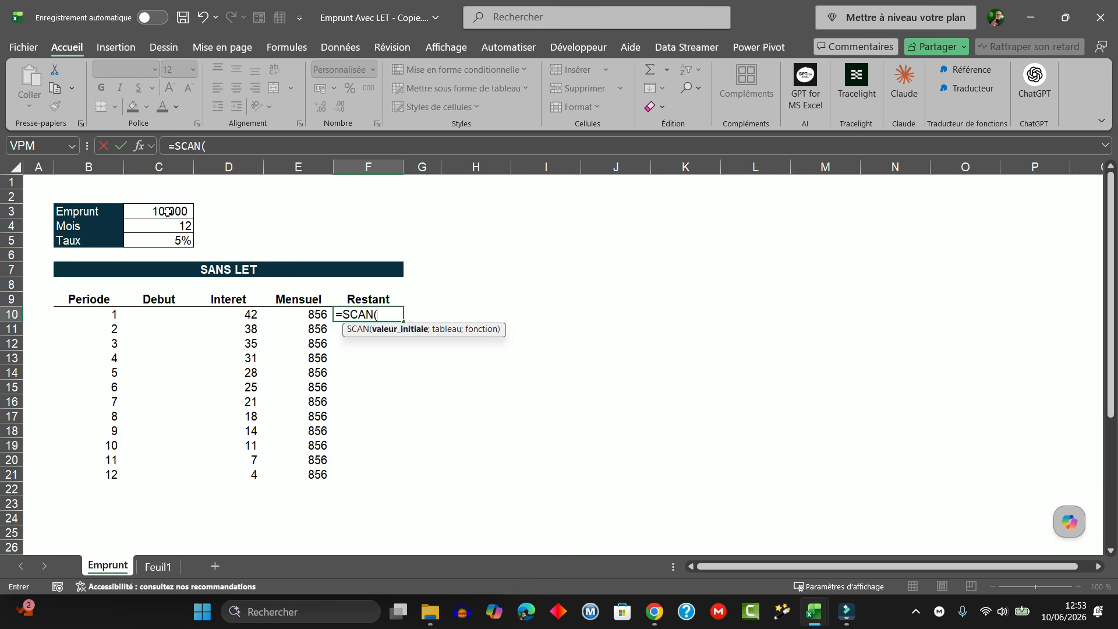
{"action": "left_click", "coordinate": [291, 300]}
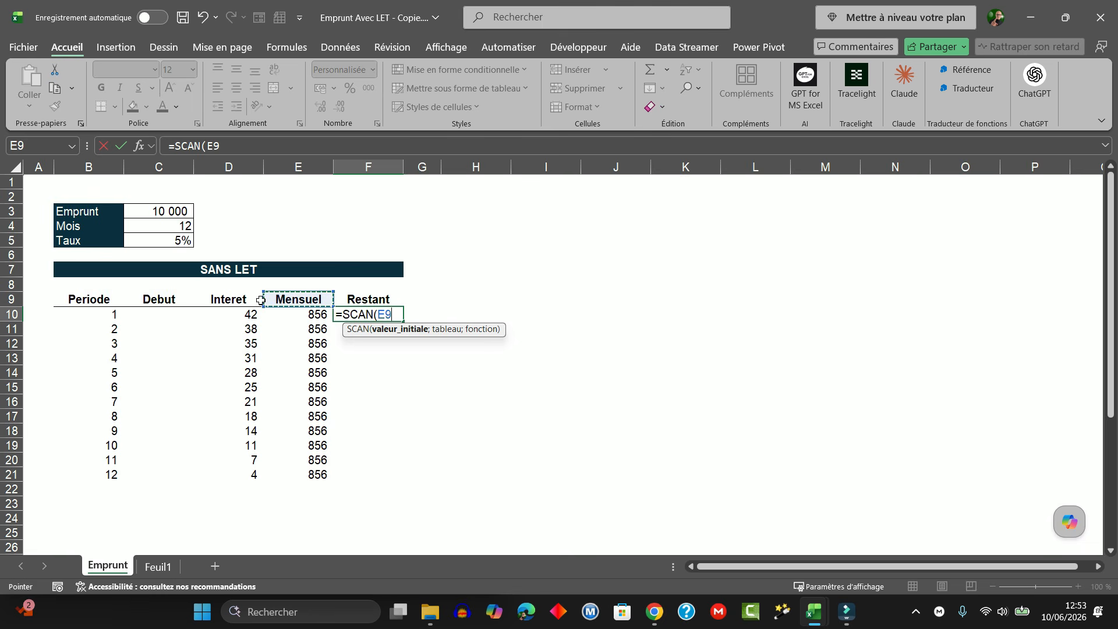
{"action": "type", "text": ";"}
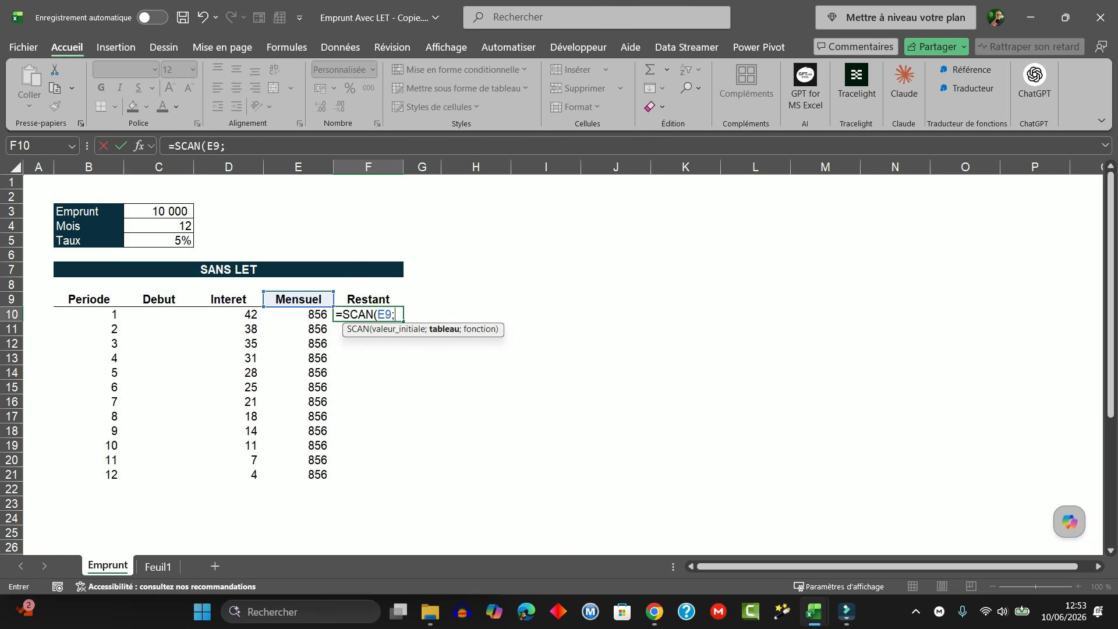
{"action": "left_click", "coordinate": [238, 316]}
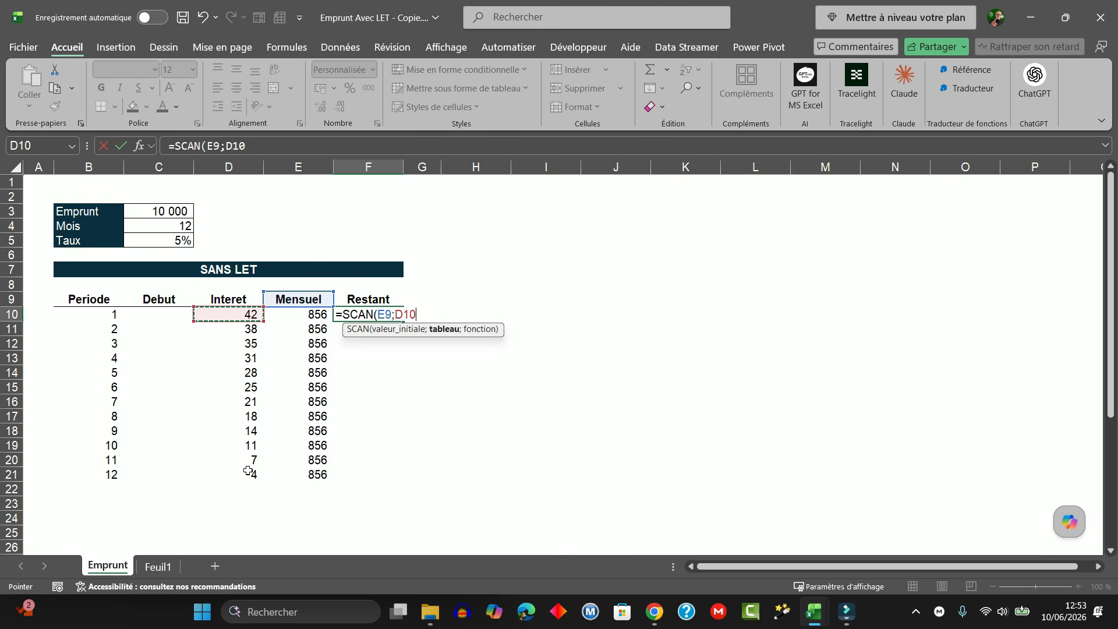
{"action": "type", "text": "#"}
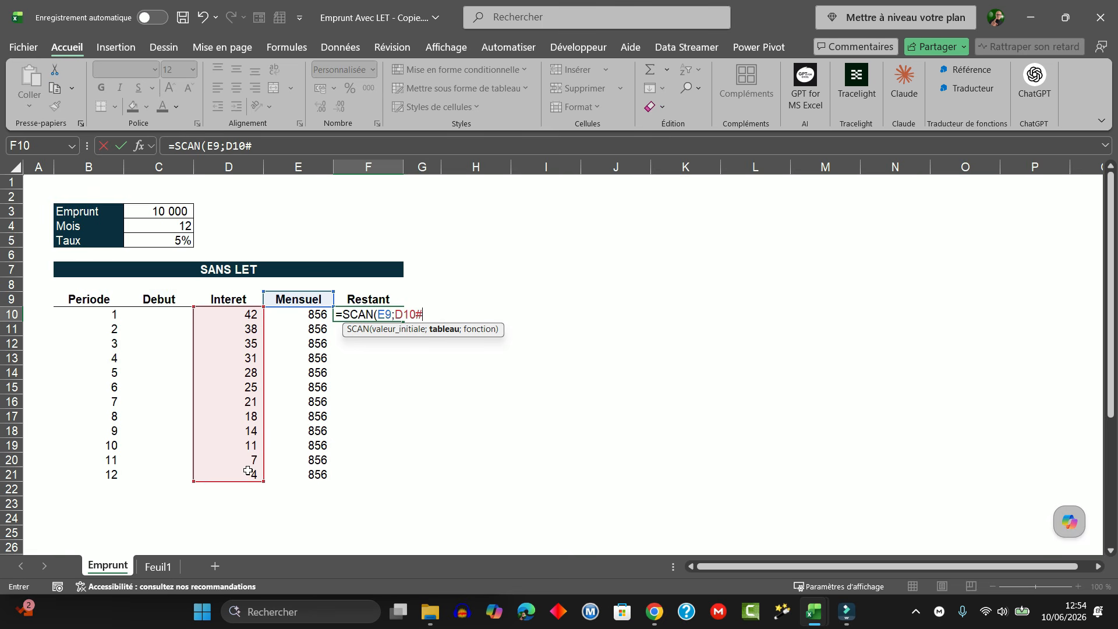
{"action": "type", "text": "-"}
{"action": "left_click", "coordinate": [300, 315]}
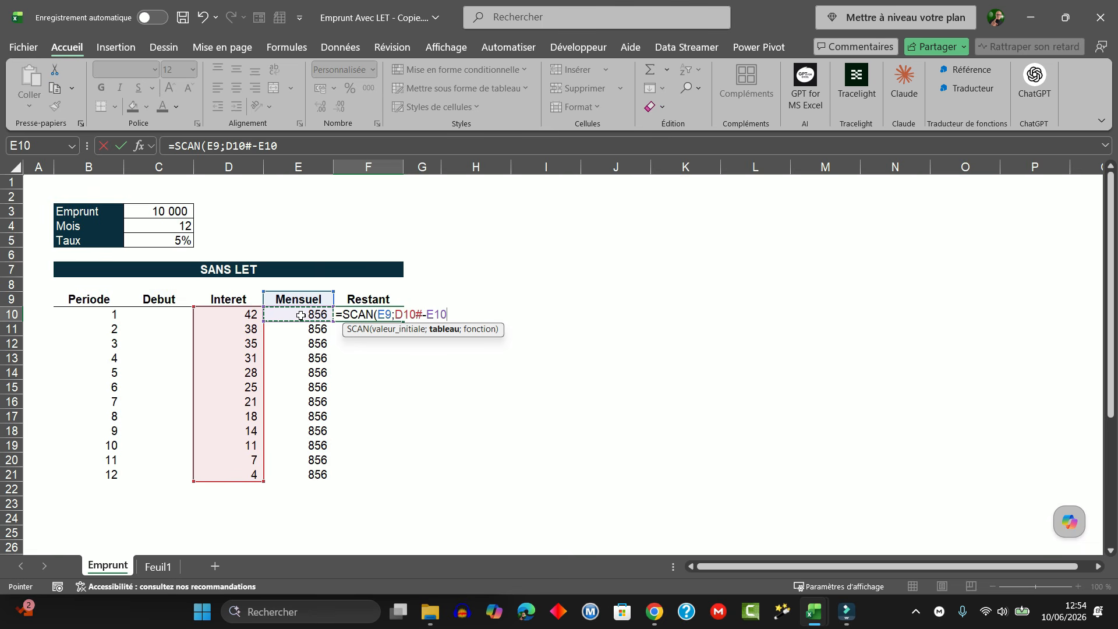
{"action": "type", "text": "#"}
{"action": "left_click", "coordinate": [303, 320]}
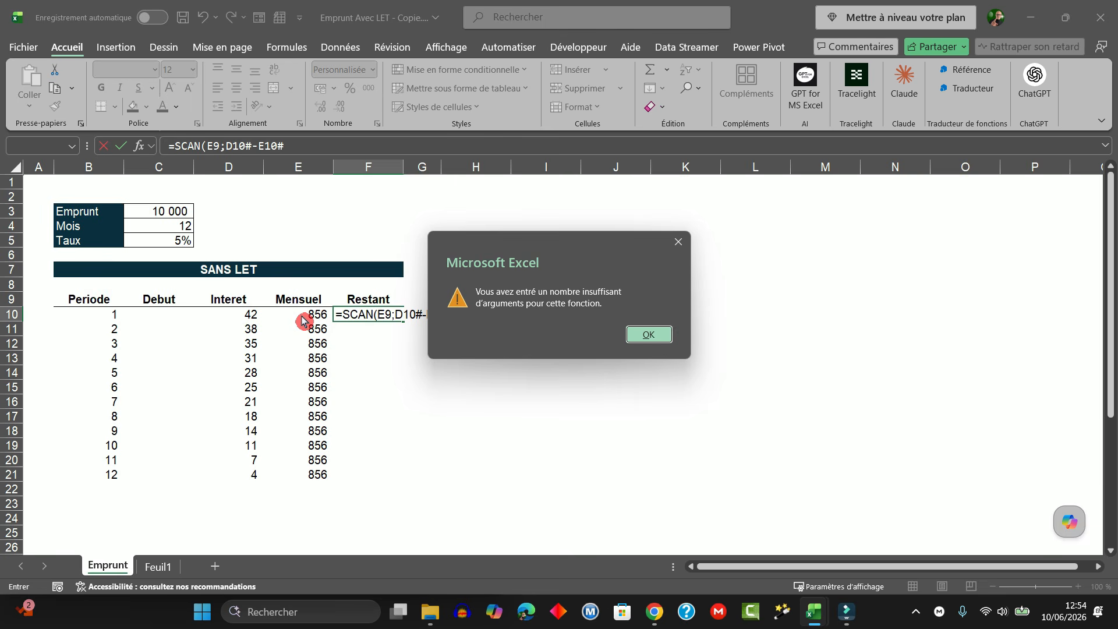
{"action": "key", "text": "Return"}
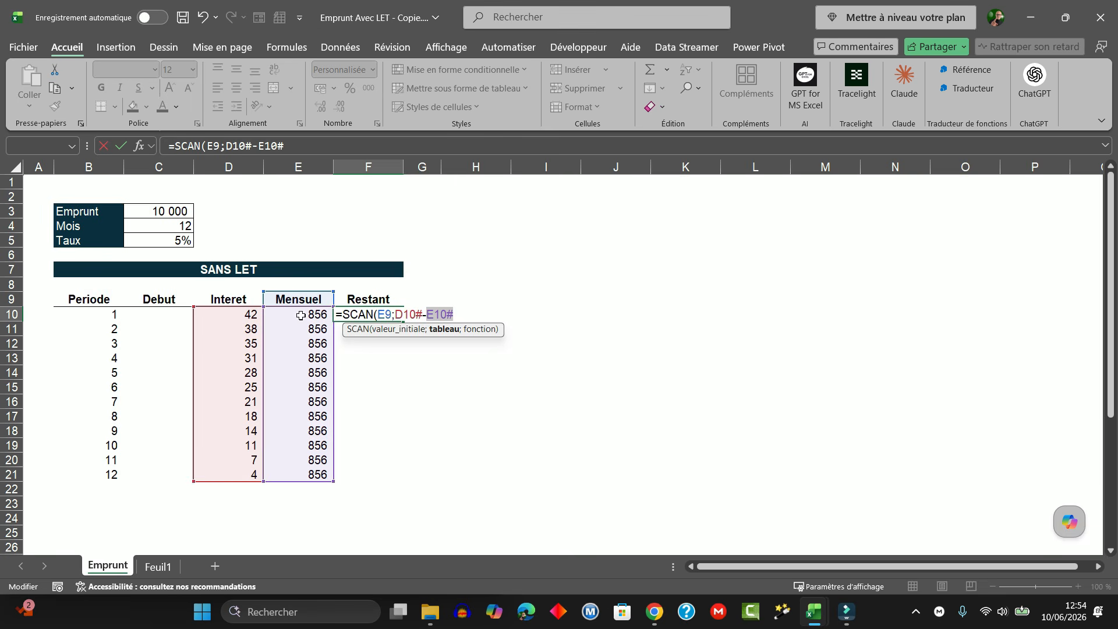
- Complete the SCAN formula in F10 with SOMME as its function argument
{"action": "left_click", "coordinate": [456, 314]}
{"action": "type", "text": ";"}
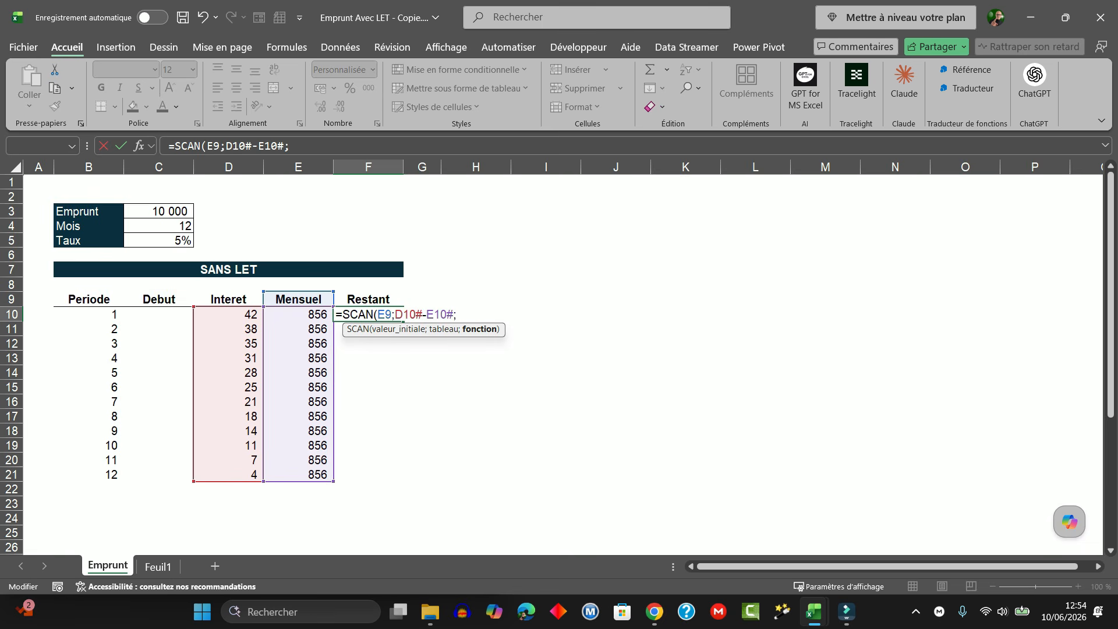
{"action": "type", "text": "somme"}
{"action": "type", "text": ")"}
{"action": "key", "text": "Return"}
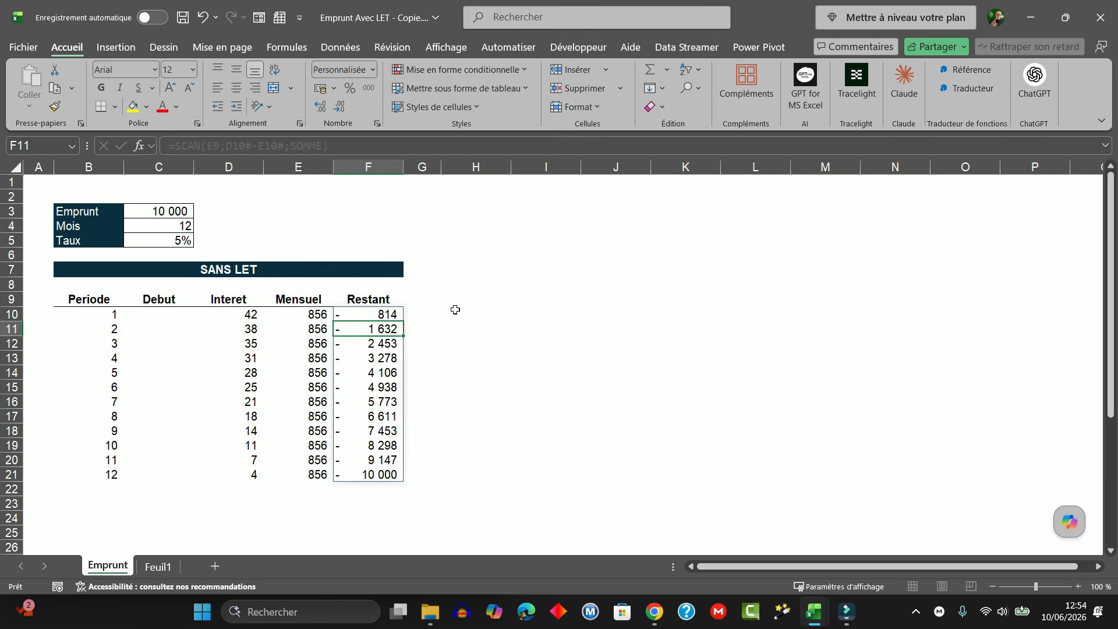
- Replace the initial value in F10's SCAN formula with the loan amount in C3
{"action": "left_click", "coordinate": [388, 315]}
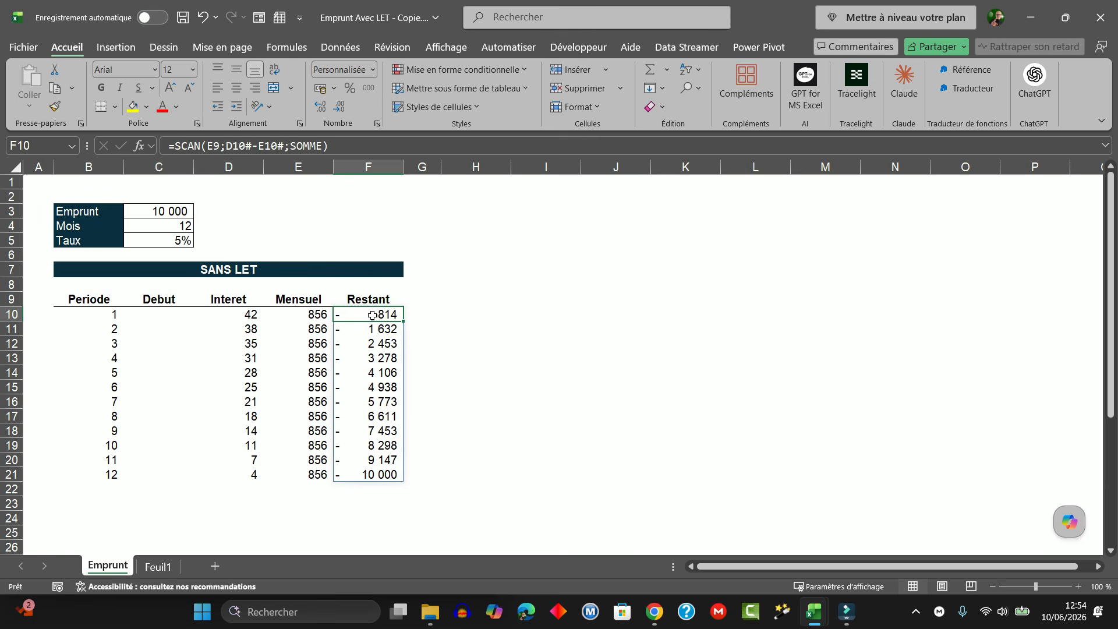
{"action": "double_click", "coordinate": [372, 316]}
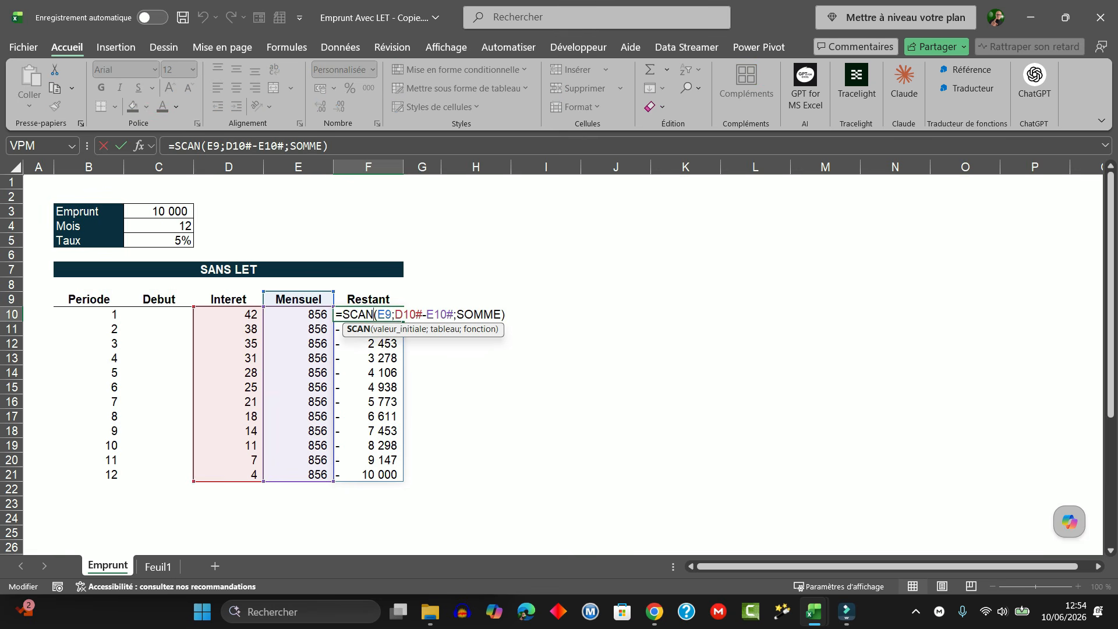
{"action": "left_click", "coordinate": [391, 315]}
{"action": "key", "text": "BackSpace"}
{"action": "key", "text": "BackSpace"}
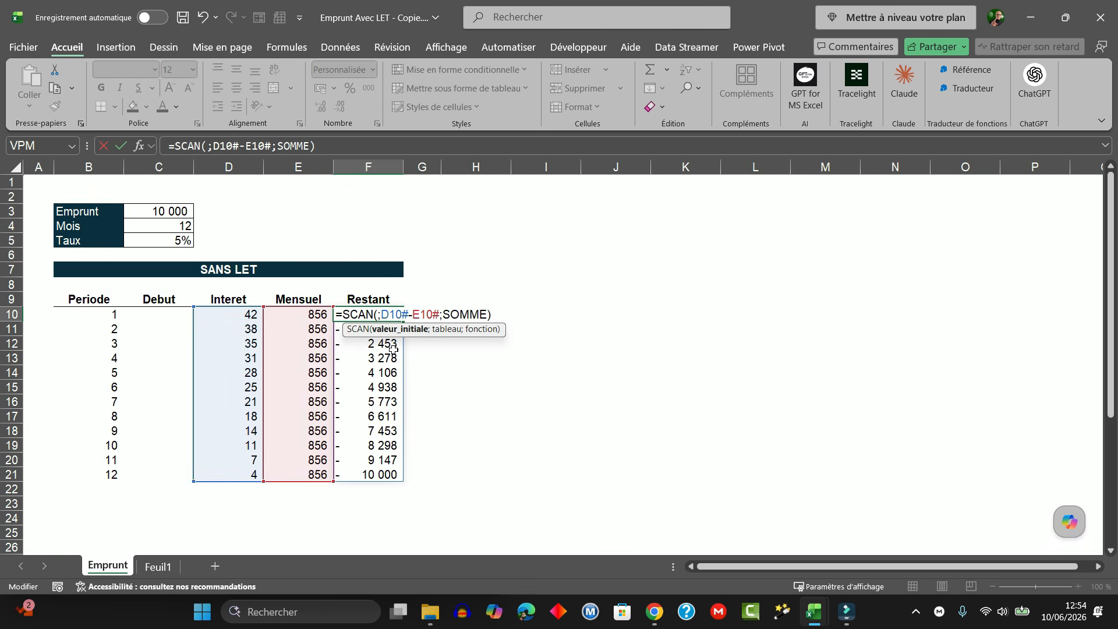
{"action": "left_click", "coordinate": [168, 213]}
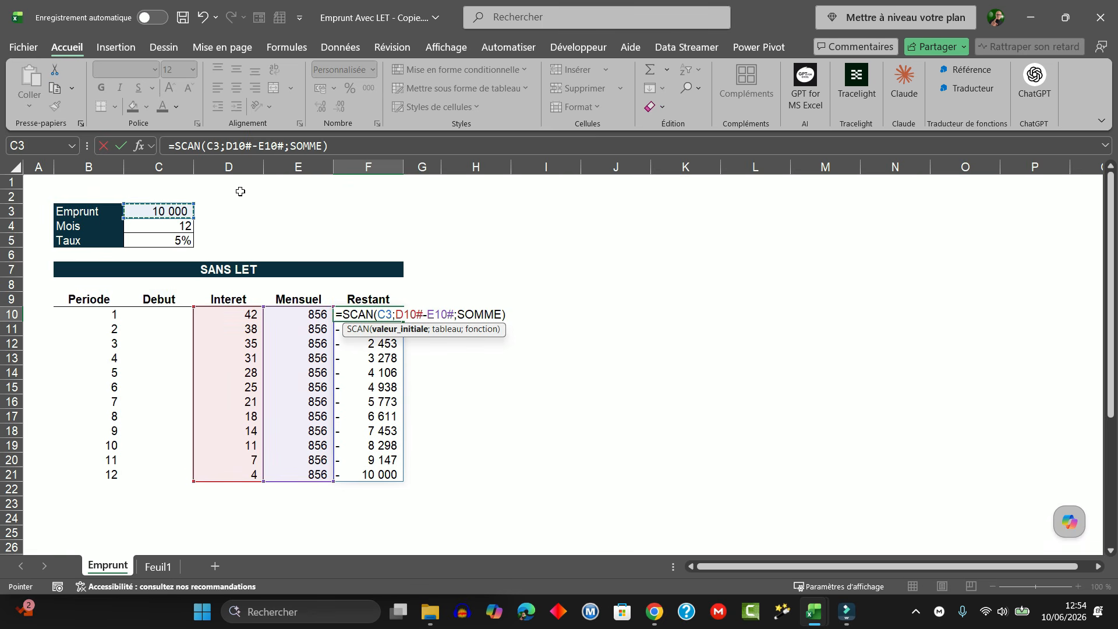
{"action": "key", "text": "Return"}
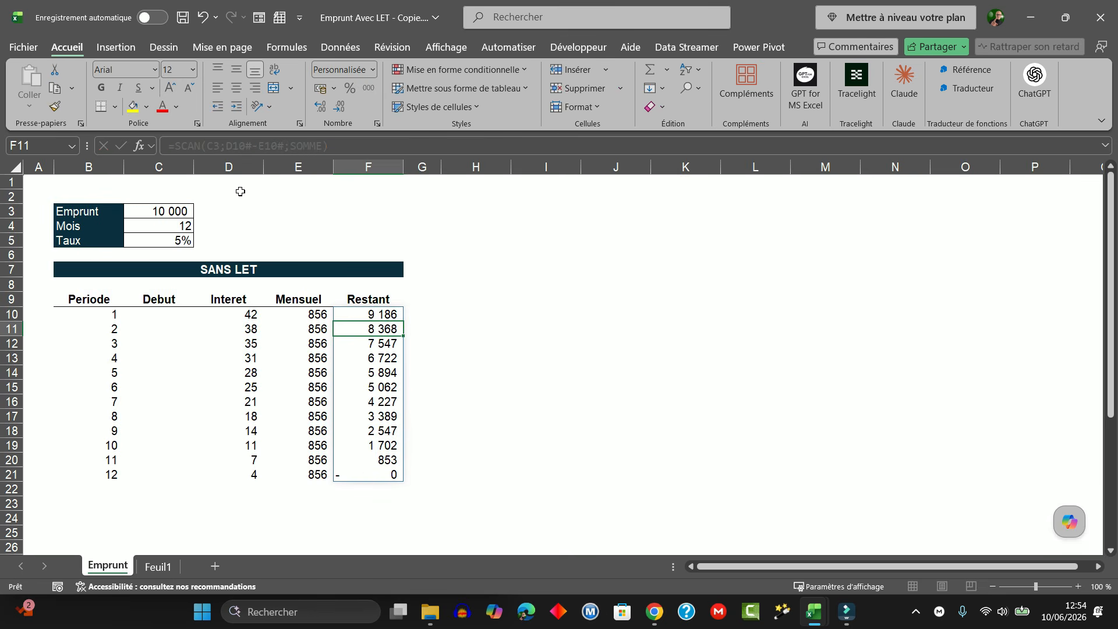
{"action": "left_click", "coordinate": [376, 475]}
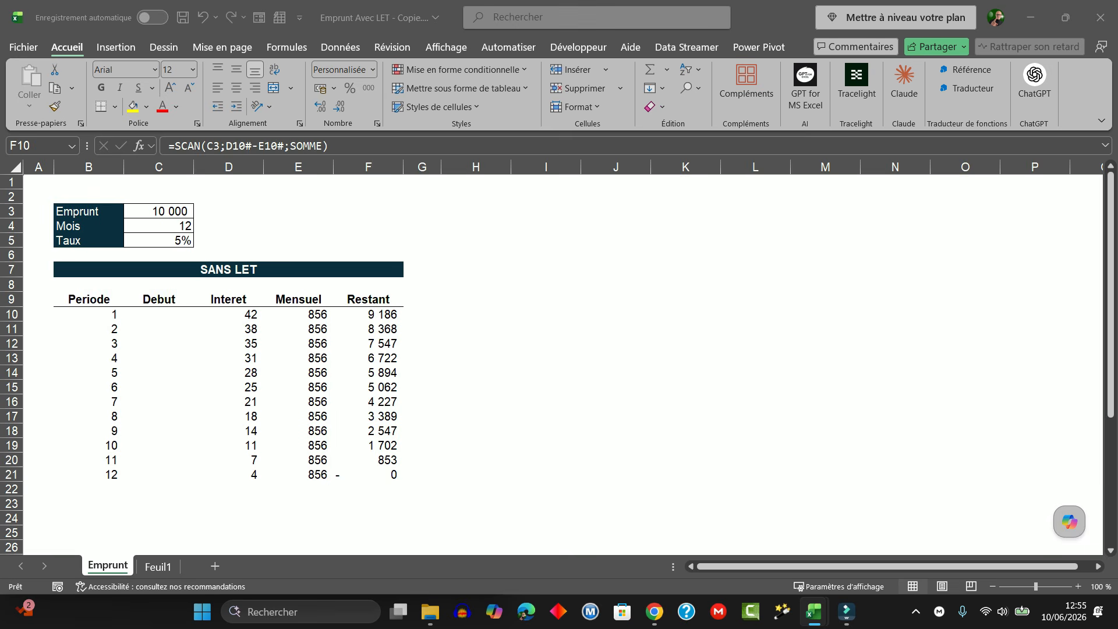
{"action": "left_click", "coordinate": [588, 318]}
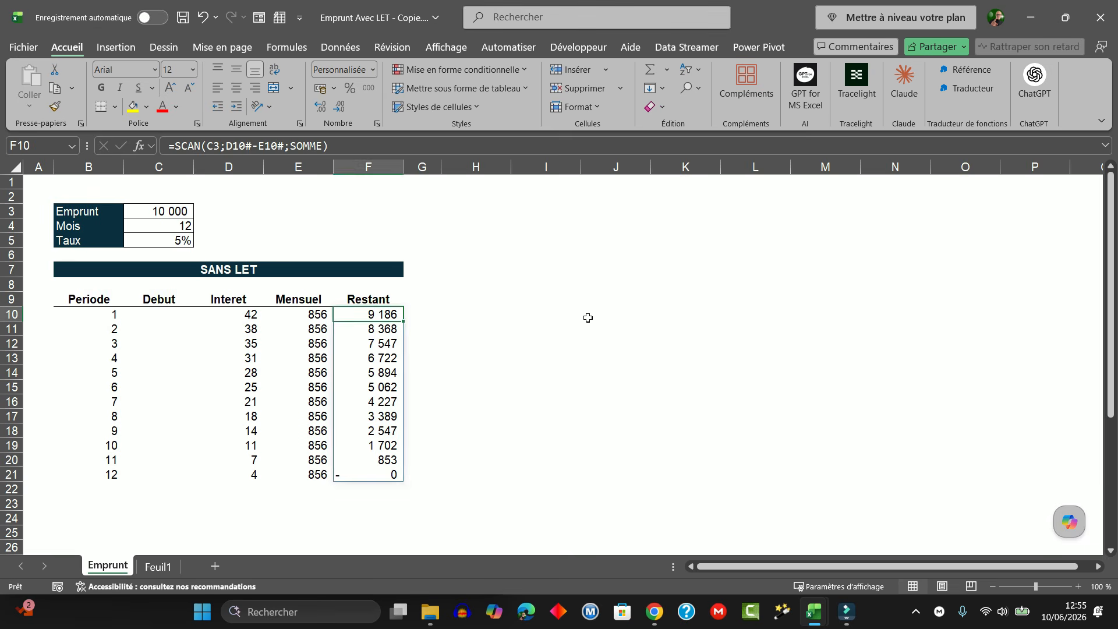
{"action": "type", "text": "+10000-"}
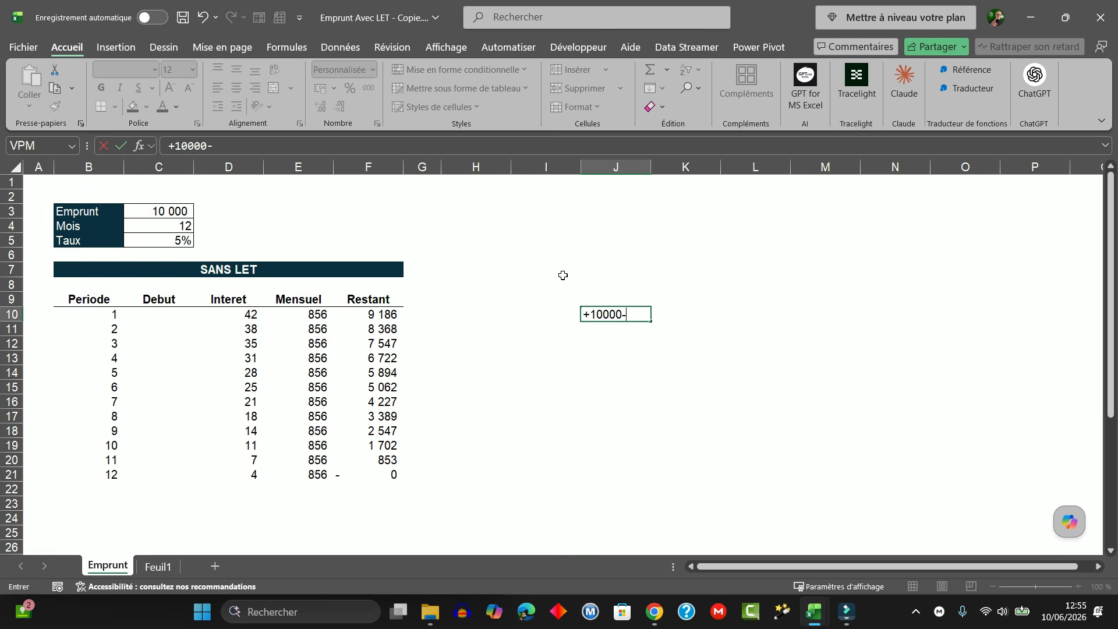
{"action": "type", "text": "(856-42)"}
{"action": "key", "text": "Return"}
{"action": "key", "text": "Up"}
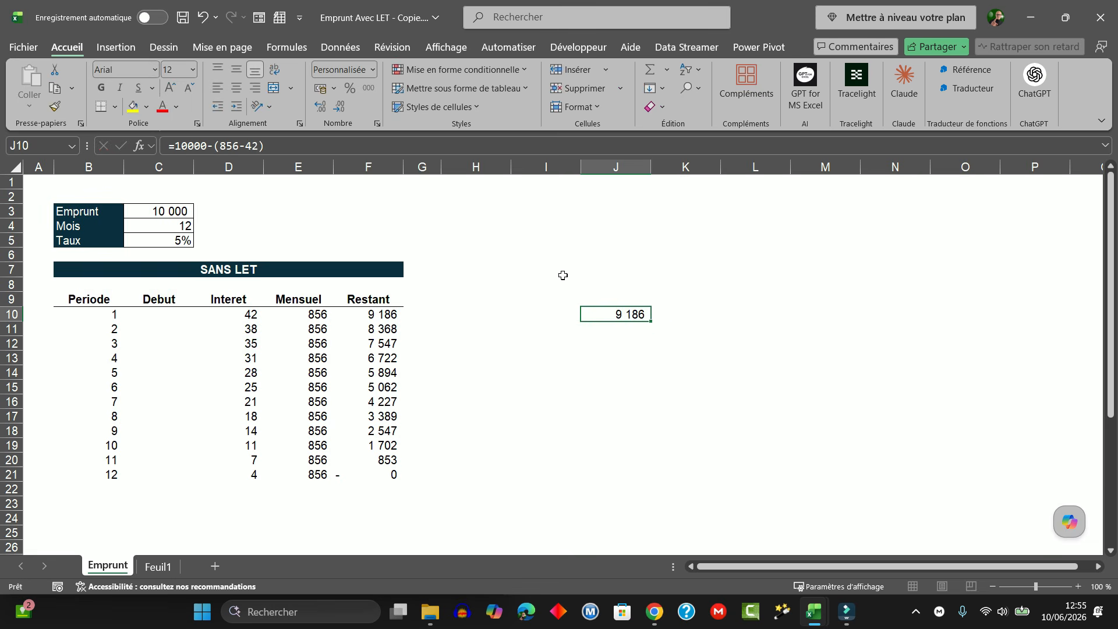
- Calculate the principal repaid in the first period with +856-42 in J12
{"action": "left_click", "coordinate": [158, 319]}
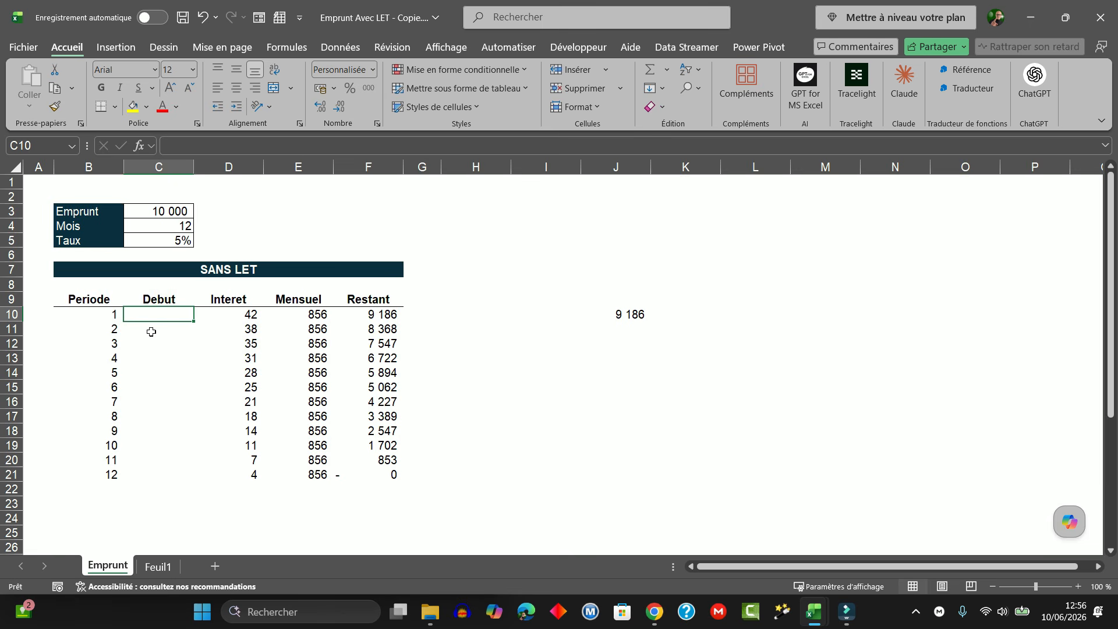
{"action": "left_click", "coordinate": [151, 332]}
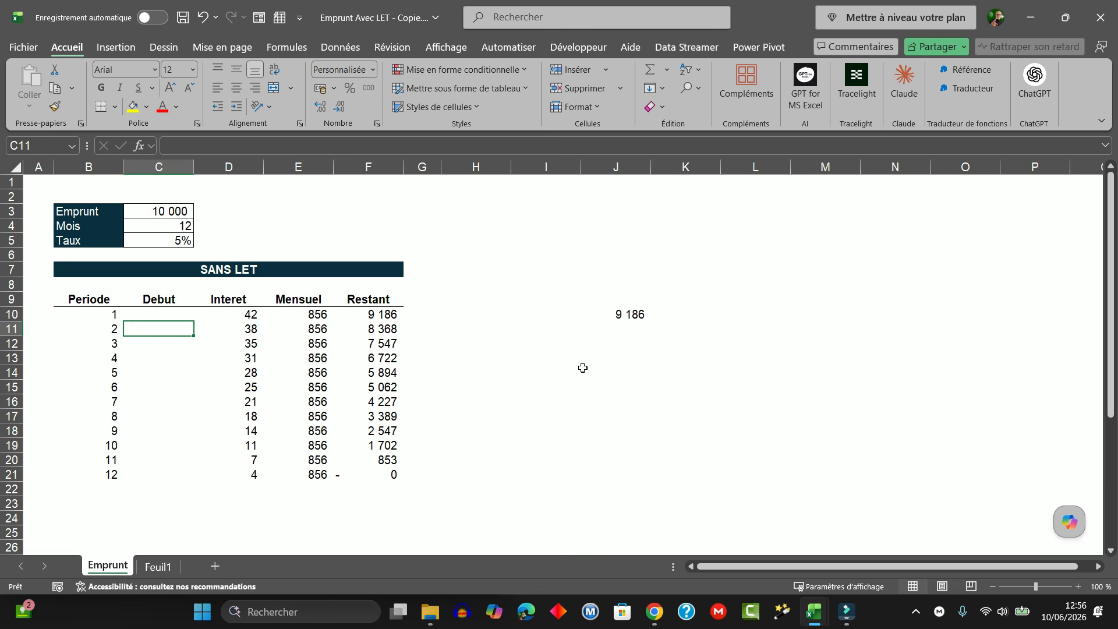
{"action": "left_click", "coordinate": [626, 342]}
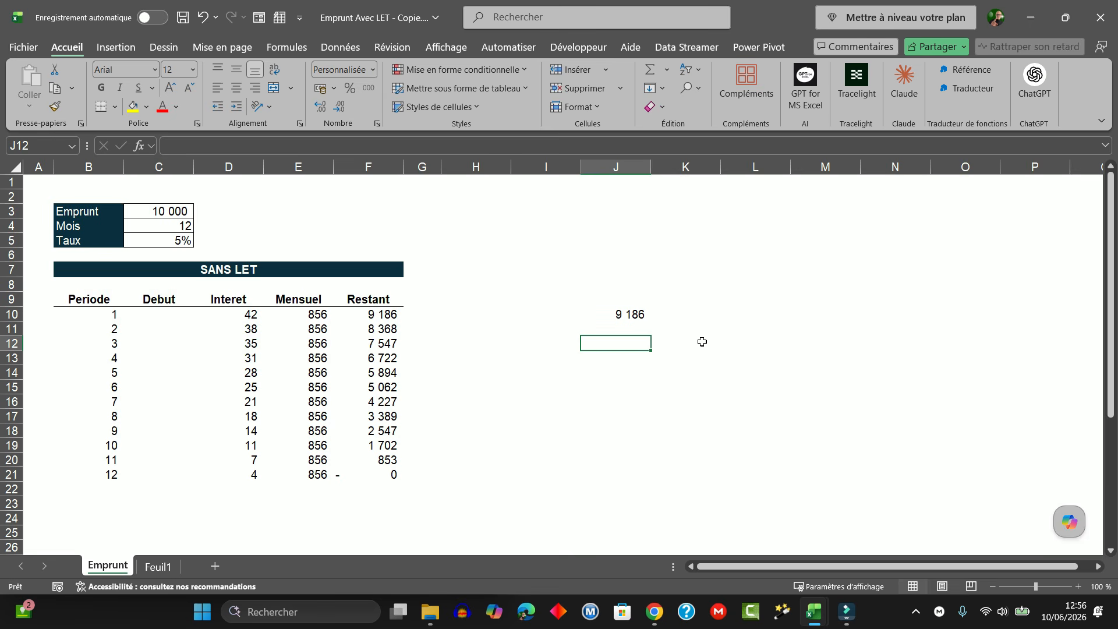
{"action": "type", "text": "+856"}
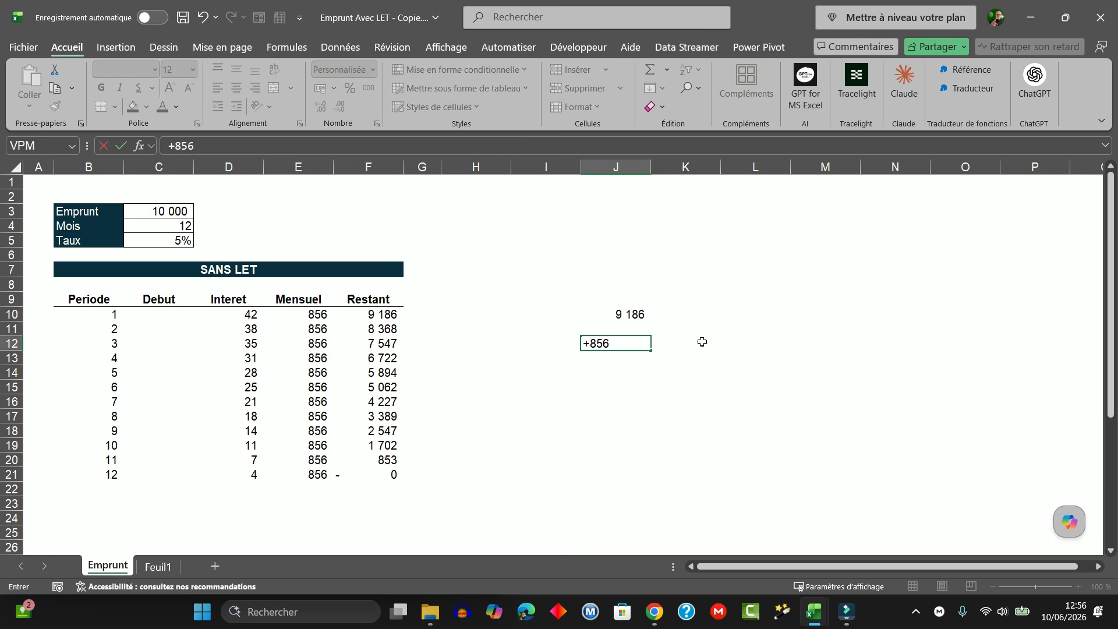
{"action": "type", "text": "-42"}
{"action": "key", "text": "Return"}
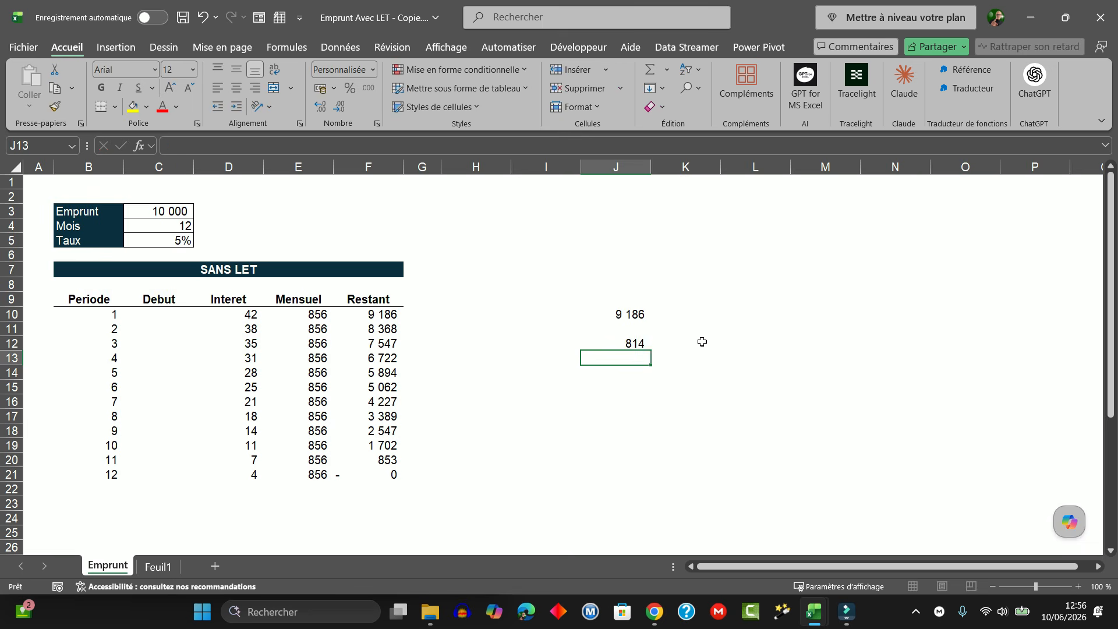
- Start an ASSEMB.V formula in C10 under Debut, with the loan amount in C3 as its first array
{"action": "left_click", "coordinate": [163, 314]}
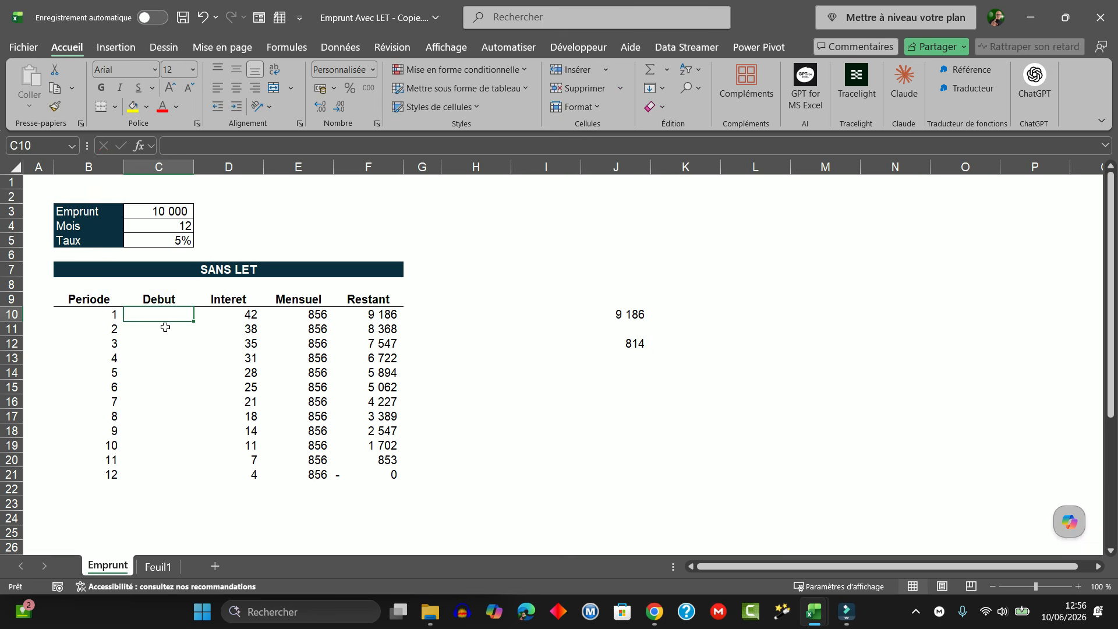
{"action": "left_click", "coordinate": [165, 330]}
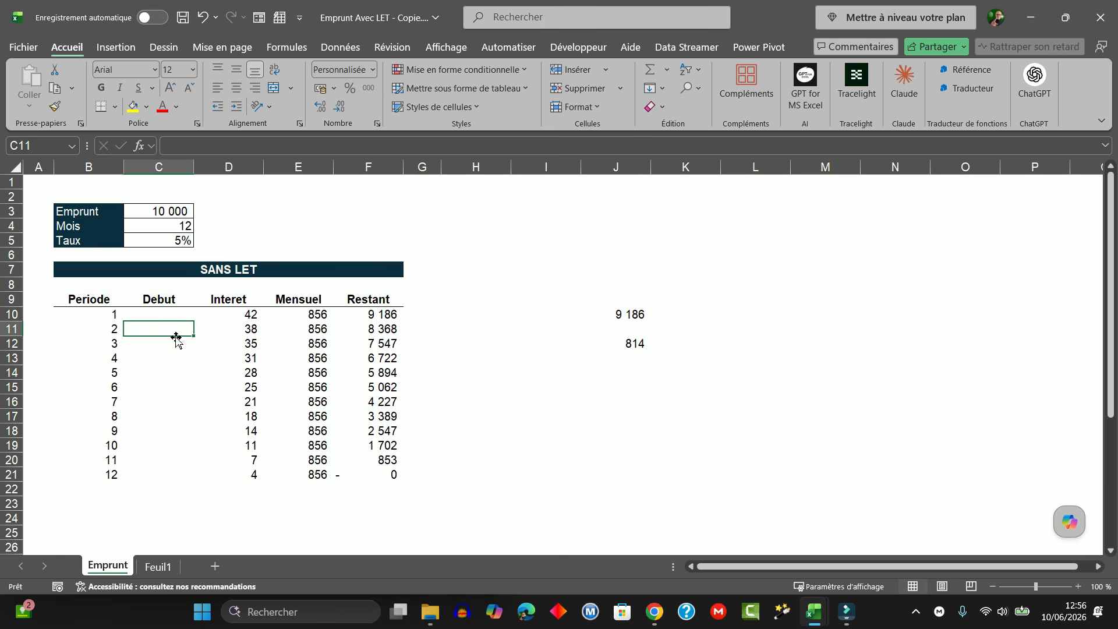
{"action": "left_click", "coordinate": [167, 314]}
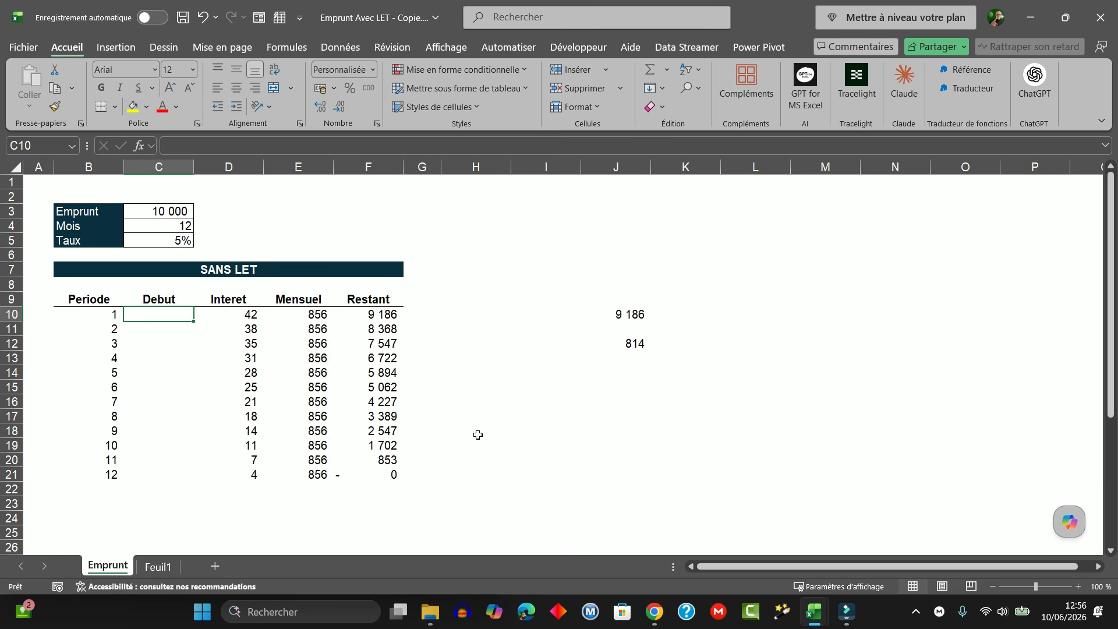
{"action": "type", "text": "="}
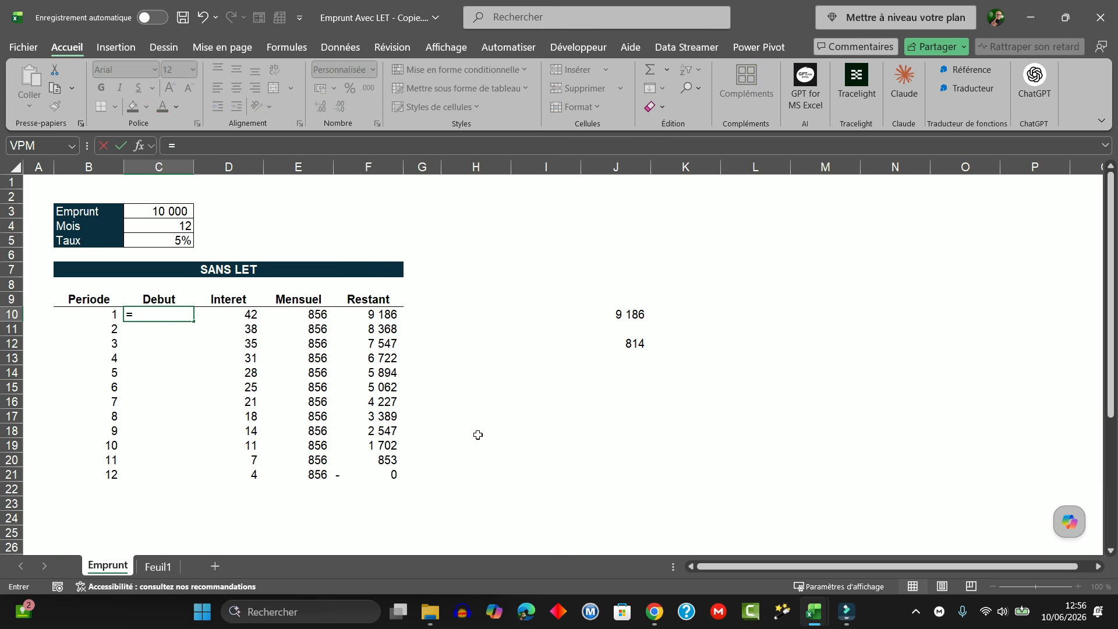
{"action": "type", "text": "ASSEMB"}
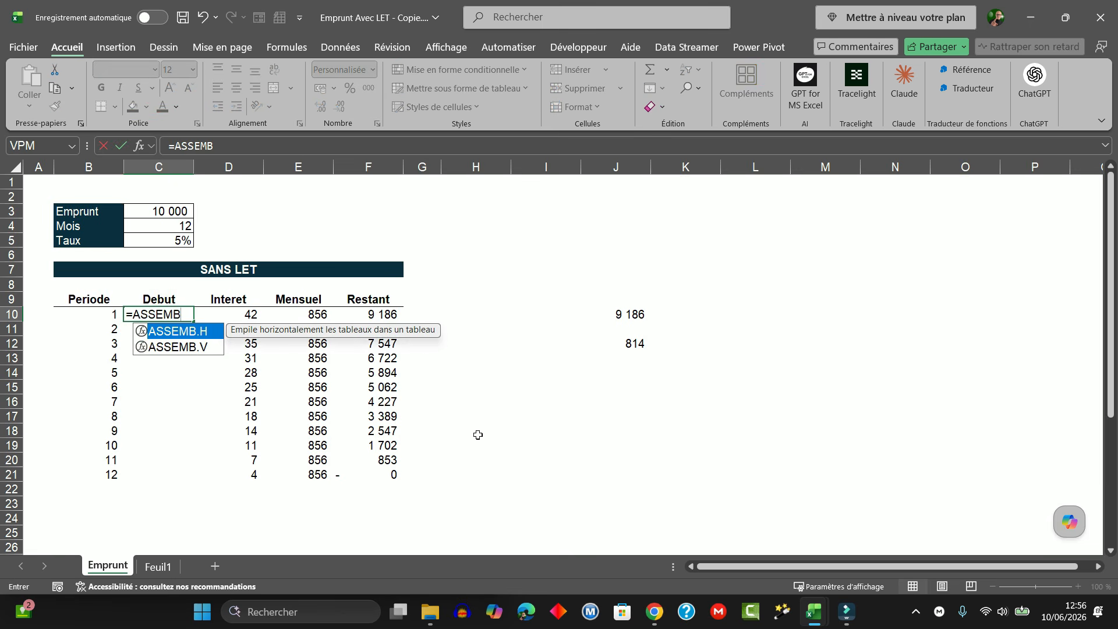
{"action": "double_click", "coordinate": [195, 347]}
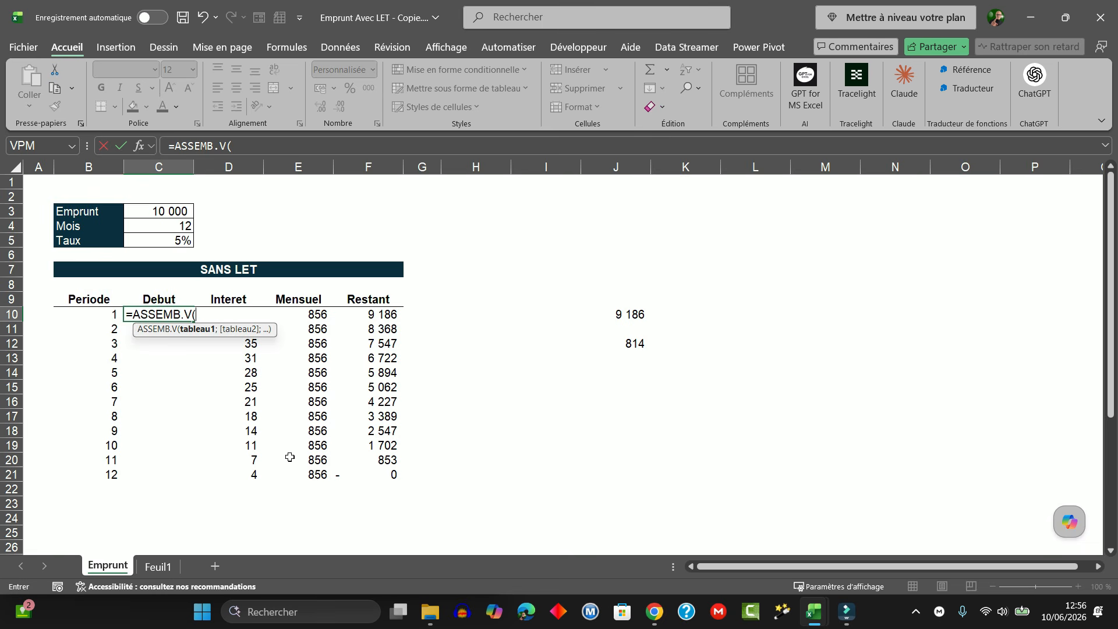
{"action": "left_click", "coordinate": [164, 213]}
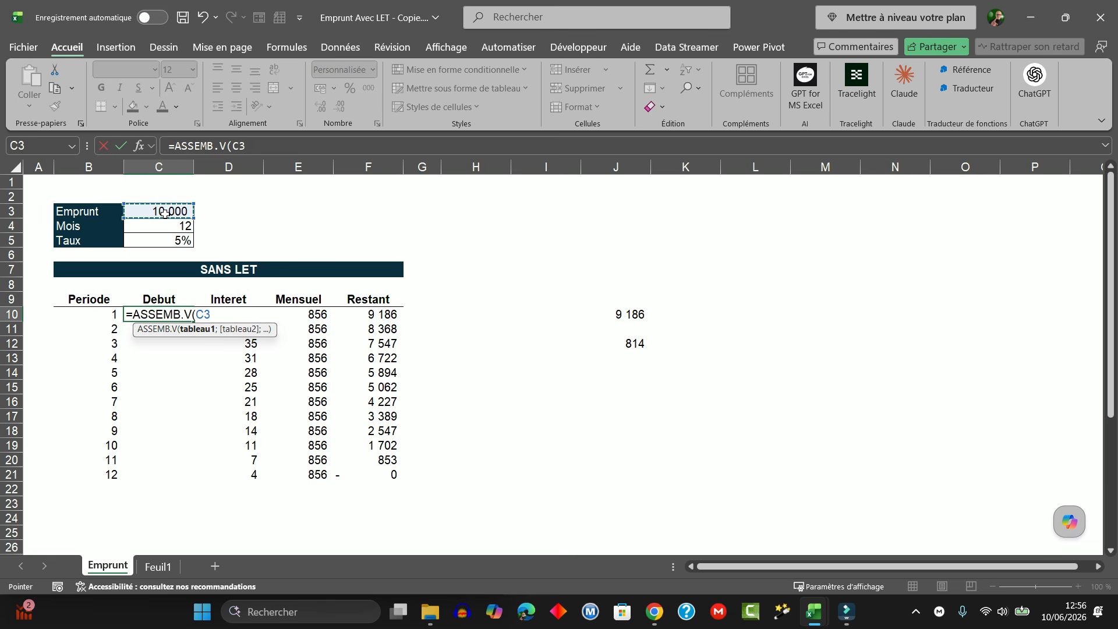
- Add the spilled remaining balances F10# as the second array and complete the formula in C10 as =ASSEMB.V(C3;F10#)
{"action": "type", "text": "."}
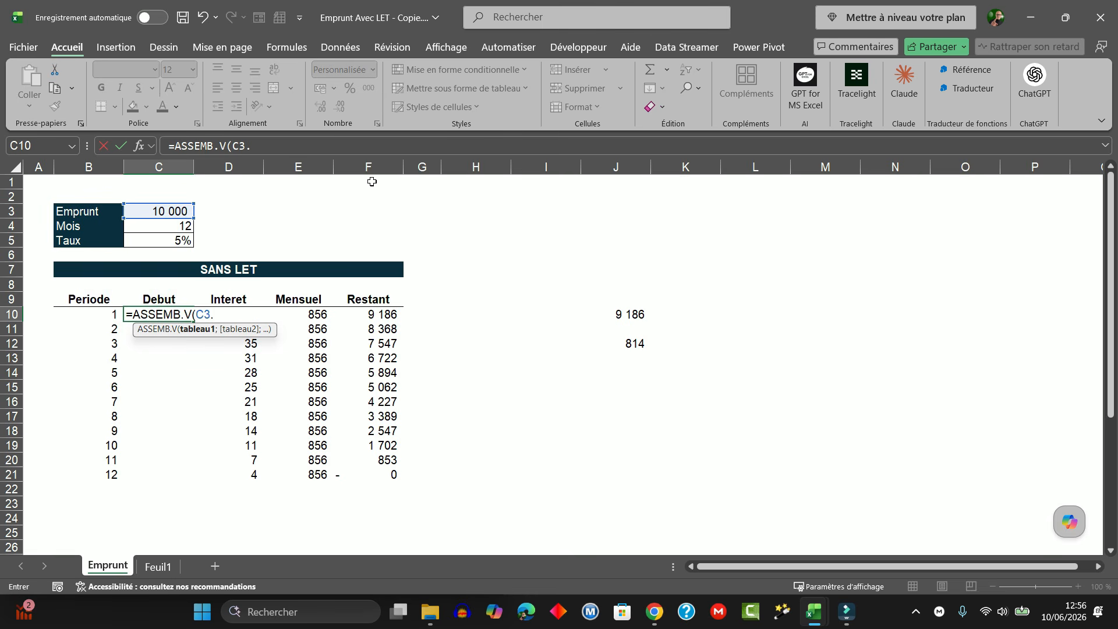
{"action": "left_click", "coordinate": [364, 314]}
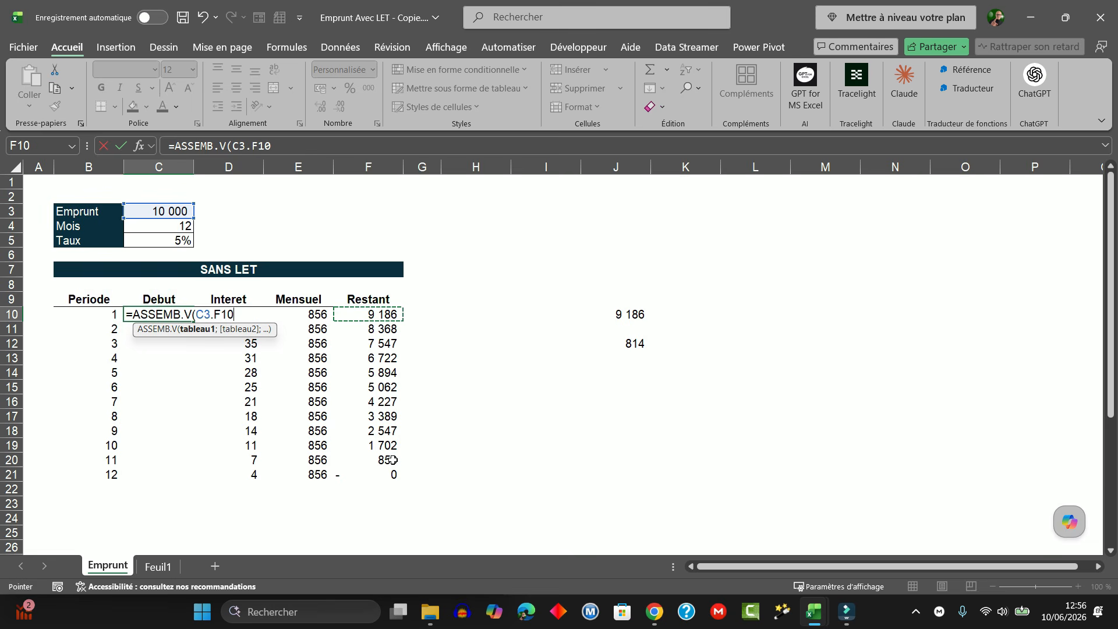
{"action": "key", "text": "BackSpace"}
{"action": "key", "text": "BackSpace"}
{"action": "key", "text": "BackSpace"}
{"action": "key", "text": "BackSpace"}
{"action": "type", "text": ";"}
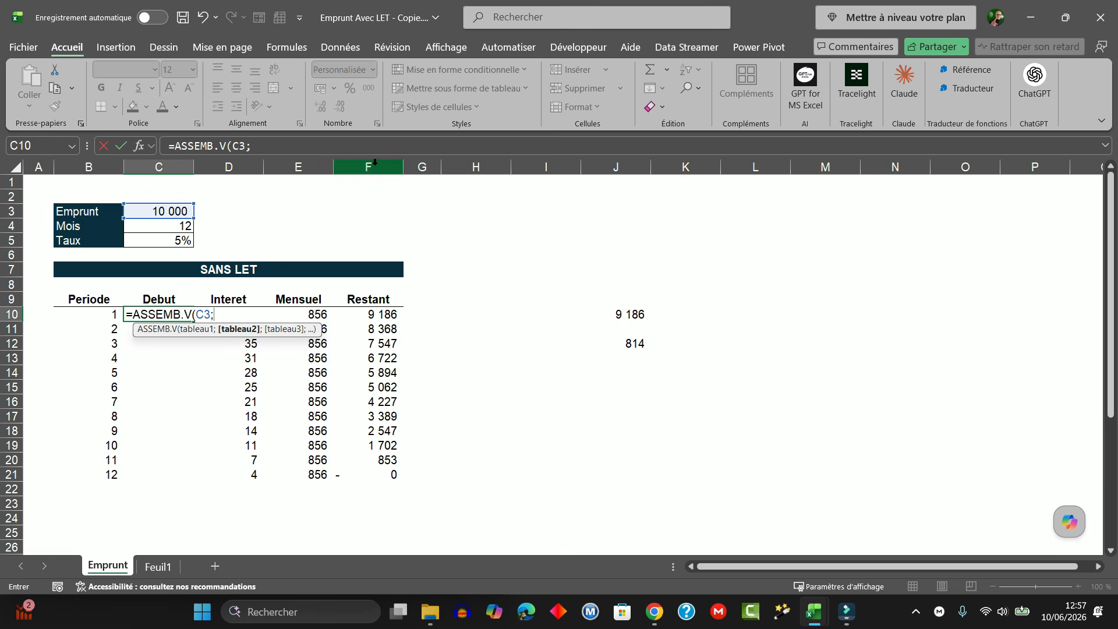
{"action": "left_click", "coordinate": [365, 316]}
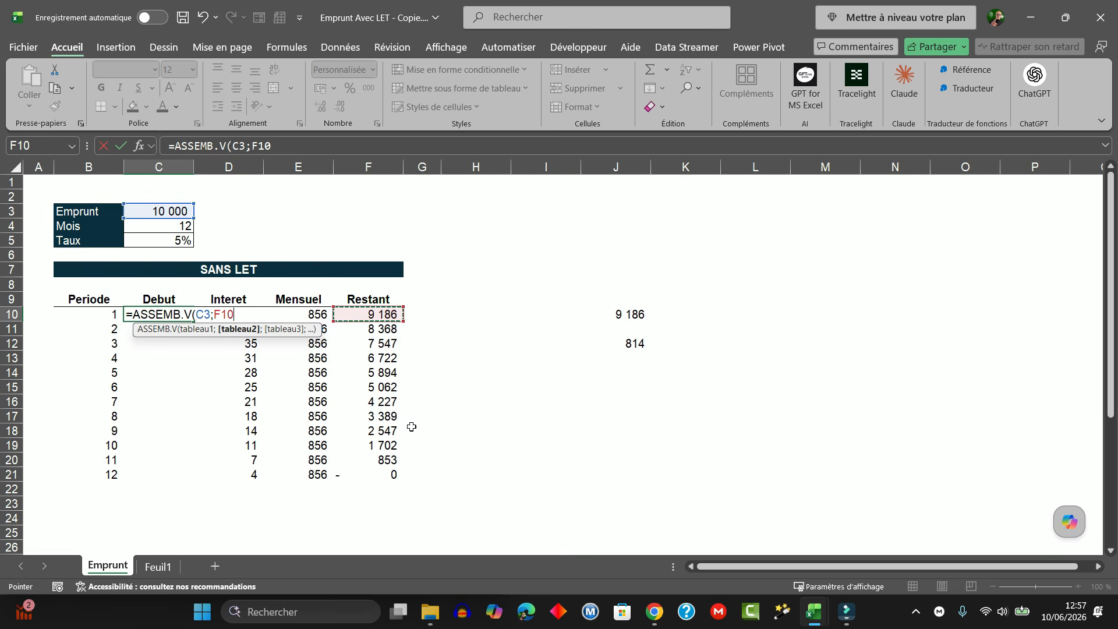
{"action": "type", "text": "#"}
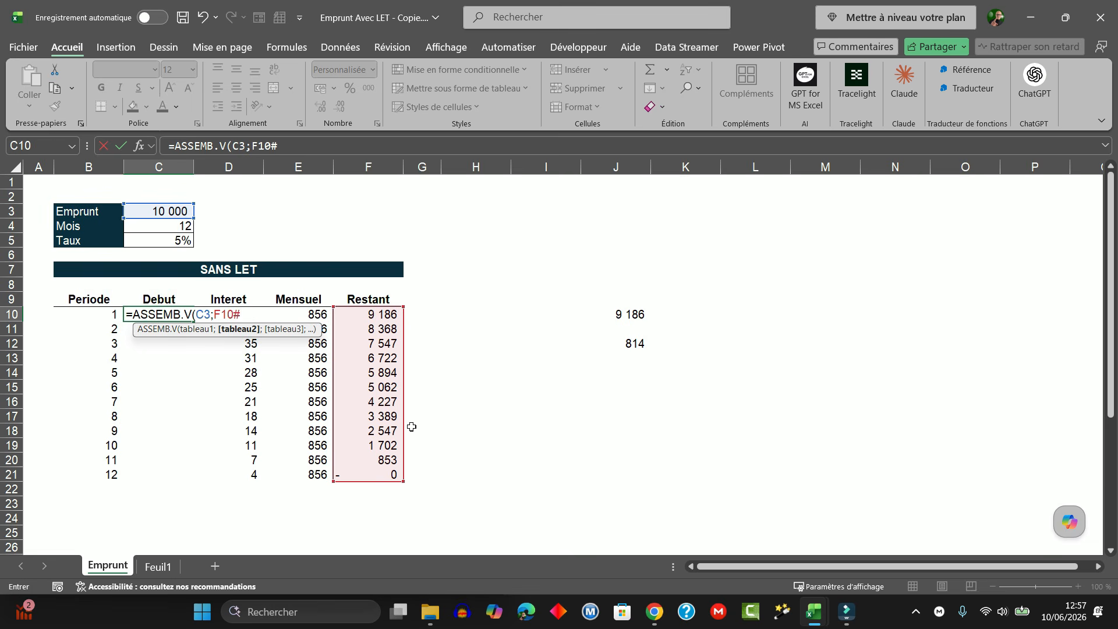
{"action": "type", "text": ")"}
{"action": "key", "text": "Return"}
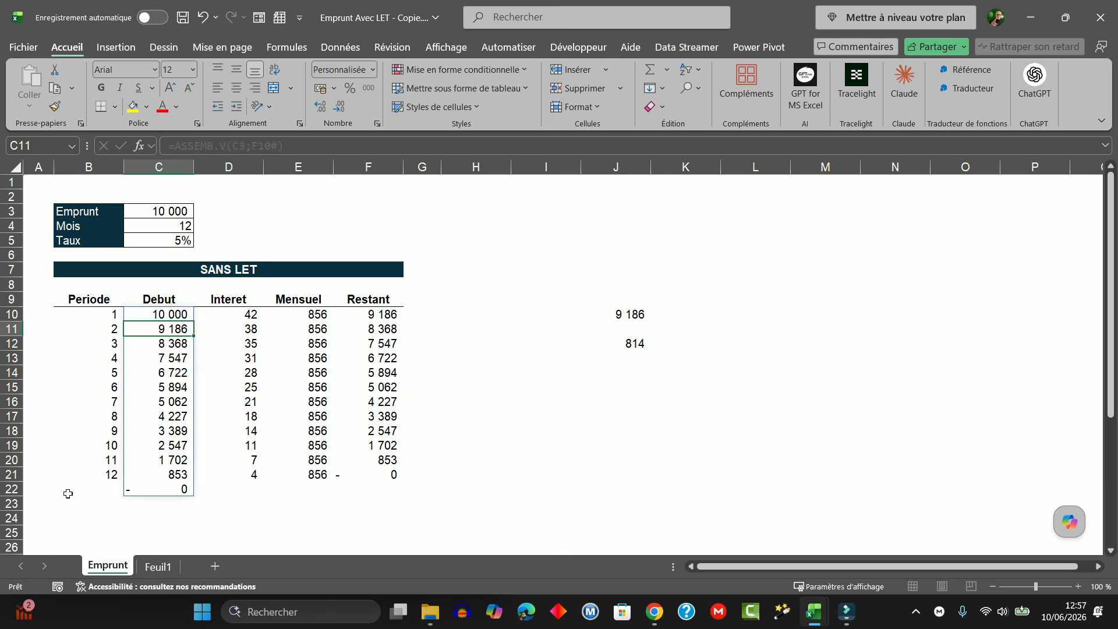
- Wrap C10's ASSEMB.V formula in EXCLURE with -1 rows to drop the last value of the Debut column
{"action": "left_click_drag", "start_coordinate": [51, 490], "coordinate": [370, 478]}
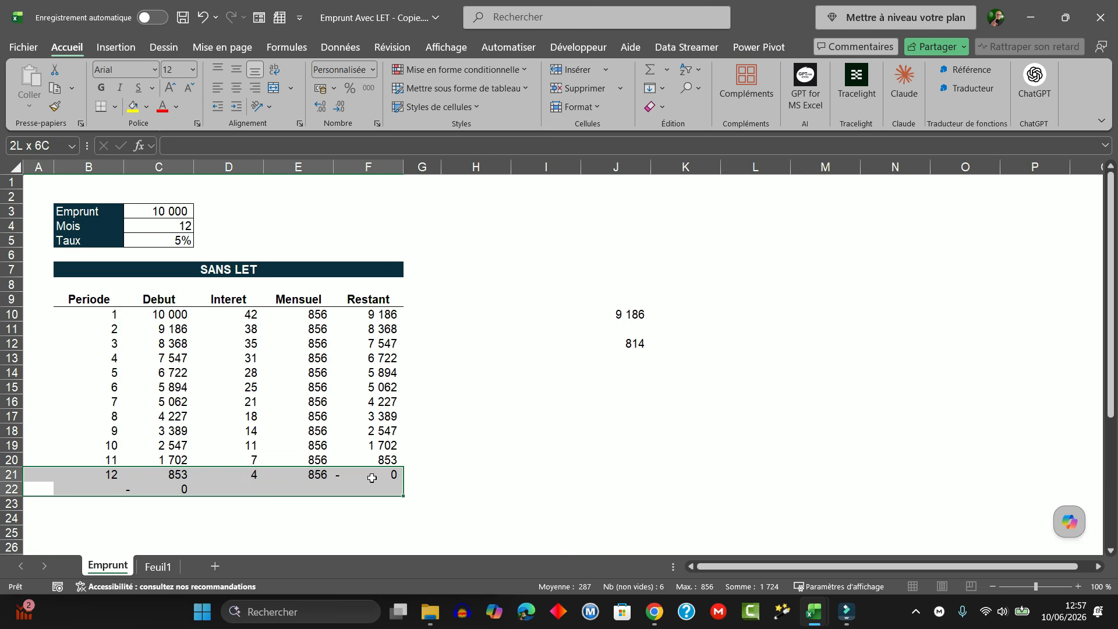
{"action": "left_click", "coordinate": [165, 317]}
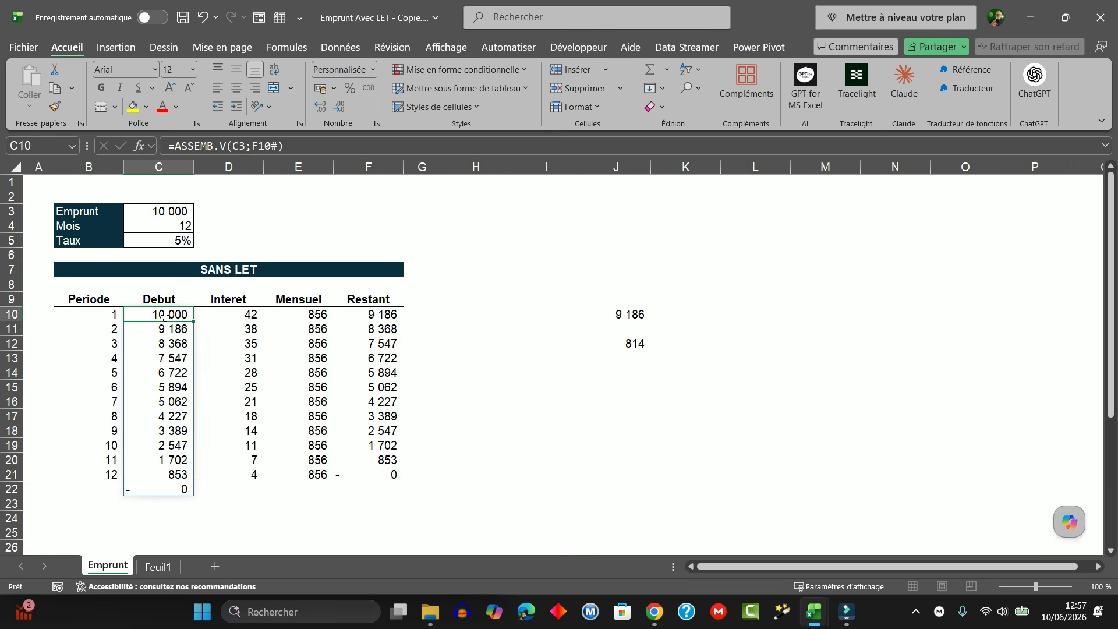
{"action": "double_click", "coordinate": [165, 317]}
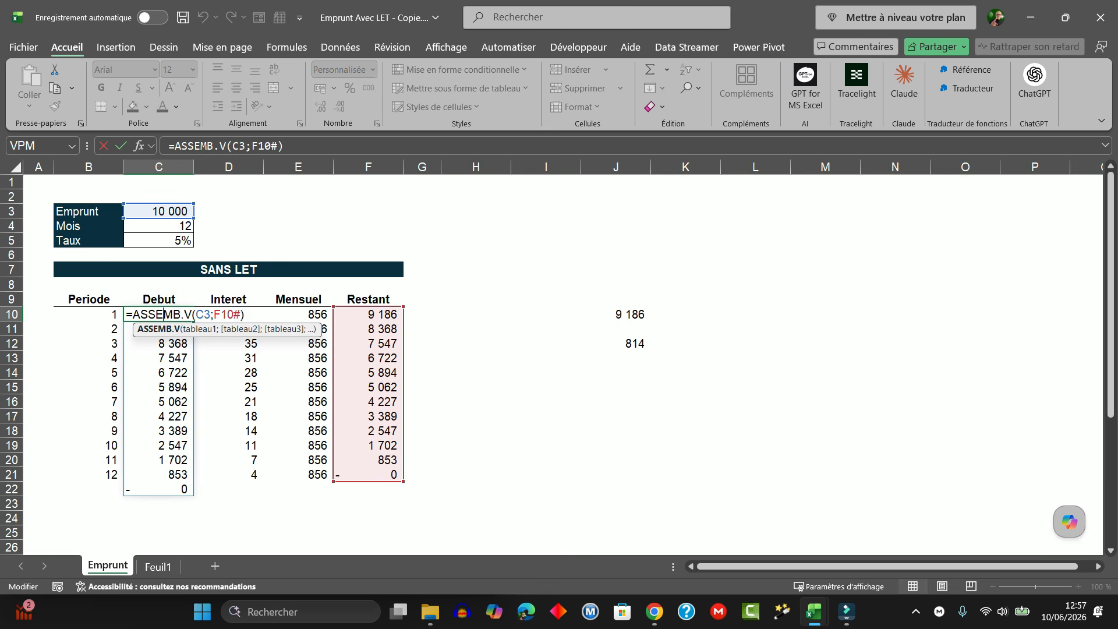
{"action": "key", "text": "Escape"}
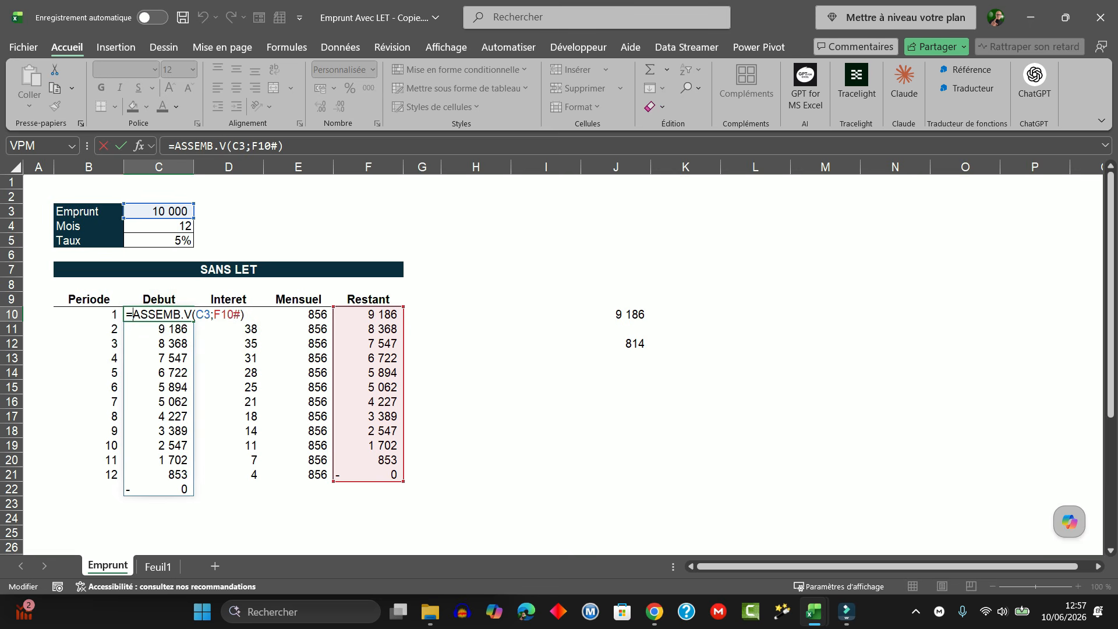
{"action": "type", "text": "EXCL"}
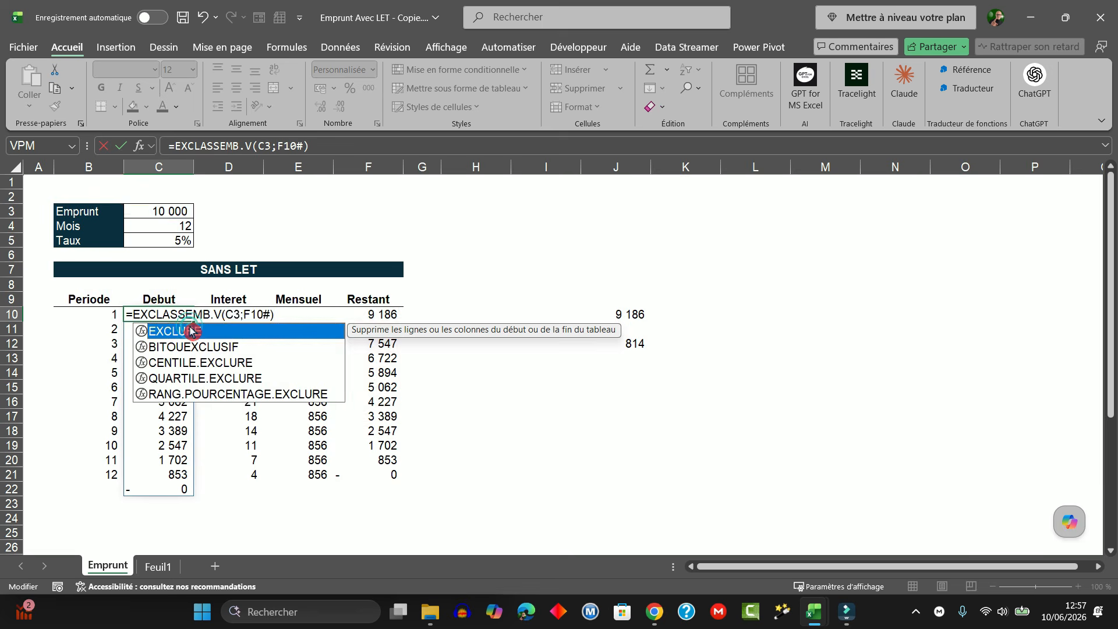
{"action": "double_click", "coordinate": [187, 331]}
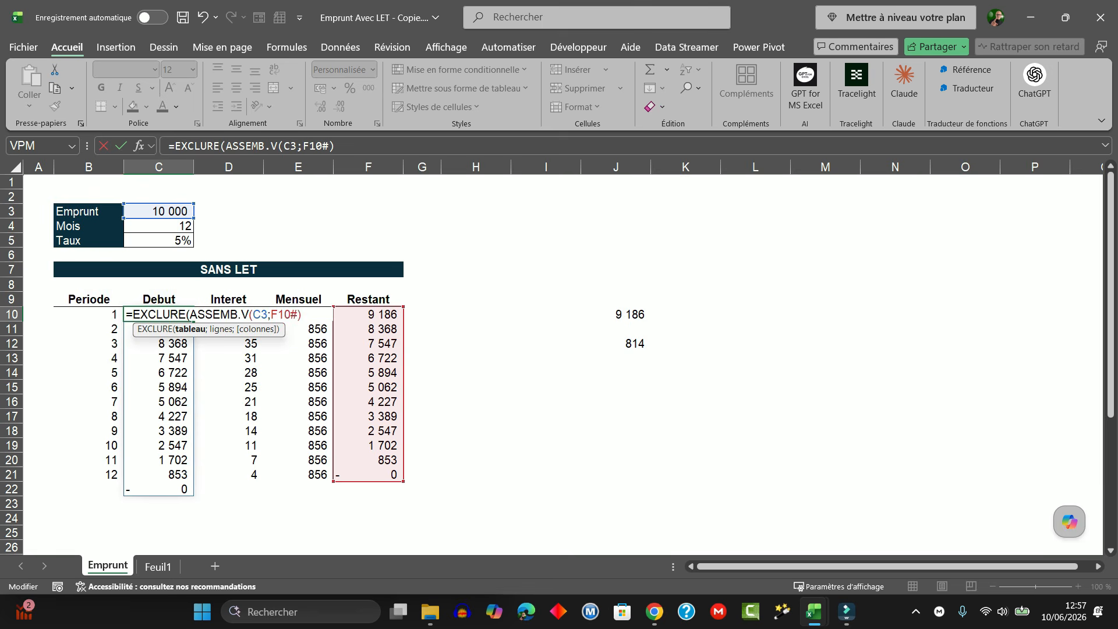
{"action": "type", "text": ";-1)"}
{"action": "key", "text": "Return"}
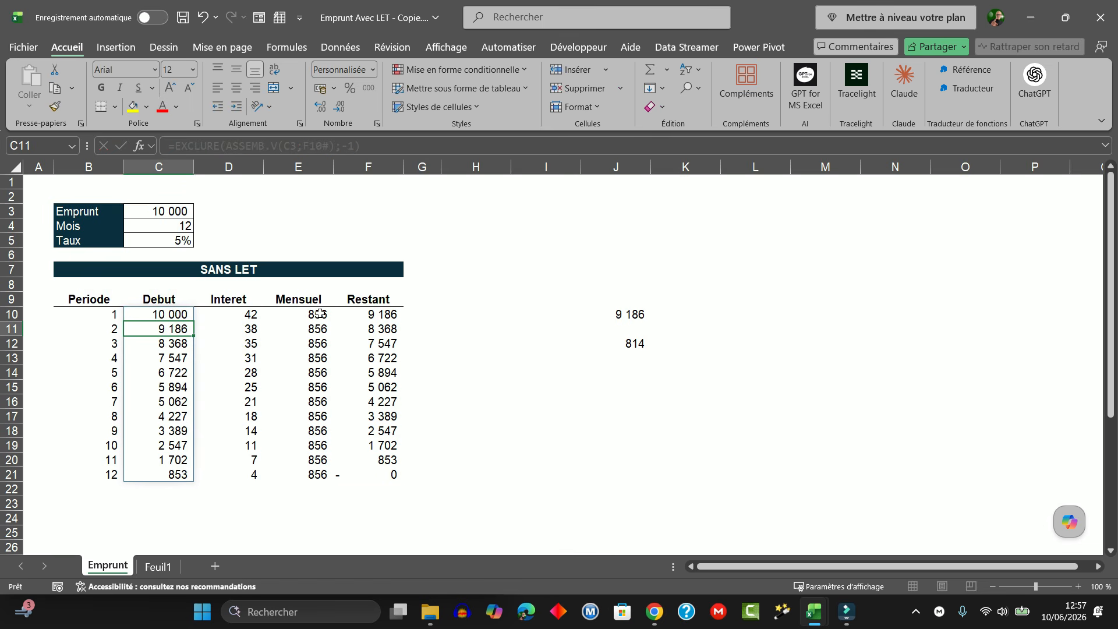
- Start a total row in B22 with ASSEMB.H, using "Total" and a blank " " as the first two arguments
{"action": "left_click", "coordinate": [179, 398]}
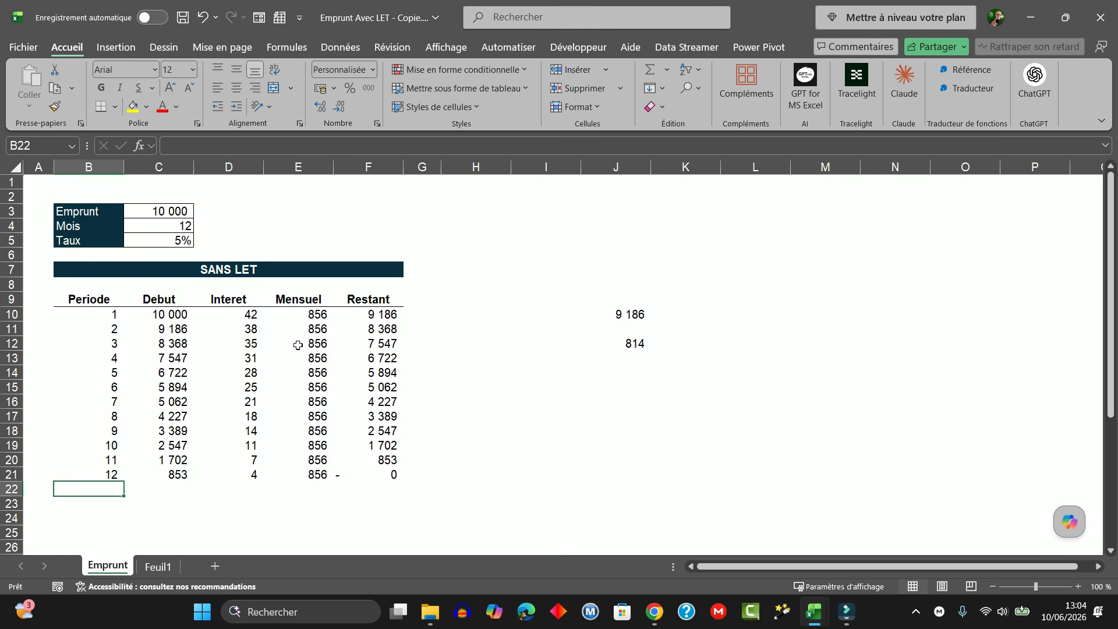
{"action": "type", "text": "="}
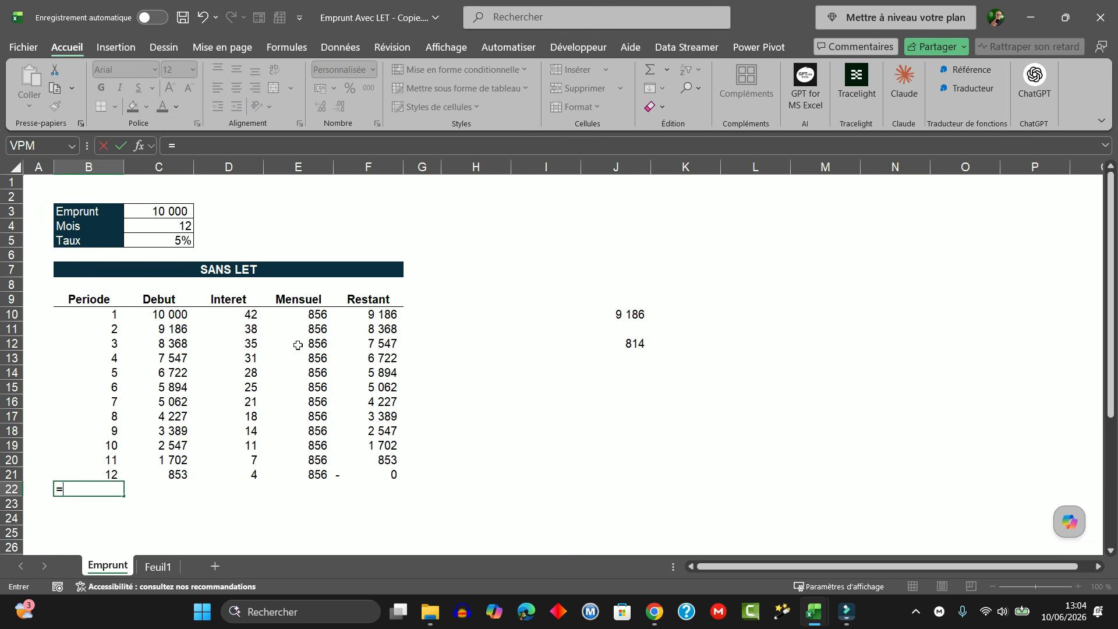
{"action": "type", "text": "ASS"}
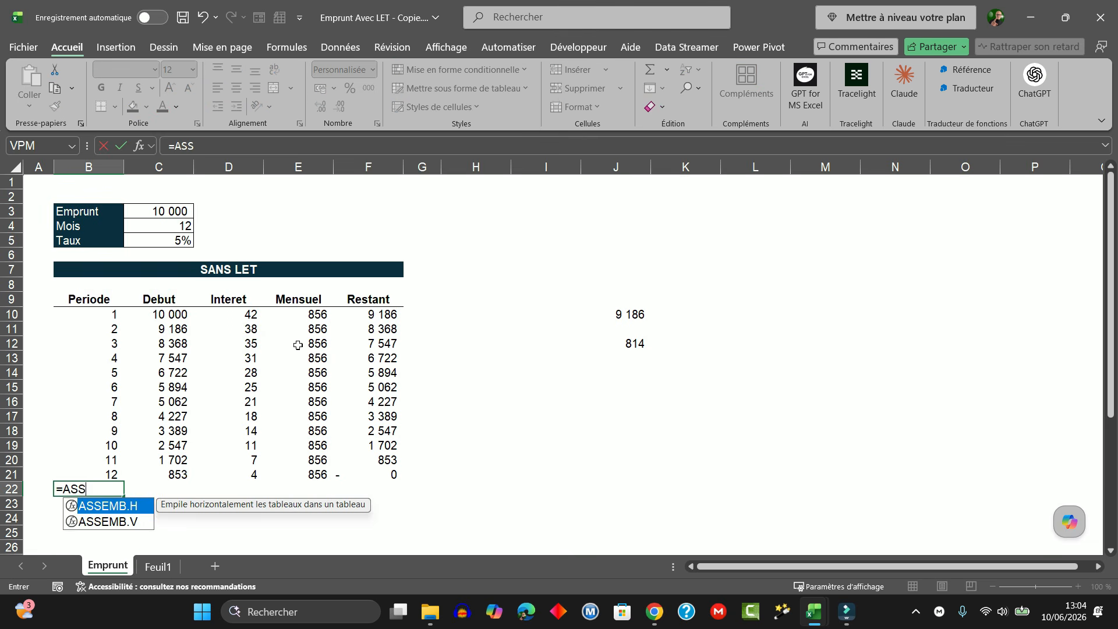
{"action": "type", "text": "EMB"}
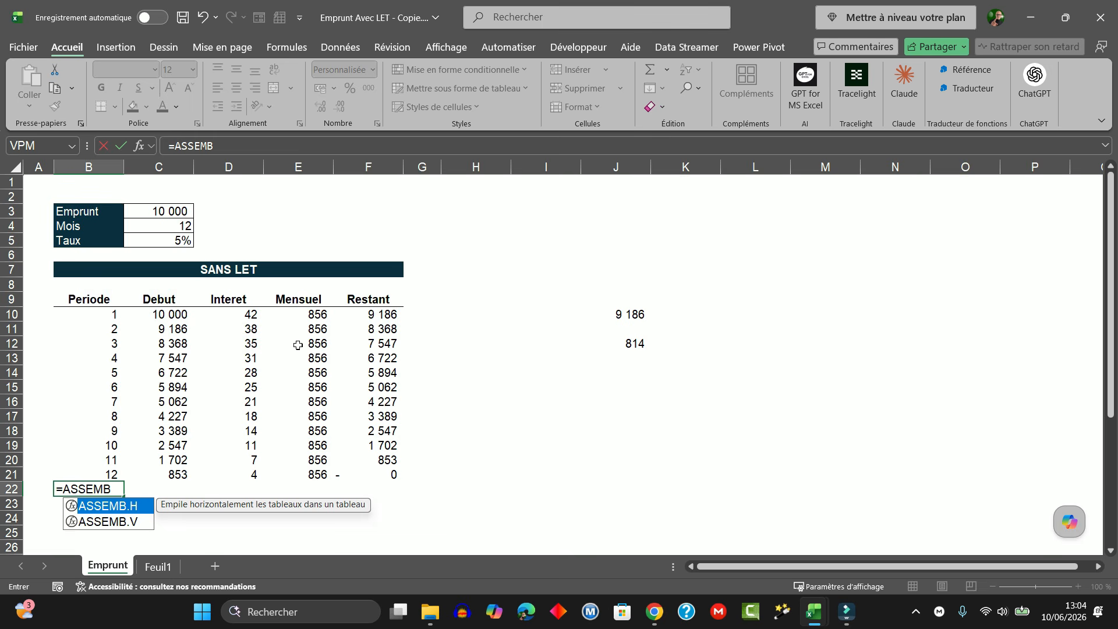
{"action": "left_click", "coordinate": [114, 511]}
{"action": "left_click", "coordinate": [114, 511]}
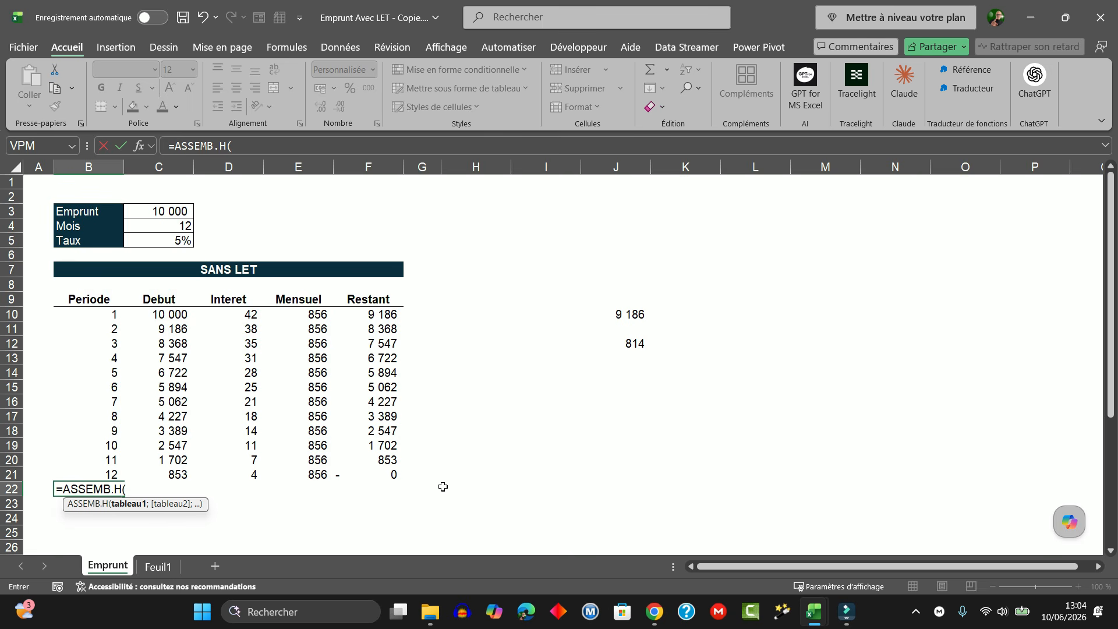
{"action": "type", "text": "3"}
{"action": "key", "text": "BackSpace"}
{"action": "type", "text": "\"Total\";"}
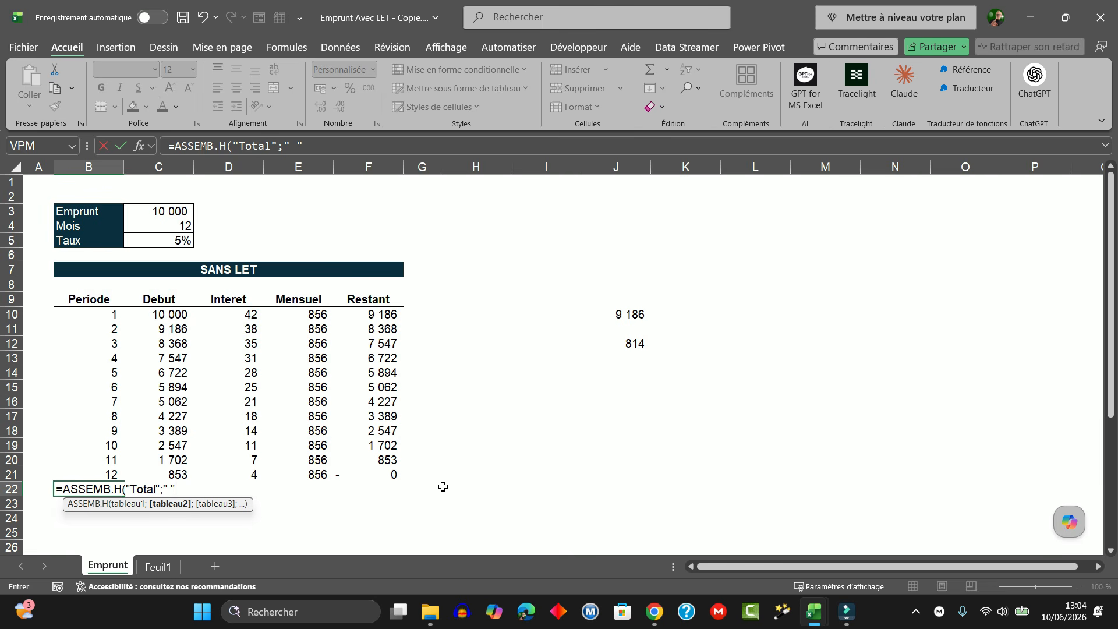
{"action": "type", "text": ";"}
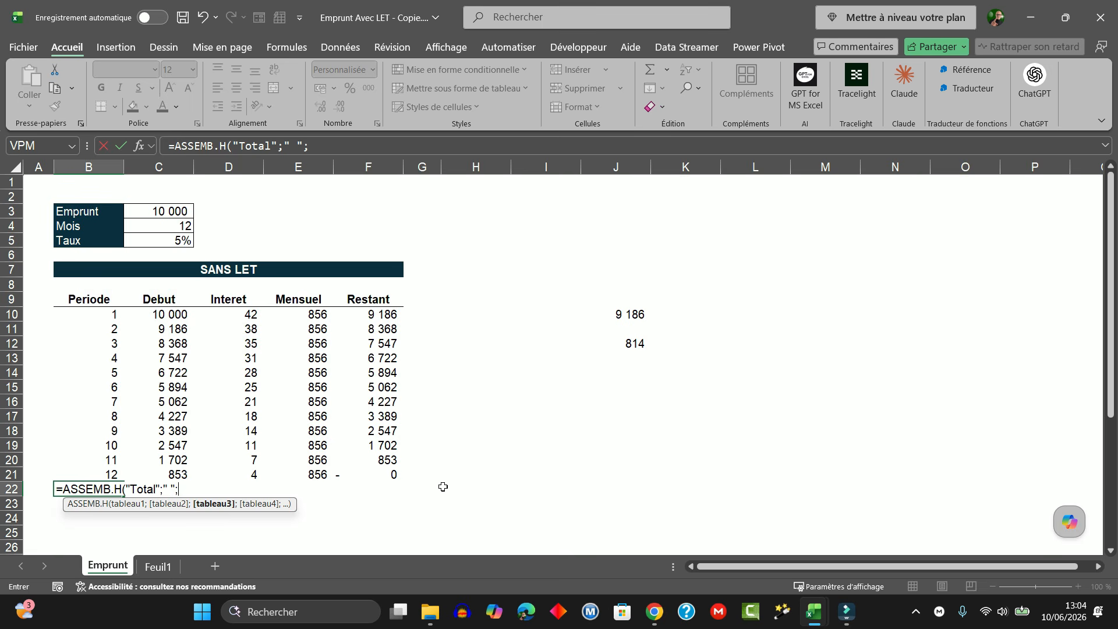
- Add SOMME of the spilled interest values D10# as the third argument of B22's ASSEMB.H formula
{"action": "type", "text": "som"}
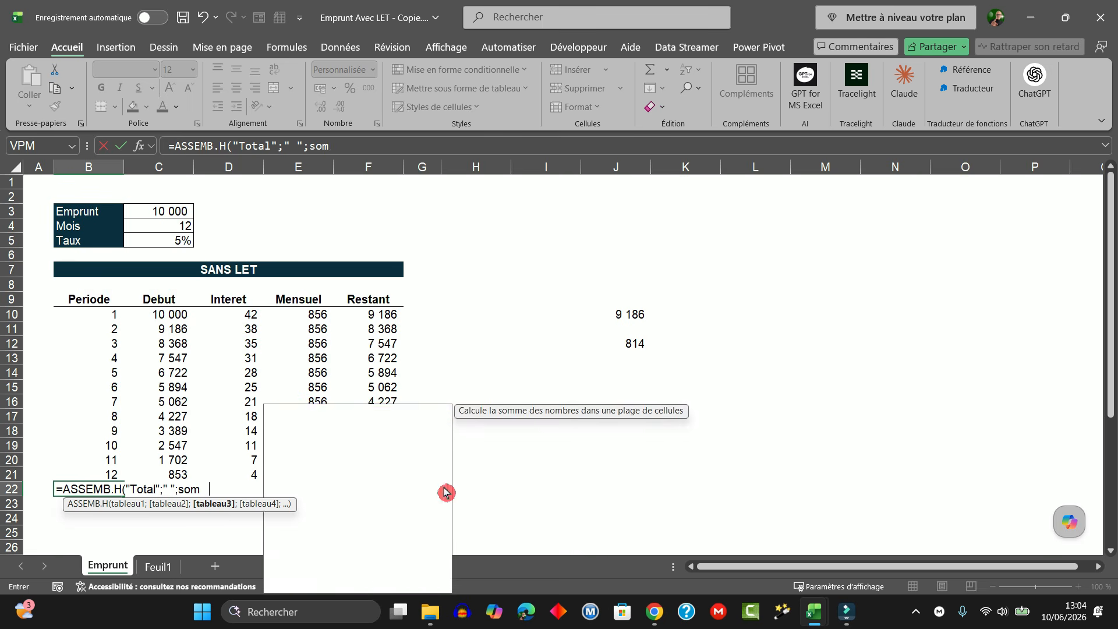
{"action": "type", "text": "me("}
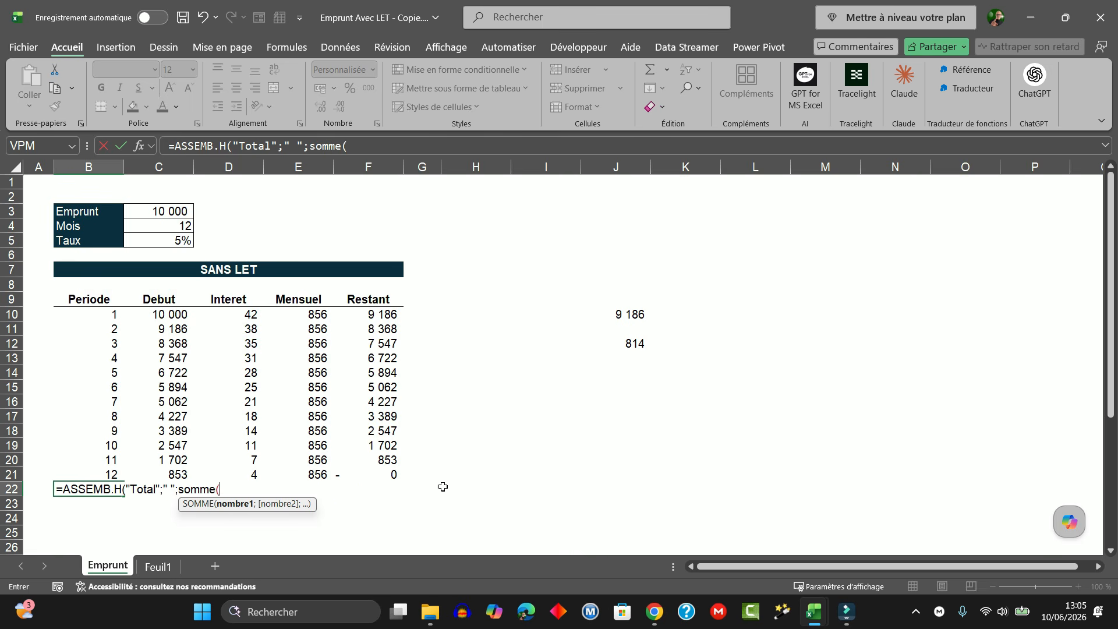
{"action": "left_click", "coordinate": [247, 316]}
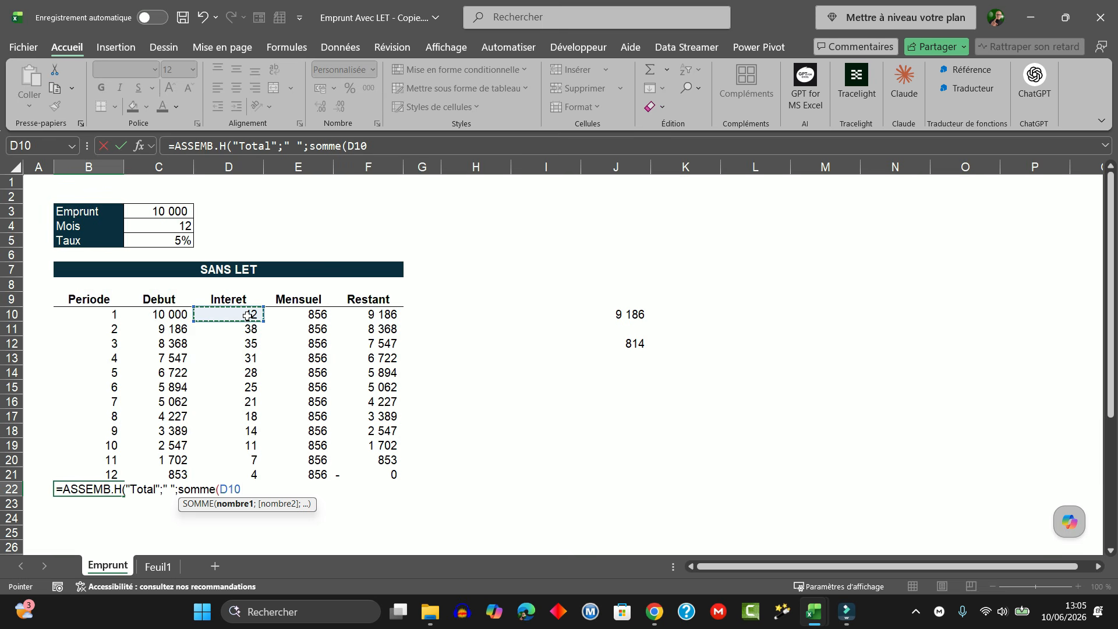
{"action": "type", "text": "#"}
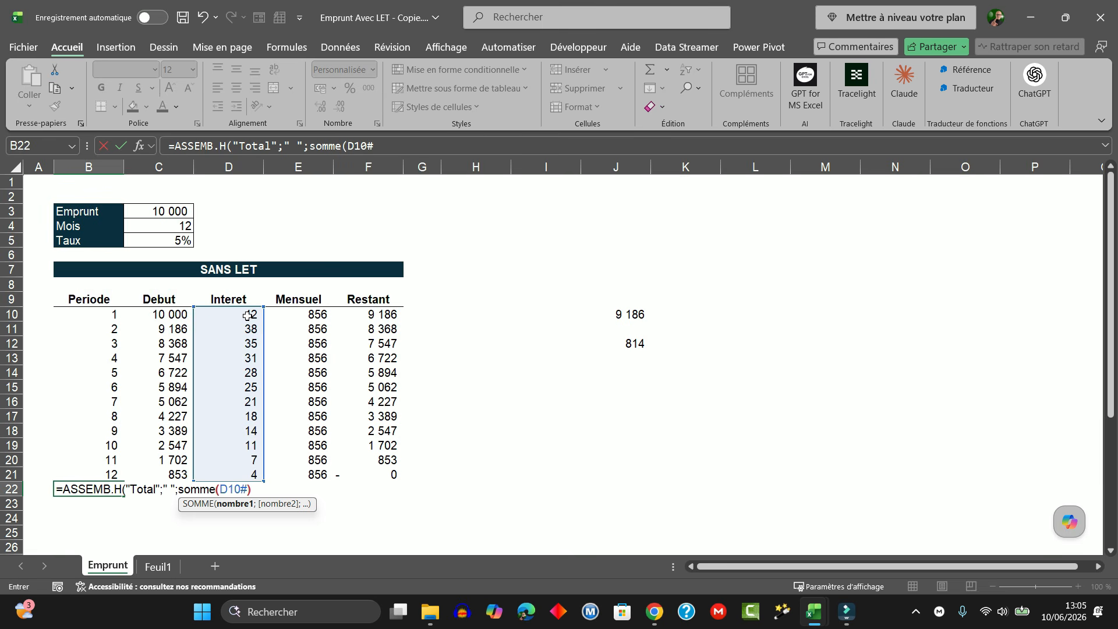
- Add SOMME(E10#) for the monthly payments and a closing blank " " argument, completing the total row formula in B22
{"action": "type", "text": ");s"}
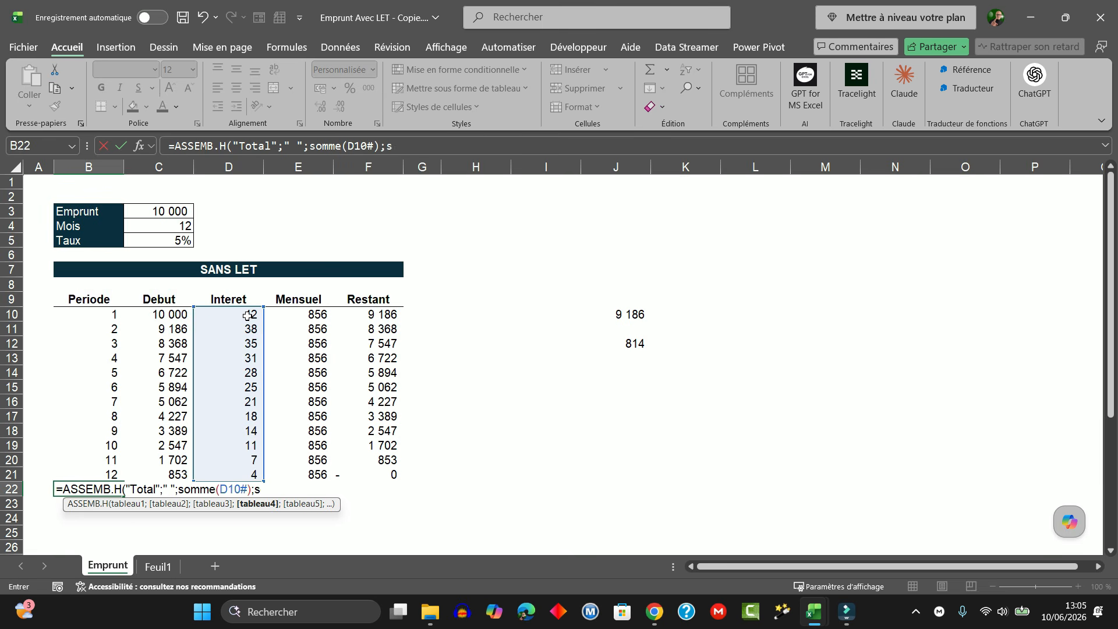
{"action": "type", "text": "omme("}
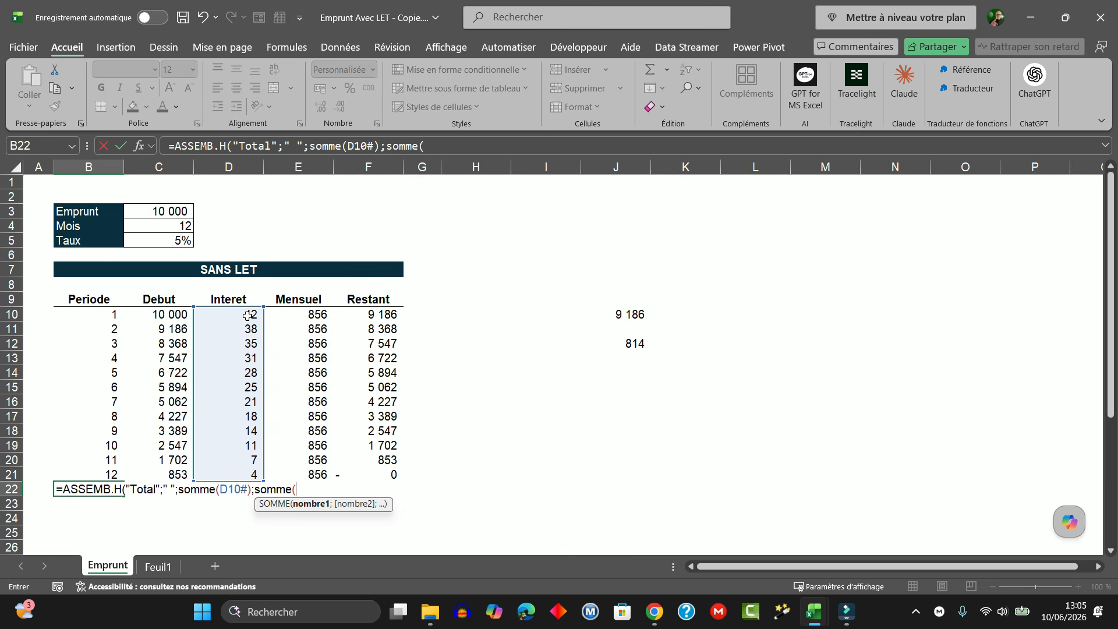
{"action": "left_click", "coordinate": [309, 317]}
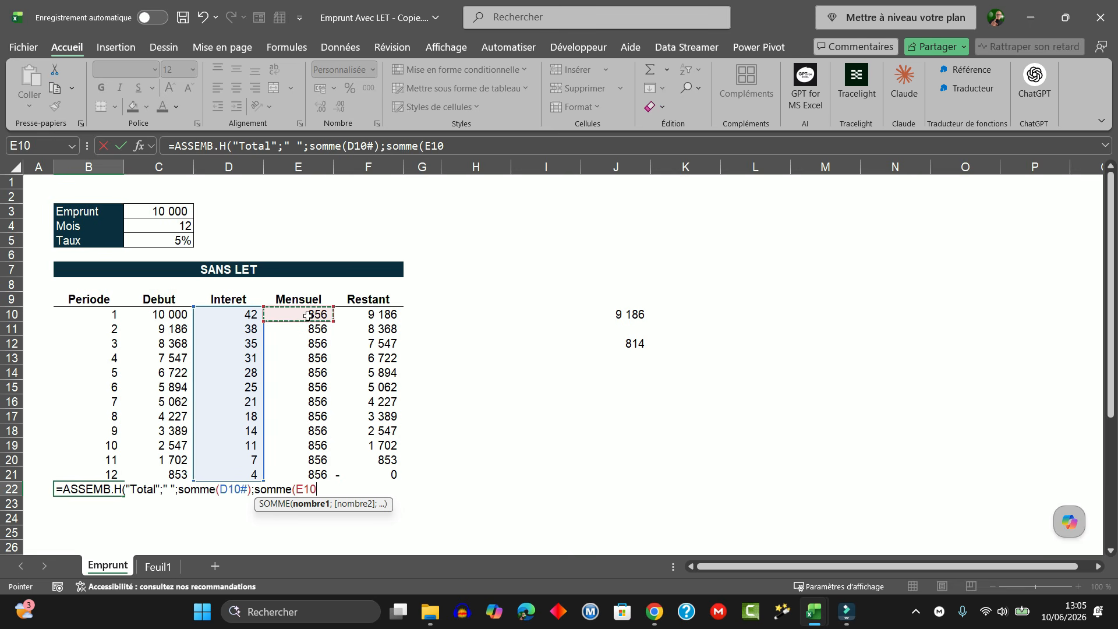
{"action": "type", "text": "#"}
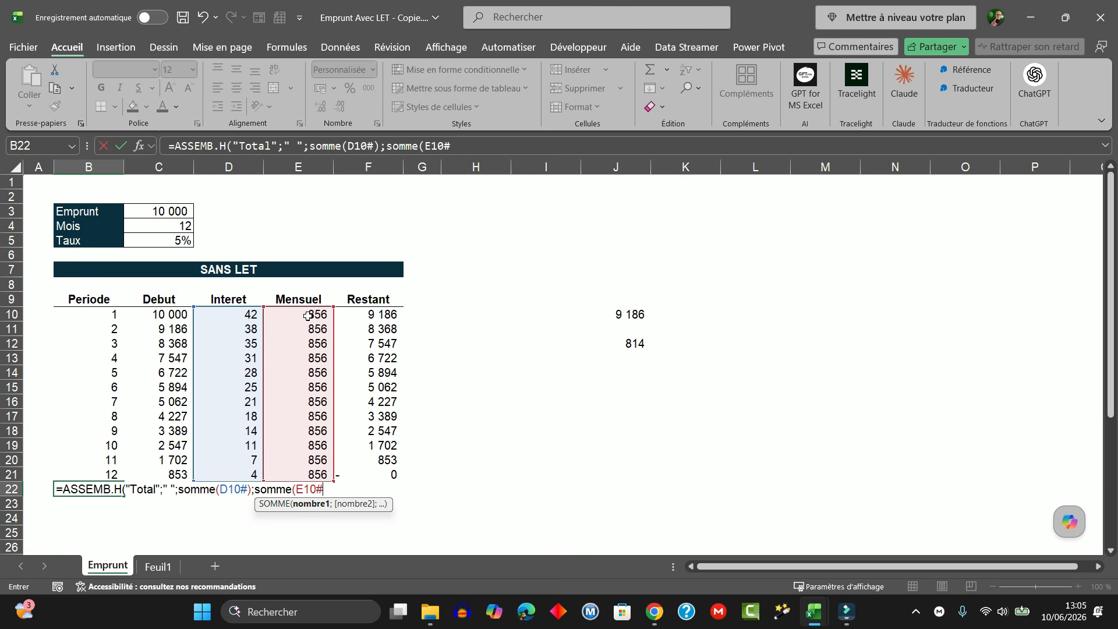
{"action": "type", "text": ");"}
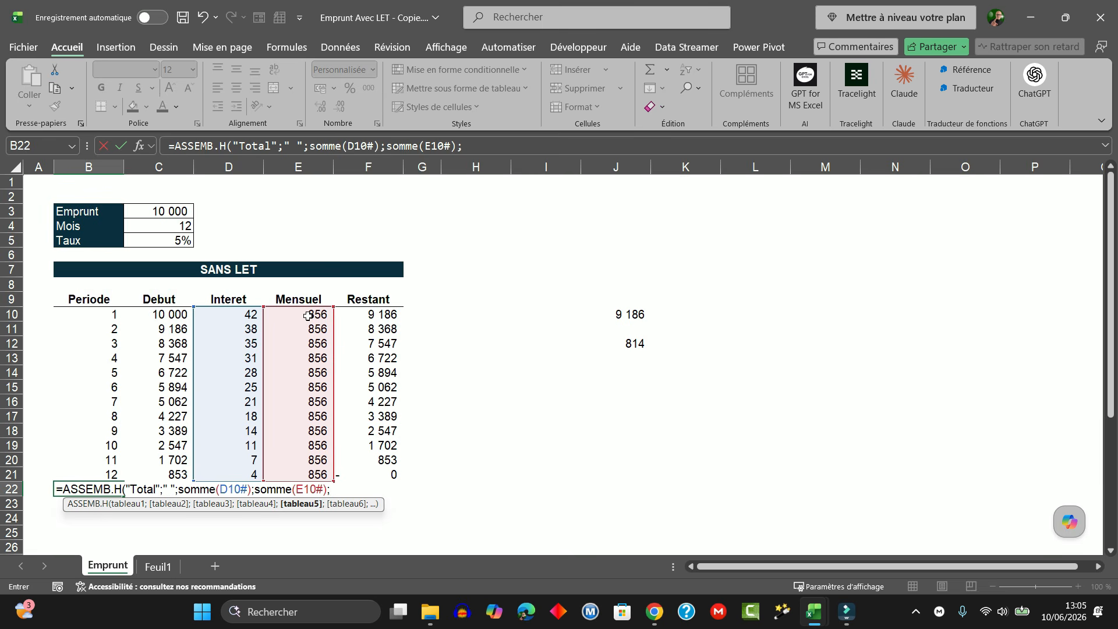
{"action": "type", "text": "\" \")"}
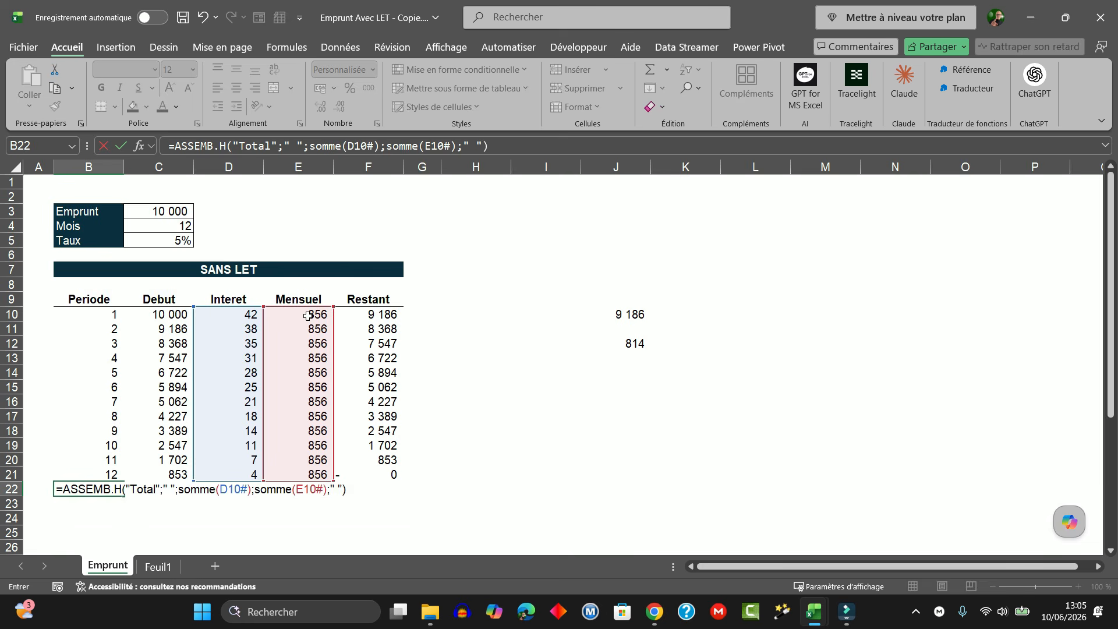
{"action": "key", "text": "Return"}
{"action": "key", "text": "Up"}
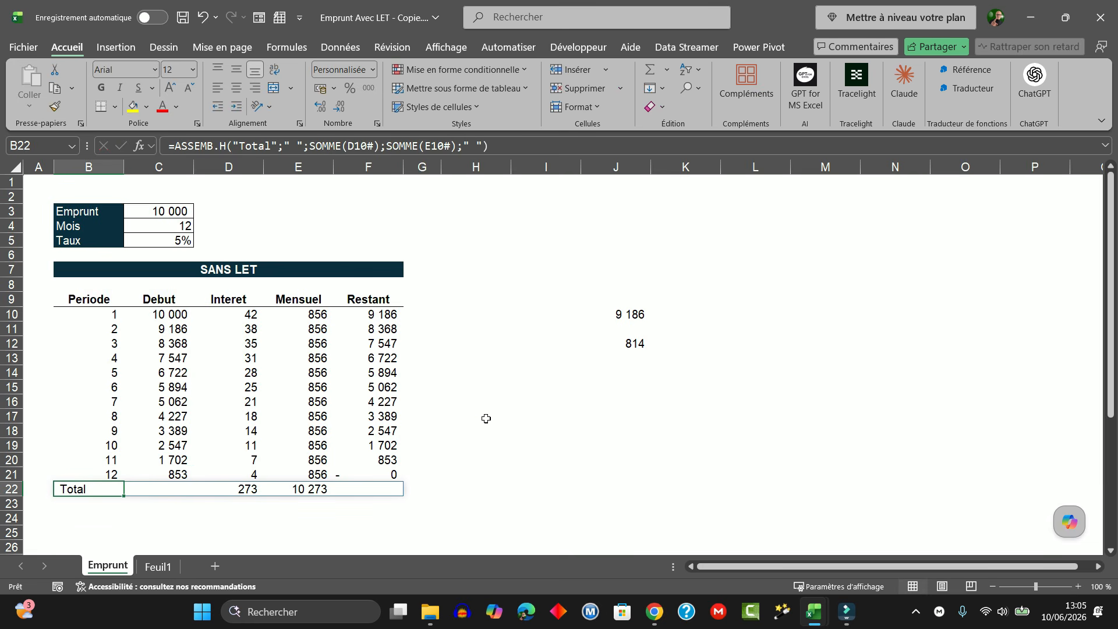
- Make the total row B22:F22 bold and give it a top border
{"action": "left_click_drag", "start_coordinate": [90, 488], "coordinate": [355, 488]}
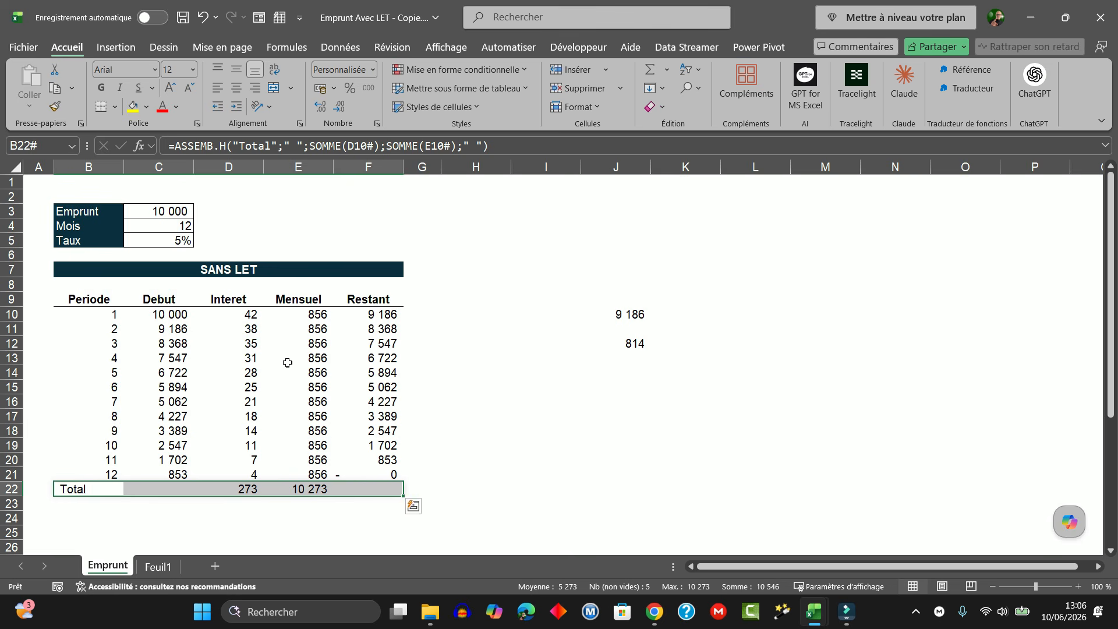
{"action": "key", "text": "ctrl+g"}
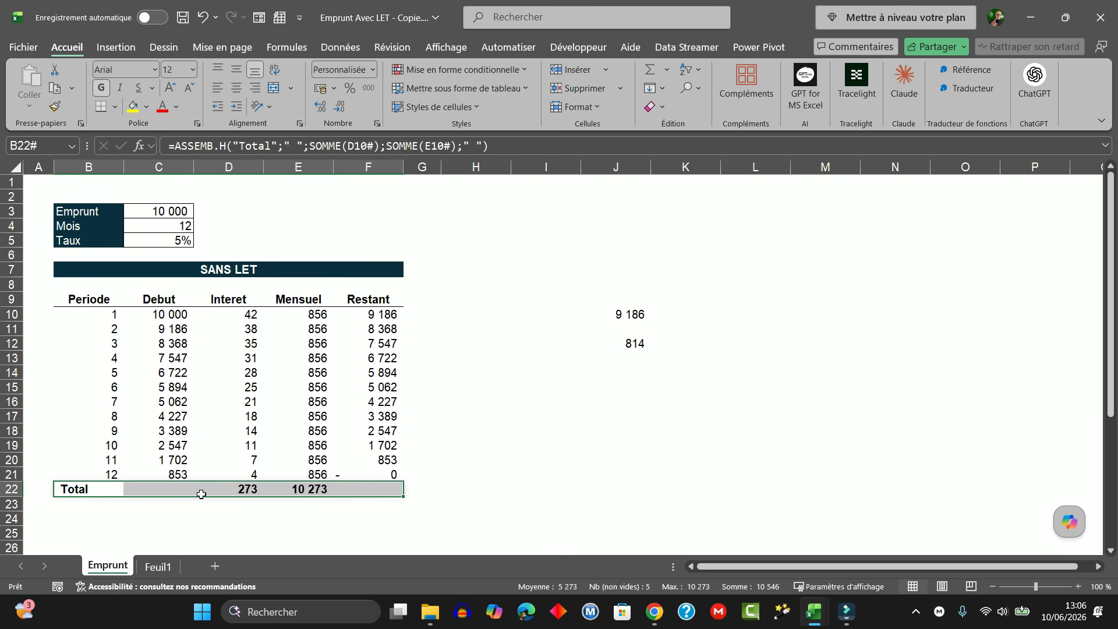
{"action": "left_click", "coordinate": [115, 108]}
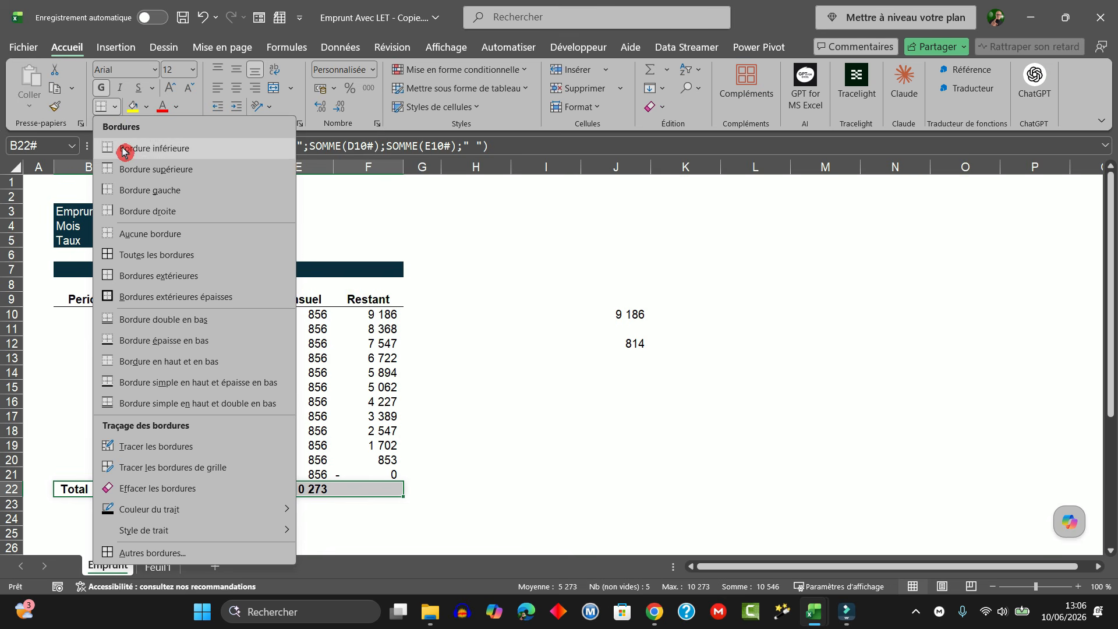
{"action": "left_click", "coordinate": [130, 174]}
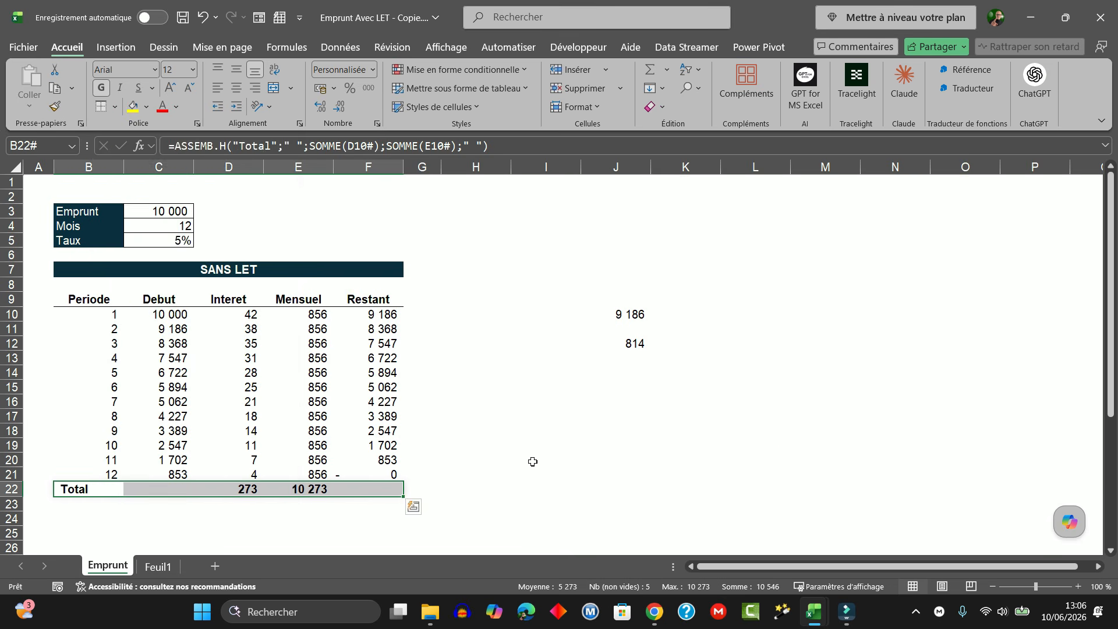
{"action": "left_click", "coordinate": [769, 457]}
- Set the number of months in C4 to 8 to test the table with a shorter term
{"action": "left_click", "coordinate": [315, 448]}
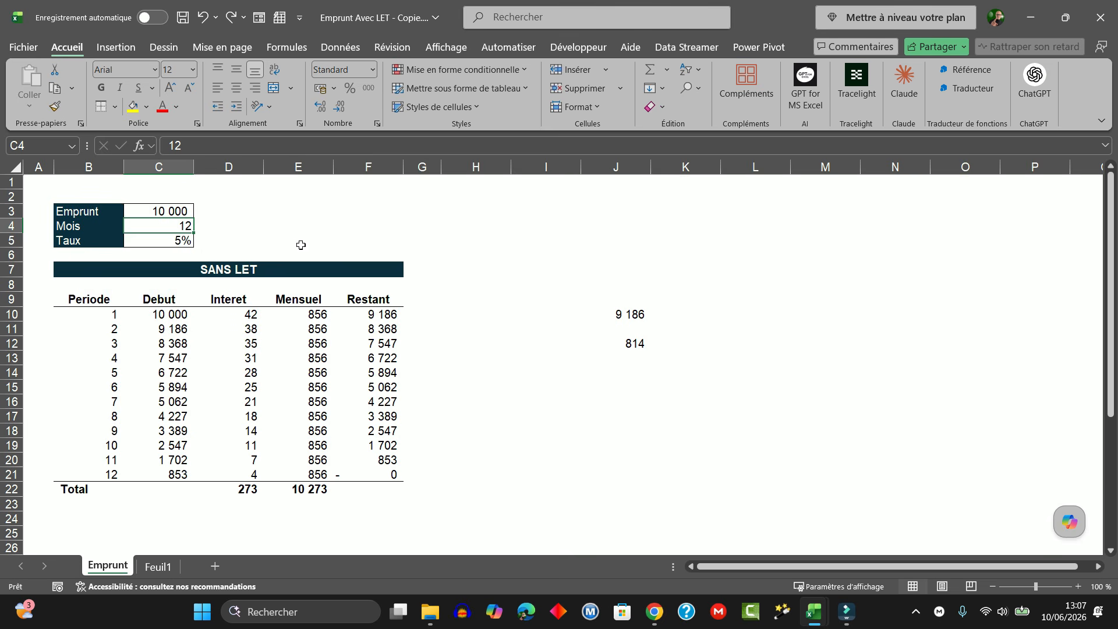
{"action": "type", "text": "8"}
{"action": "key", "text": "Return"}
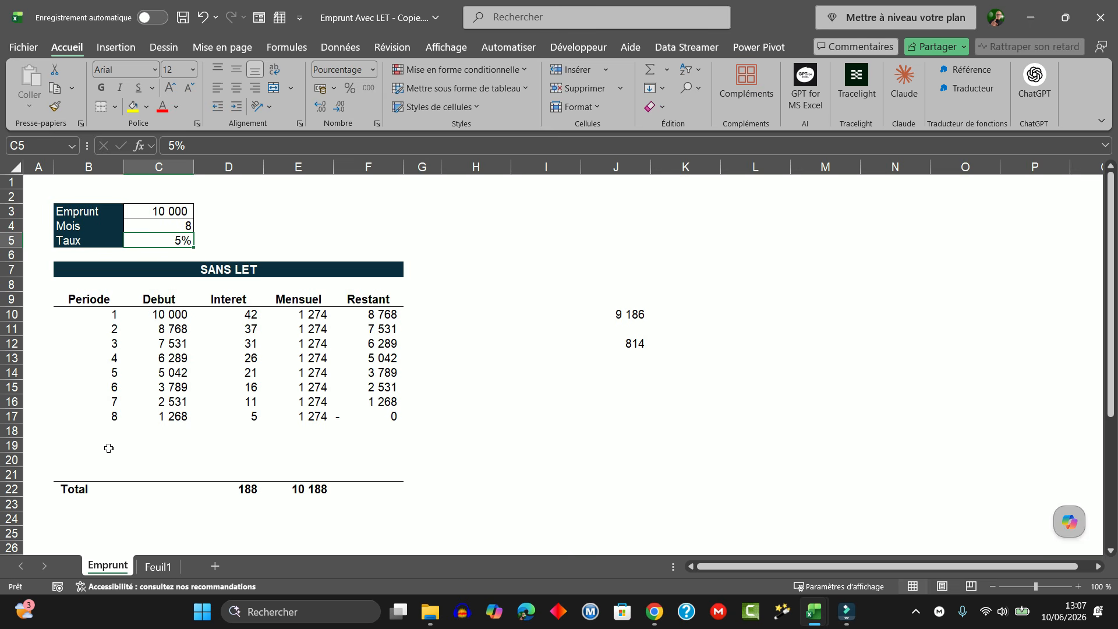
- Try a term of 15 months in C4 and undo that change
{"action": "left_click", "coordinate": [171, 227]}
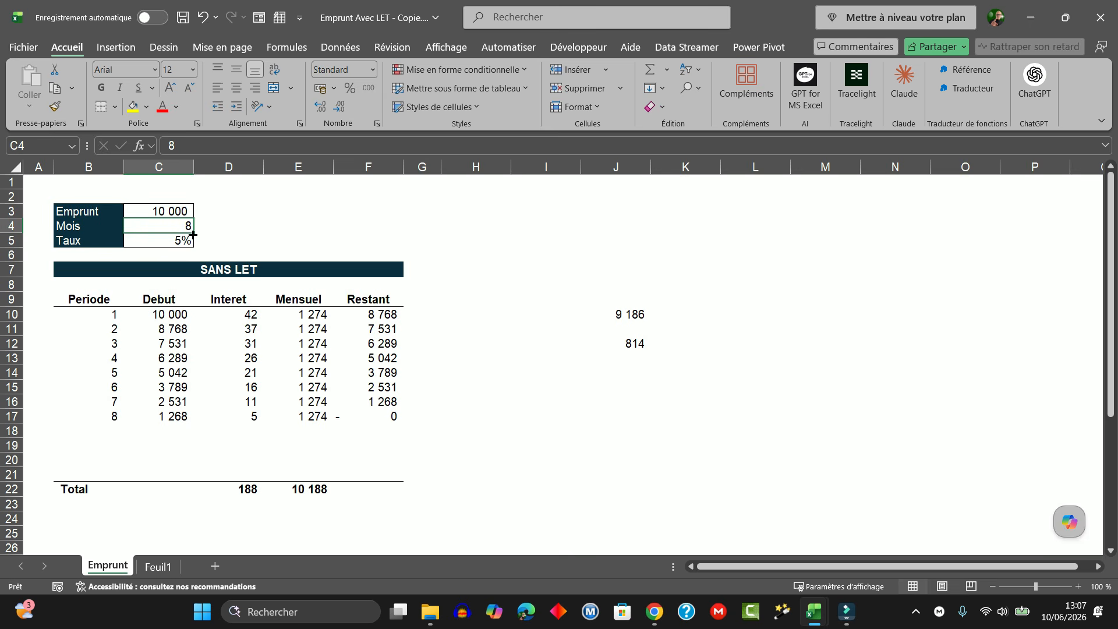
{"action": "type", "text": "15"}
{"action": "key", "text": "Return"}
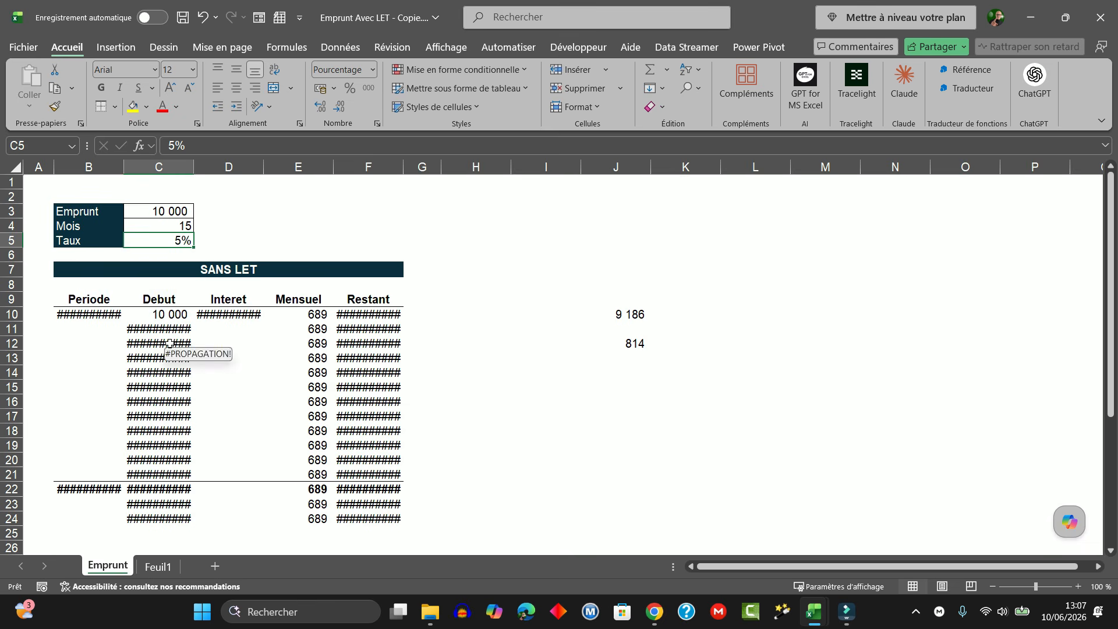
{"action": "key", "text": "ctrl+z"}
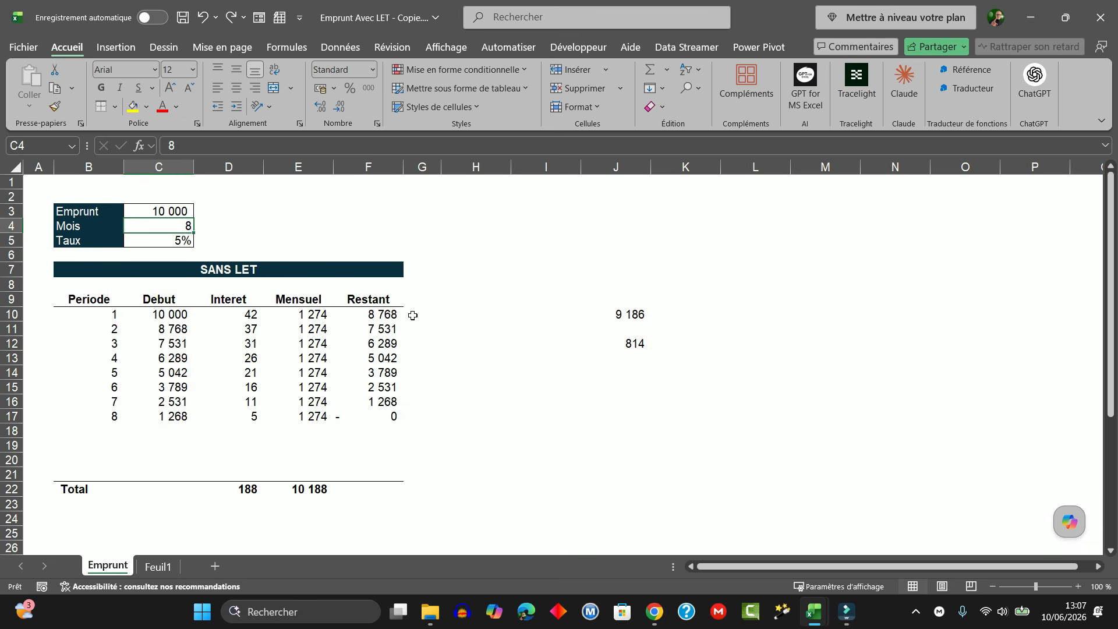
- Start a multi-line LET formula in H9 and define the variable Emprunt as C3 on its own line
{"action": "left_click", "coordinate": [471, 312]}
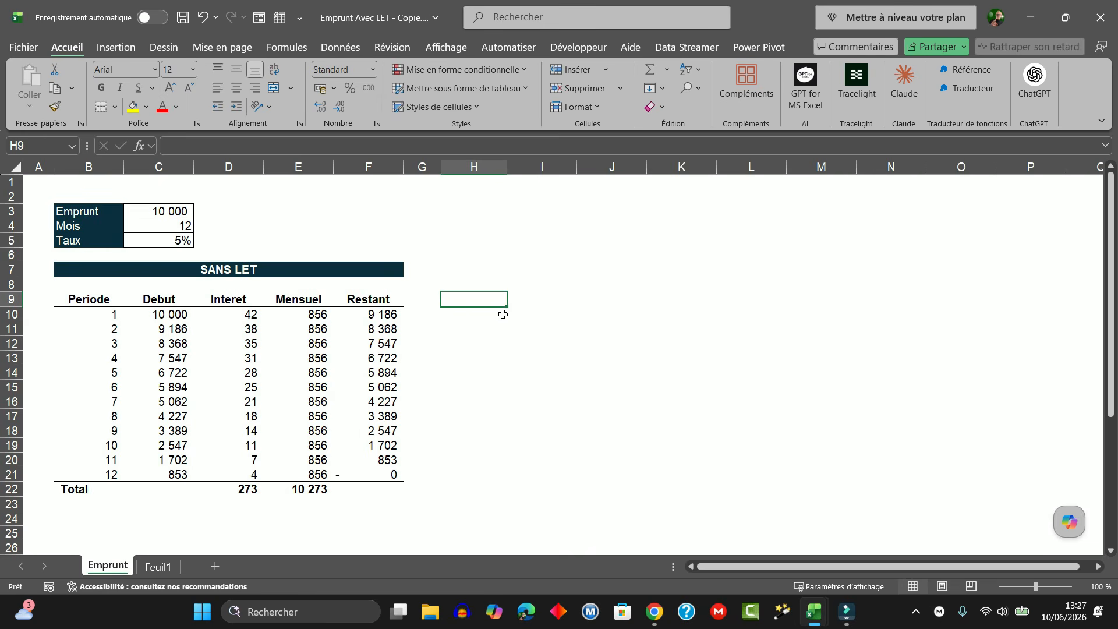
{"action": "type", "text": "=LET"}
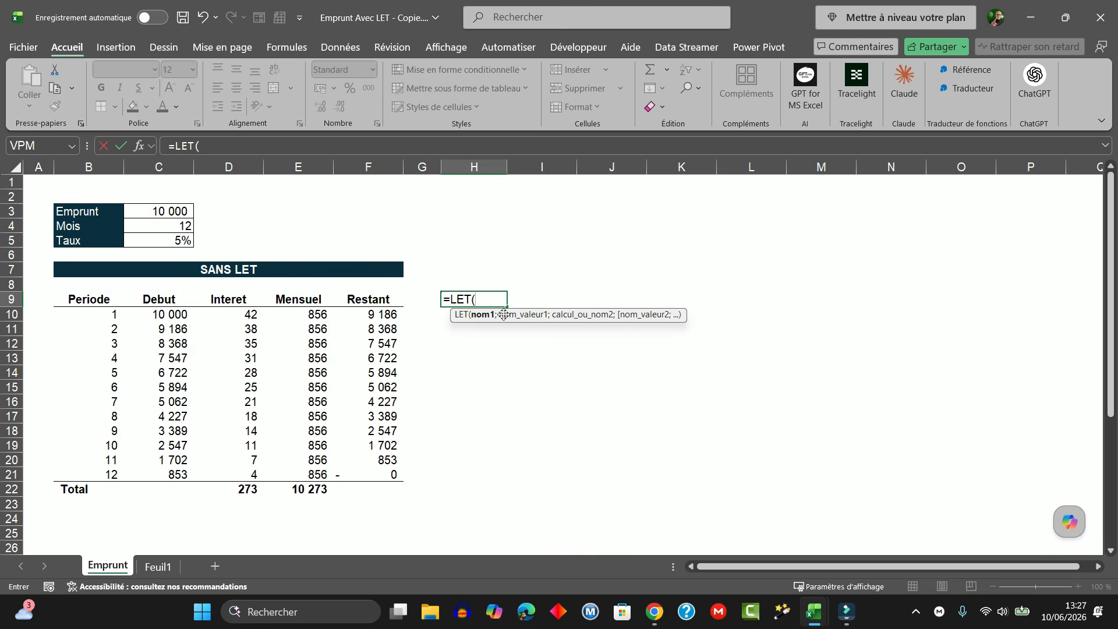
{"action": "type", "text": "("}
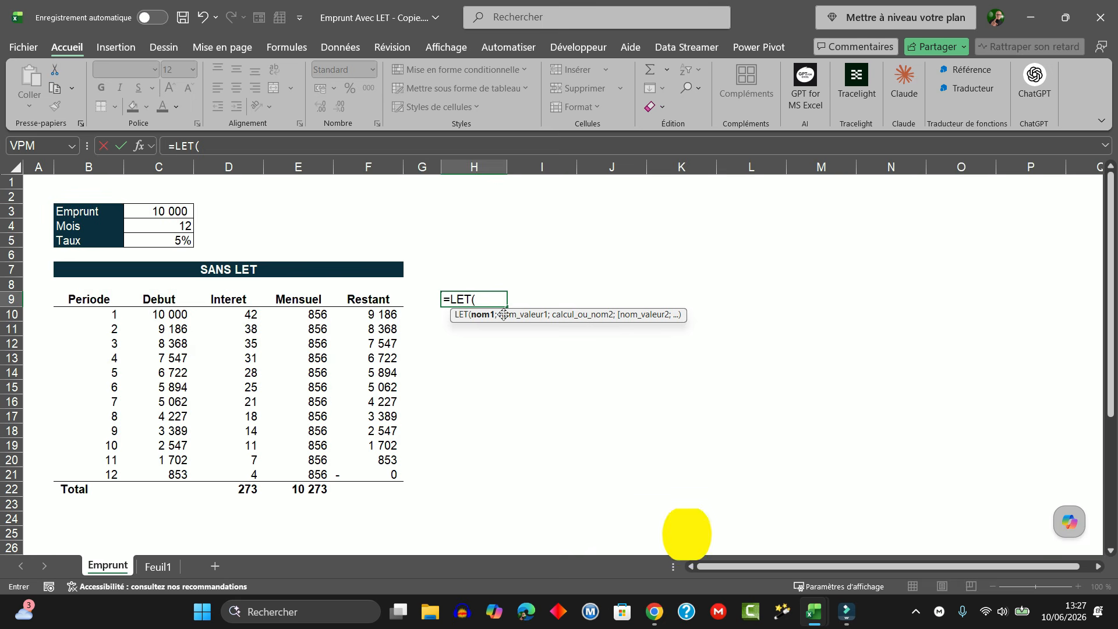
{"action": "key", "text": "alt+Return"}
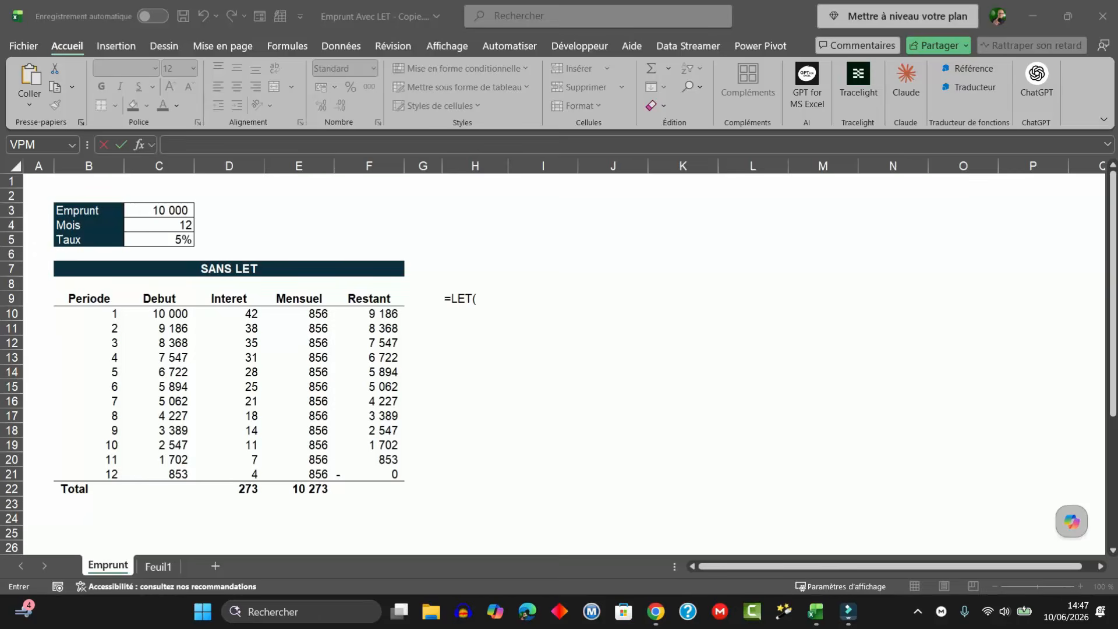
{"action": "double_click", "coordinate": [464, 300]}
{"action": "type", "text": "Emprunt;"}
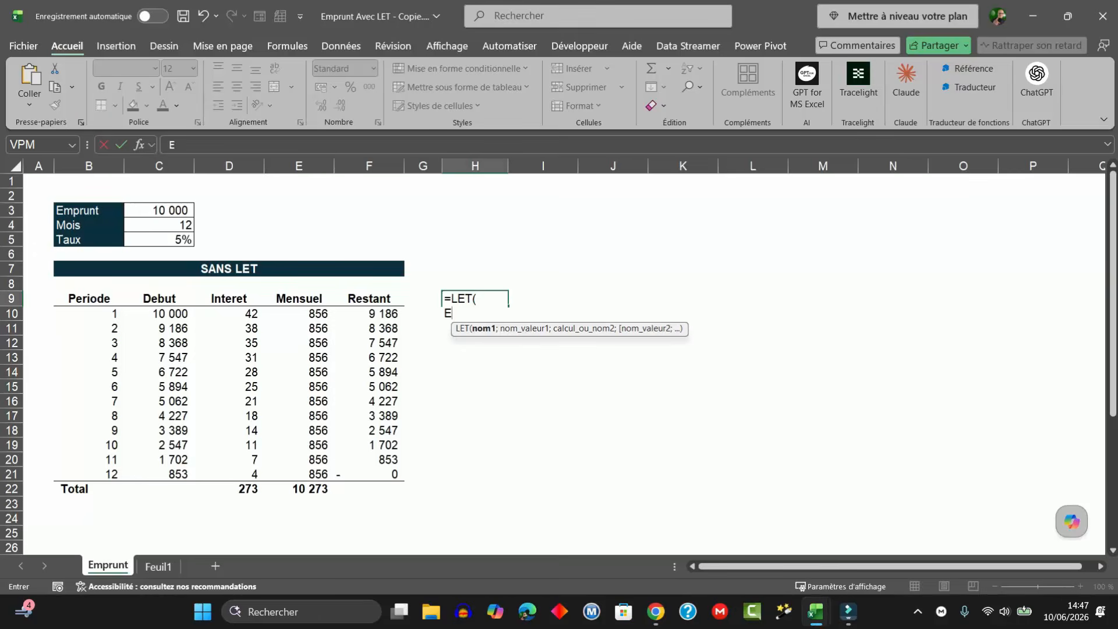
{"action": "left_click", "coordinate": [168, 213]}
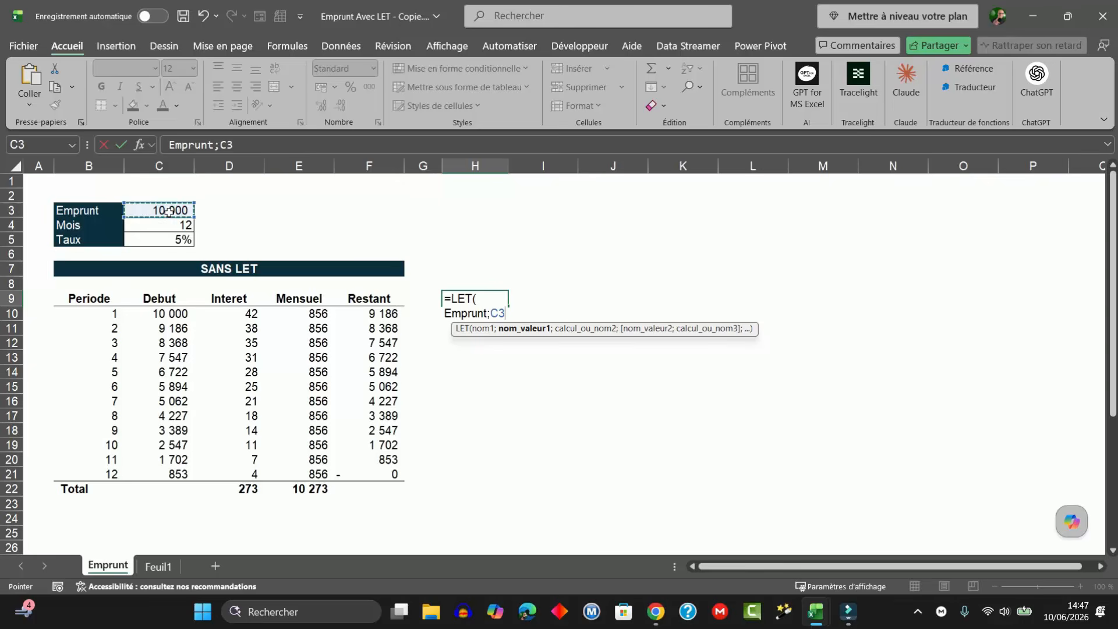
{"action": "type", "text": ";"}
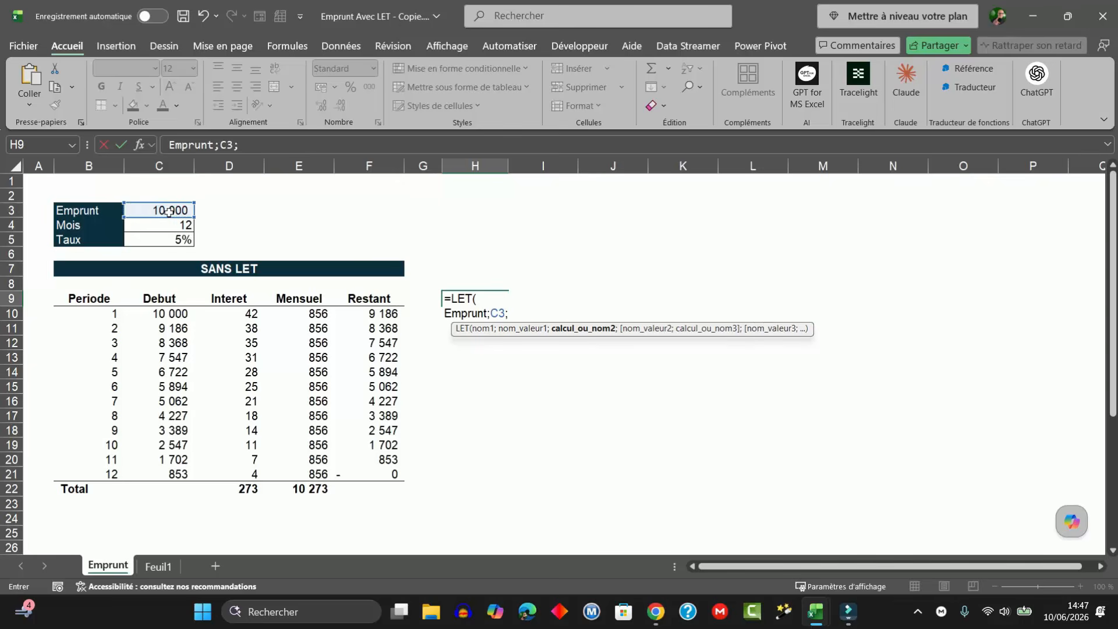
- Define the variable Mois as C4 on a new line of H9's LET formula
{"action": "key", "text": "alt+Return"}
{"action": "type", "text": "M"}
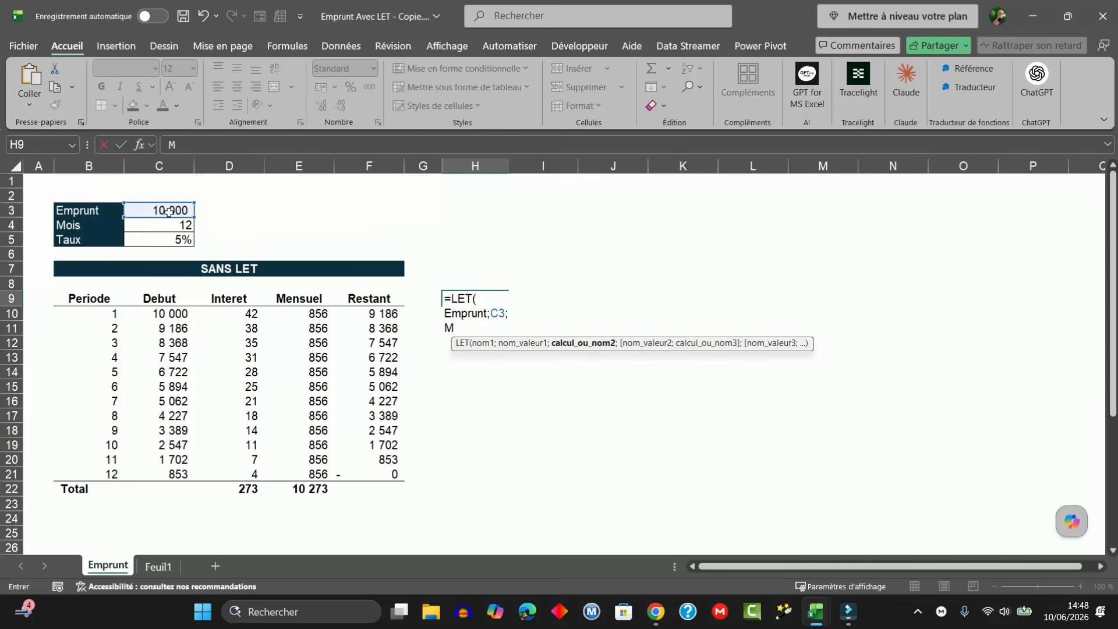
{"action": "type", "text": "ois;"}
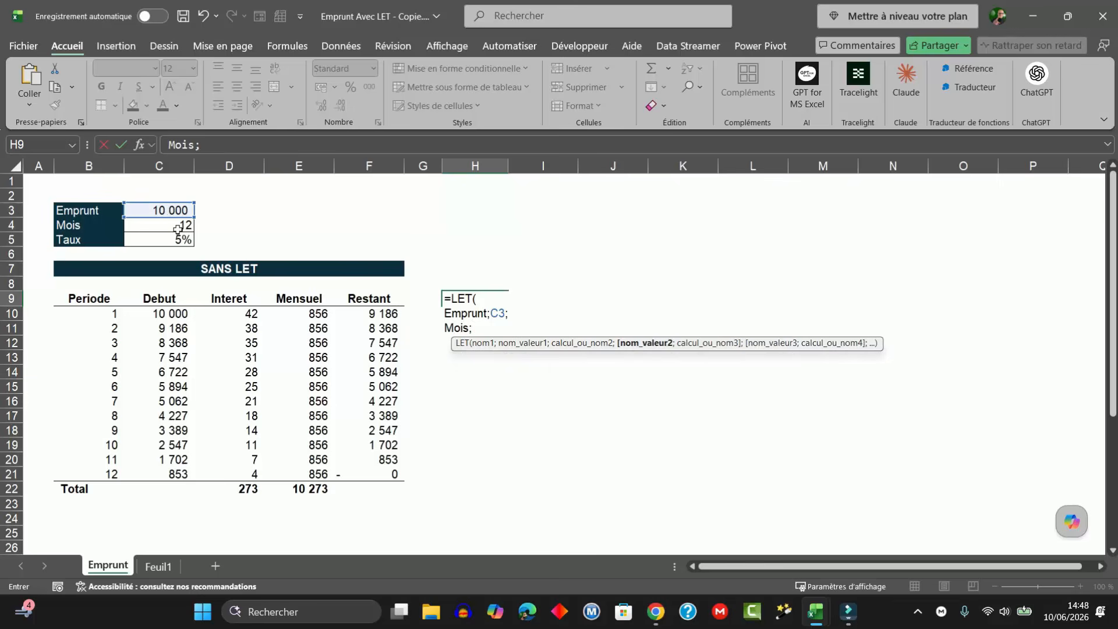
{"action": "left_click", "coordinate": [178, 228]}
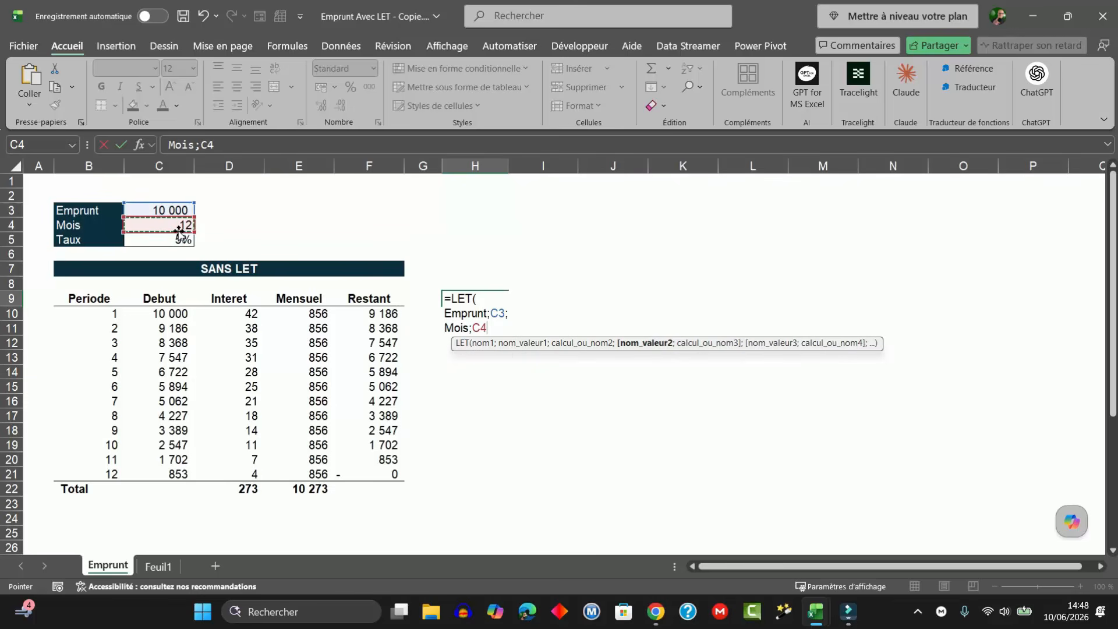
{"action": "type", "text": ";"}
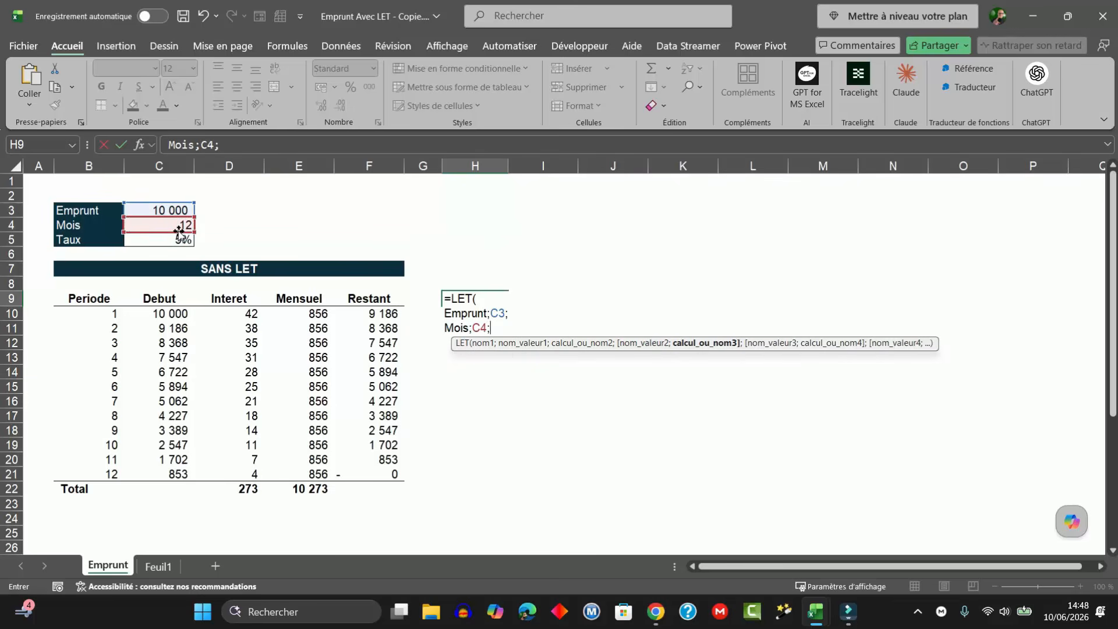
- Define Taux as C5 on a new line of the LET formula and close it with 0 as the calculation
{"action": "key", "text": "alt+Return"}
{"action": "type", "text": "Taux;"}
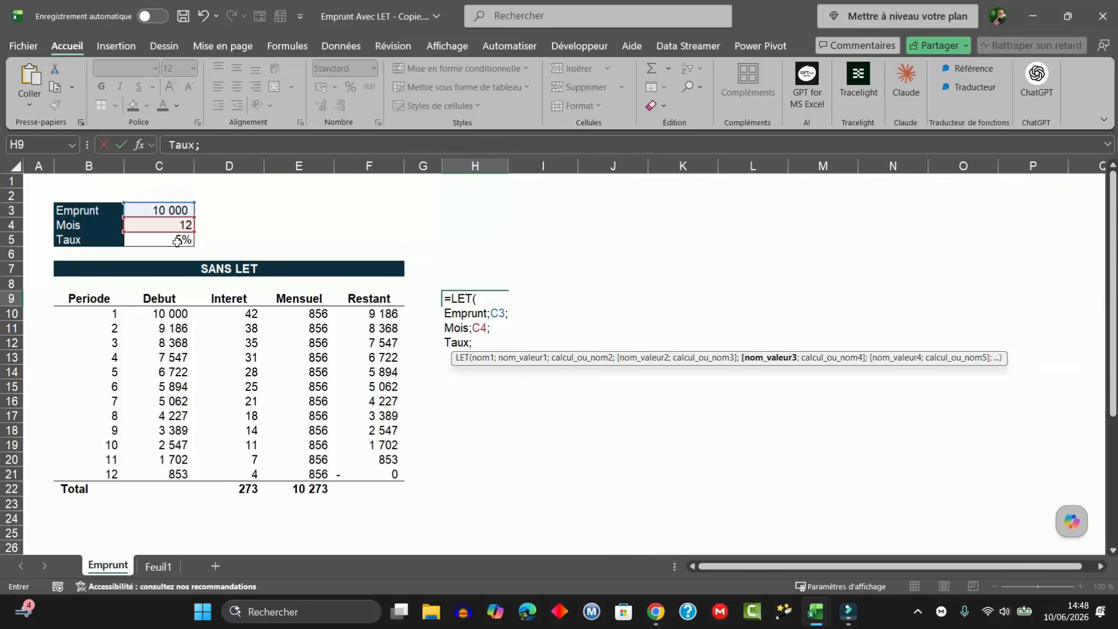
{"action": "left_click", "coordinate": [160, 241]}
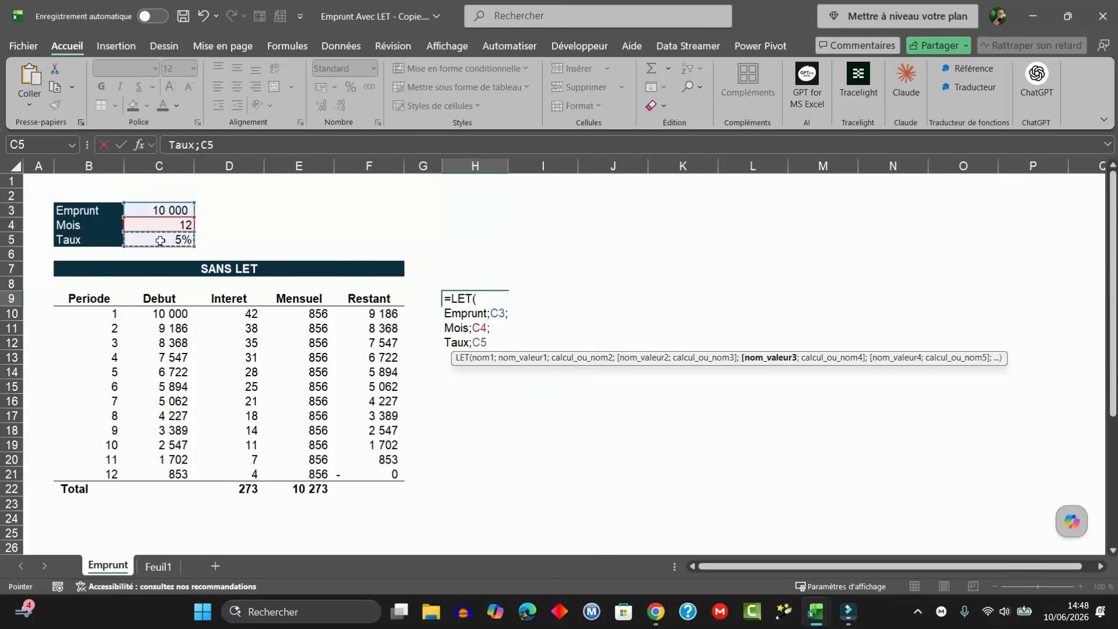
{"action": "type", "text": ";"}
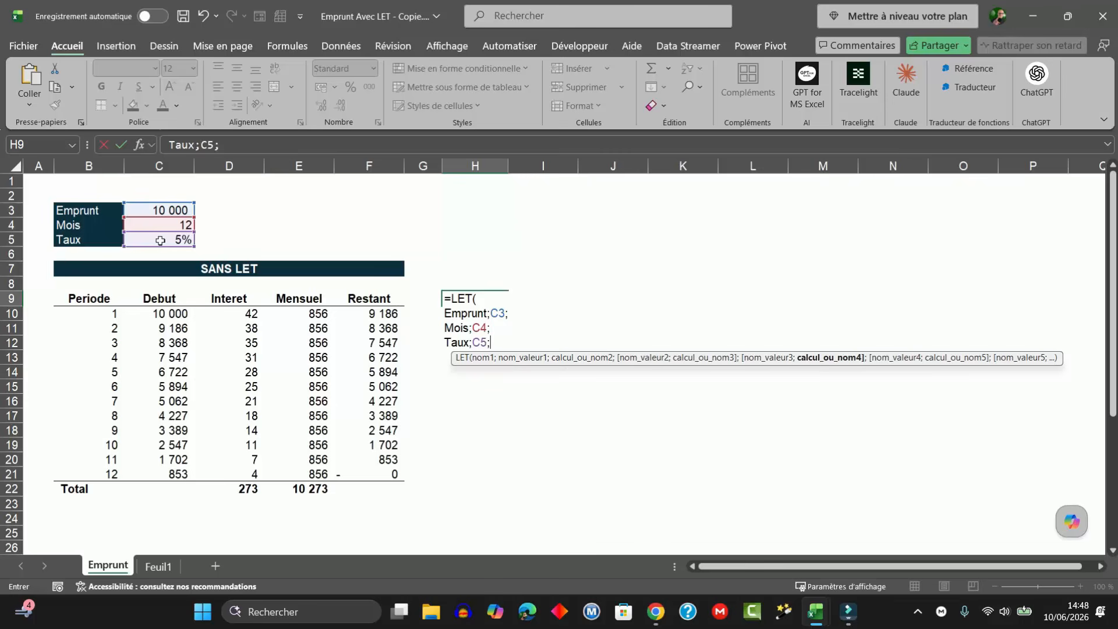
{"action": "type", "text": "0)"}
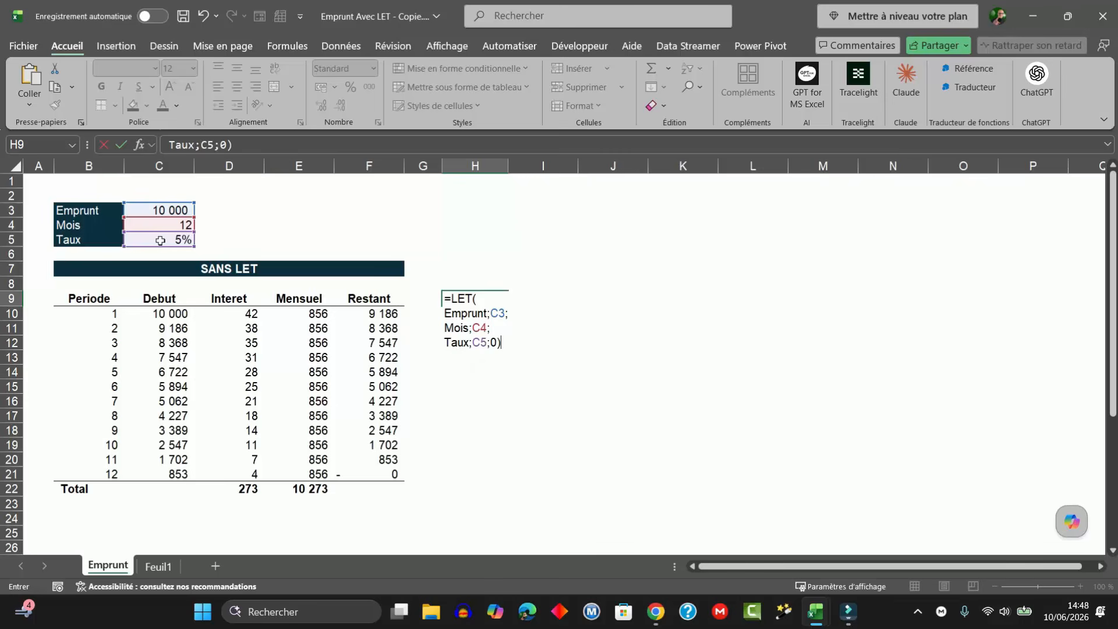
- Confirm the LET formula in H9 that defines Emprunt, Mois and Taux
{"action": "key", "text": "ctrl+Return"}
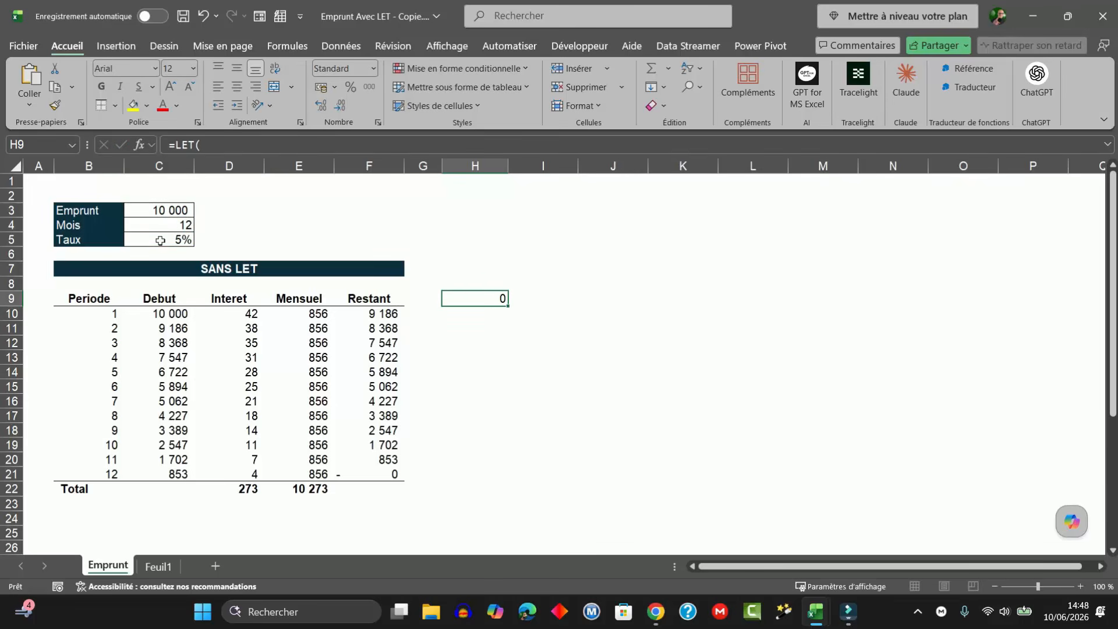
{"action": "key", "text": "alt+Tab"}
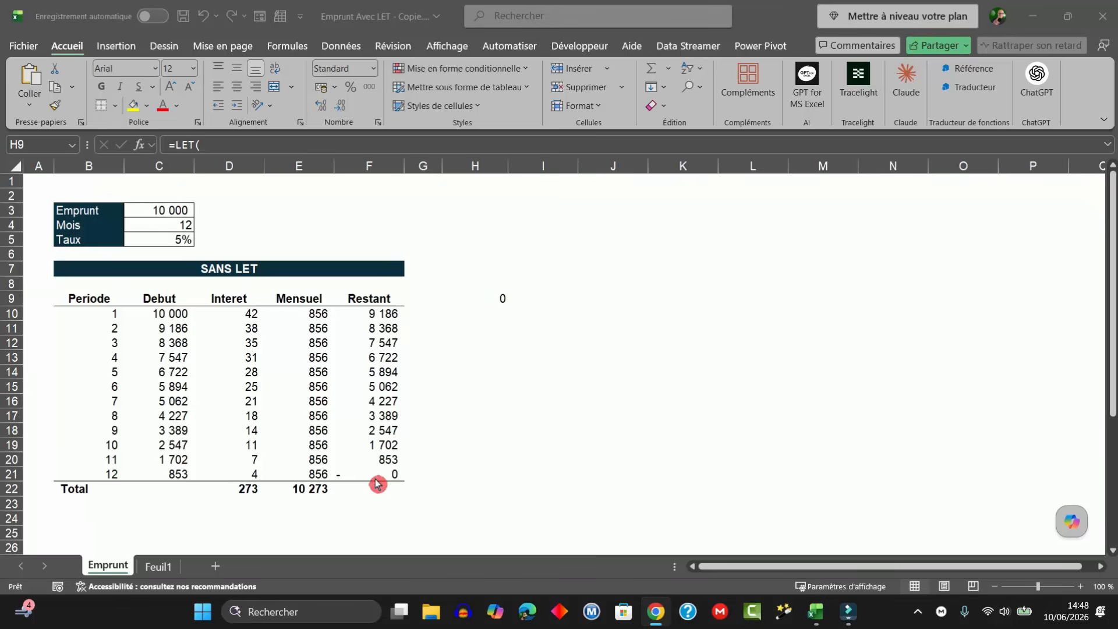
{"action": "key", "text": "alt+Tab"}
- Copy the text of the TRANSPOSE header formula in B9, without its equals sign
{"action": "left_click", "coordinate": [88, 299]}
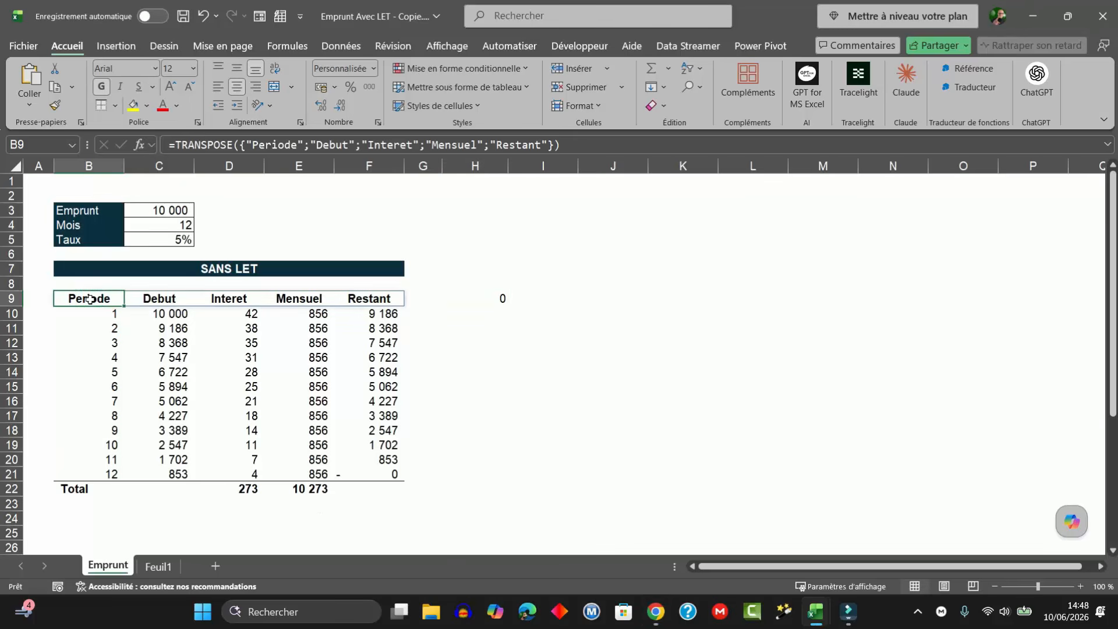
{"action": "key", "text": "ctrl+2"}
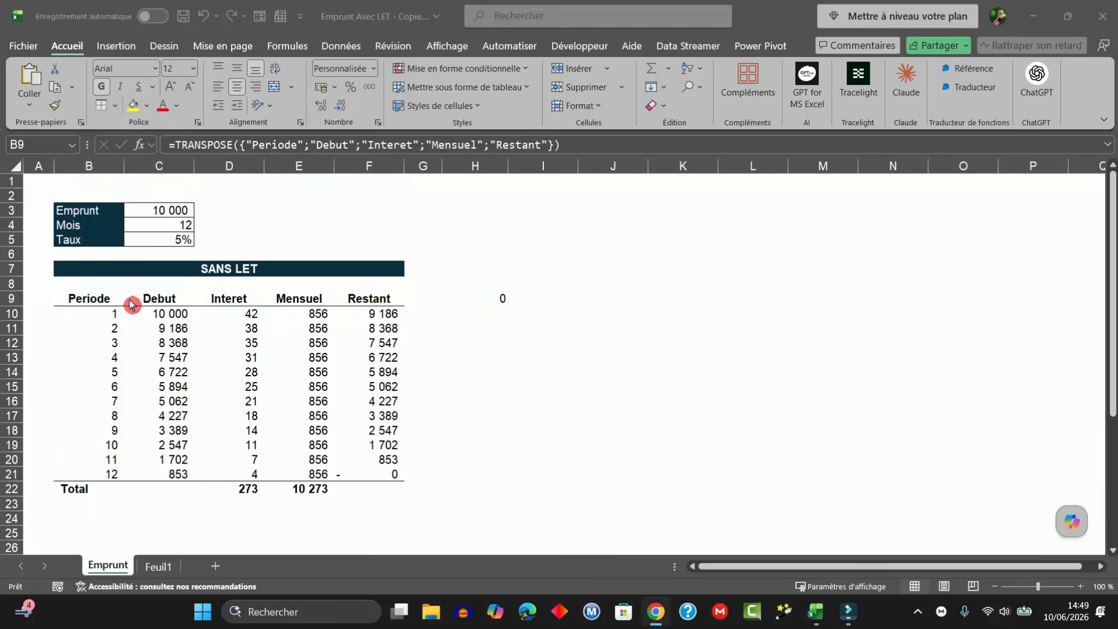
{"action": "key", "text": "Escape"}
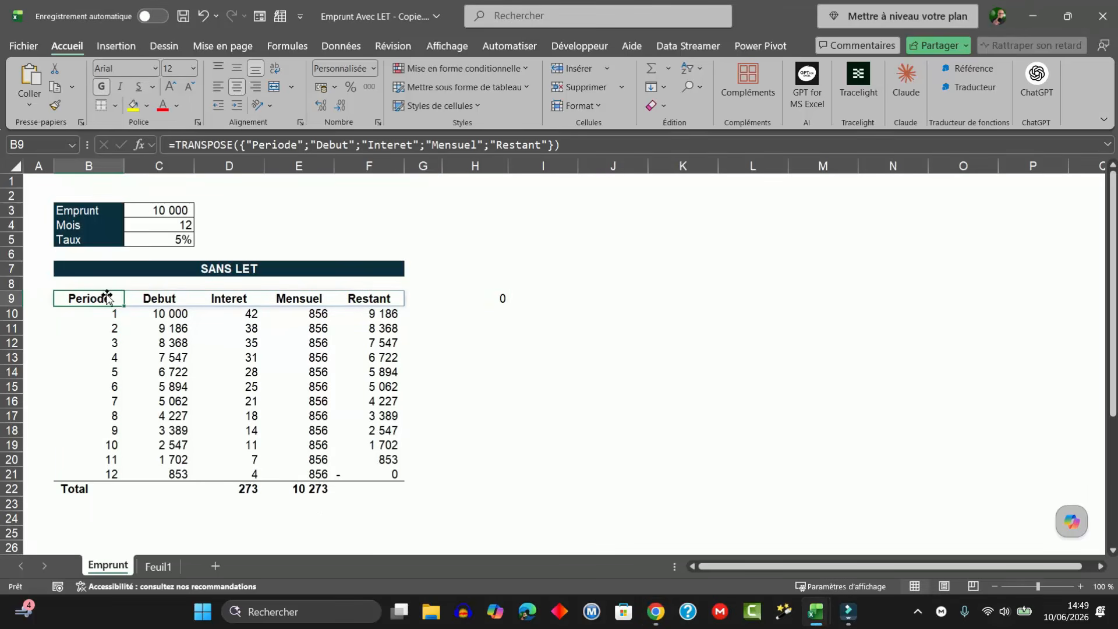
{"action": "key", "text": "F2"}
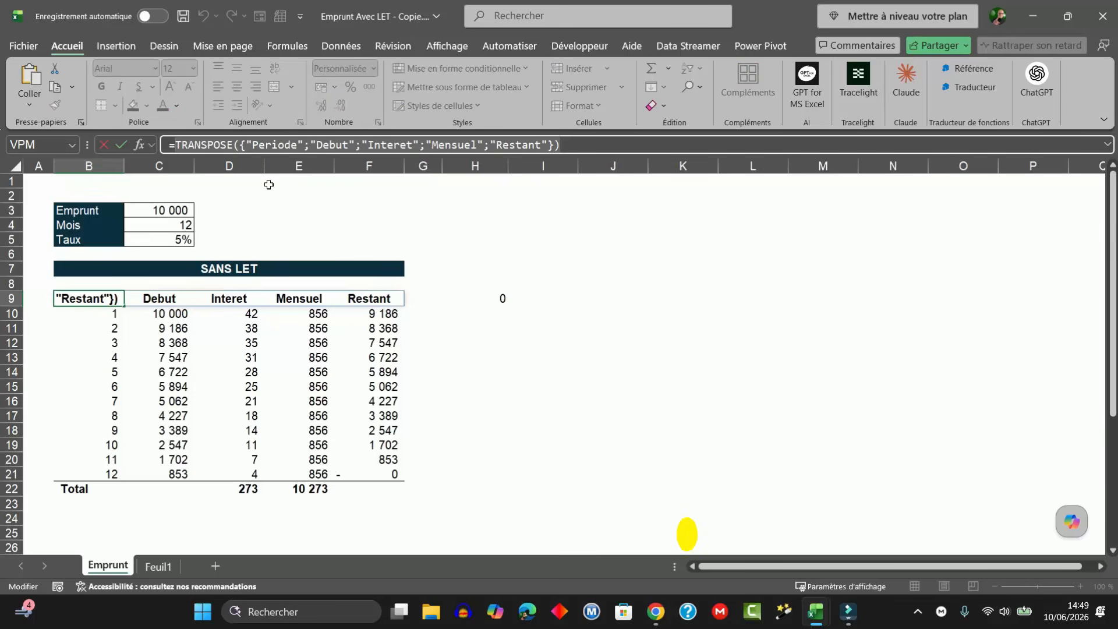
{"action": "key", "text": "ctrl+Return"}
{"action": "key", "text": "ctrl+c"}
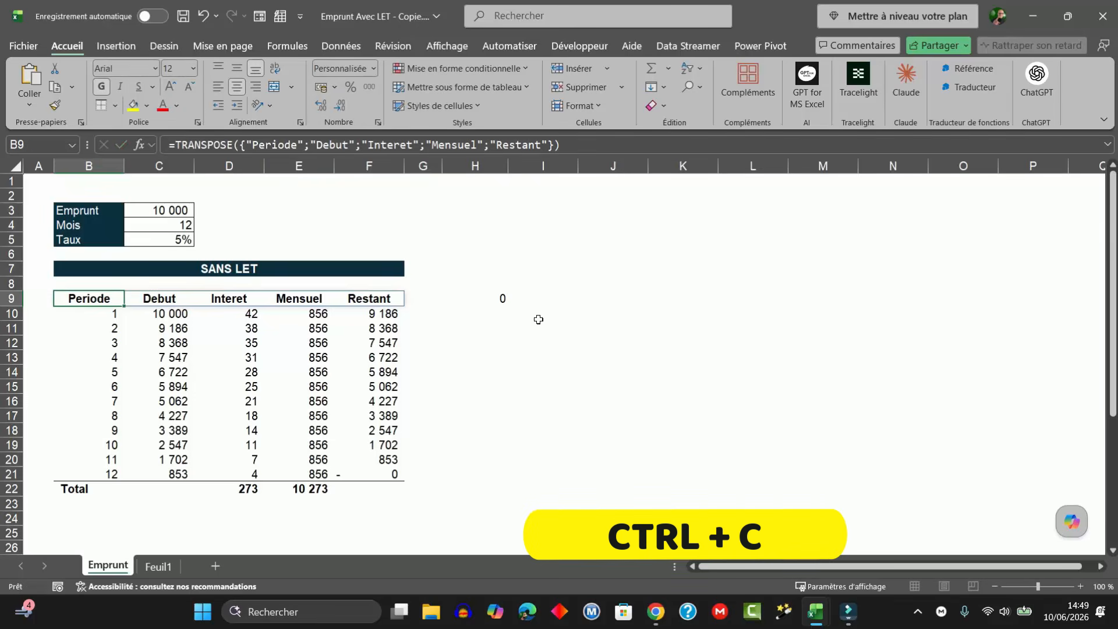
- Define Titre on a new line of H9's LET formula as the copied TRANSPOSE header expression, keeping 0 as the calculation
{"action": "double_click", "coordinate": [499, 299]}
{"action": "left_click", "coordinate": [490, 343]}
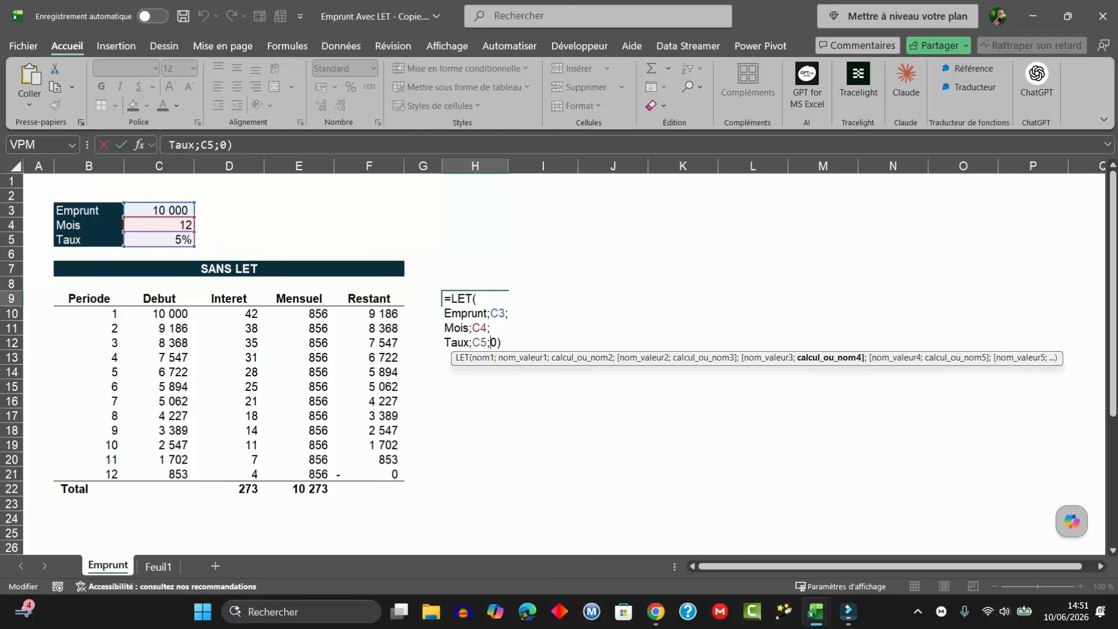
{"action": "key", "text": "alt+Return"}
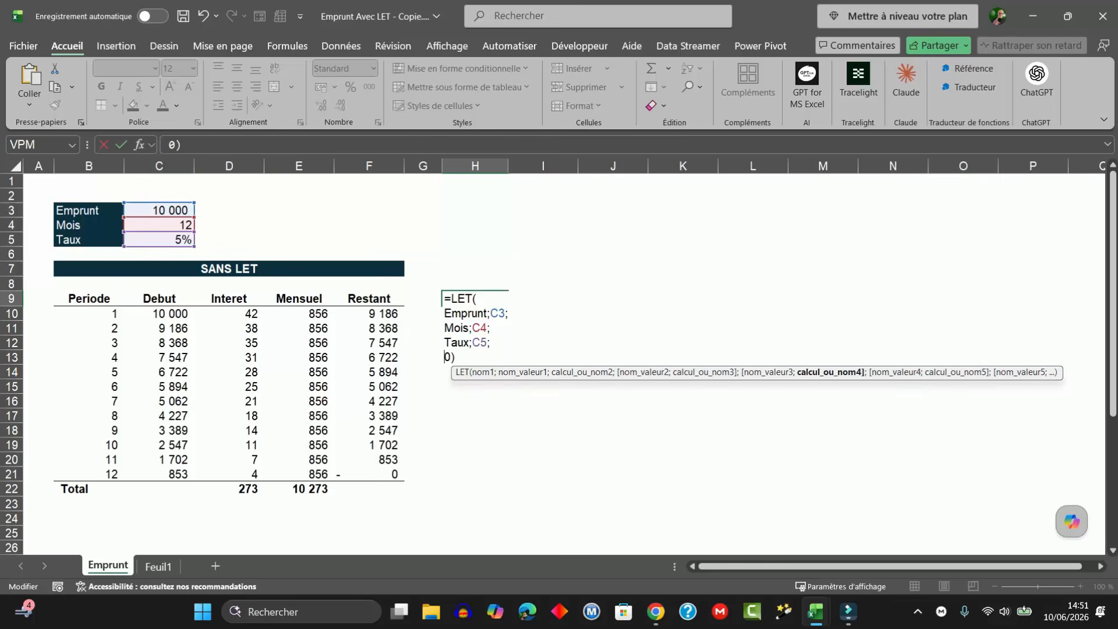
{"action": "type", "text": "Titre;"}
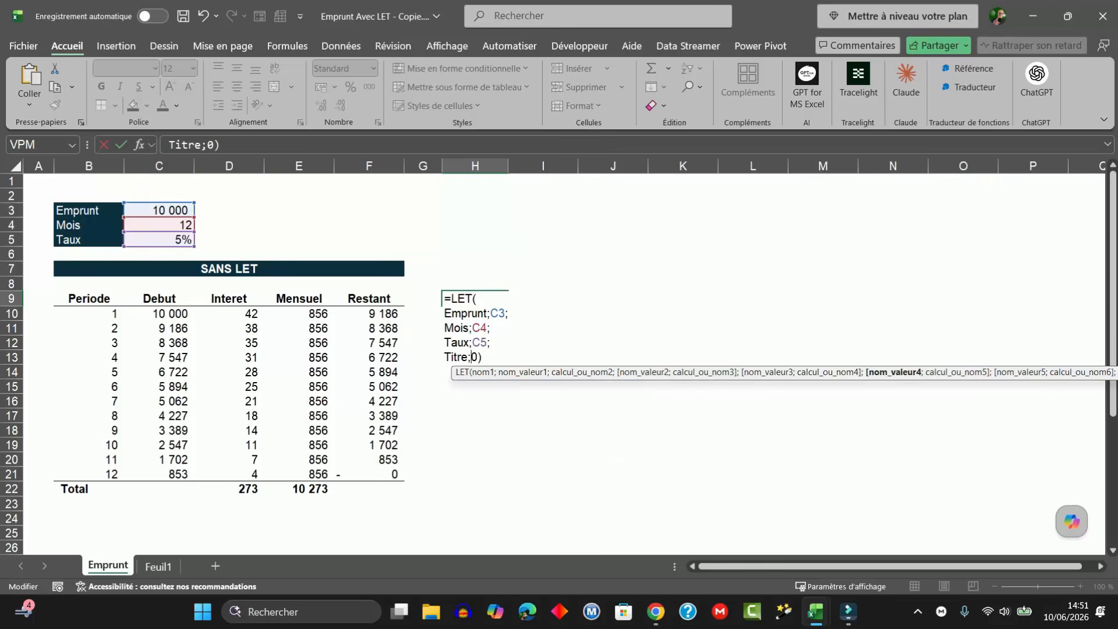
{"action": "key", "text": "ctrl+v"}
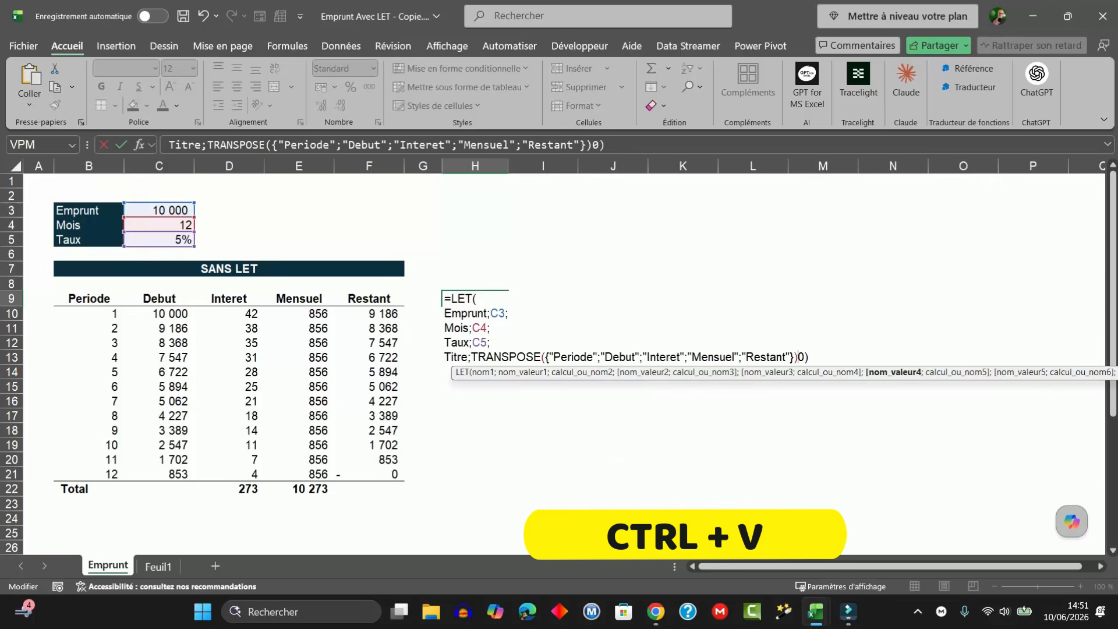
{"action": "type", "text": ";"}
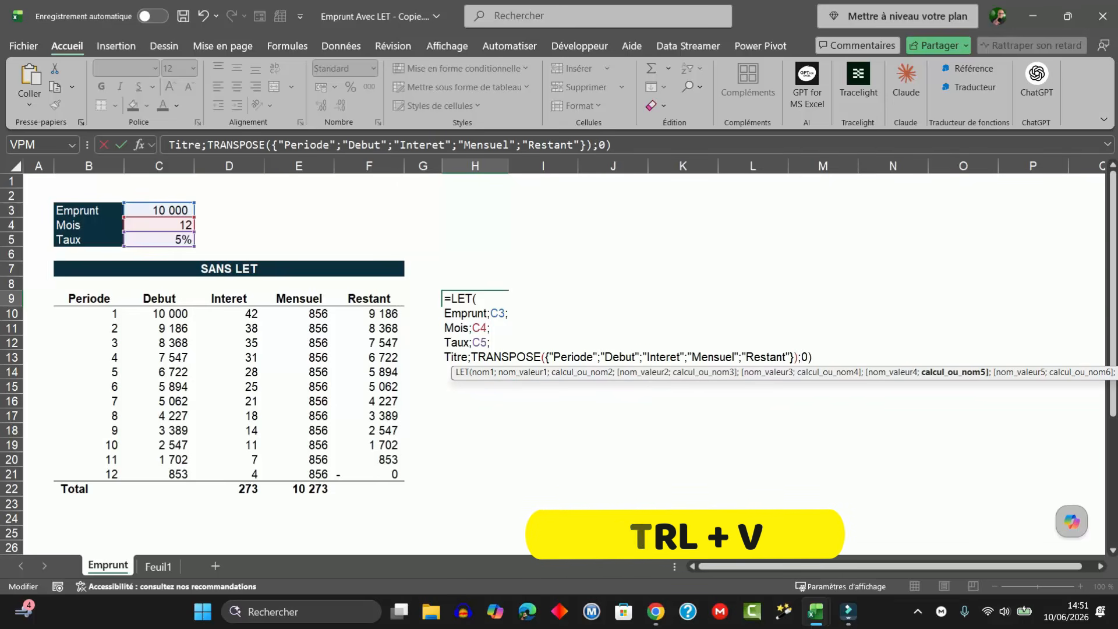
{"action": "key", "text": "Return"}
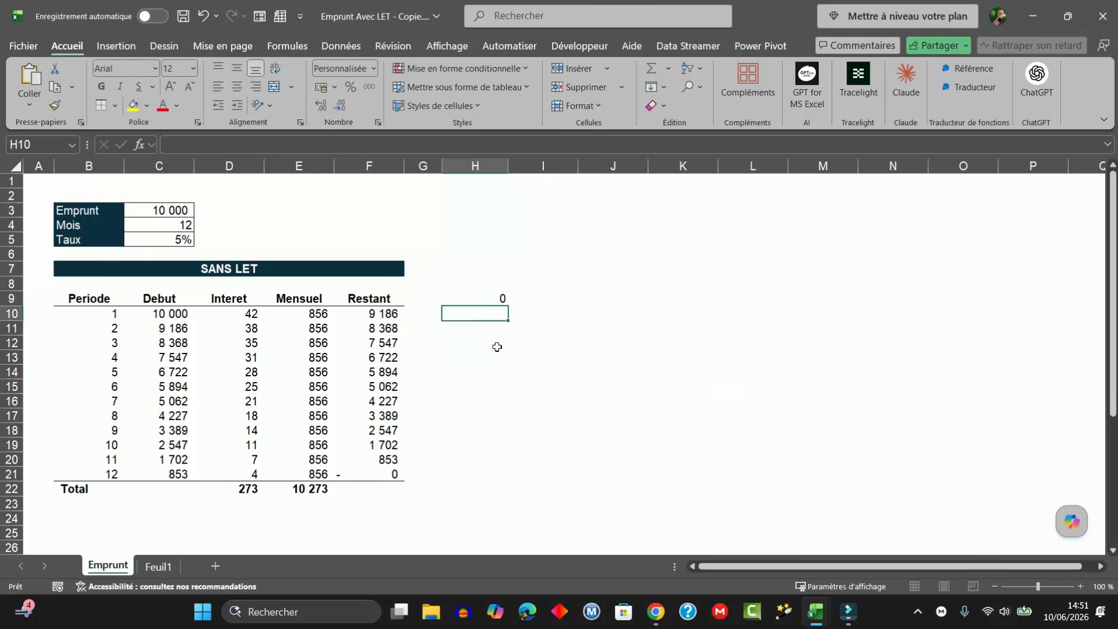
{"action": "key", "text": "Up"}
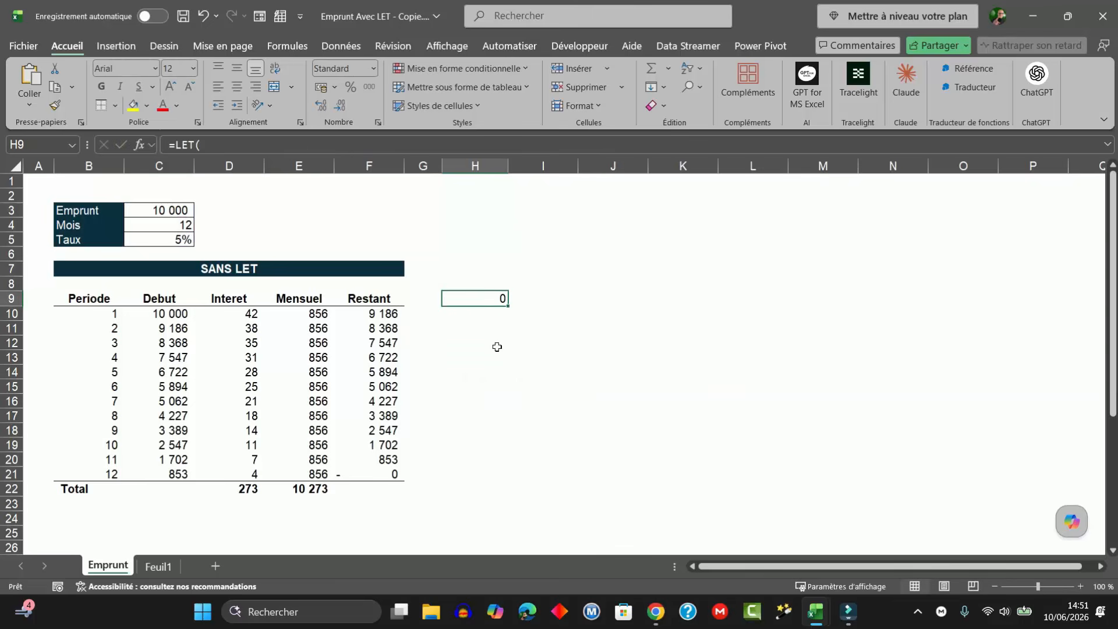
- Copy the text SEQUENCE(C4) from the period formula in B10, without its equals sign
{"action": "left_click", "coordinate": [92, 314]}
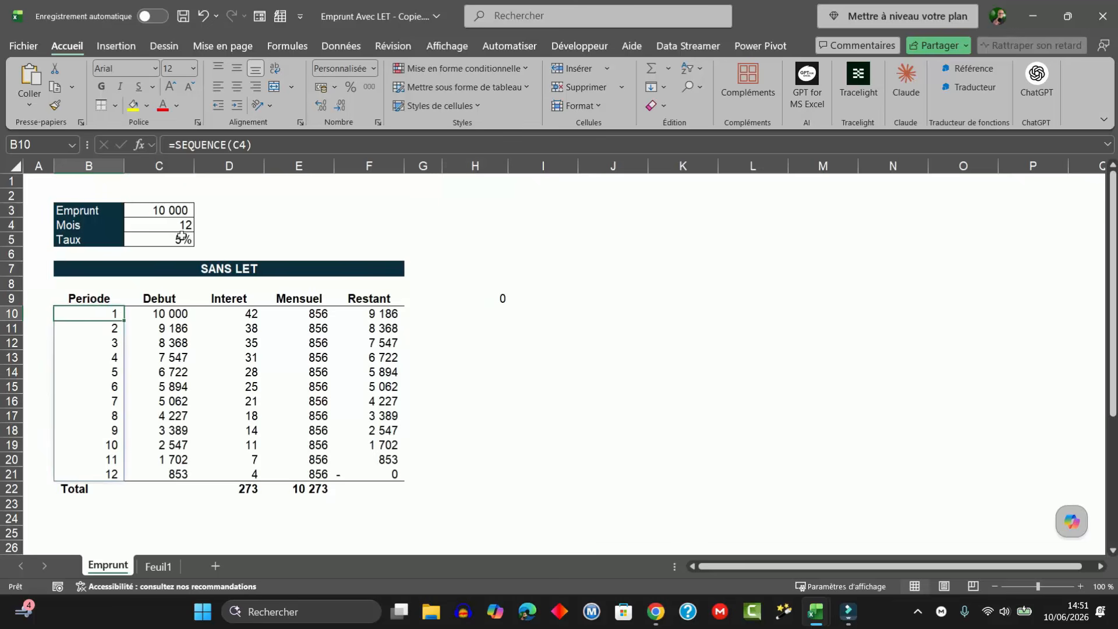
{"action": "left_click", "coordinate": [266, 144]}
{"action": "left_click_drag", "start_coordinate": [266, 144], "coordinate": [175, 145]}
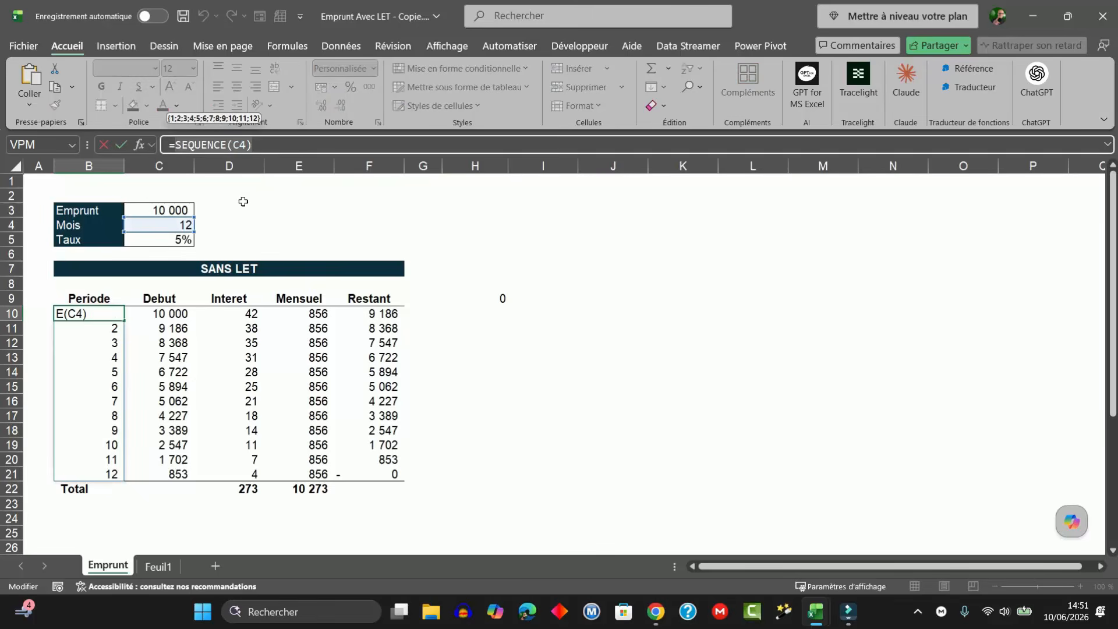
{"action": "key", "text": "Escape"}
- Add the variable Periode on a new line of H9's LET formula with the copied expression SEQUENCE(C4)
{"action": "double_click", "coordinate": [485, 299]}
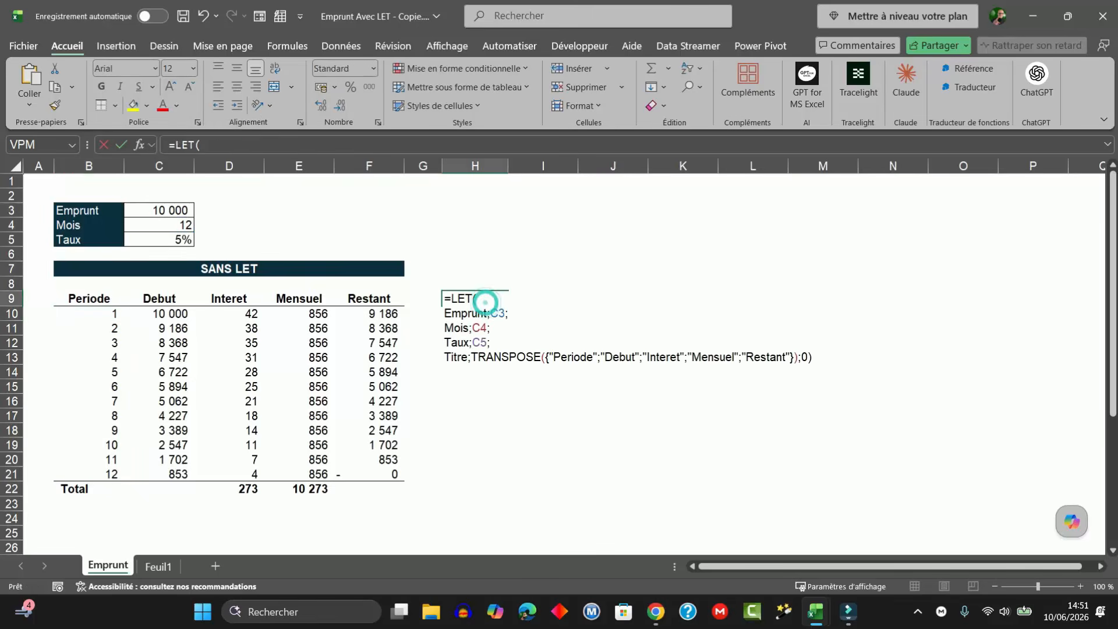
{"action": "left_click", "coordinate": [802, 357]}
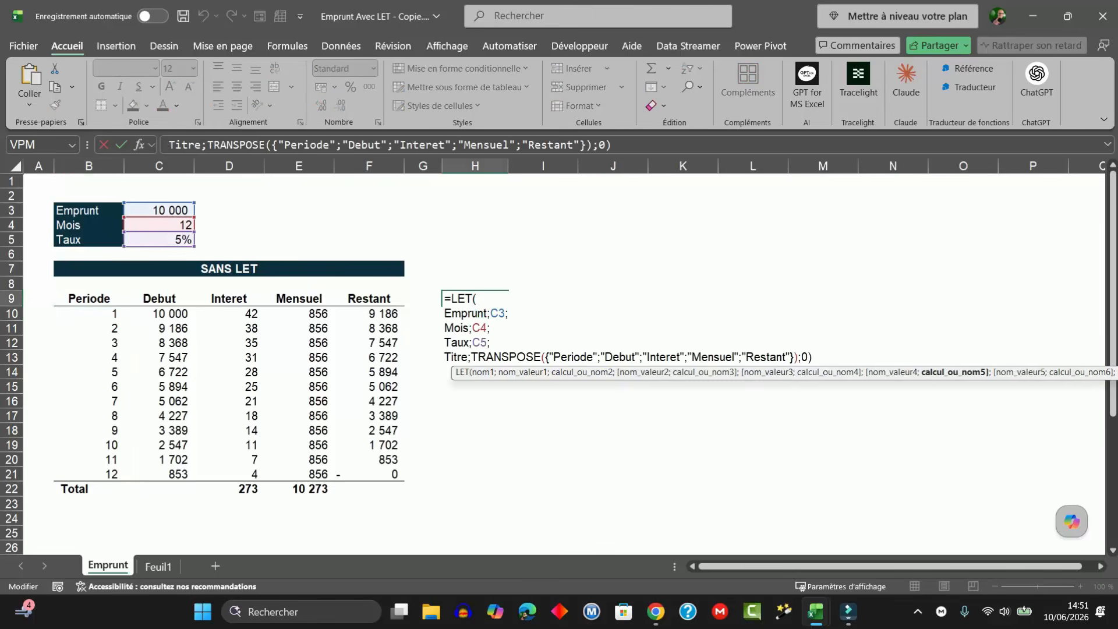
{"action": "key", "text": "alt+Return"}
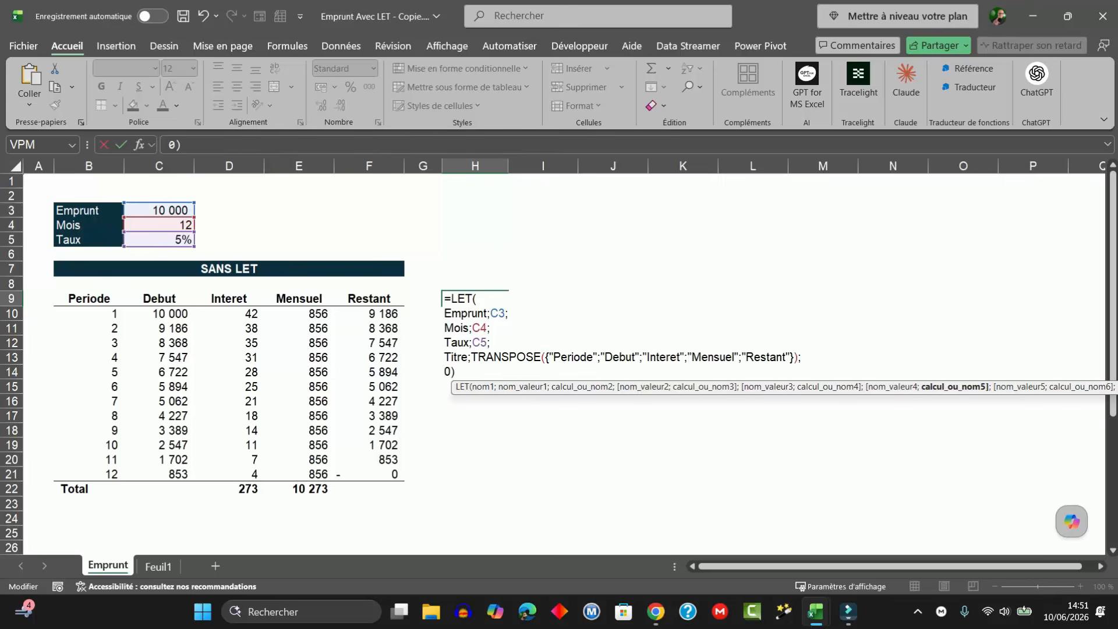
{"action": "type", "text": "Periode;"}
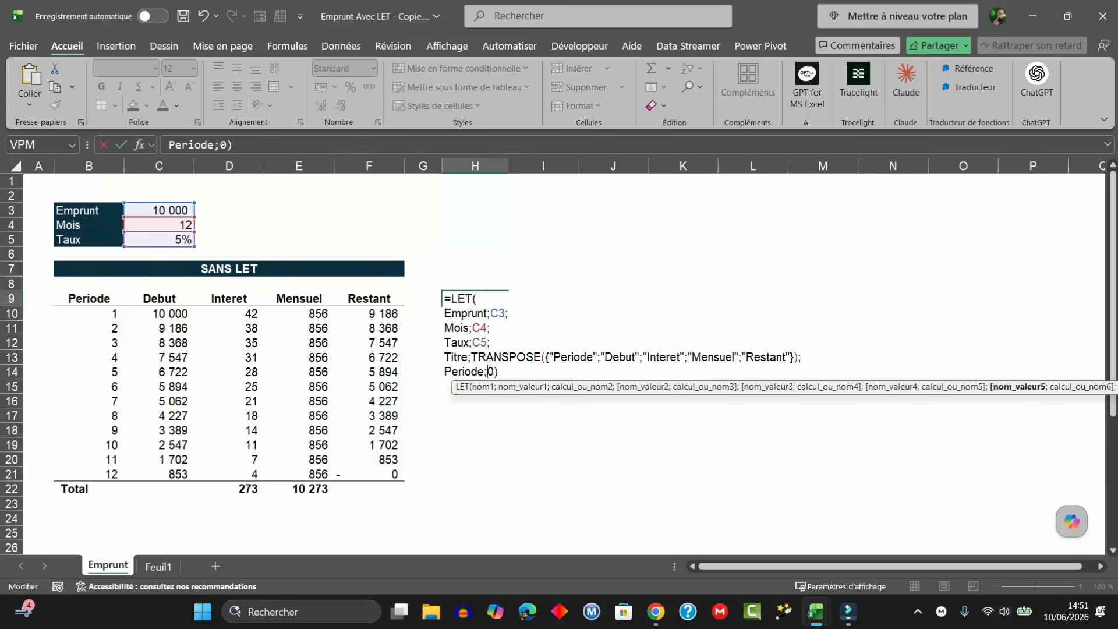
{"action": "type", "text": "SEQUENCE(C4)"}
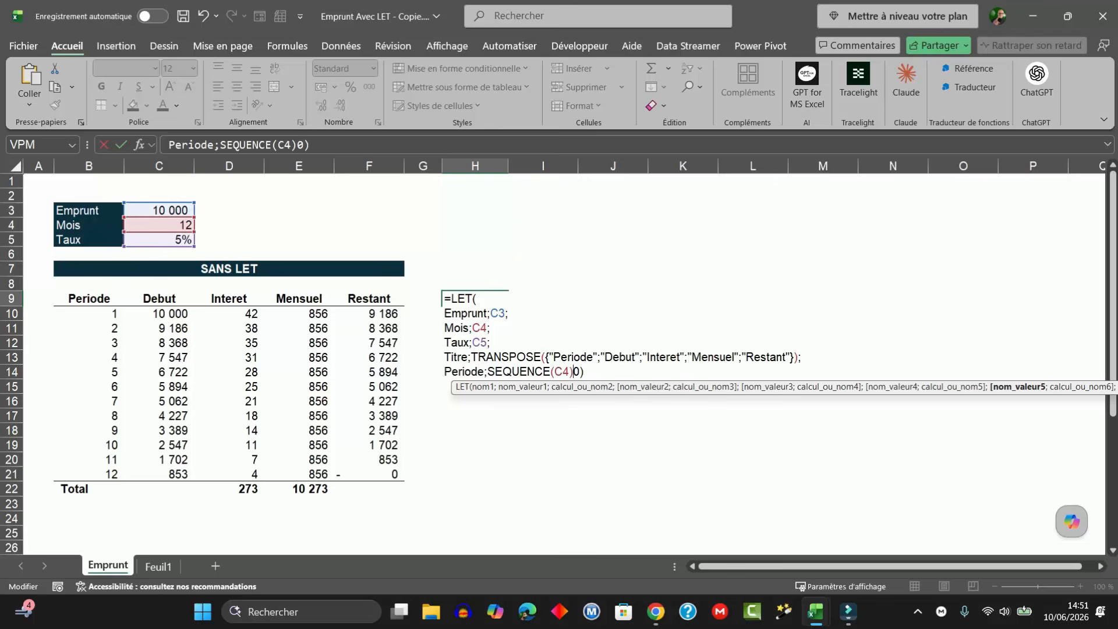
- Replace C4 with the variable Mois in Periode's SEQUENCE, separate it from the final 0 with a semicolon, and confirm H9
{"action": "left_click", "coordinate": [570, 372]}
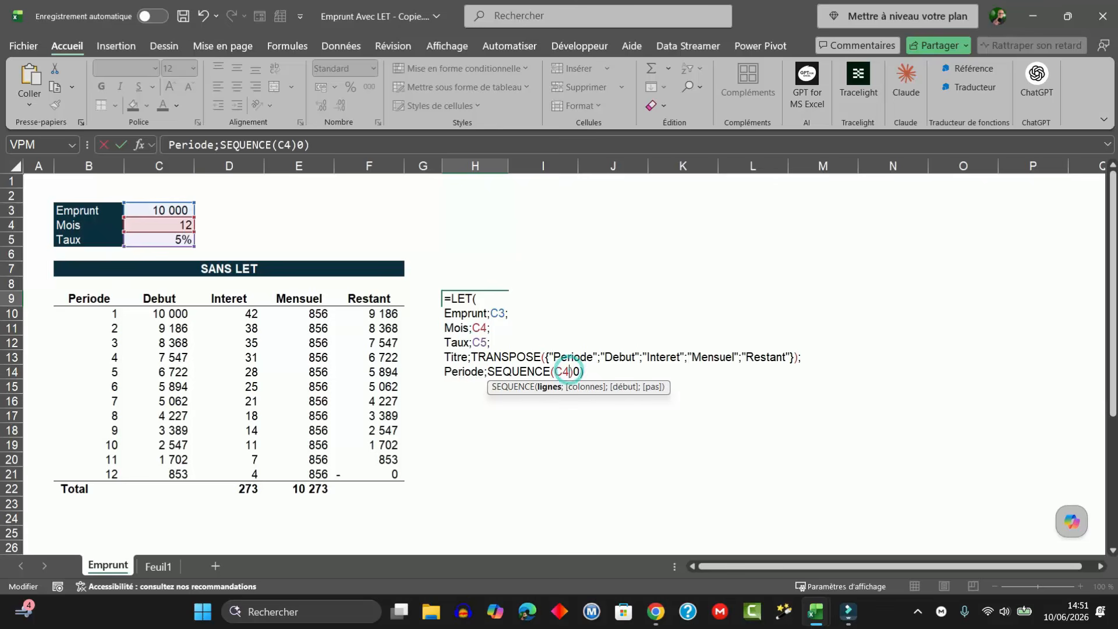
{"action": "key", "text": "BackSpace"}
{"action": "key", "text": "BackSpace"}
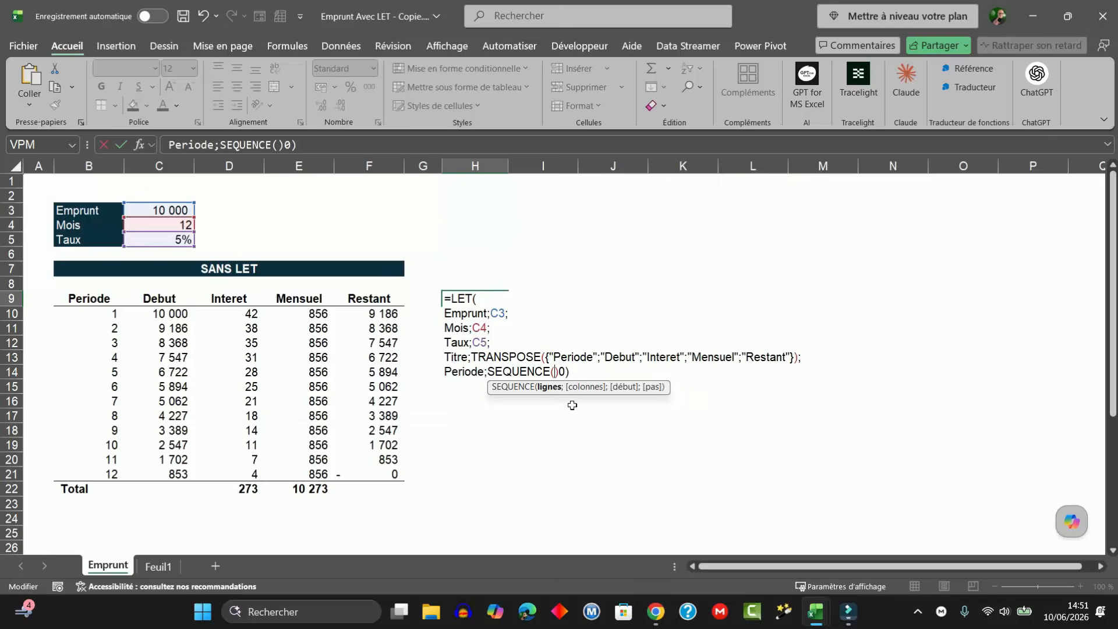
{"action": "type", "text": "Mois"}
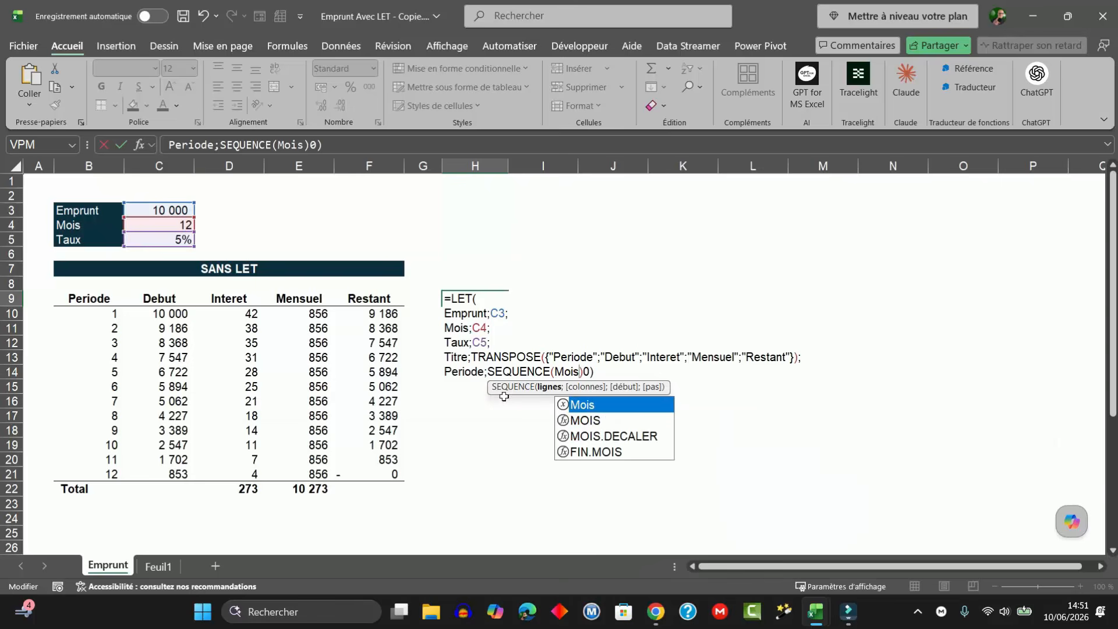
{"action": "key", "text": "Right"}
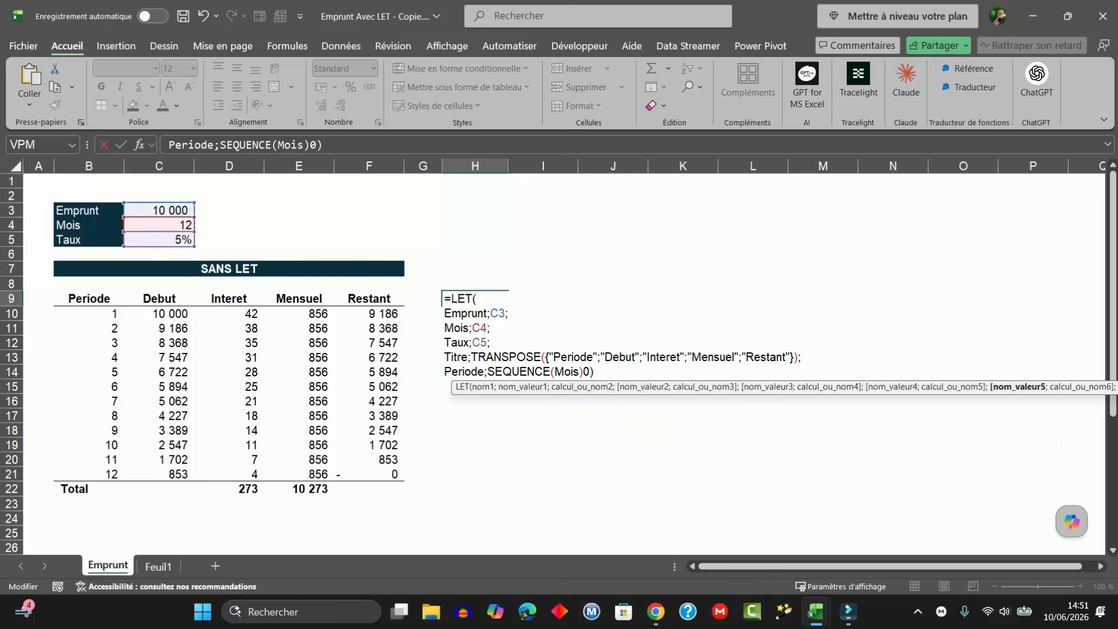
{"action": "type", "text": ";"}
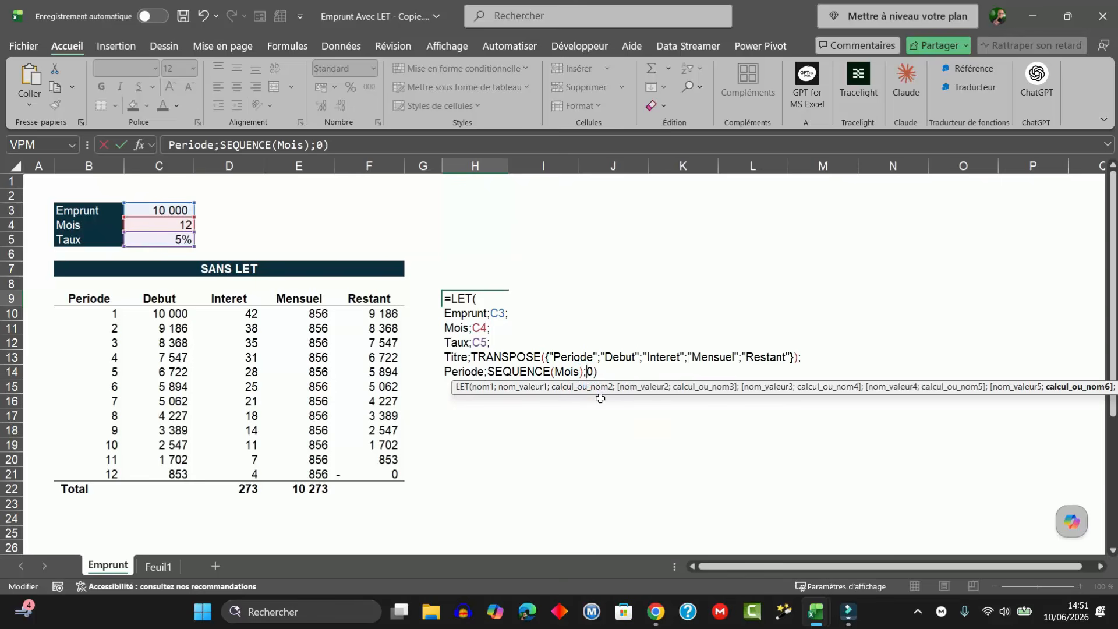
{"action": "key", "text": "Return"}
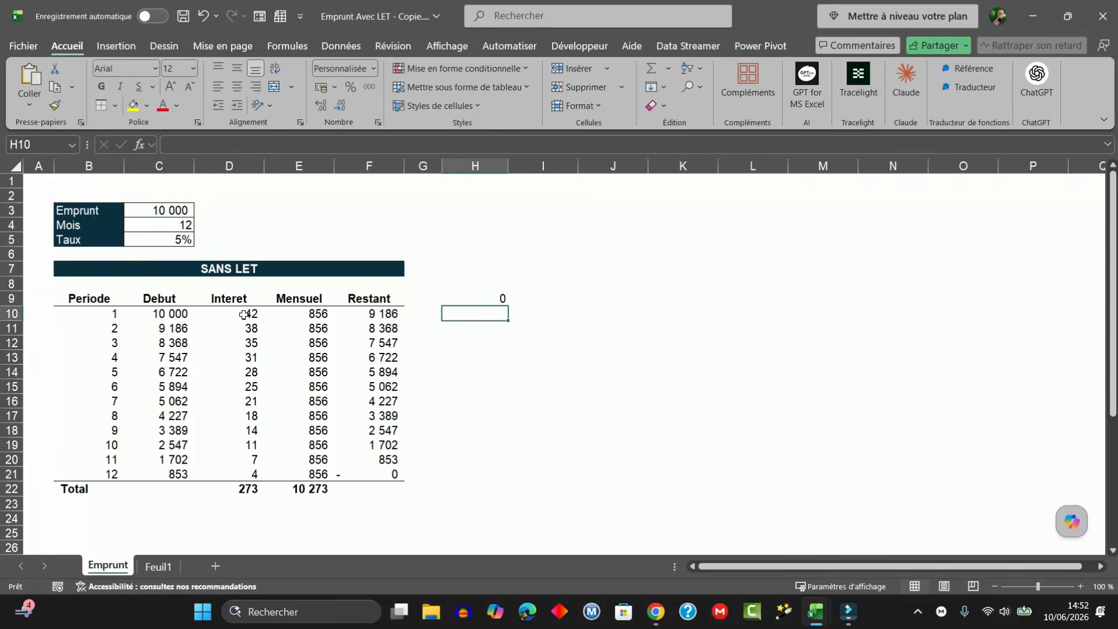
- Copy the text INTPER(C5/12;B10#;C4;-C3) from the interest formula in D10, without its equals sign
{"action": "left_click", "coordinate": [242, 314]}
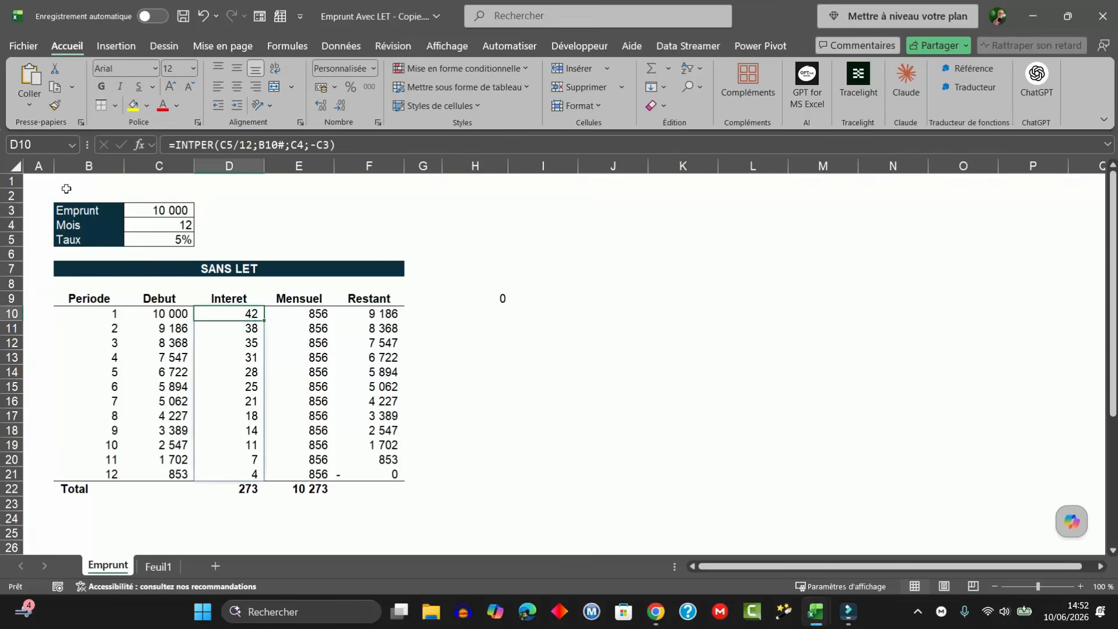
{"action": "left_click_drag", "start_coordinate": [354, 144], "coordinate": [175, 145]}
{"action": "key", "text": "ctrl+c"}
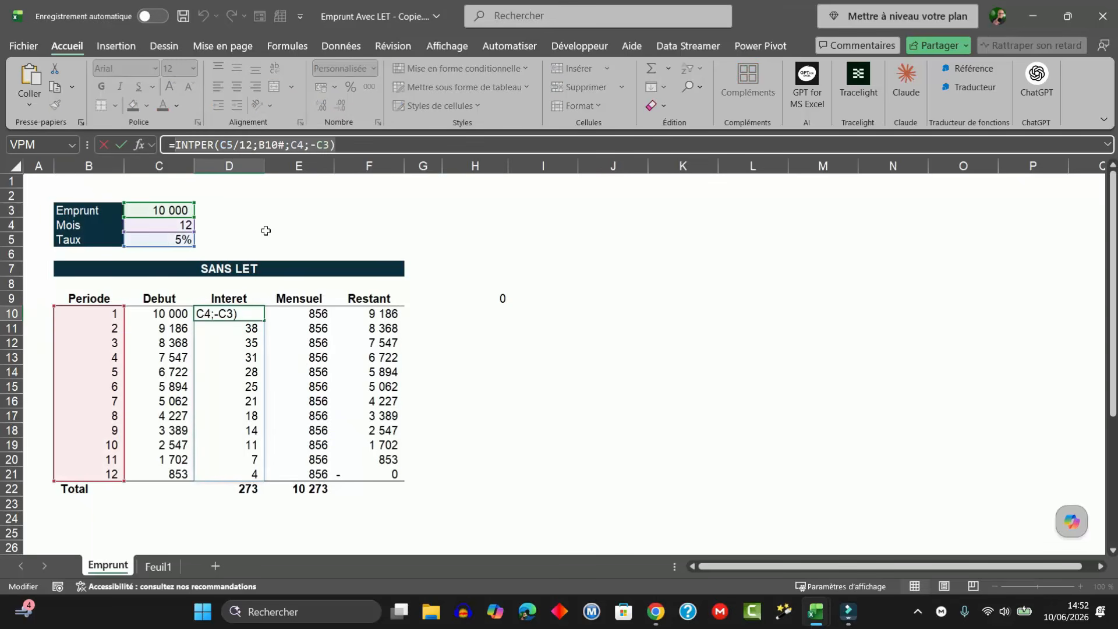
{"action": "key", "text": "Escape"}
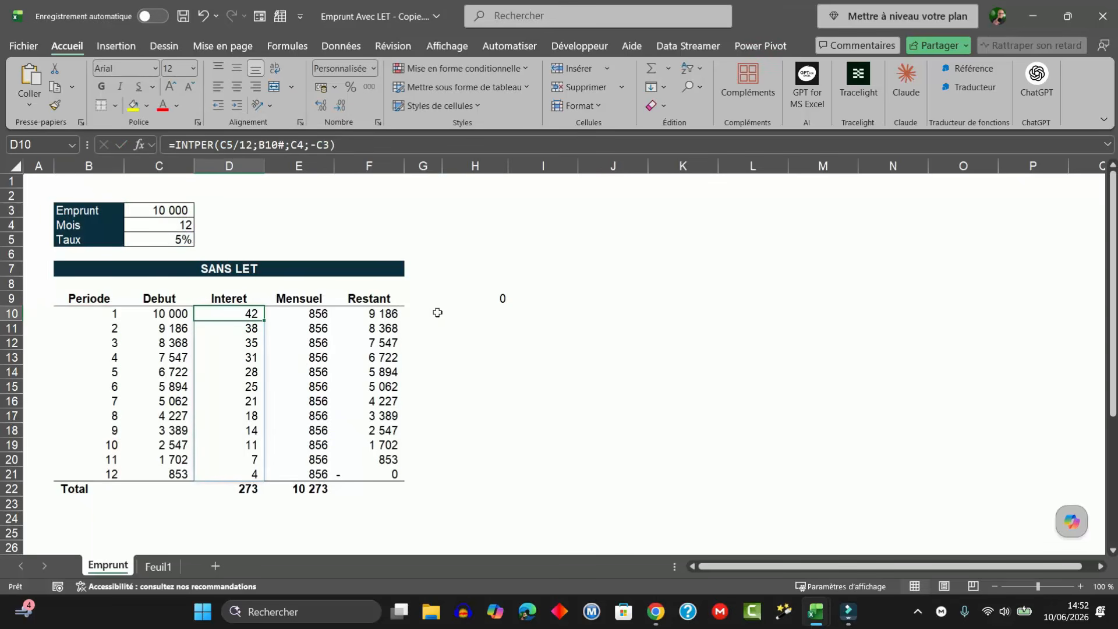
- Add the variable Interet on a new line of H9's LET formula with the copied expression INTPER(C5/12;B10#;C4;-C3)
{"action": "double_click", "coordinate": [491, 296]}
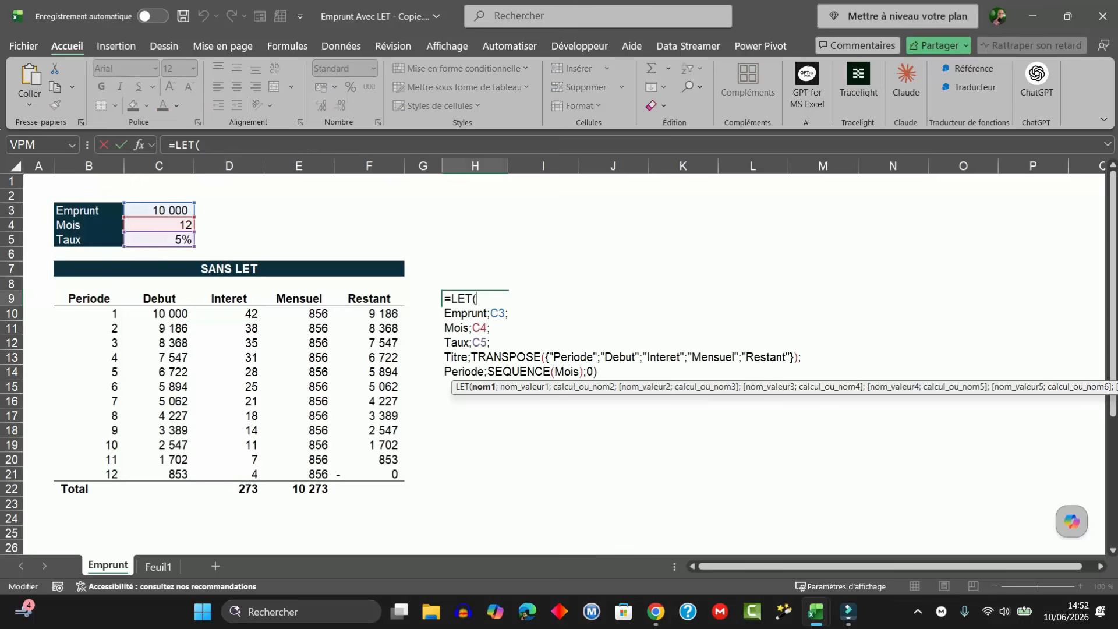
{"action": "left_click", "coordinate": [589, 373]}
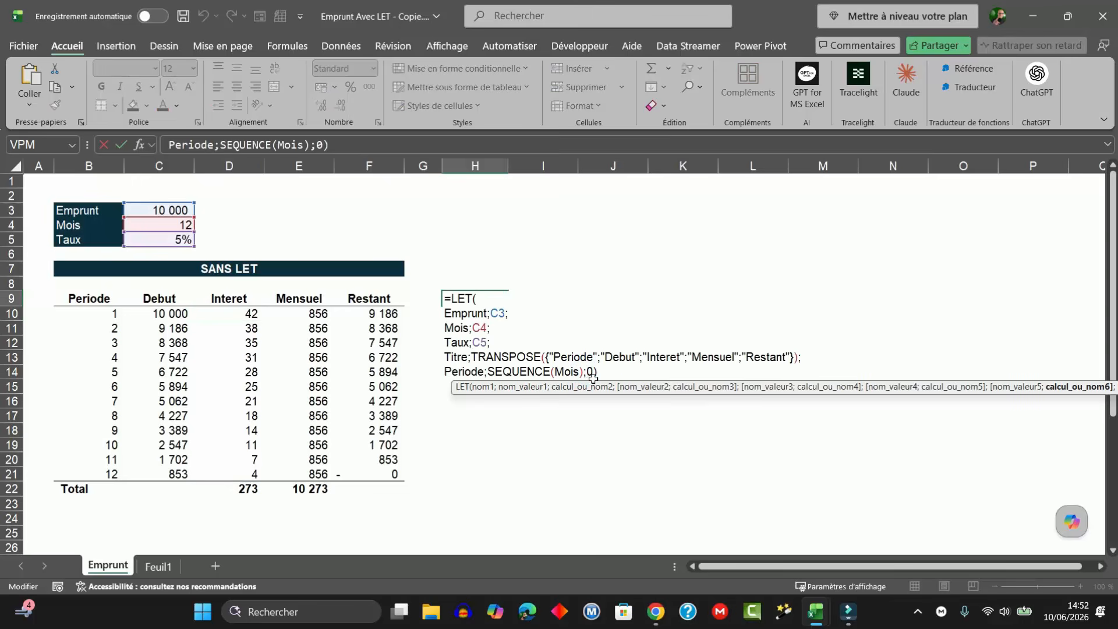
{"action": "key", "text": "alt+Return"}
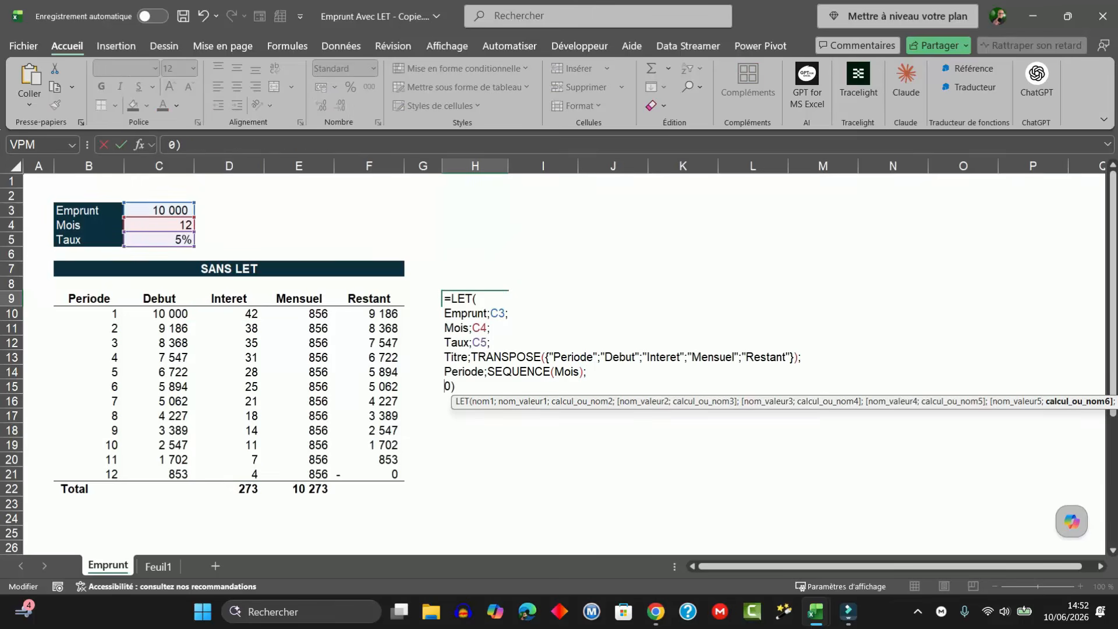
{"action": "type", "text": "Interet;"}
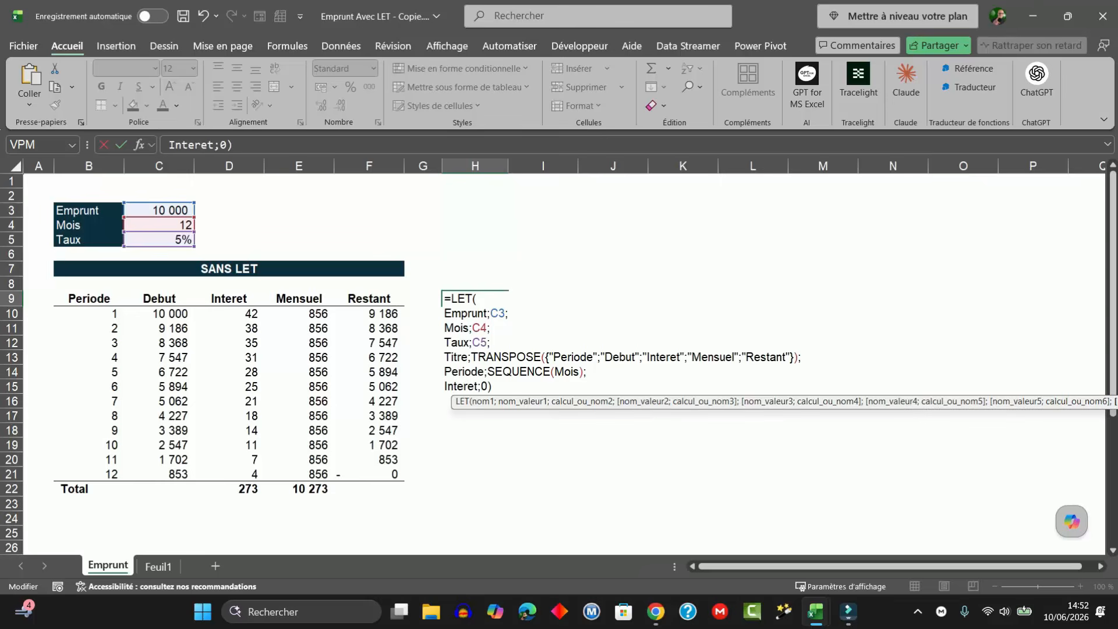
{"action": "key", "text": "ctrl+v"}
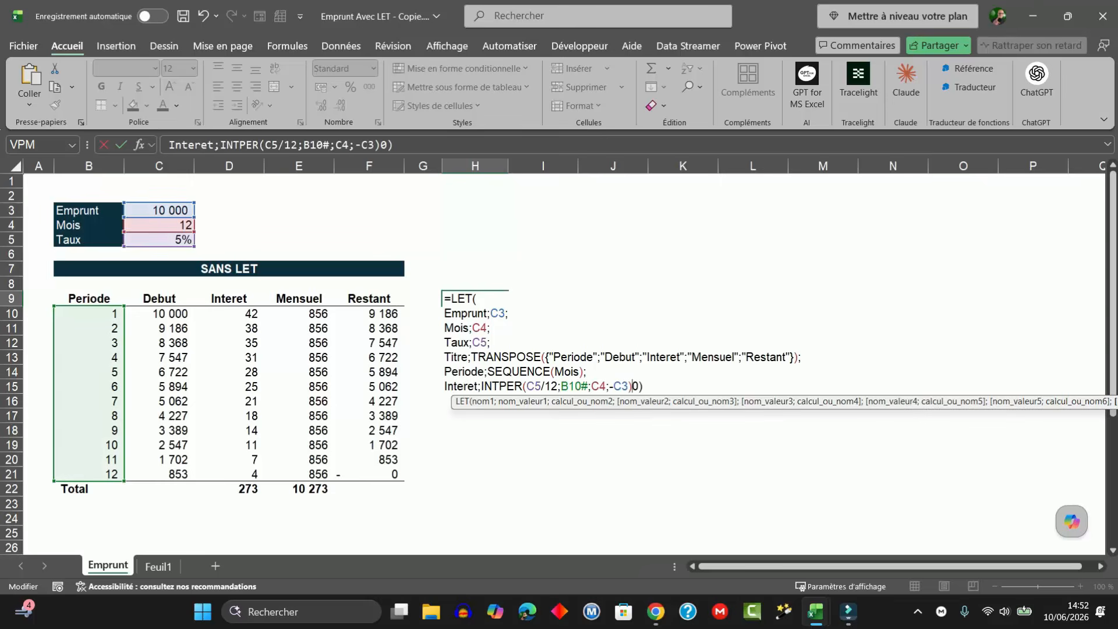
- In Interet's INTPER expression, replace C5 with Taux, B10# with Periode and C4 with Mois
{"action": "left_click", "coordinate": [539, 386]}
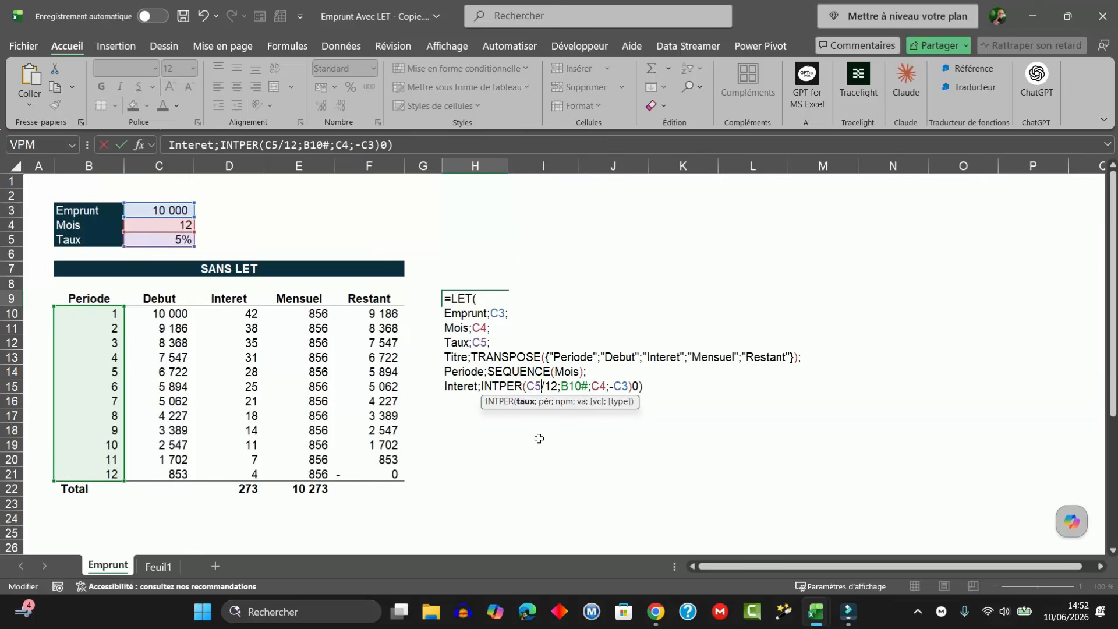
{"action": "key", "text": "BackSpace"}
{"action": "key", "text": "BackSpace"}
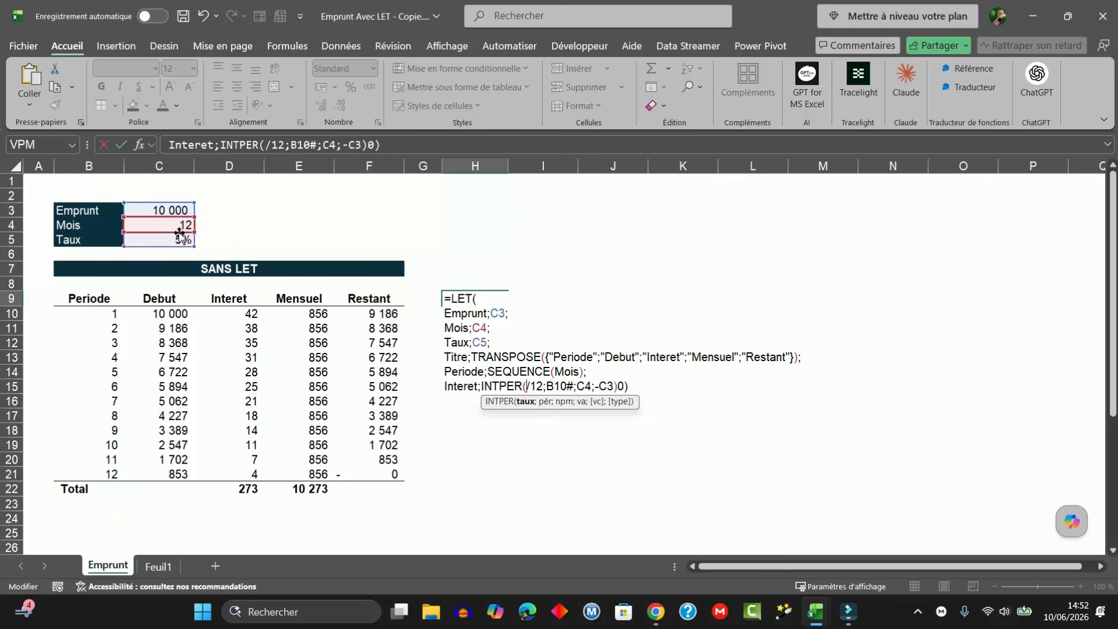
{"action": "type", "text": "Taux"}
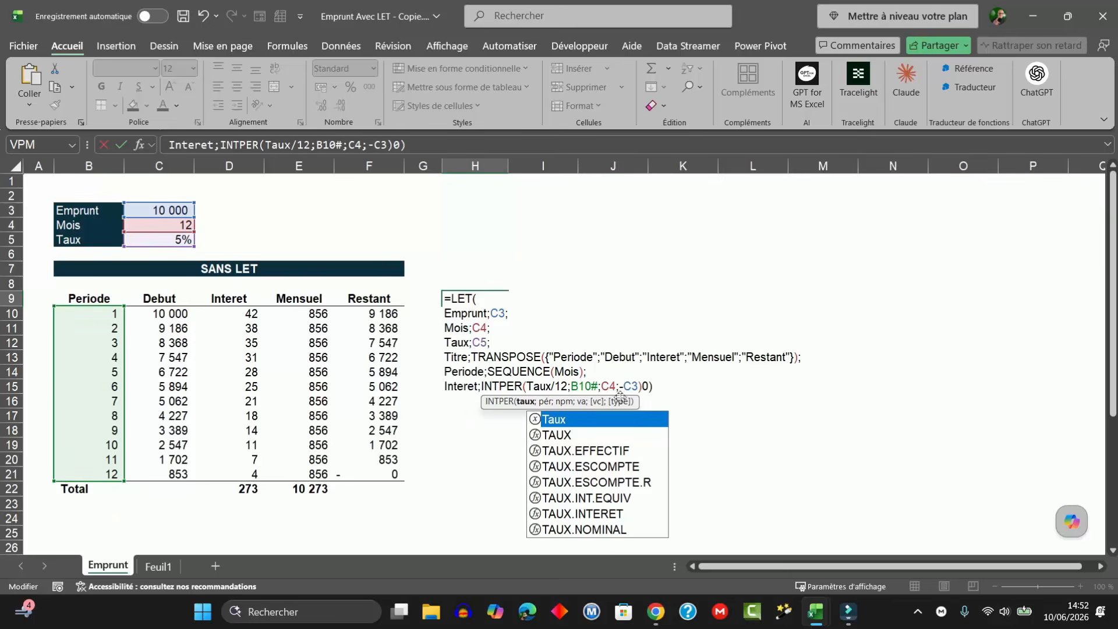
{"action": "left_click_drag", "start_coordinate": [597, 386], "coordinate": [571, 386]}
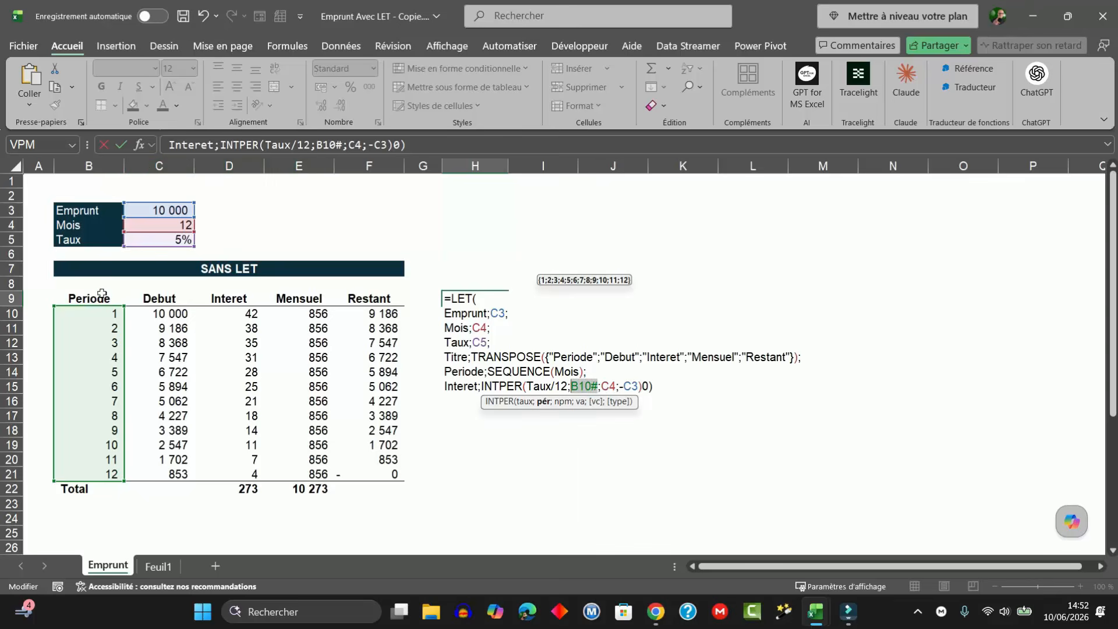
{"action": "type", "text": "Periode"}
{"action": "key", "text": "Right"}
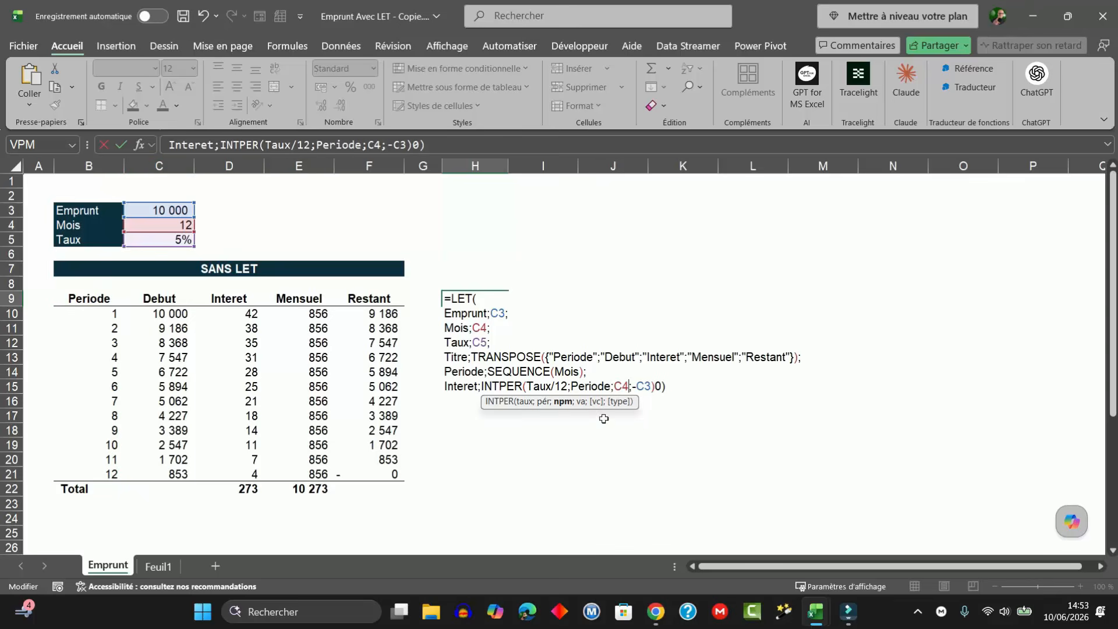
{"action": "key", "text": "Delete"}
{"action": "key", "text": "Delete"}
{"action": "type", "text": "Mois"}
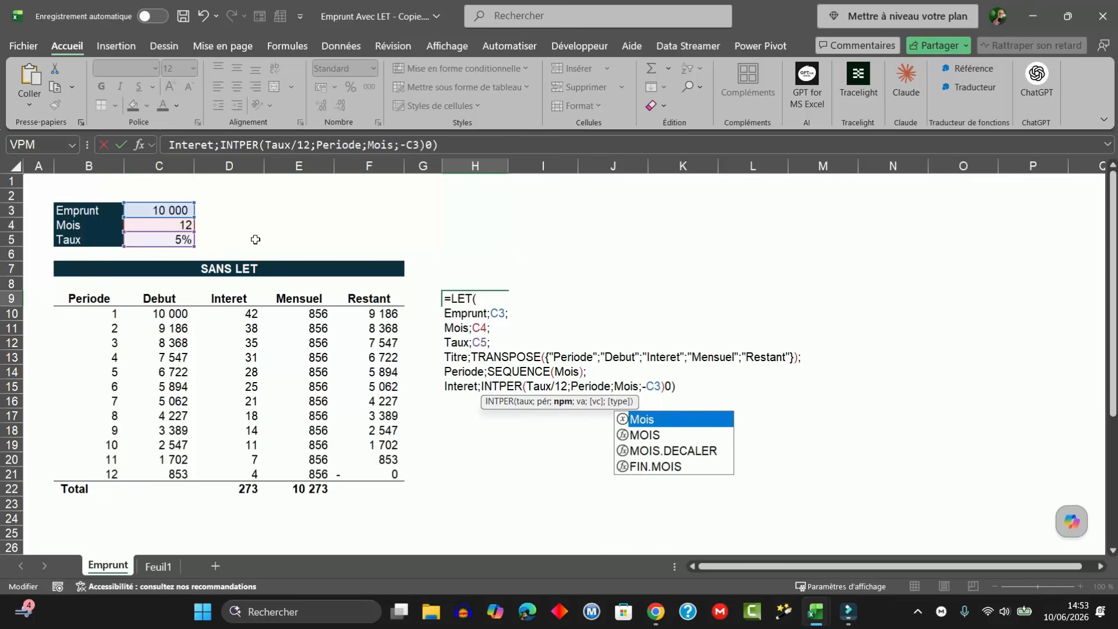
- Replace C3 with Emprunt in Interet's INTPER, separate it from the final 0 with a semicolon, and confirm H9
{"action": "key", "text": "Right"}
{"action": "key", "text": "Right"}
{"action": "key", "text": "Right"}
{"action": "key", "text": "Right"}
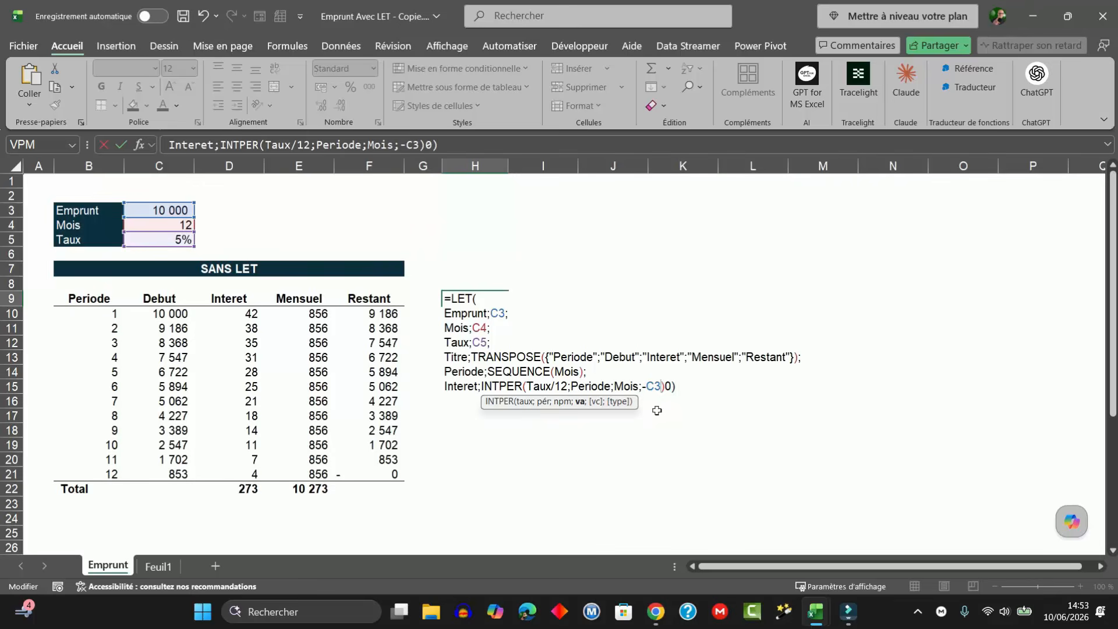
{"action": "key", "text": "BackSpace"}
{"action": "key", "text": "BackSpace"}
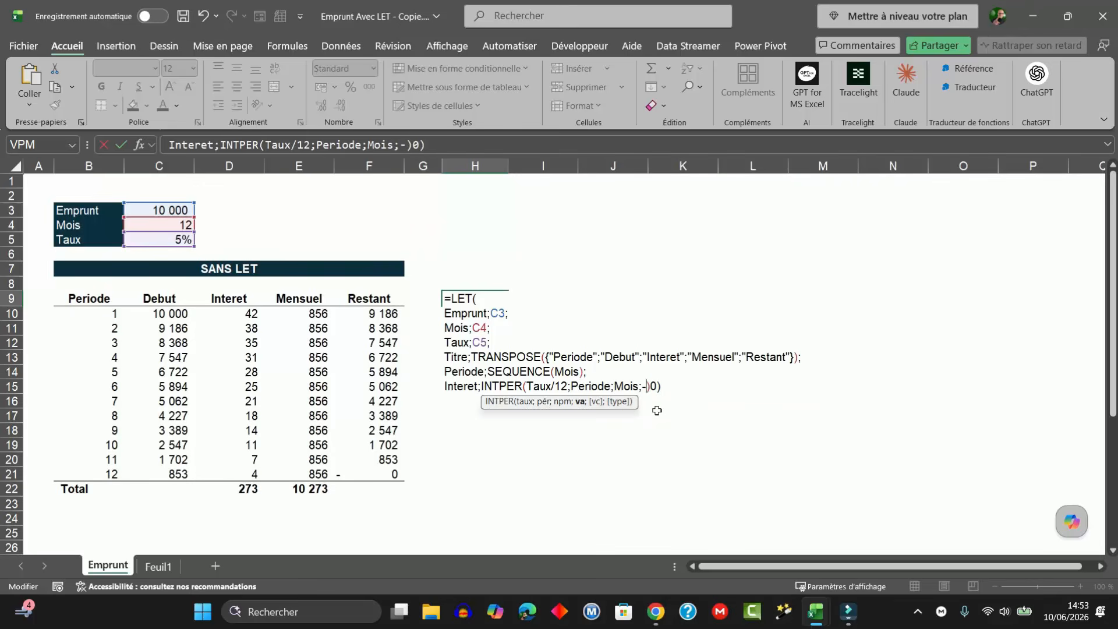
{"action": "type", "text": "Emprunt"}
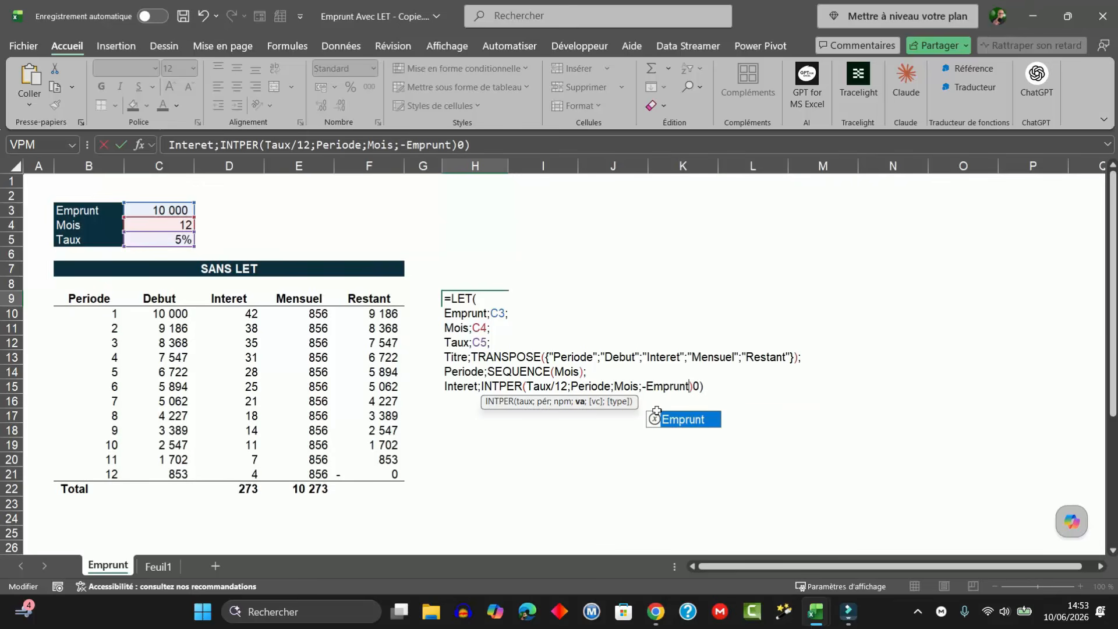
{"action": "key", "text": "Right"}
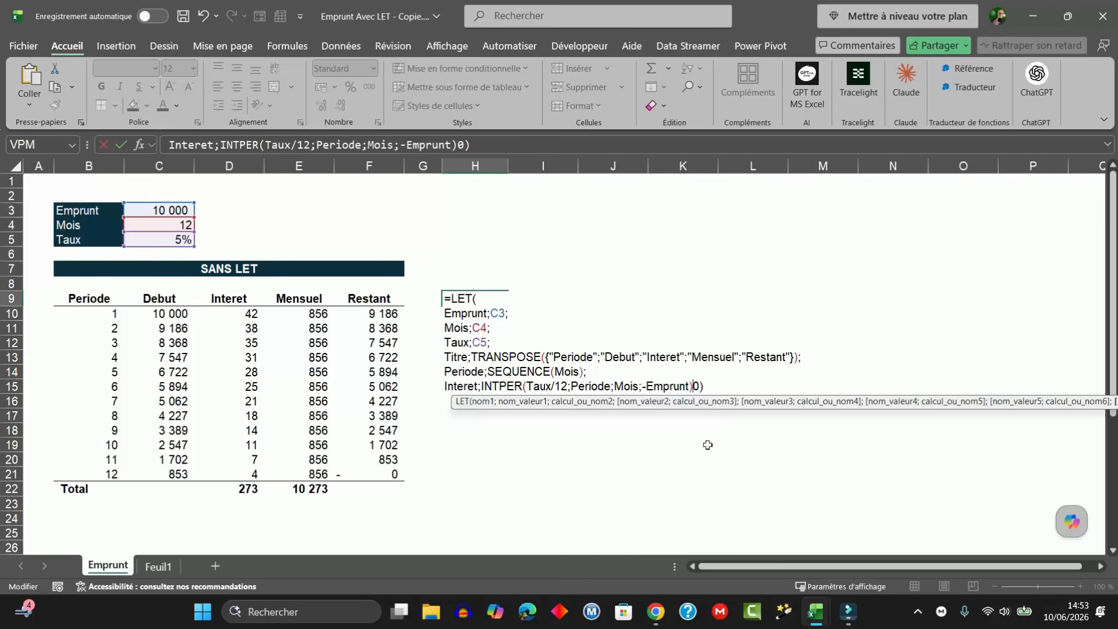
{"action": "type", "text": ";"}
{"action": "key", "text": "Return"}
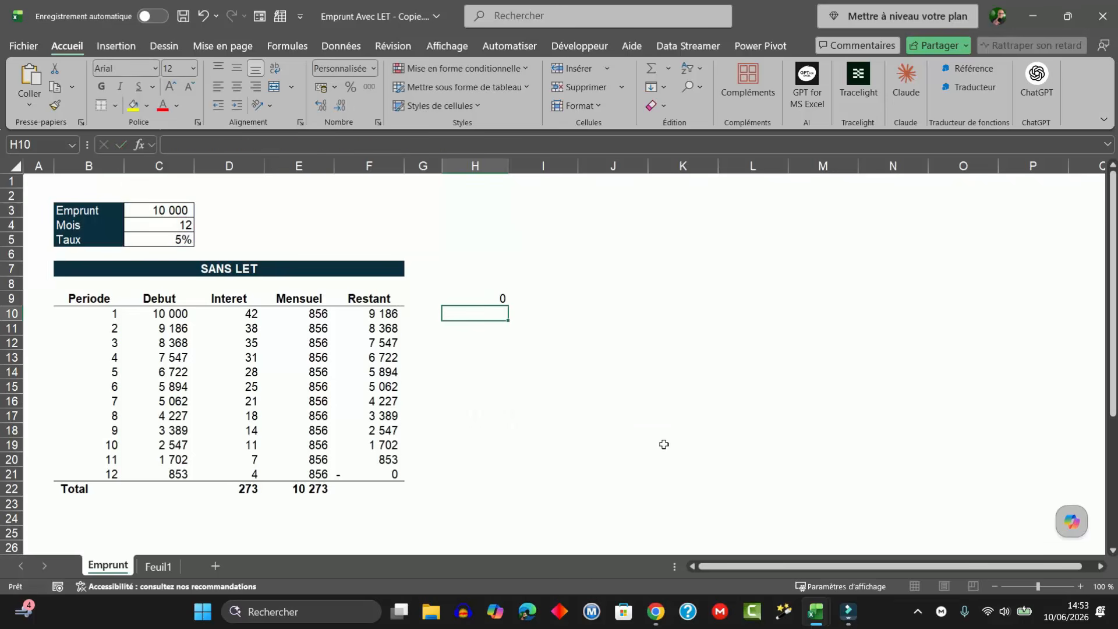
{"action": "key", "text": "Up"}
- Copy the text SEQUENCE(C4;1;VPM(C5/12;C4;-C3);0) from the monthly payment formula in E10, without its equals sign
{"action": "left_click", "coordinate": [303, 314]}
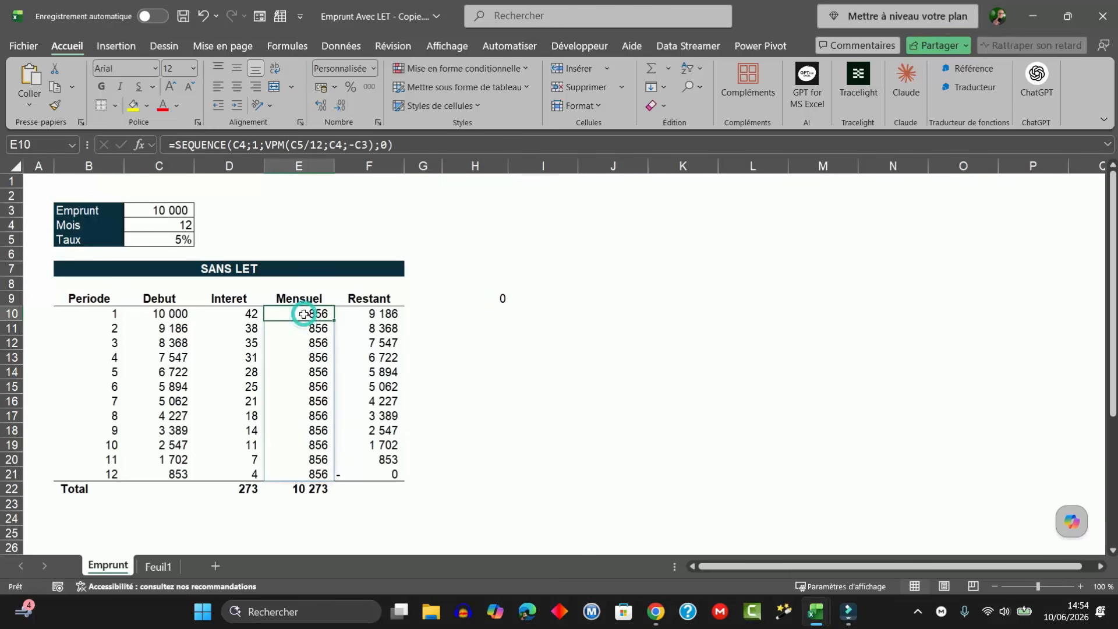
{"action": "double_click", "coordinate": [303, 314]}
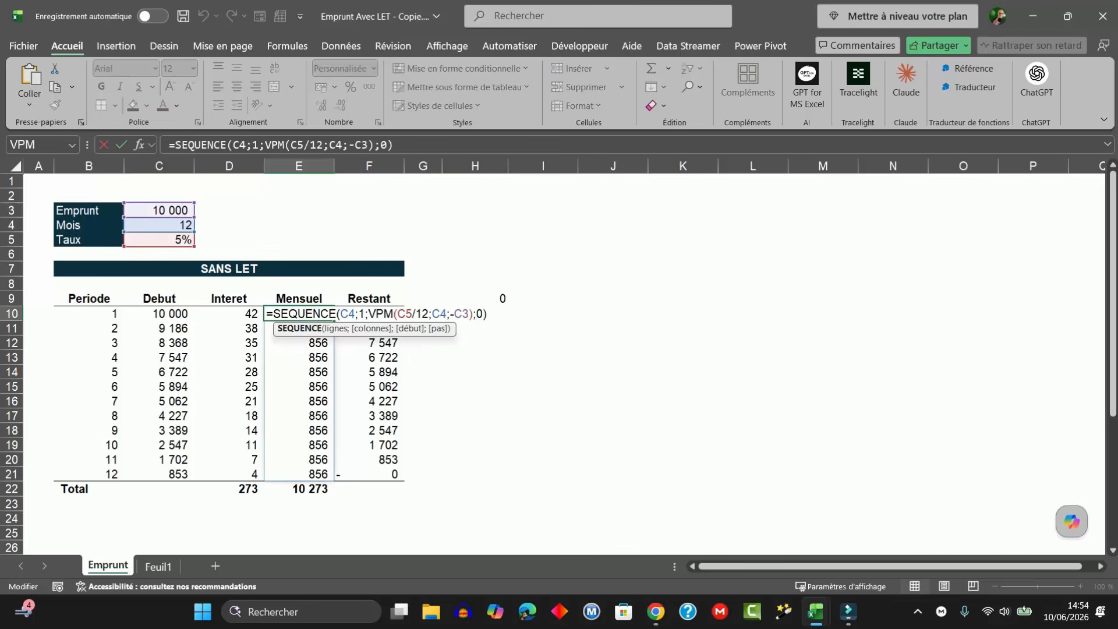
{"action": "left_click", "coordinate": [408, 145]}
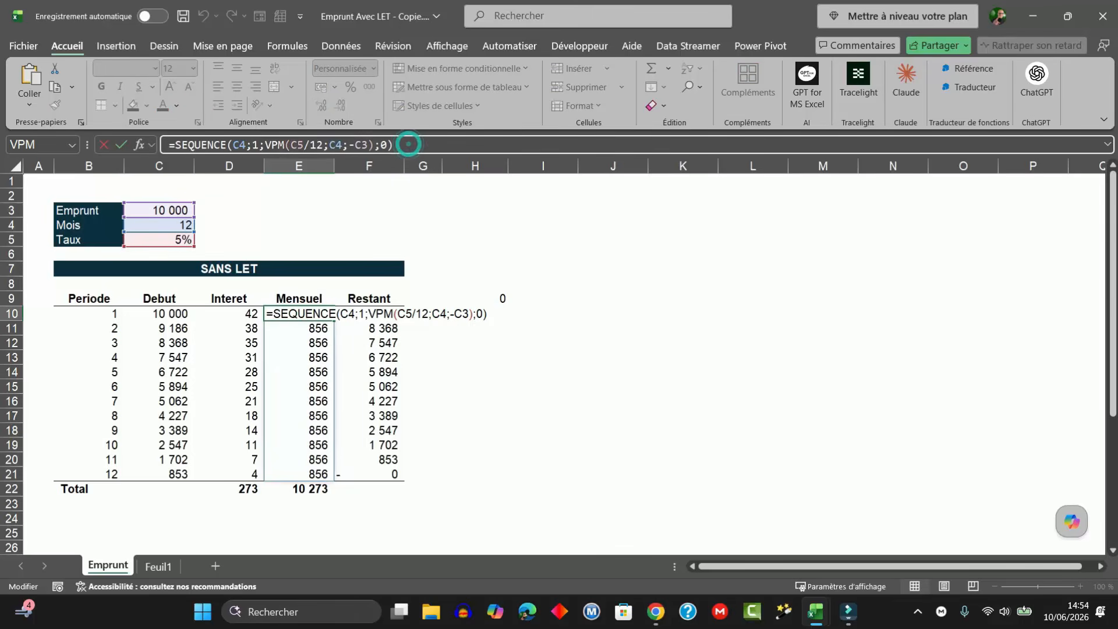
{"action": "left_click_drag", "start_coordinate": [408, 145], "coordinate": [175, 145]}
{"action": "key", "text": "ctrl+c"}
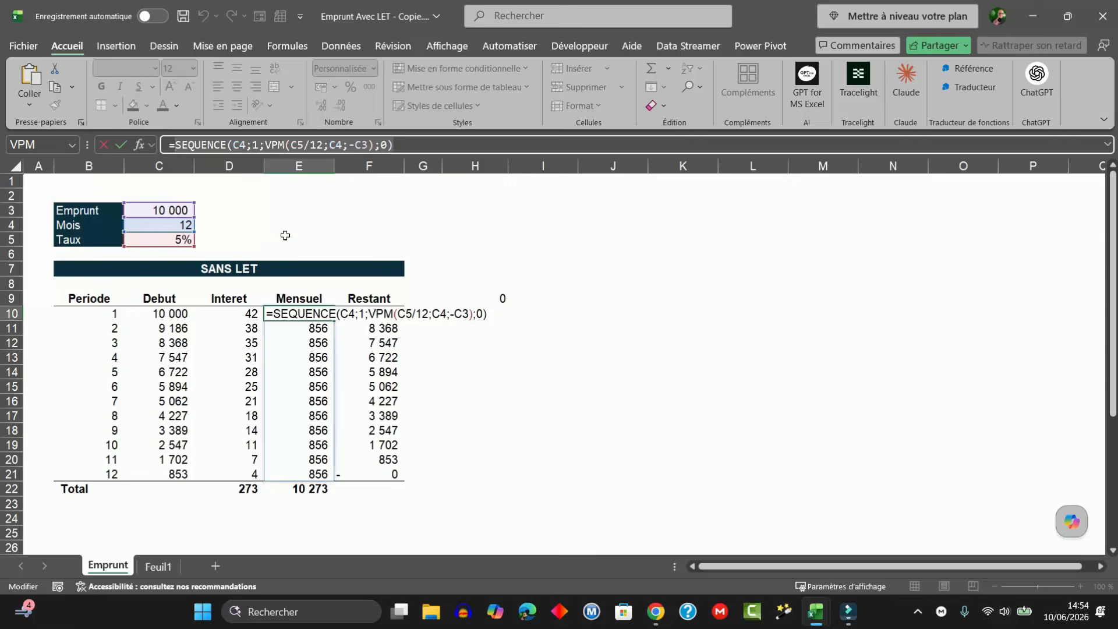
{"action": "key", "text": "Escape"}
- Add the variable Mensuel on a new line of H9's LET formula with the copied SEQUENCE expression
{"action": "double_click", "coordinate": [482, 301]}
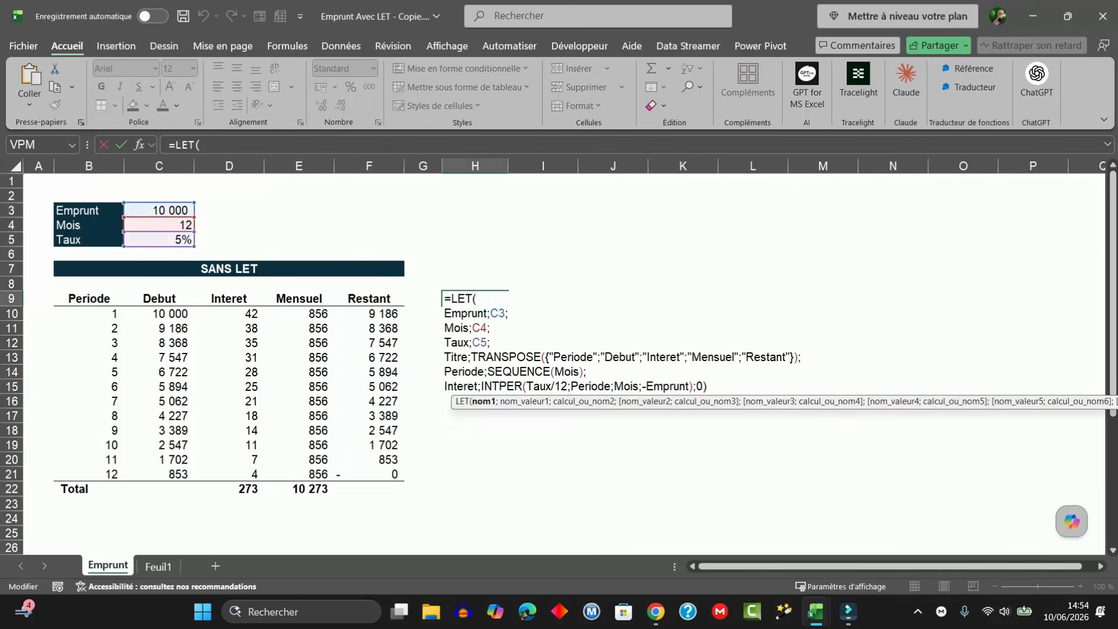
{"action": "left_click", "coordinate": [697, 386]}
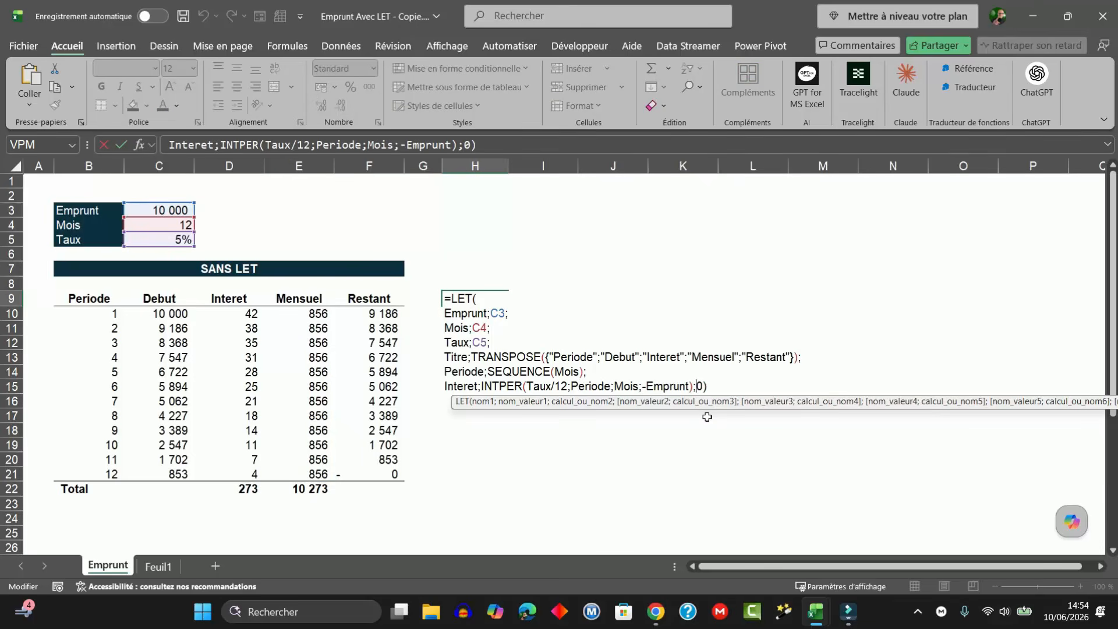
{"action": "key", "text": "alt+Return"}
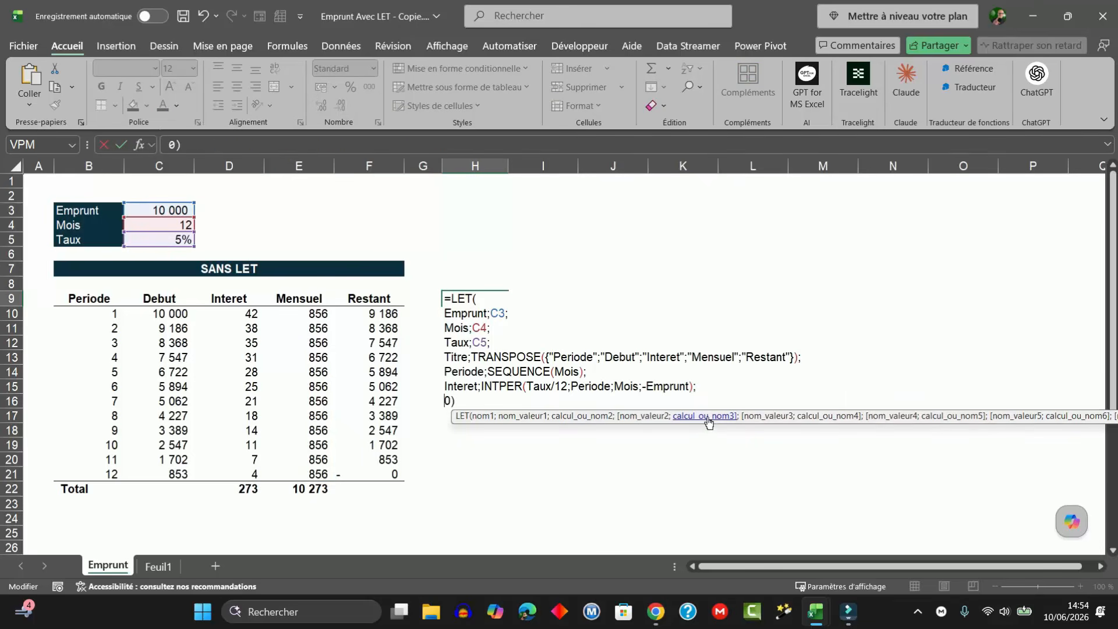
{"action": "type", "text": "Mensuel"}
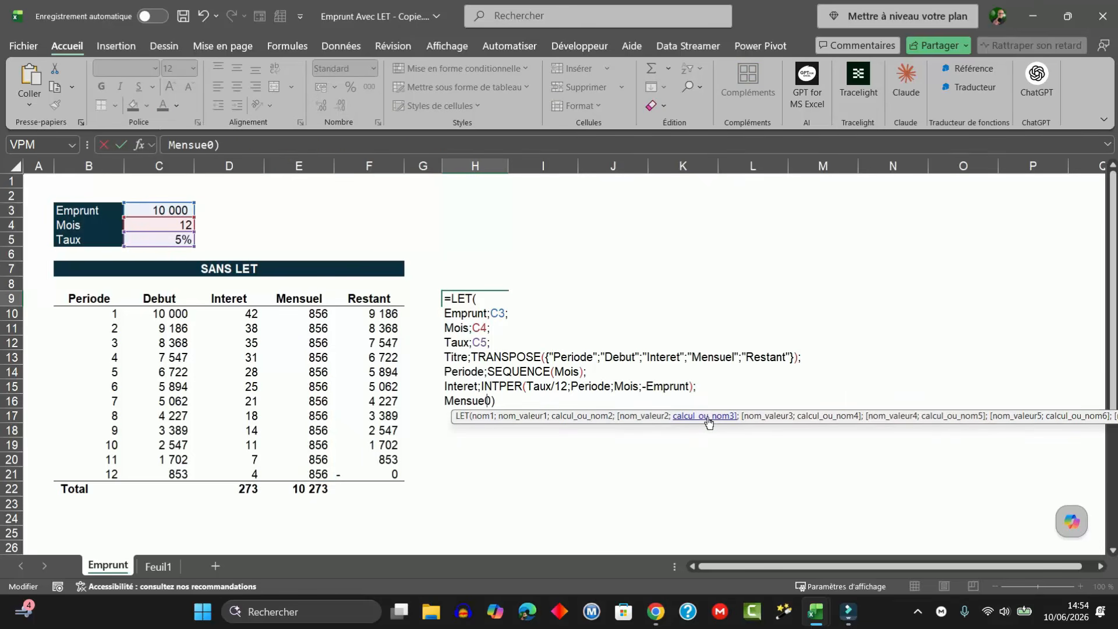
{"action": "type", "text": ";"}
{"action": "key", "text": "ctrl+v"}
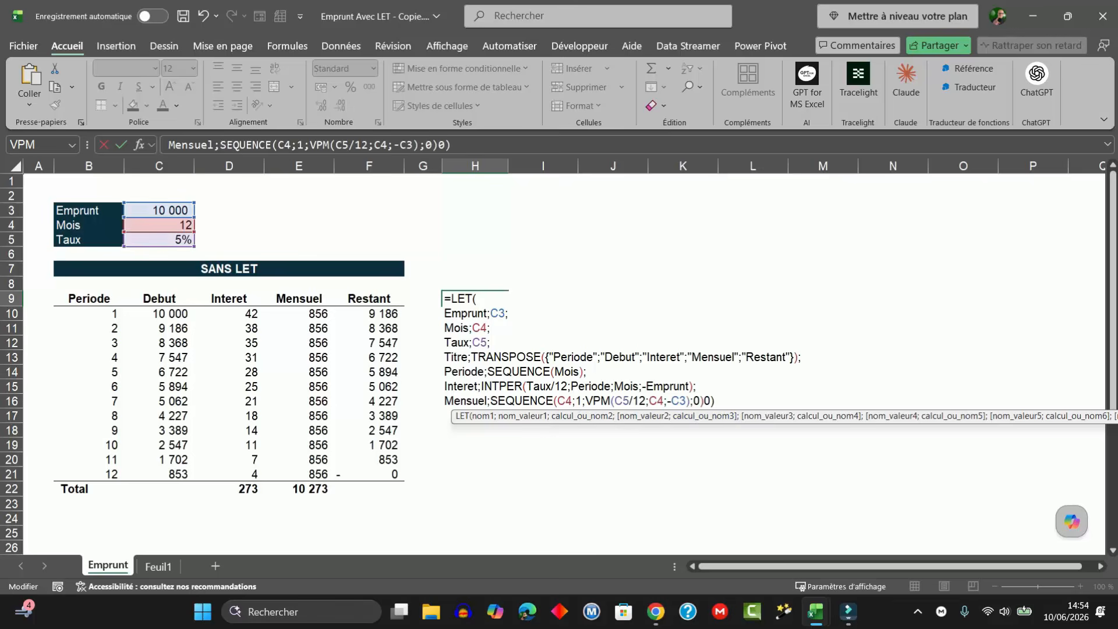
- In Mensuel's expression, replace SEQUENCE's row count C4 with Mois and VPM's rate reference C5 with Taux
{"action": "left_click", "coordinate": [570, 401]}
{"action": "key", "text": "BackSpace"}
{"action": "key", "text": "BackSpace"}
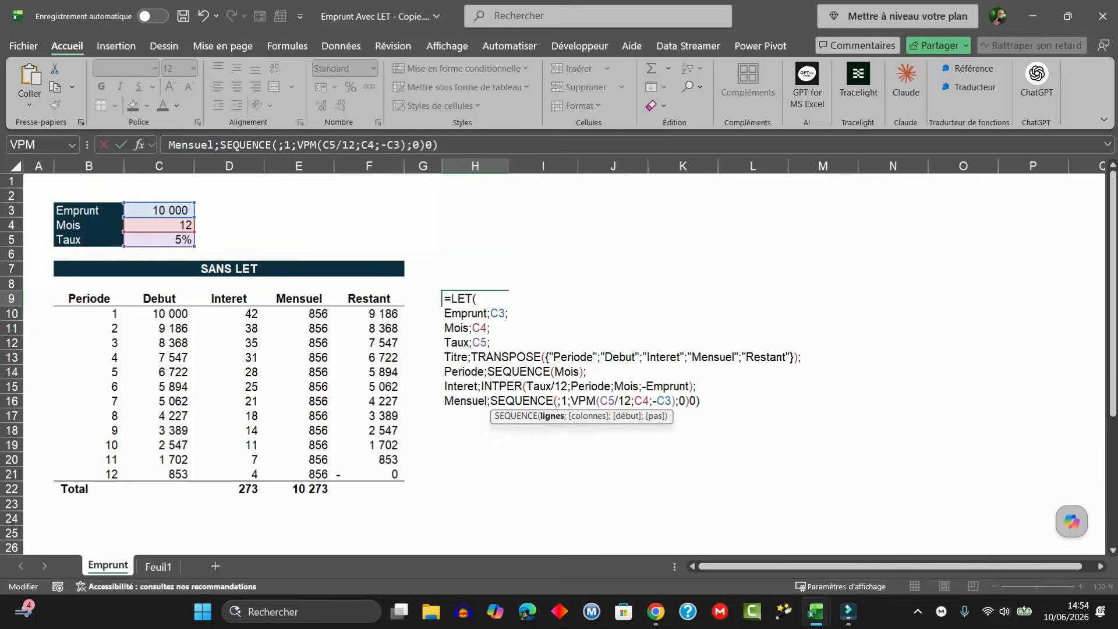
{"action": "type", "text": "Mois"}
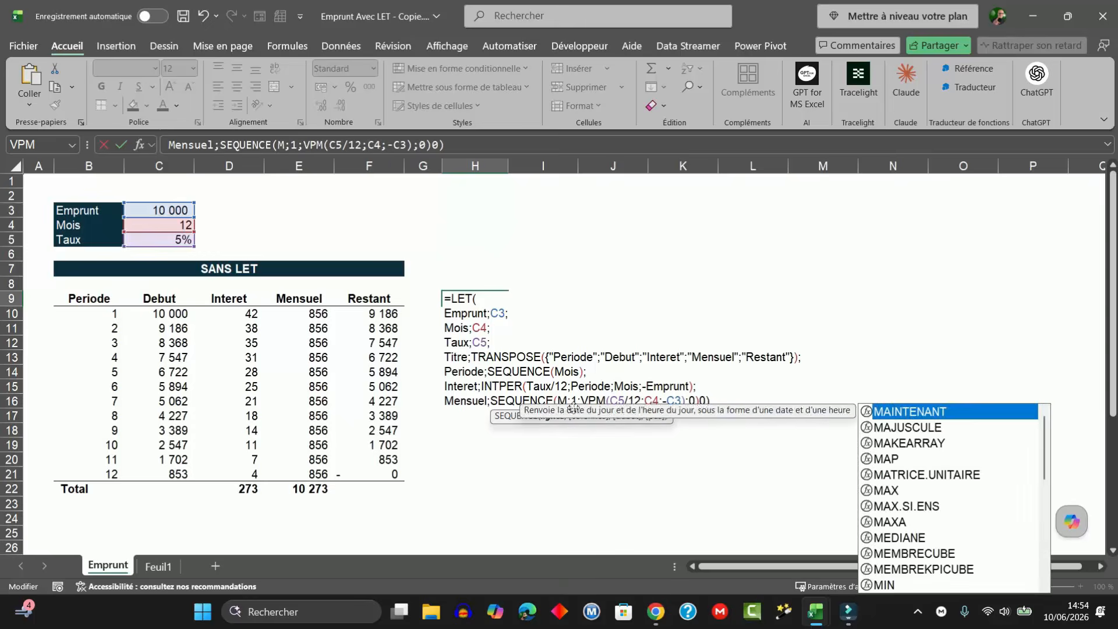
{"action": "left_click", "coordinate": [638, 401]}
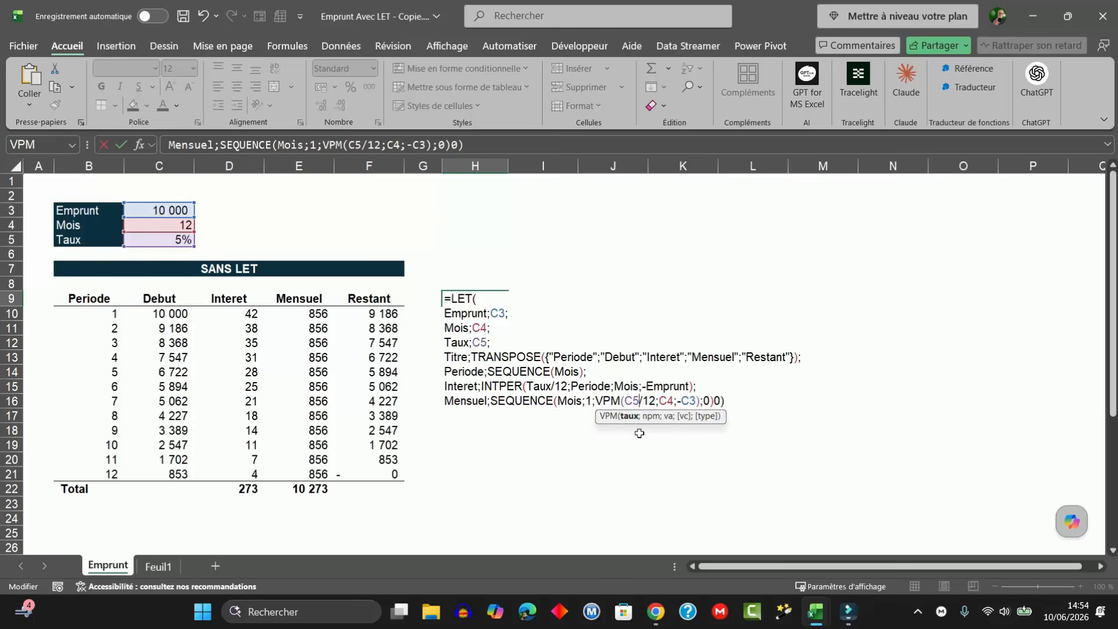
{"action": "key", "text": "BackSpace"}
{"action": "key", "text": "BackSpace"}
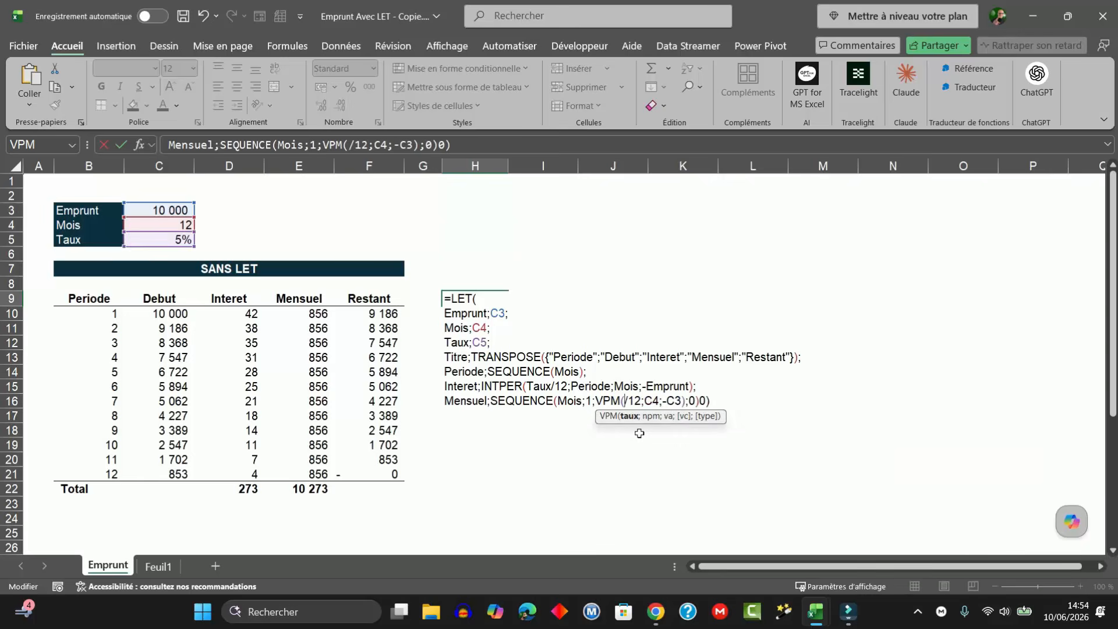
{"action": "type", "text": "Taux"}
- Replace C4 with Mois and C3 with Emprunt inside Mensuel's VPM, and confirm the H9 formula
{"action": "left_click", "coordinate": [677, 401]}
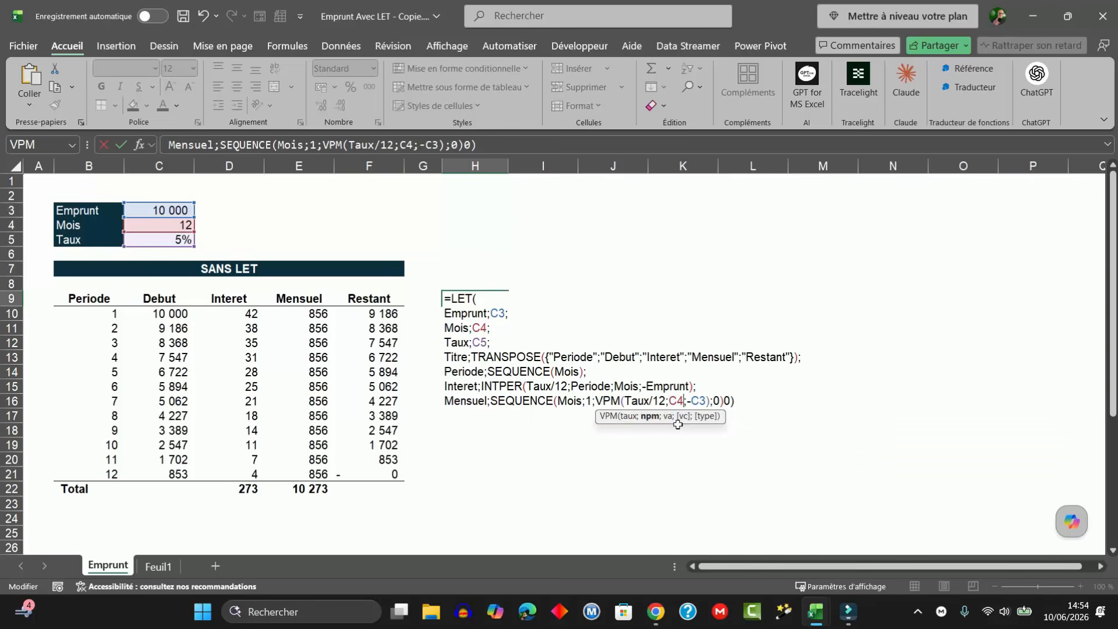
{"action": "key", "text": "BackSpace"}
{"action": "key", "text": "BackSpace"}
{"action": "type", "text": "Mois"}
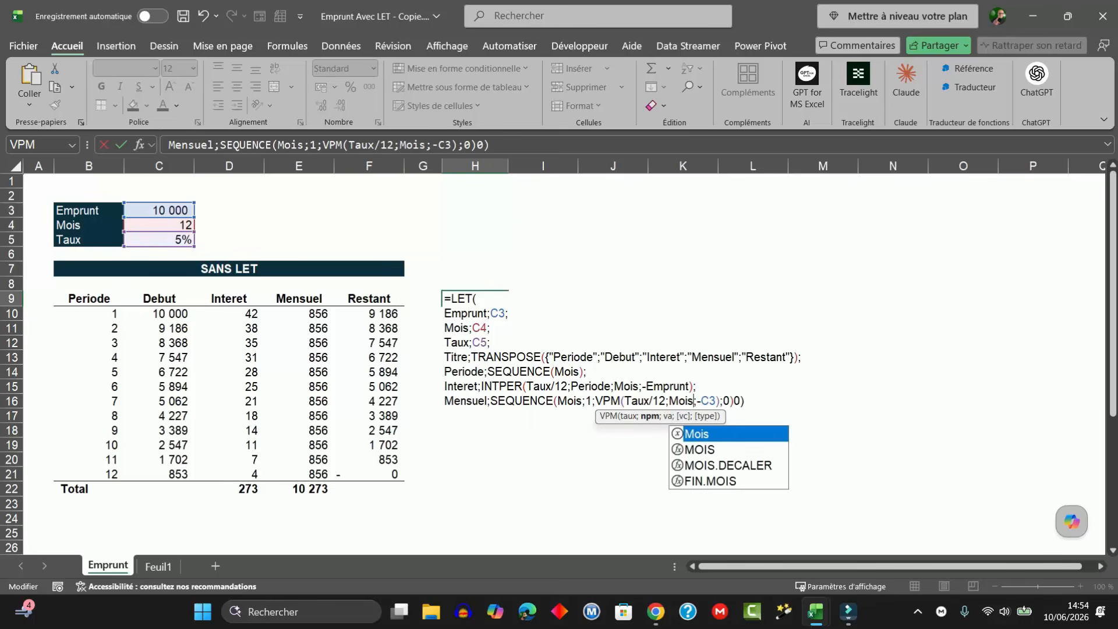
{"action": "key", "text": "Right"}
{"action": "key", "text": "Right"}
{"action": "key", "text": "Right"}
{"action": "key", "text": "Right"}
{"action": "key", "text": "BackSpace"}
{"action": "key", "text": "BackSpace"}
{"action": "type", "text": "Emprunt"}
{"action": "key", "text": "End"}
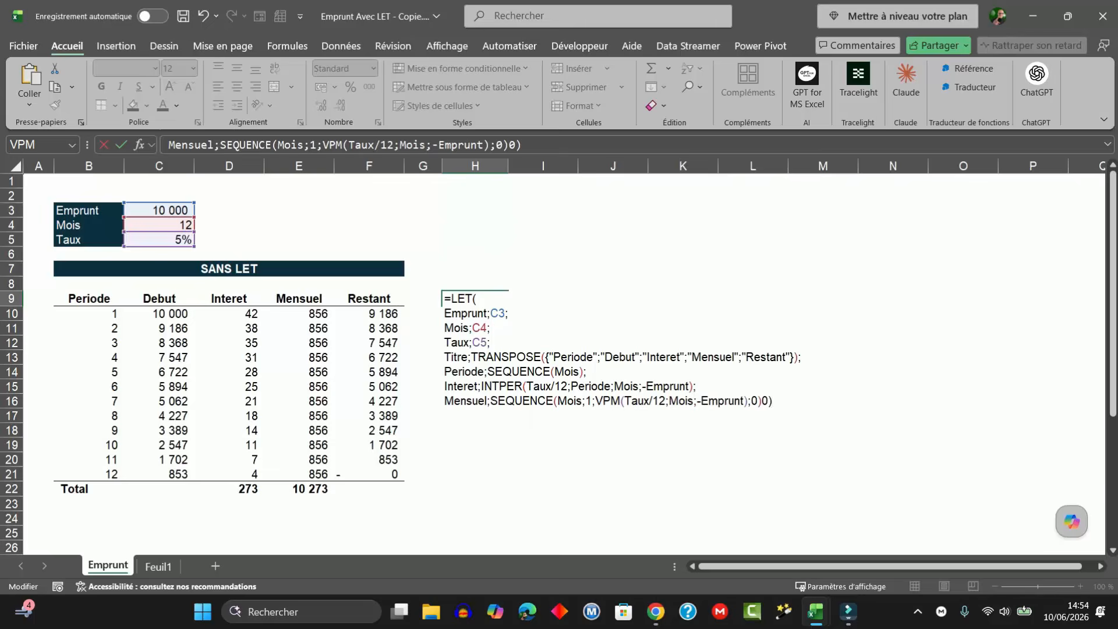
{"action": "key", "text": "Return"}
{"action": "left_click", "coordinate": [649, 409]}
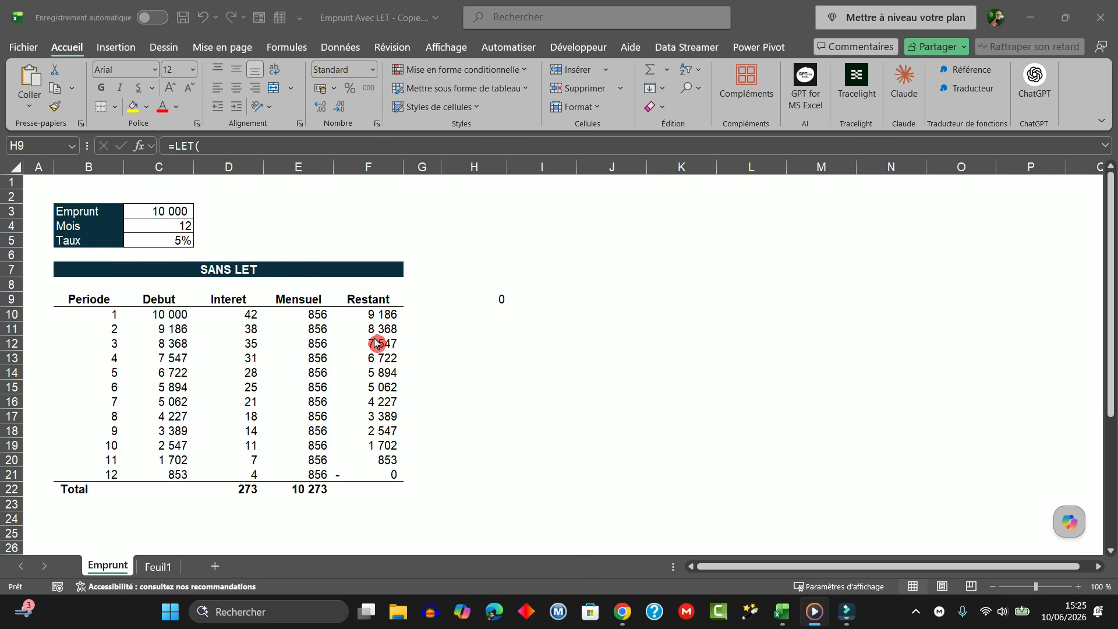
- Copy the text SCAN(C3;D10#-E10#;SOMME) from the remaining balance formula in F10, without its equals sign
{"action": "left_click", "coordinate": [378, 316]}
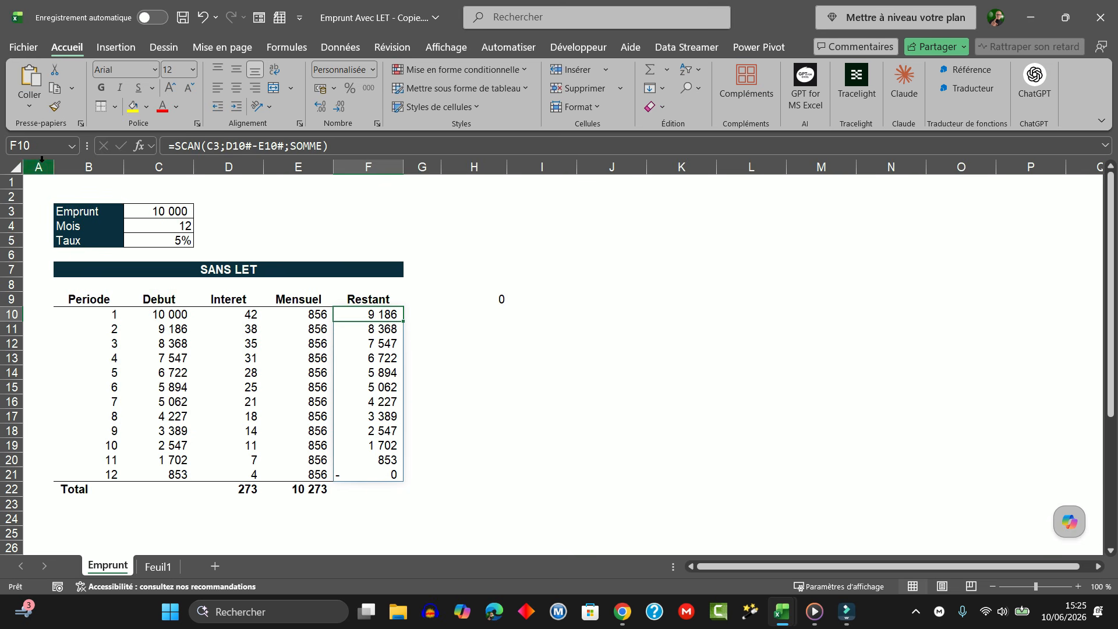
{"action": "left_click_drag", "start_coordinate": [356, 146], "coordinate": [175, 145]}
{"action": "key", "text": "ctrl+c"}
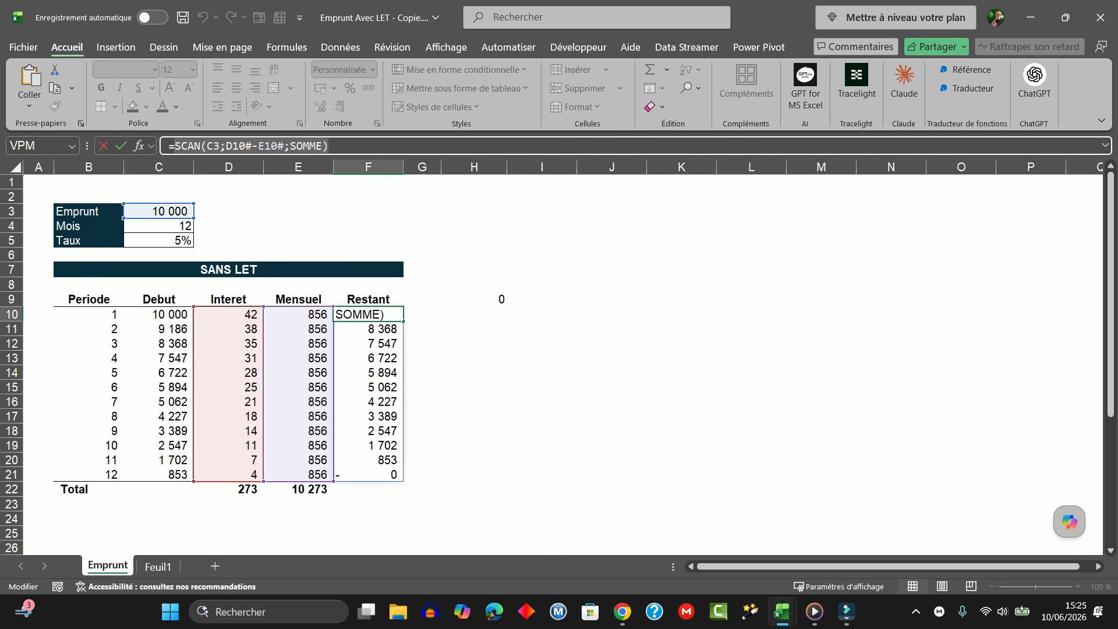
- Add the variable Restant on a new line of H9's LET formula with the copied SCAN expression
{"action": "key", "text": "Escape"}
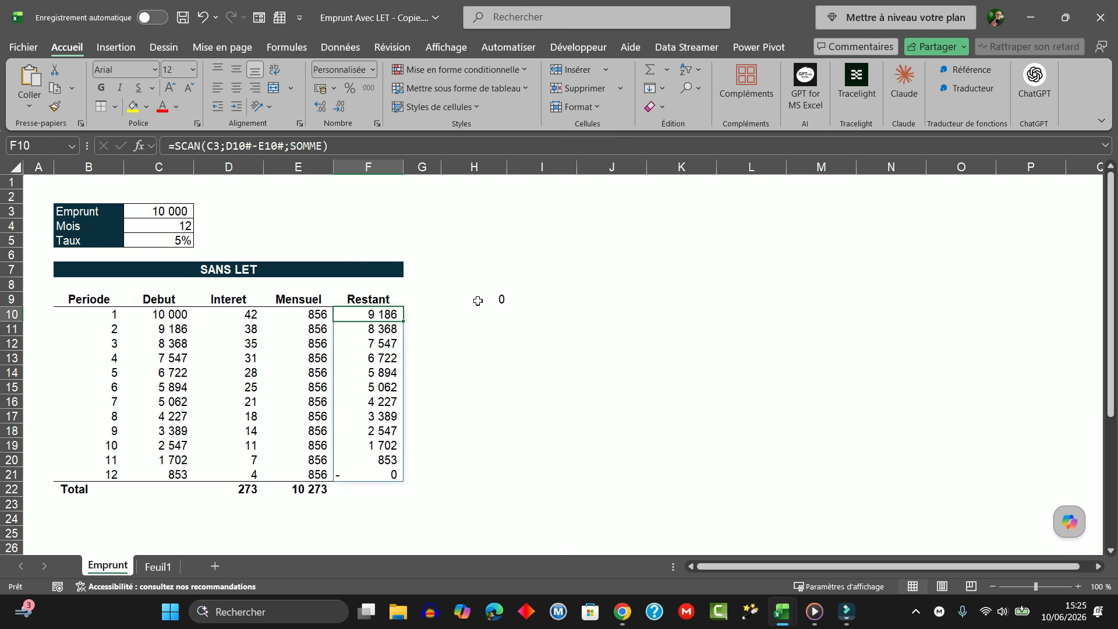
{"action": "double_click", "coordinate": [474, 300]}
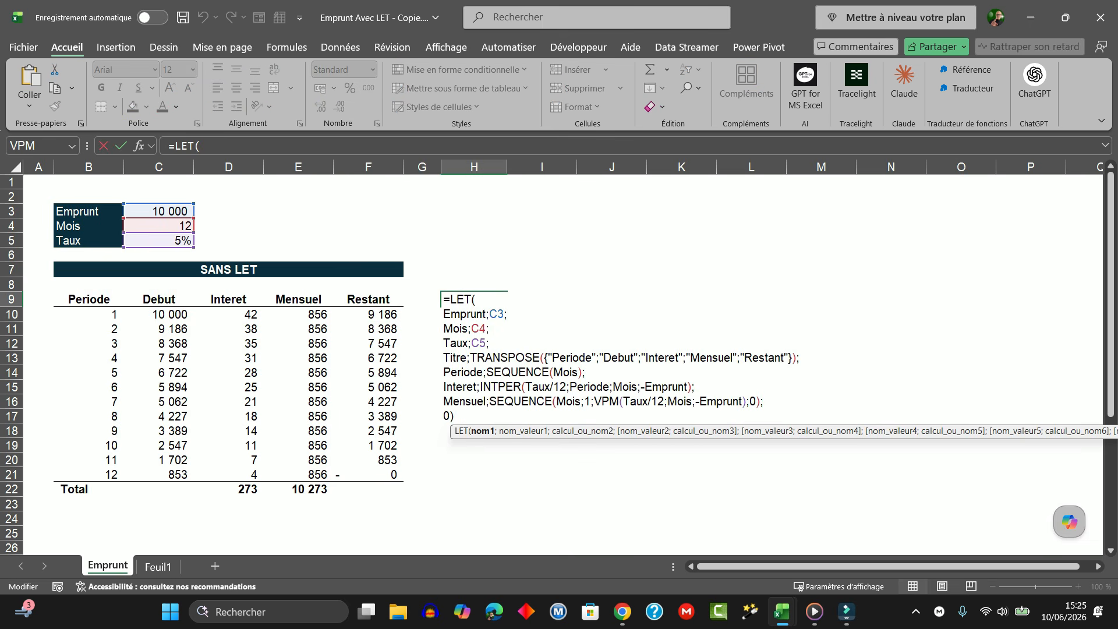
{"action": "left_click", "coordinate": [769, 402]}
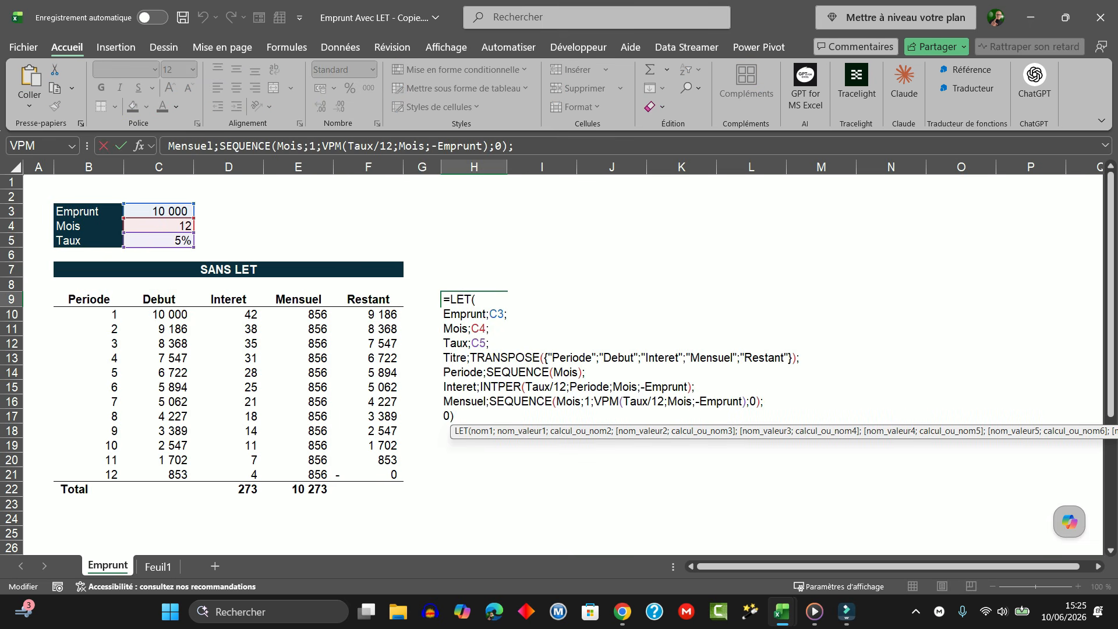
{"action": "key", "text": "alt+Return"}
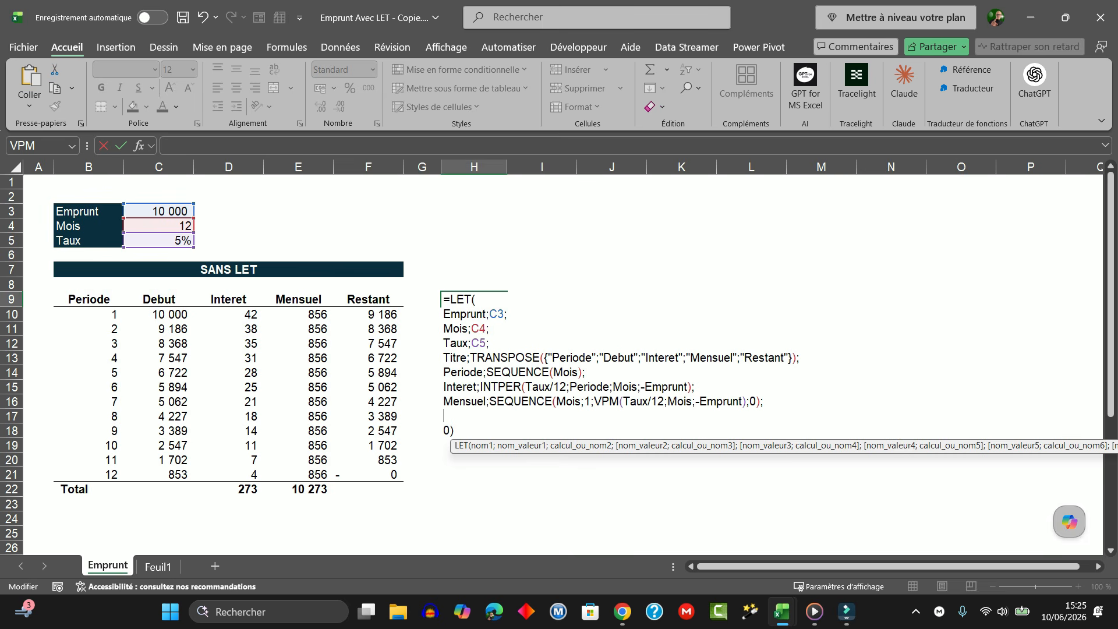
{"action": "type", "text": "R"}
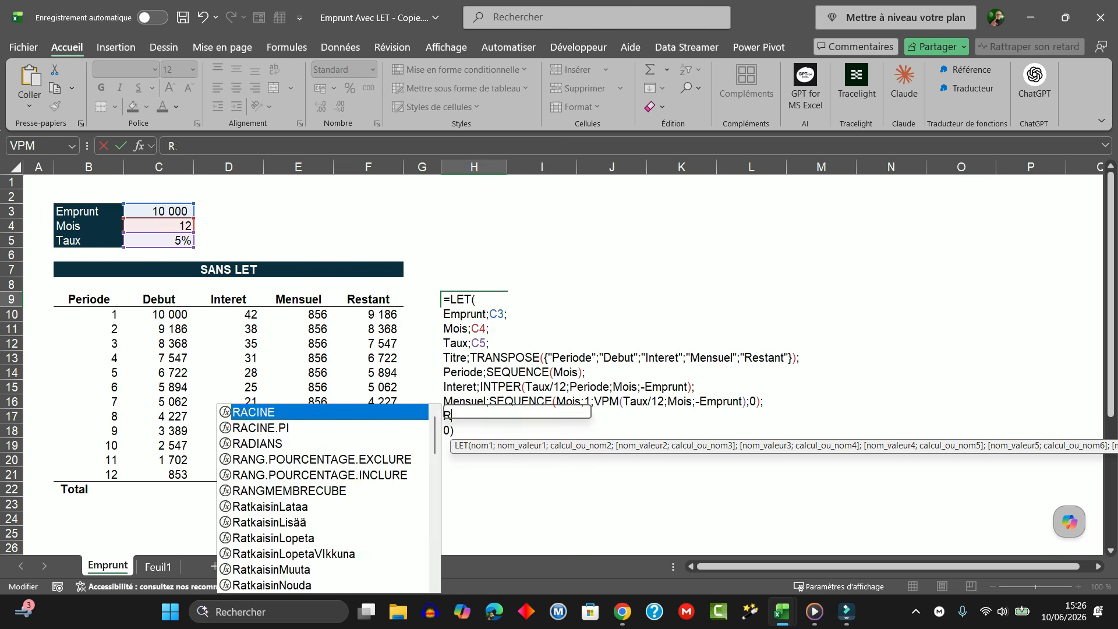
{"action": "type", "text": "estant;"}
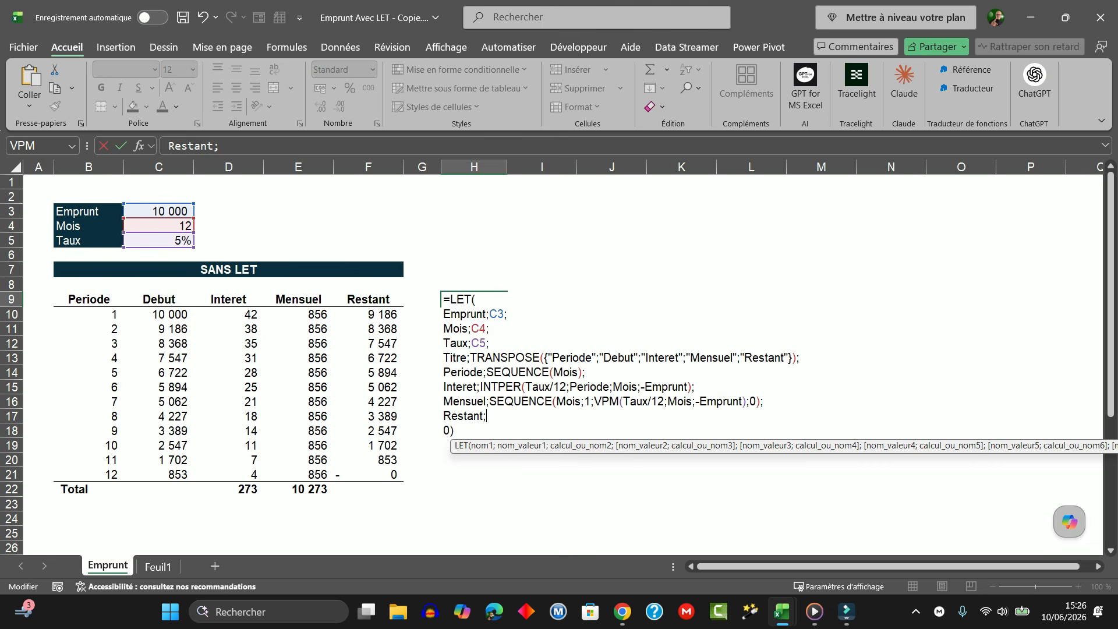
{"action": "key", "text": "ctrl+v"}
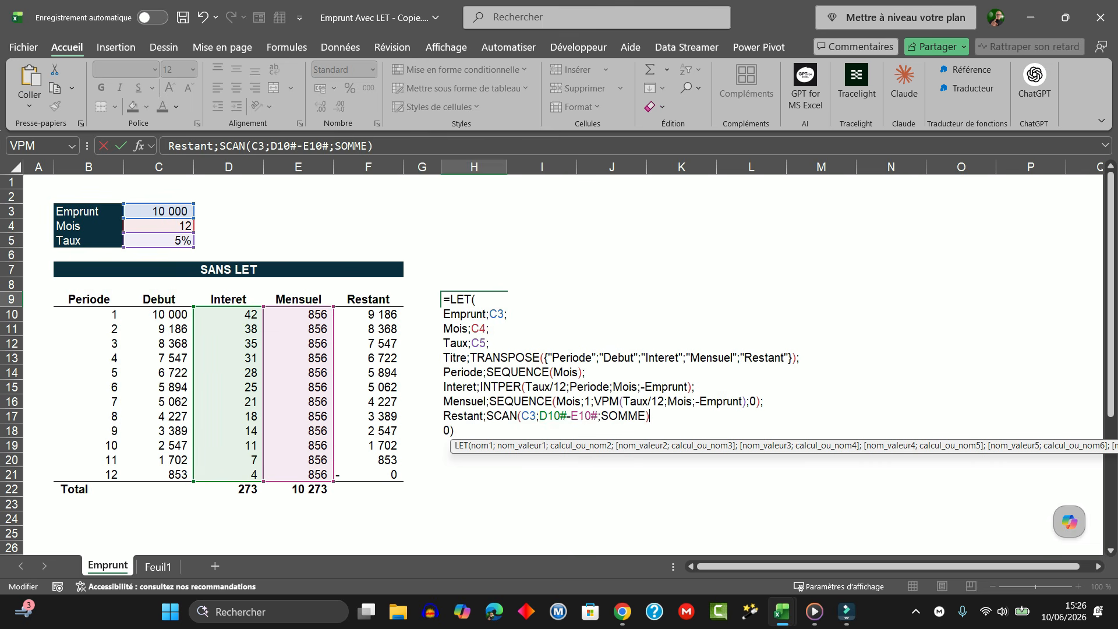
- In Restant's SCAN expression, replace the initial value C3 with Emprunt and D10# with Interet
{"action": "left_click", "coordinate": [532, 414]}
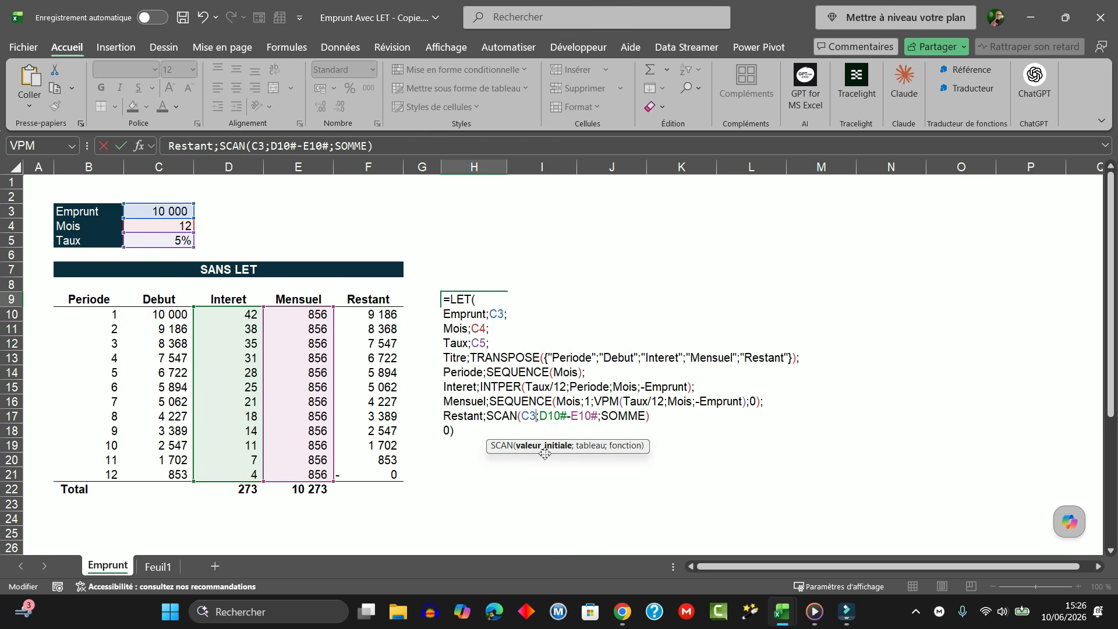
{"action": "key", "text": "BackSpace"}
{"action": "key", "text": "BackSpace"}
{"action": "type", "text": "Emprunt"}
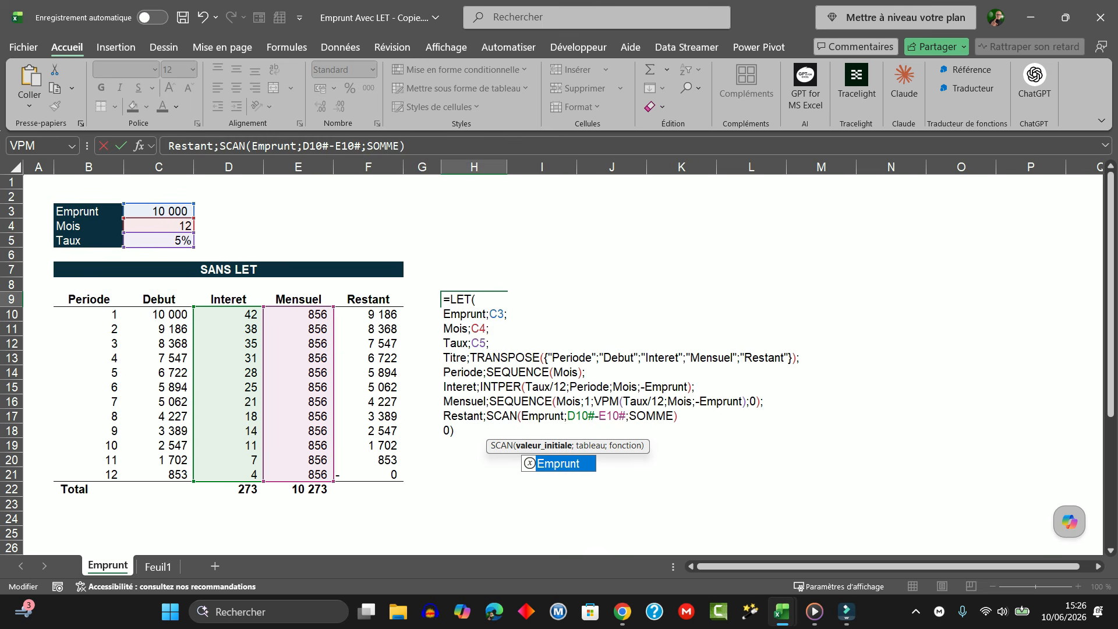
{"action": "left_click_drag", "start_coordinate": [595, 415], "coordinate": [568, 415]}
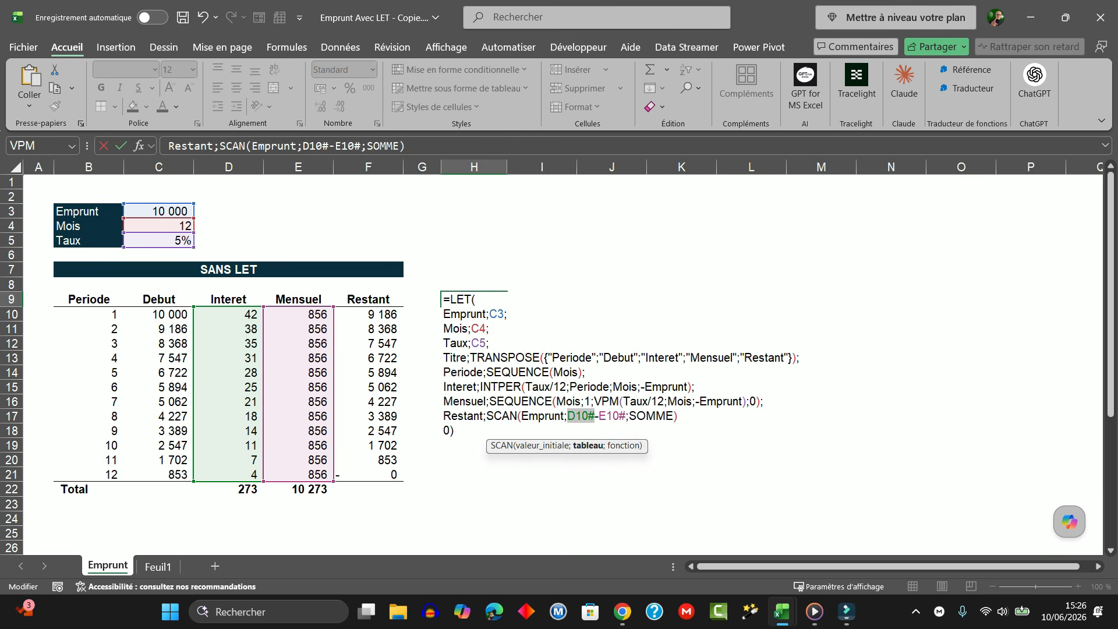
{"action": "type", "text": "Interet"}
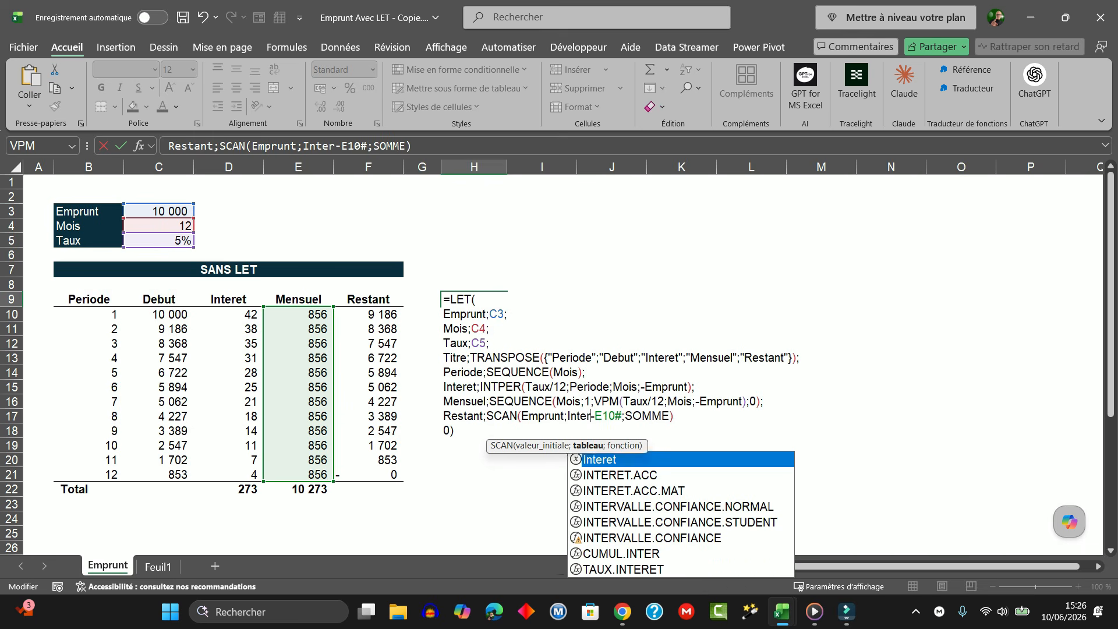
- Replace E10# with Mensuel in Restant's SCAN, end the expression with a semicolon, and confirm the H9 formula
{"action": "left_click_drag", "start_coordinate": [632, 415], "coordinate": [605, 415]}
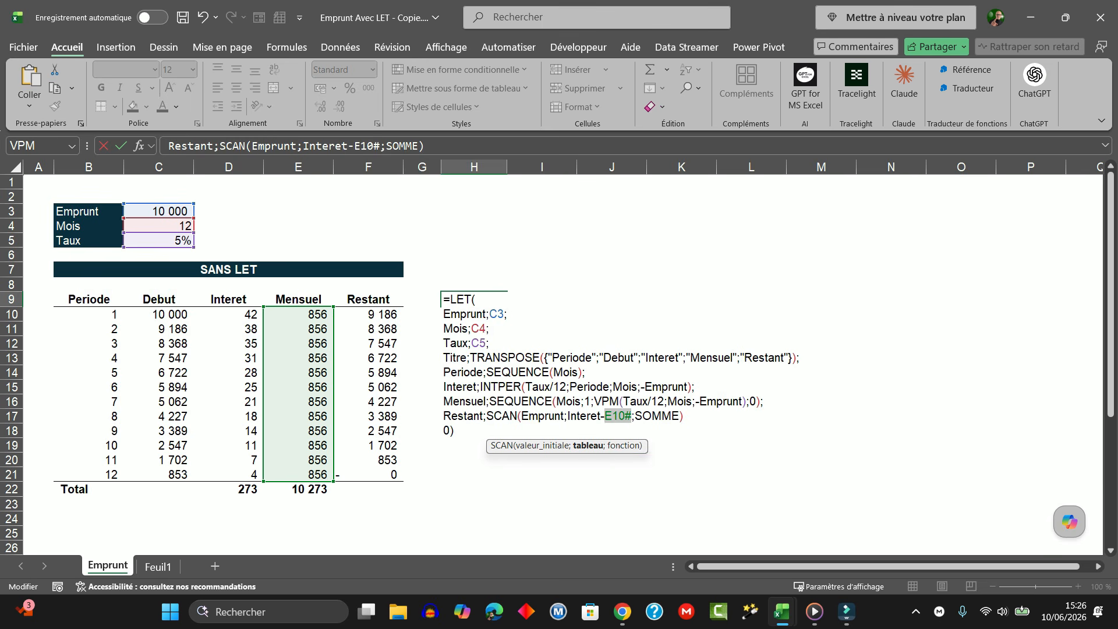
{"action": "type", "text": "Mensue"}
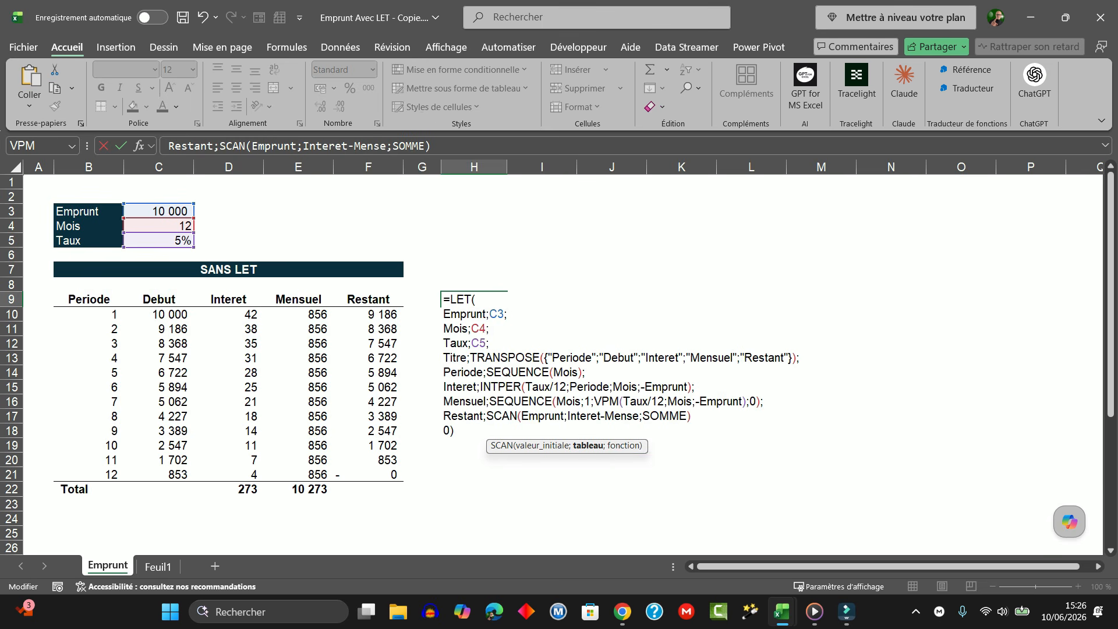
{"action": "type", "text": "l"}
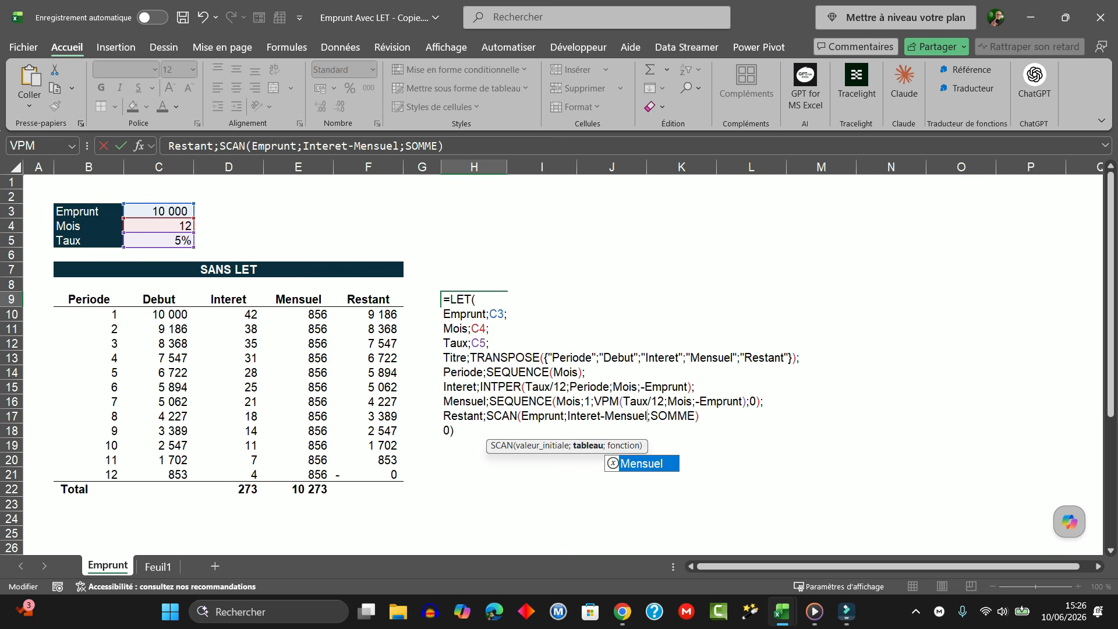
{"action": "left_click", "coordinate": [702, 415]}
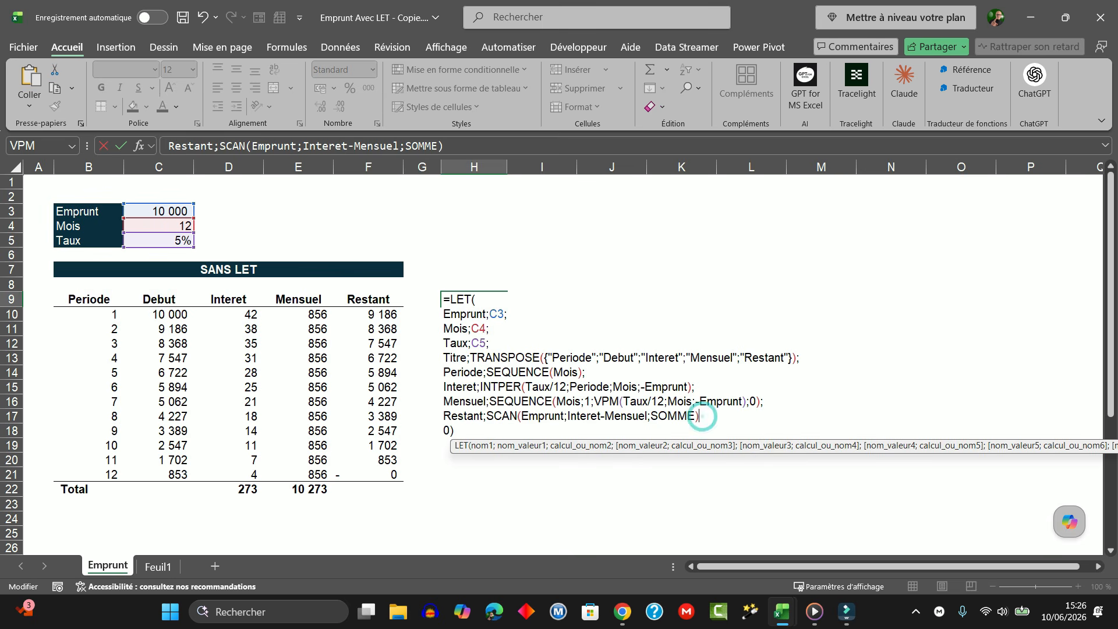
{"action": "type", "text": ";"}
{"action": "key", "text": "Return"}
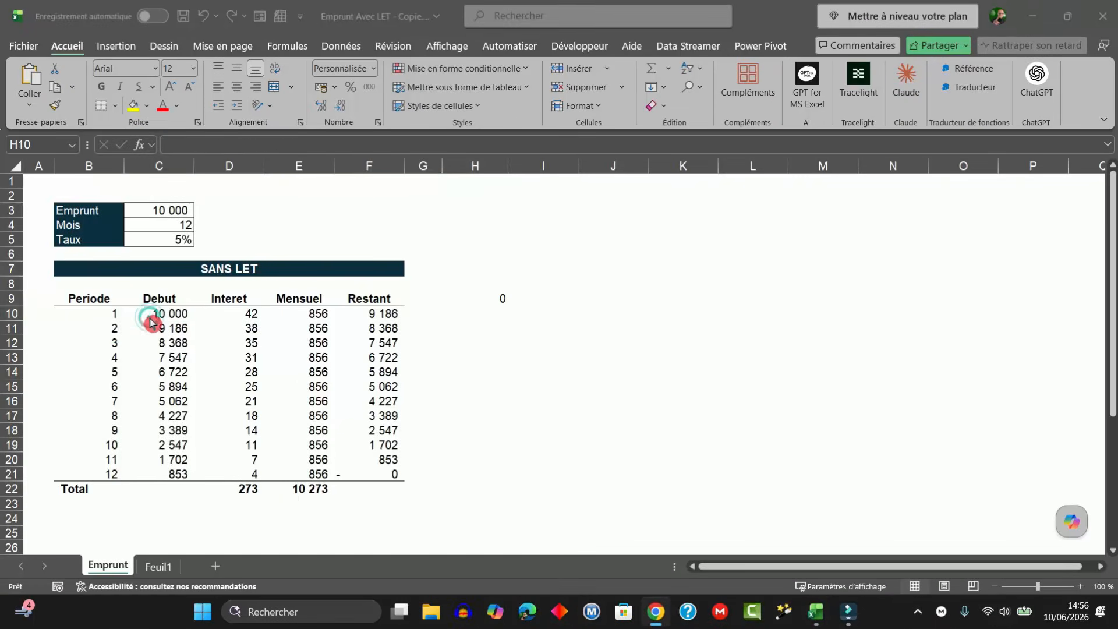
- Copy the text EXCLURE(ASSEMB.V(C3;F10#);-1) from the opening balance formula in C10, without its equals sign
{"action": "left_click", "coordinate": [158, 314]}
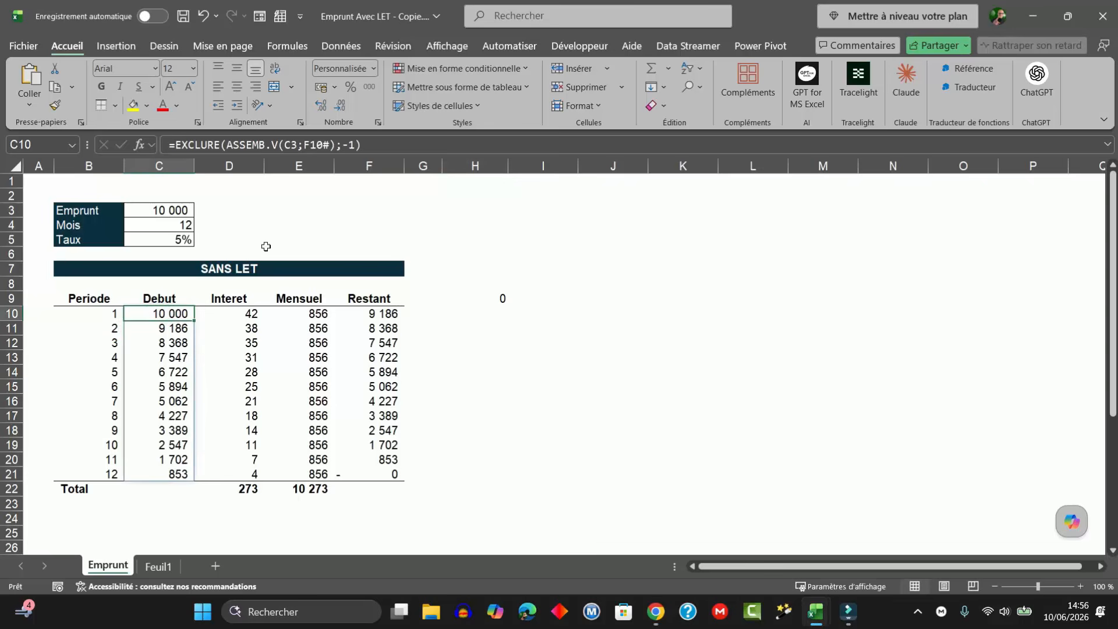
{"action": "left_click", "coordinate": [373, 145]}
{"action": "left_click_drag", "start_coordinate": [239, 144], "coordinate": [175, 145]}
{"action": "key", "text": "ctrl+c"}
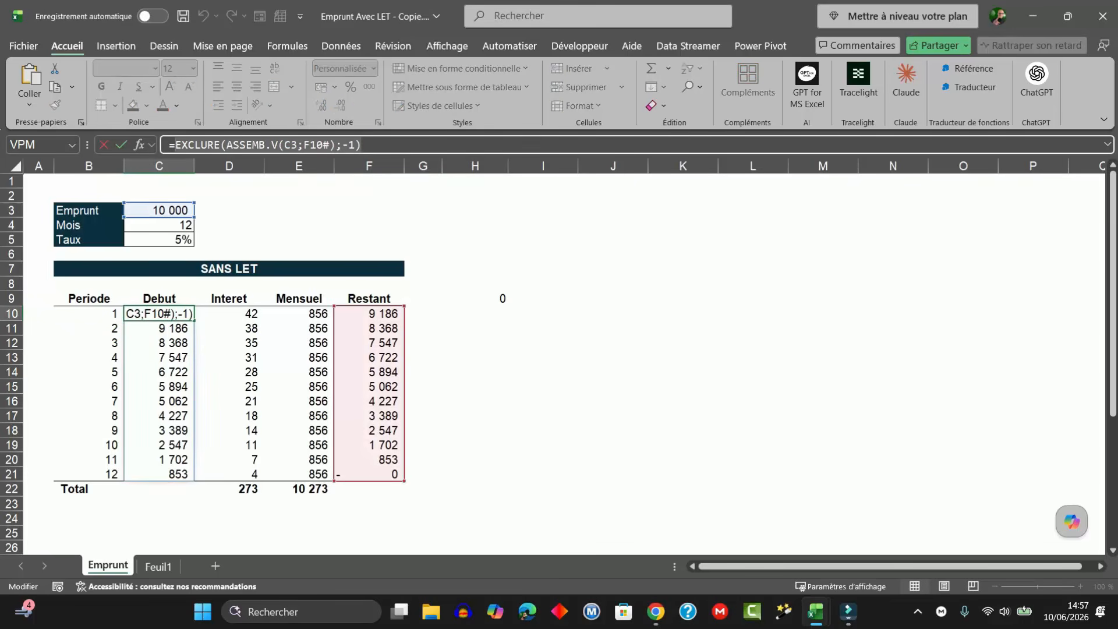
{"action": "key", "text": "Escape"}
- Add the variable Debut on a new line of H9's LET formula with the copied EXCLURE expression
{"action": "double_click", "coordinate": [490, 300]}
{"action": "type", "text": "=LET( Emprunt;C3; Mois;C4; Taux;C5; Titre;TRANSPOSE({\"Periode\";\"Debut\";\"Interet\";\"Mensuel\";\"Restant\"}); Periode;SEQUENCE(Mois); Interet;INTPER(Taux/12;Periode;Mois;-Emprunt); Mensuel;SEQUENCE(Mois;1;VPM(Taux/12;Mois;-Emprunt);0); Restant;SCAN(Emprunt;Interet-Mensuel;SOMME);0)"}
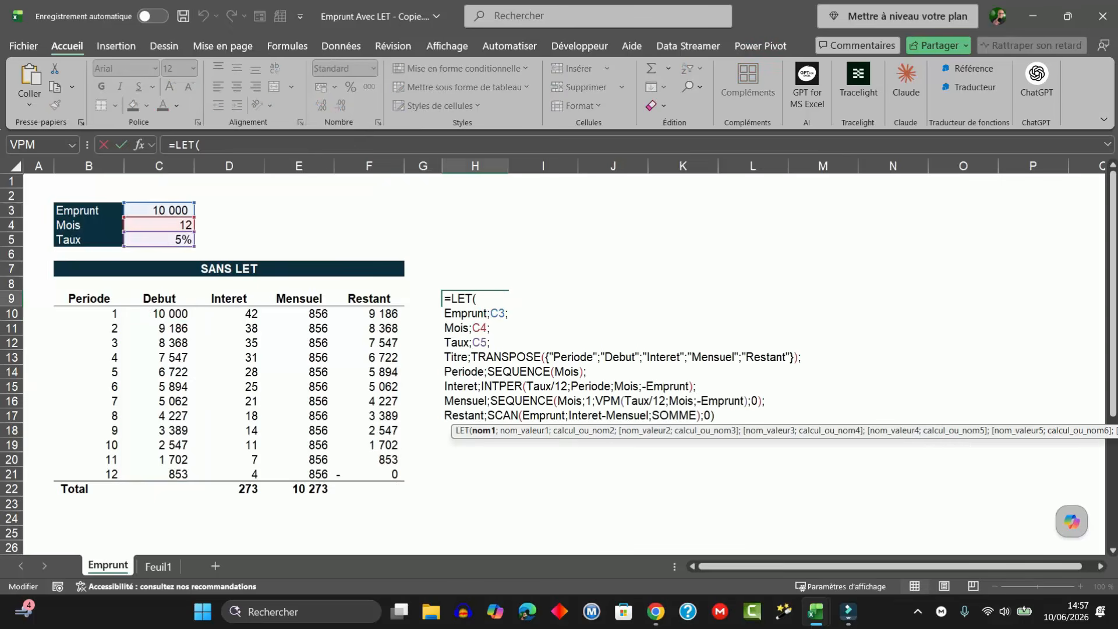
{"action": "left_click", "coordinate": [704, 415]}
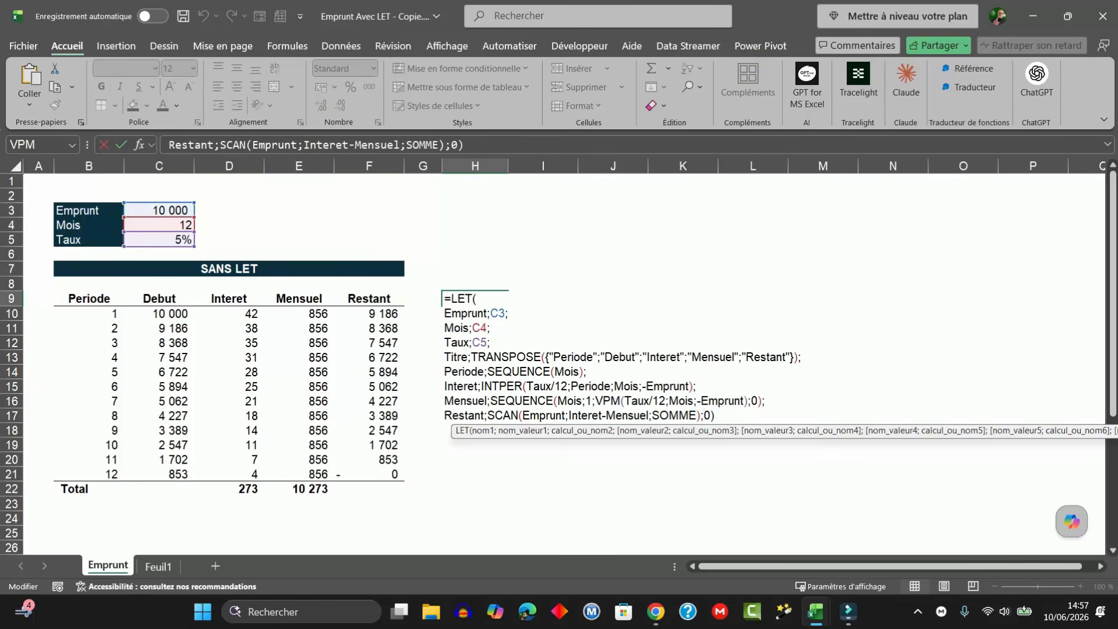
{"action": "key", "text": "alt+Return"}
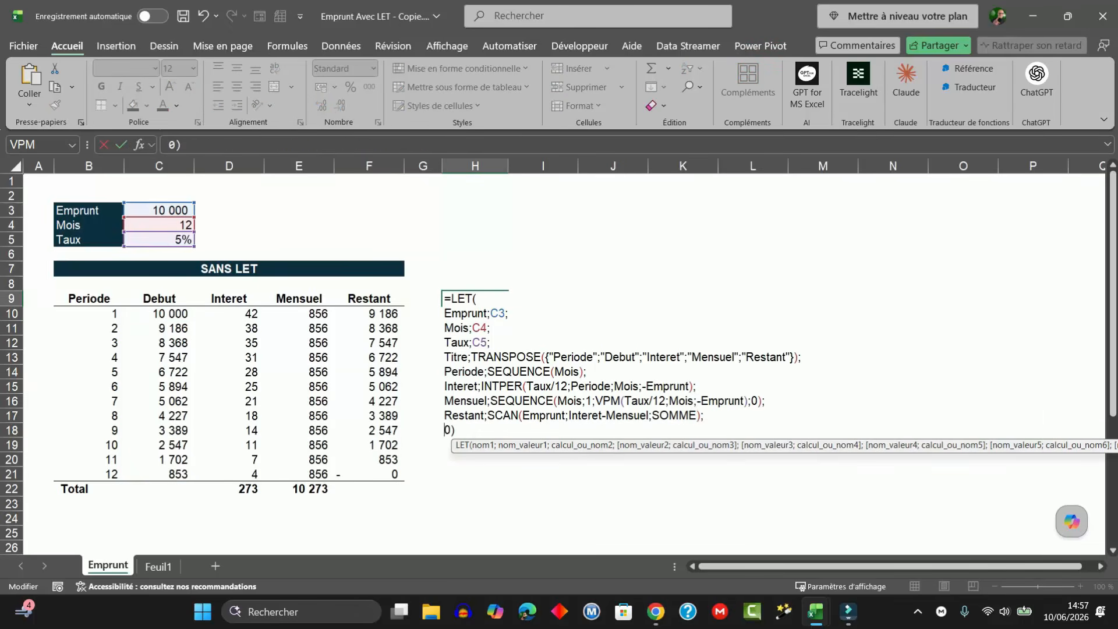
{"action": "type", "text": "Debut;"}
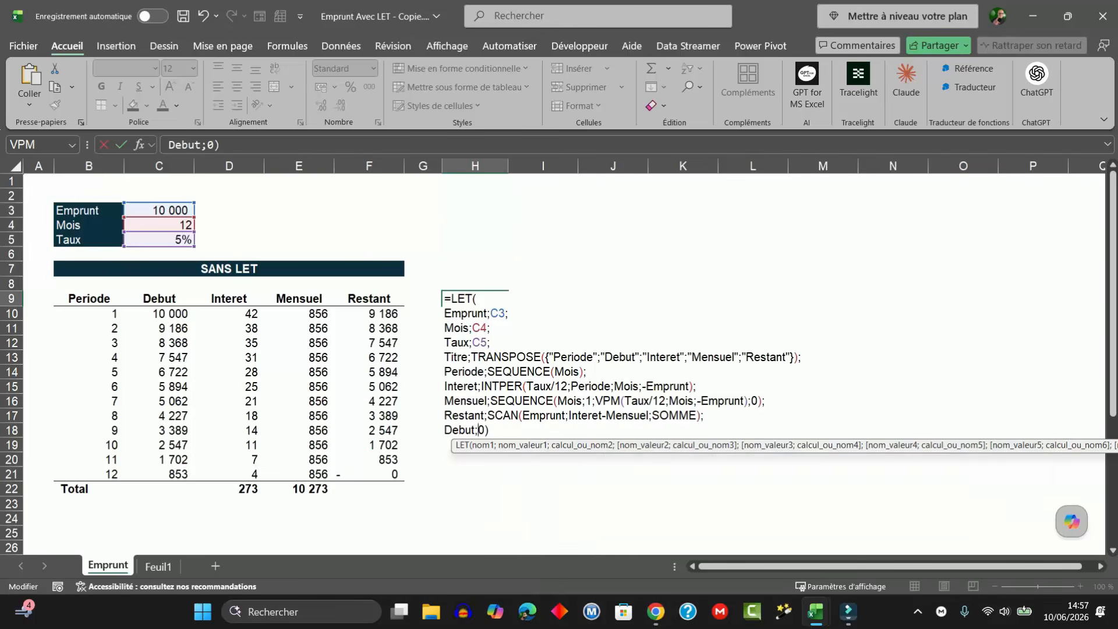
{"action": "key", "text": "ctrl+v"}
- Replace C3 with Emprunt in the ASSEMB.V part of Debut's expression
{"action": "left_click", "coordinate": [610, 430]}
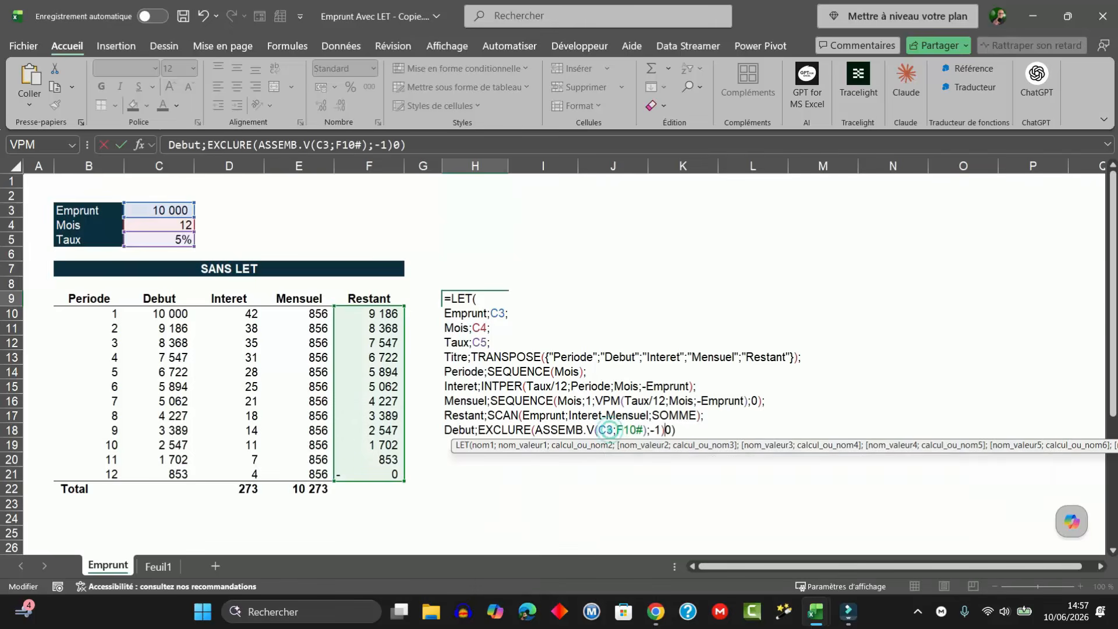
{"action": "key", "text": "BackSpace"}
{"action": "key", "text": "BackSpace"}
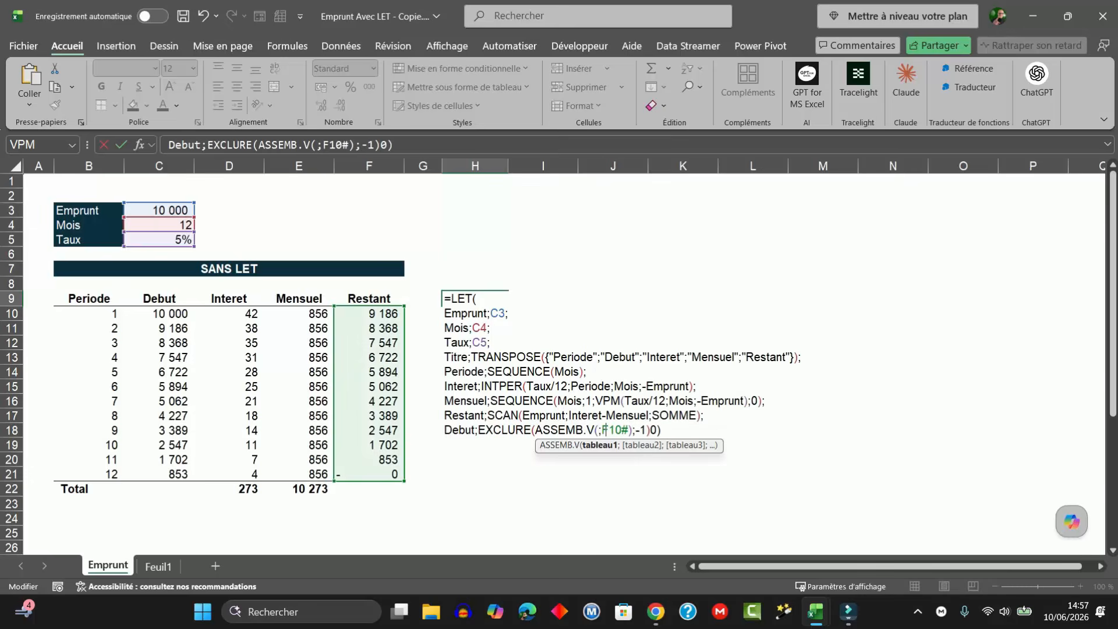
{"action": "type", "text": "Emprunt"}
- Replace F10# with Restant inside Debut's ASSEMB.V, add a semicolon before the closing 0, and confirm the H9 formula
{"action": "key", "text": "Right"}
{"action": "key", "text": "Right"}
{"action": "key", "text": "Right"}
{"action": "key", "text": "Right"}
{"action": "key", "text": "Right"}
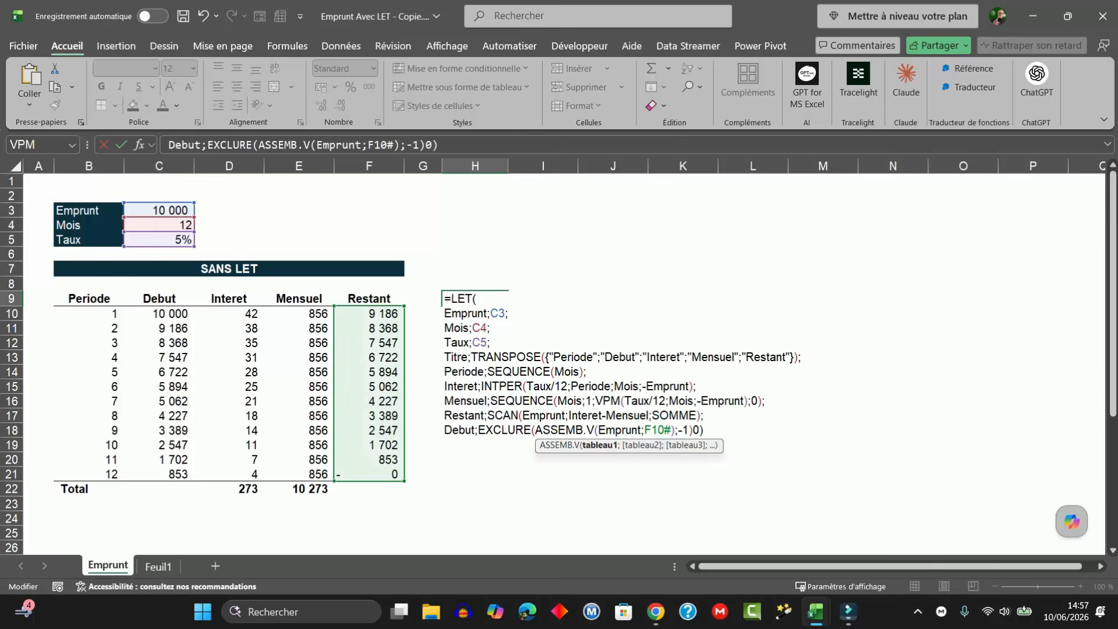
{"action": "key", "text": "shift+Left"}
{"action": "key", "text": "shift+Left"}
{"action": "key", "text": "shift+Left"}
{"action": "key", "text": "shift+Left"}
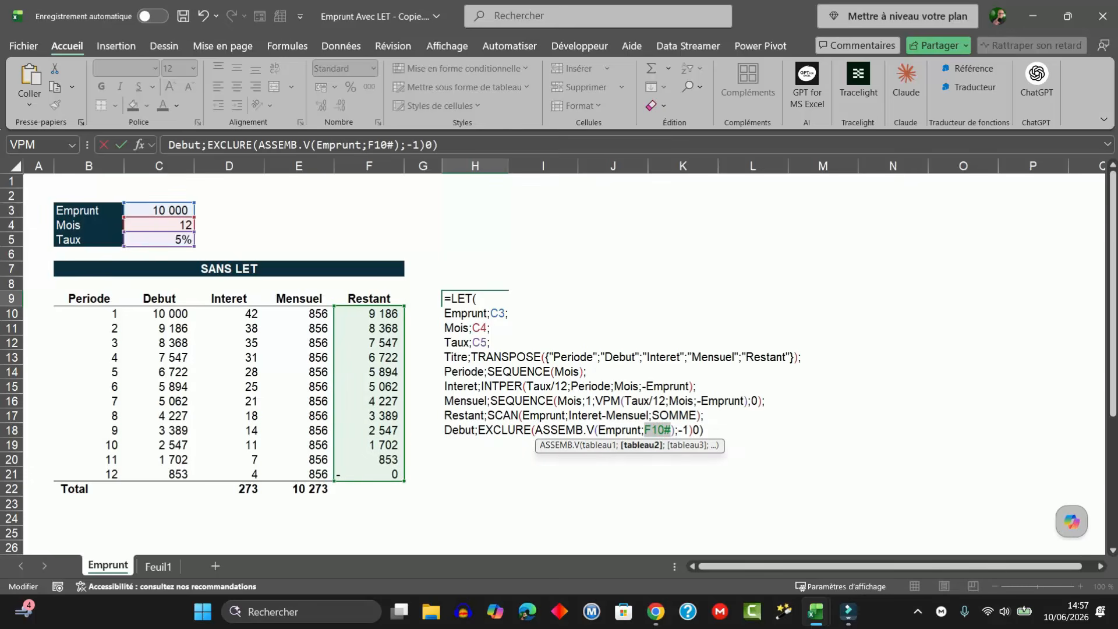
{"action": "type", "text": "Restant"}
{"action": "left_click", "coordinate": [724, 429]}
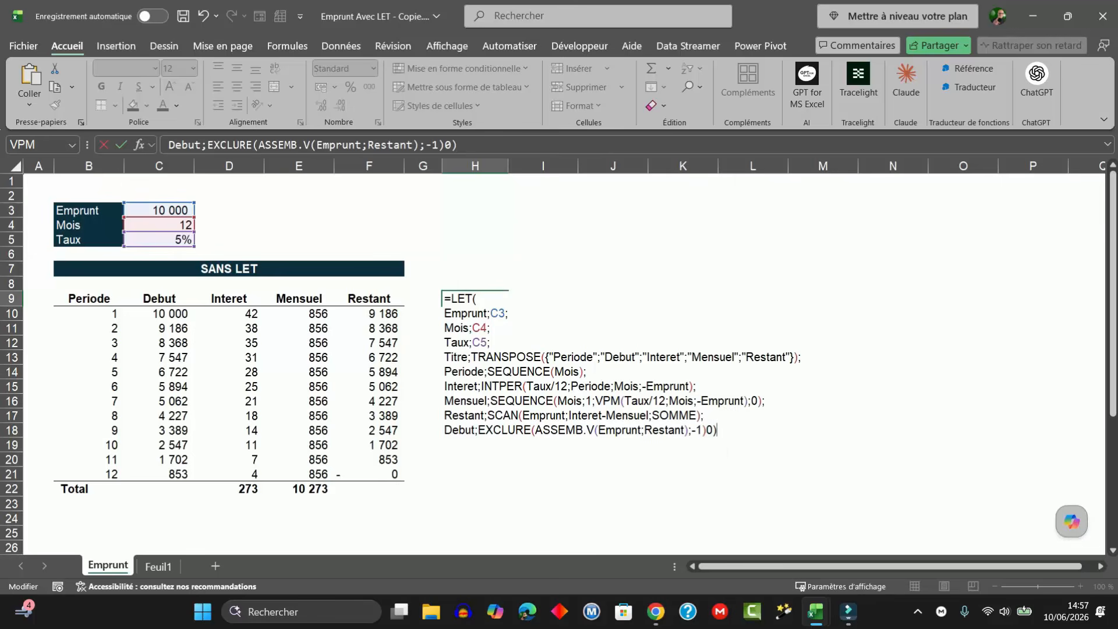
{"action": "key", "text": "Left"}
{"action": "key", "text": "Left"}
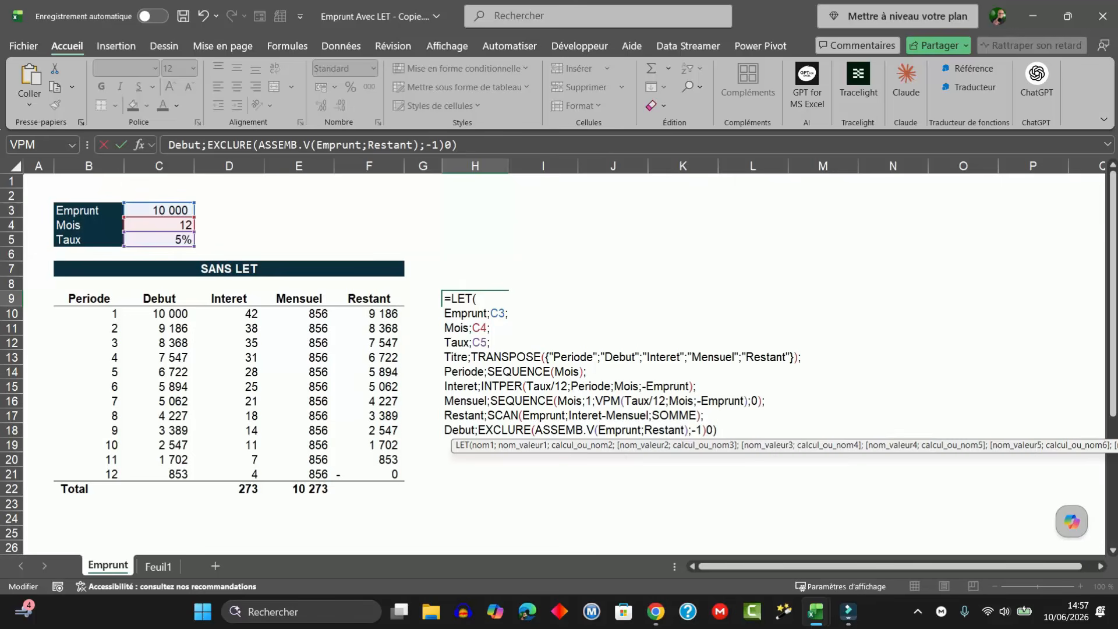
{"action": "key", "text": "ctrl+Return"}
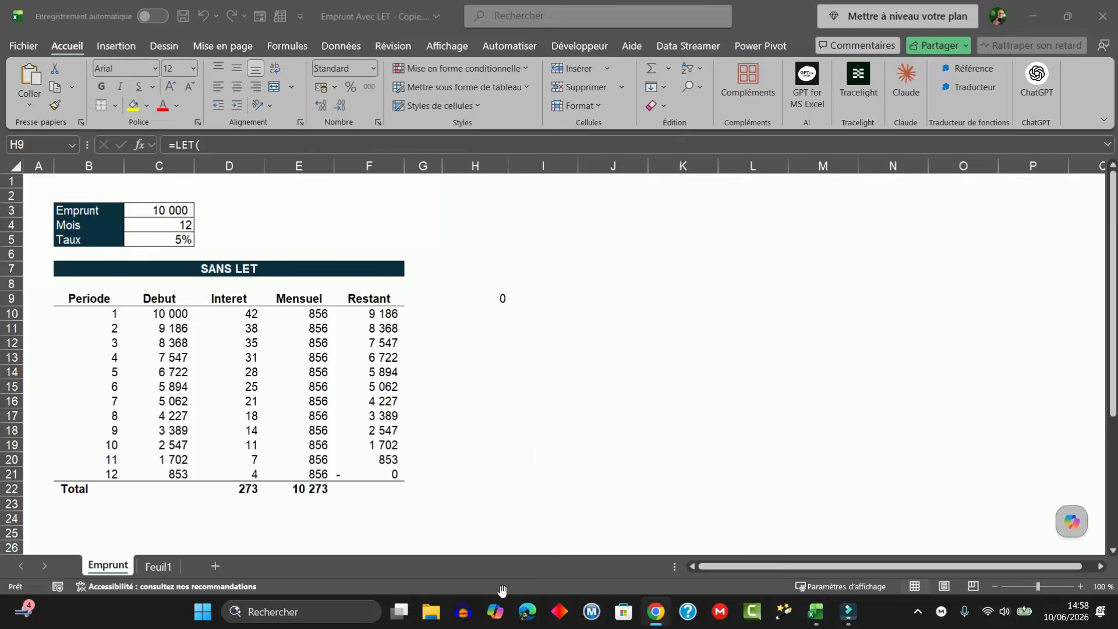
- Copy the text ASSEMB.H("Total";" ";SOMME(D10#);SOMME(E10#);" ") from the total row formula in B22, without its equals sign
{"action": "left_click", "coordinate": [70, 488]}
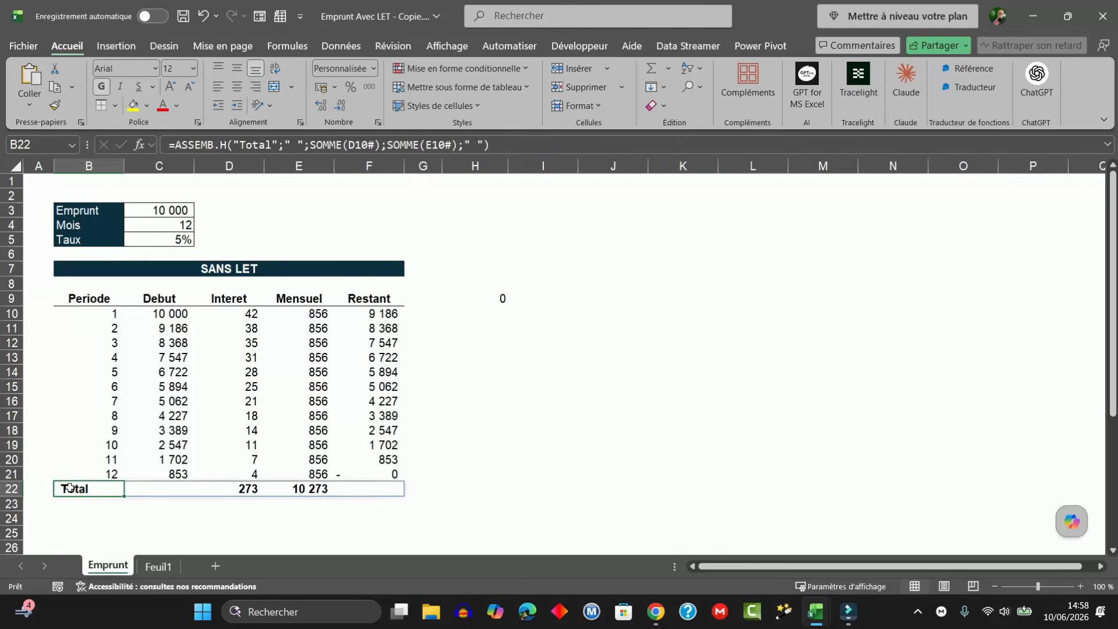
{"action": "left_click", "coordinate": [511, 145]}
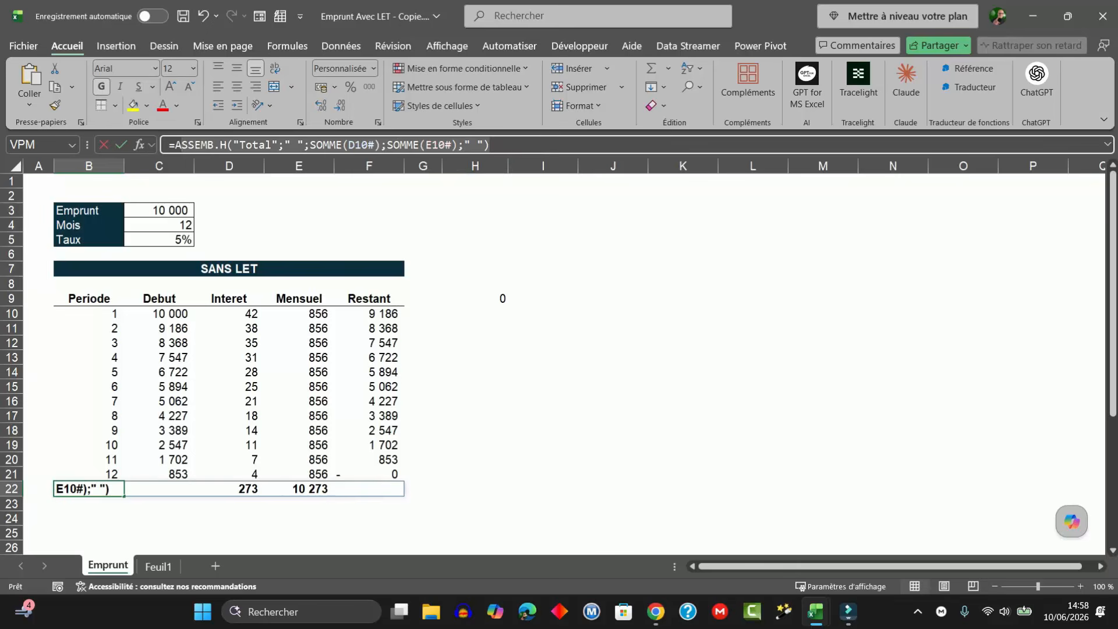
{"action": "left_click", "coordinate": [174, 144]}
{"action": "key", "text": "Escape"}
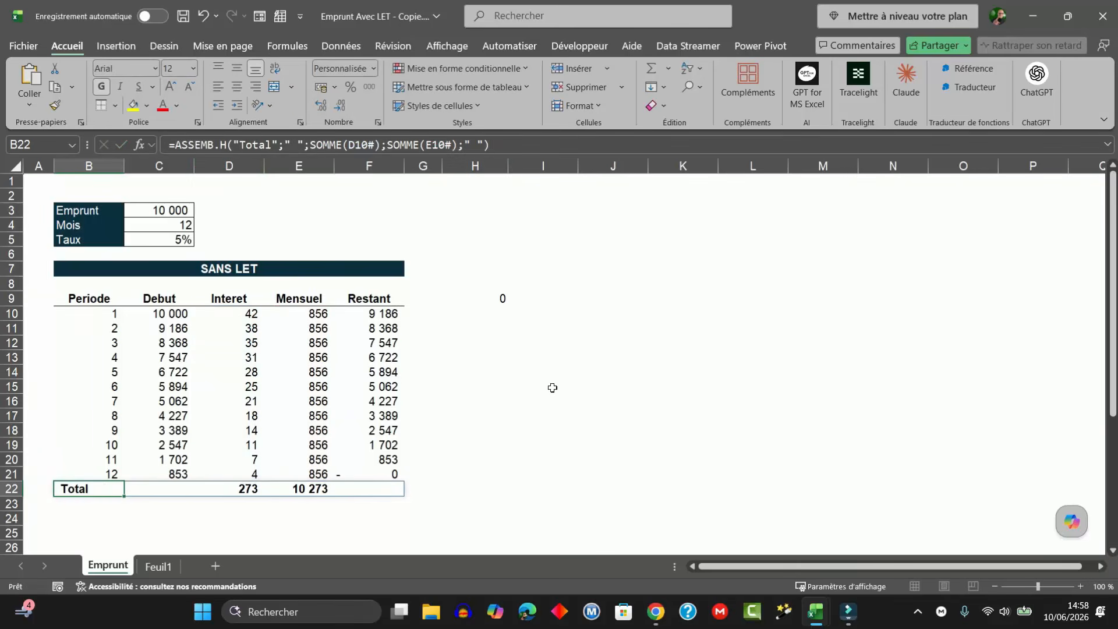
- Add the variable Total on a new line of H9's LET formula with the copied ASSEMB.H expression
{"action": "left_click", "coordinate": [486, 295]}
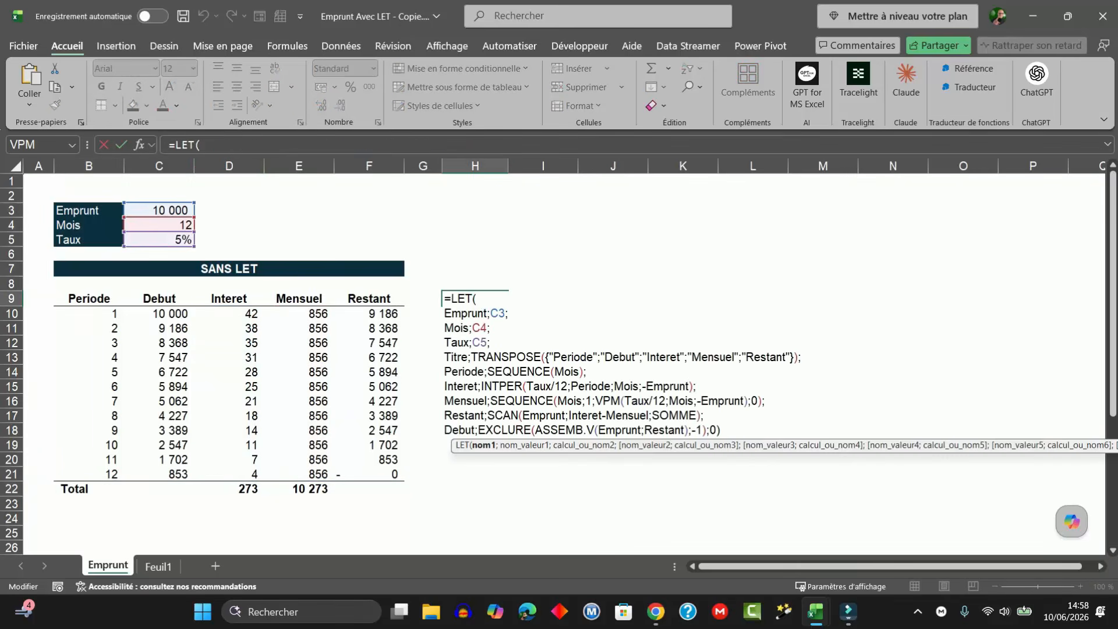
{"action": "left_click", "coordinate": [710, 430]}
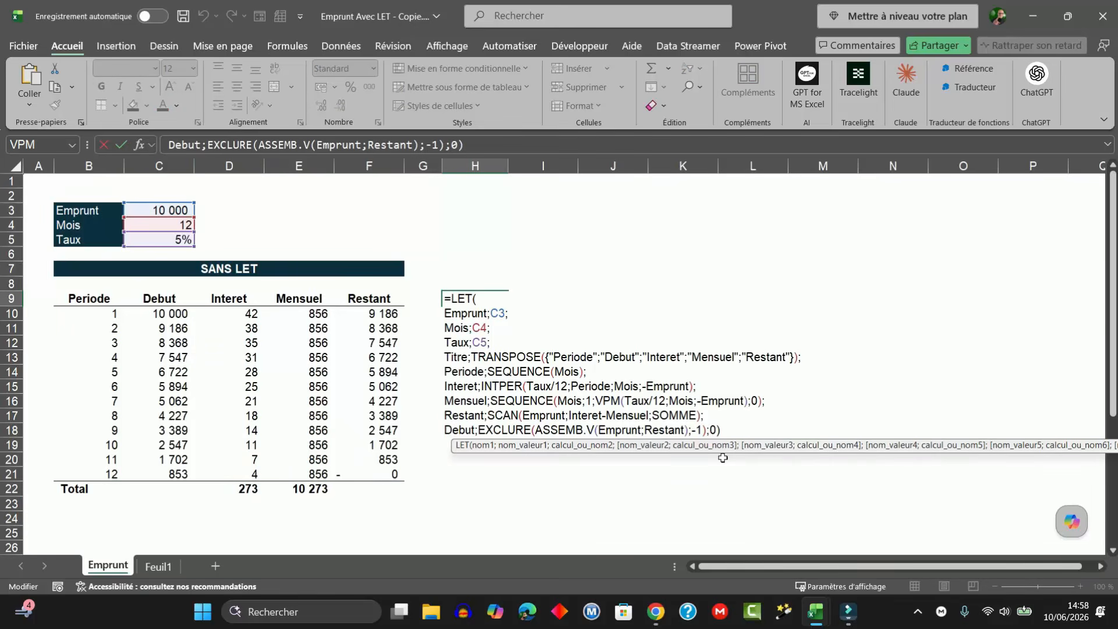
{"action": "key", "text": "alt+Return"}
{"action": "type", "text": "Total"}
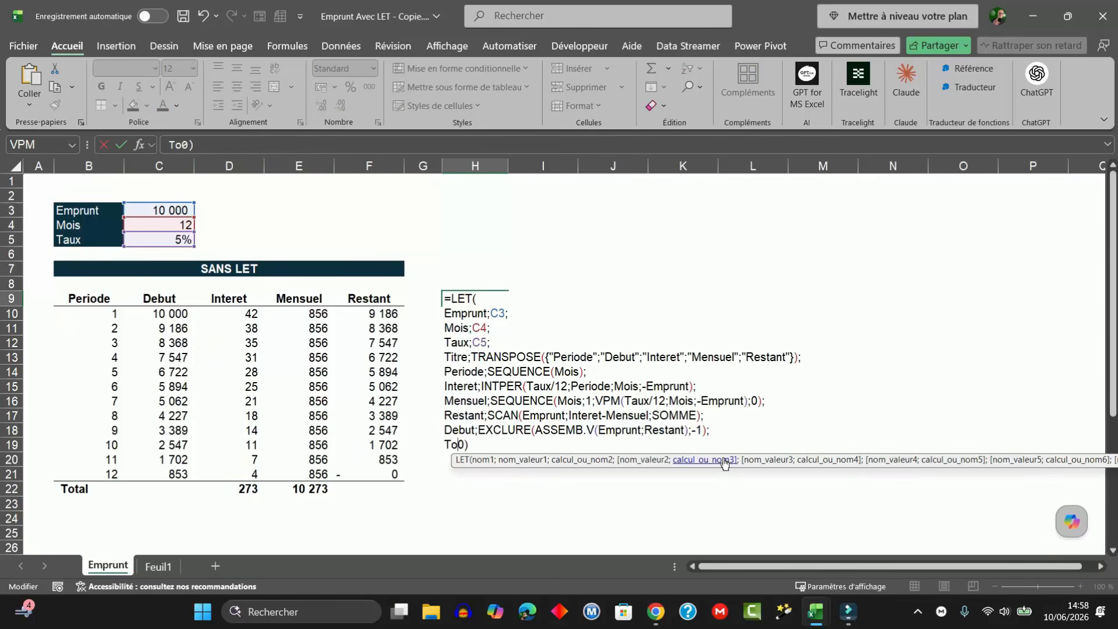
{"action": "type", "text": ";"}
{"action": "type", "text": "ASSEMB.H(\"Total\";\" \";SOMME(D10#);SOMME(E10#);\" \")"}
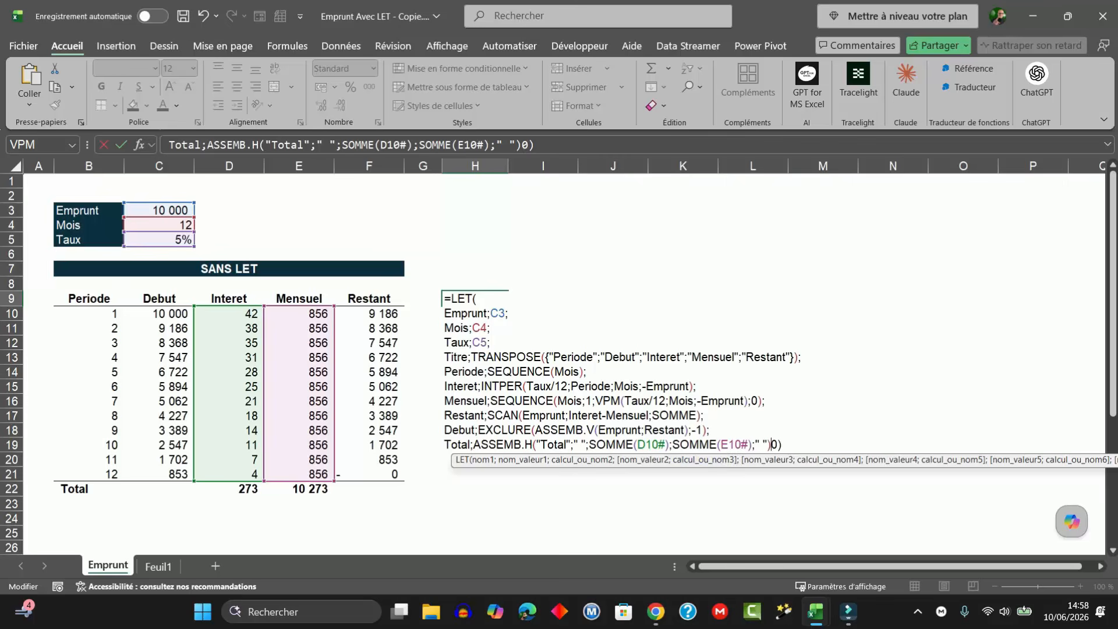
- Replace D10# with Interet and E10# with Mensuel in Total's sums, add a semicolon before the closing 0, and confirm the formula
{"action": "left_click_drag", "start_coordinate": [666, 443], "coordinate": [637, 445]}
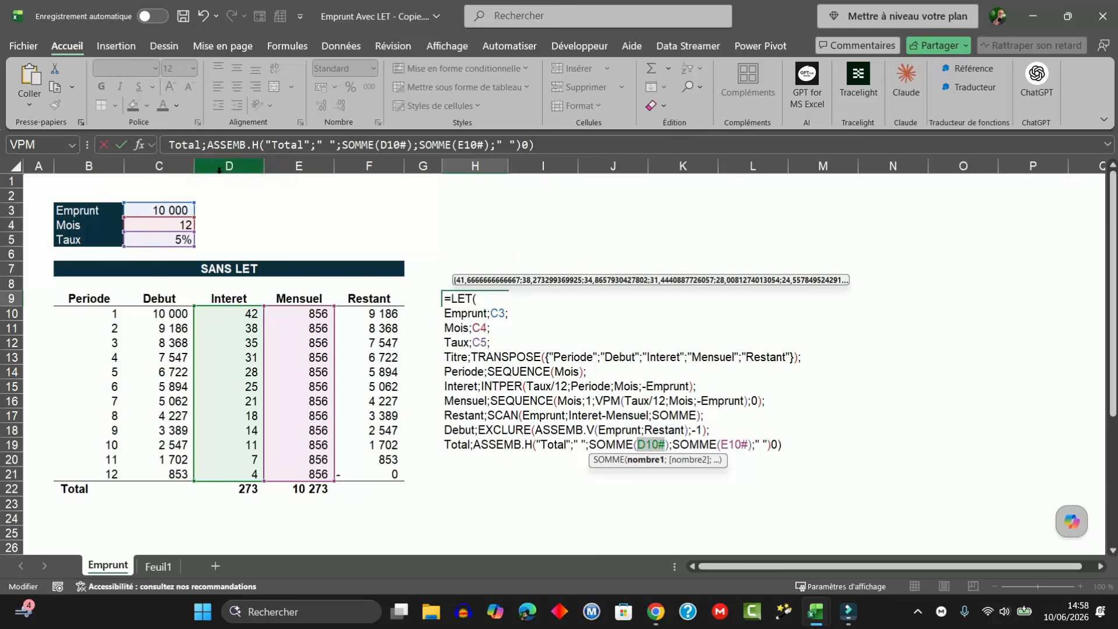
{"action": "type", "text": "Interet"}
{"action": "left_click_drag", "start_coordinate": [754, 444], "coordinate": [727, 444]}
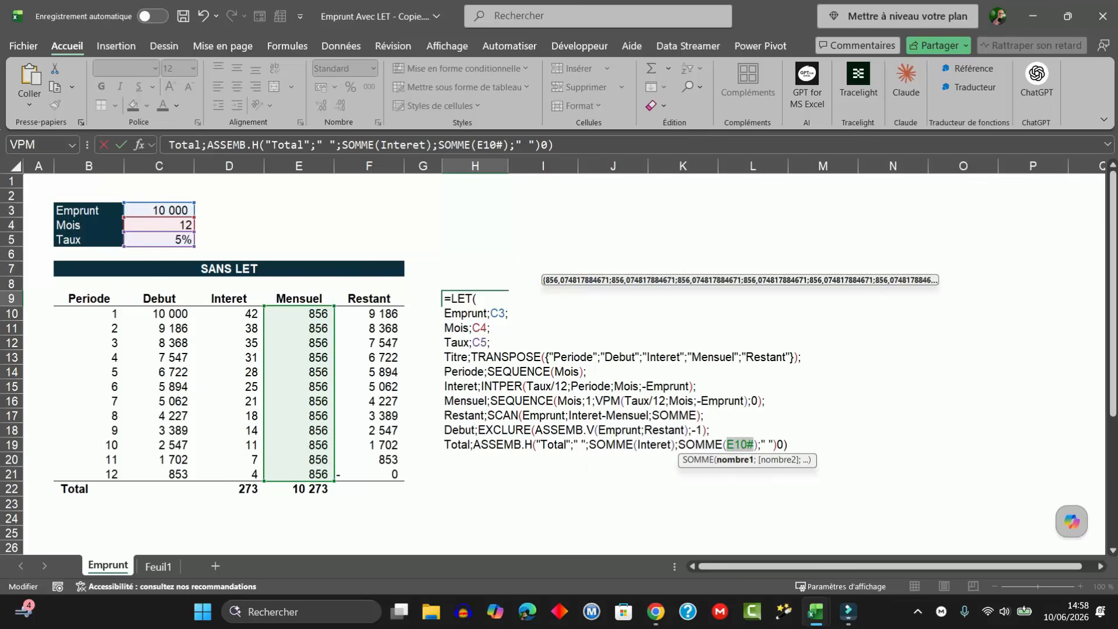
{"action": "type", "text": "Mensuel"}
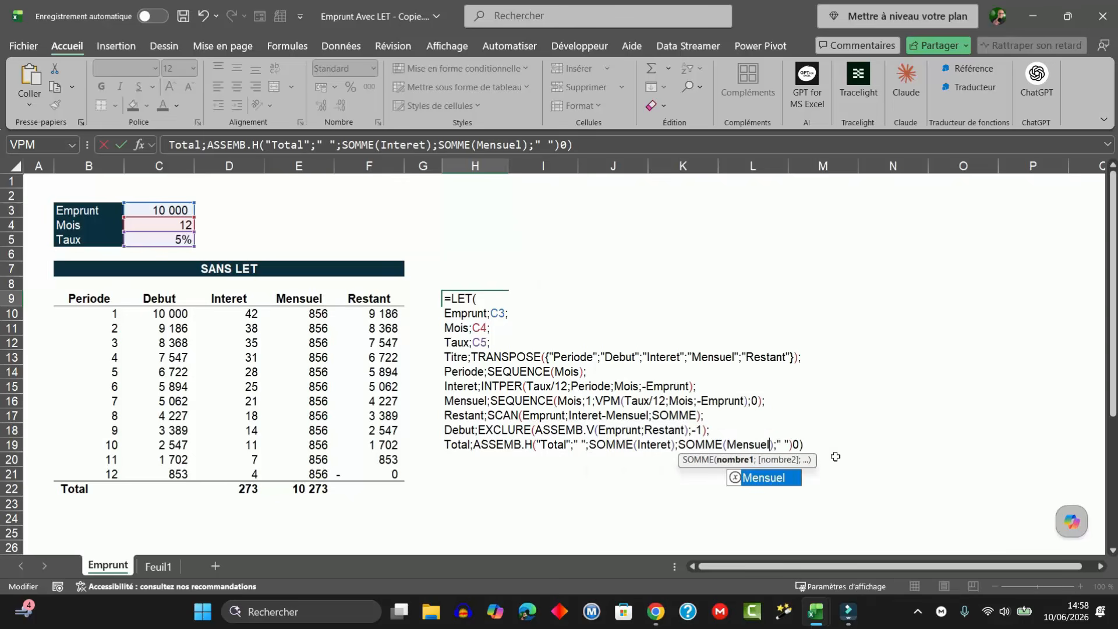
{"action": "left_click", "coordinate": [793, 445]}
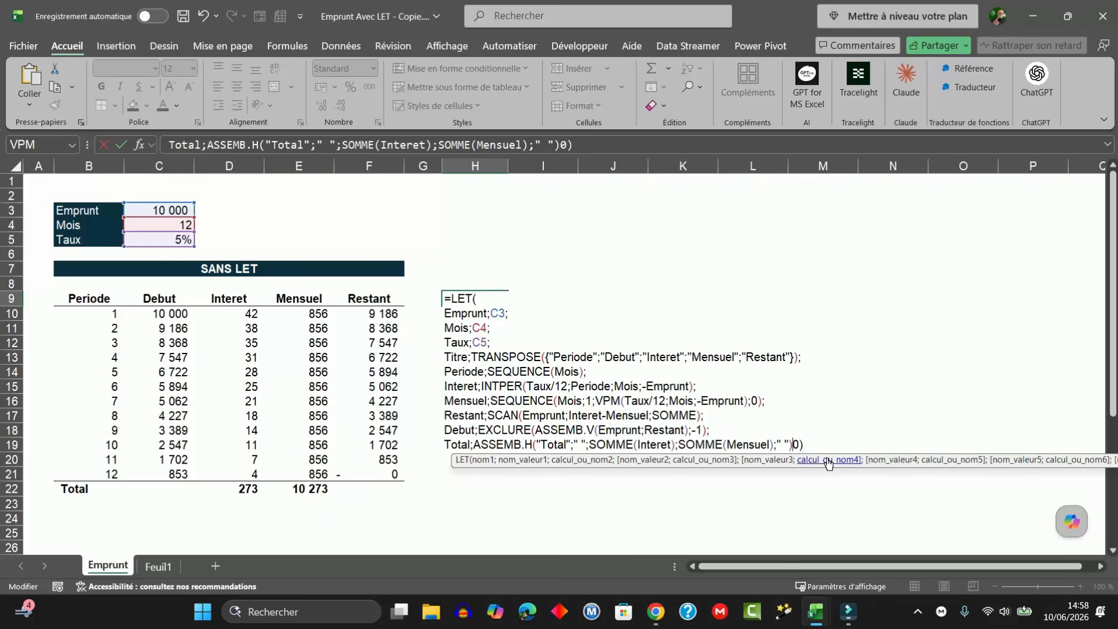
{"action": "type", "text": ";"}
{"action": "key", "text": "Return"}
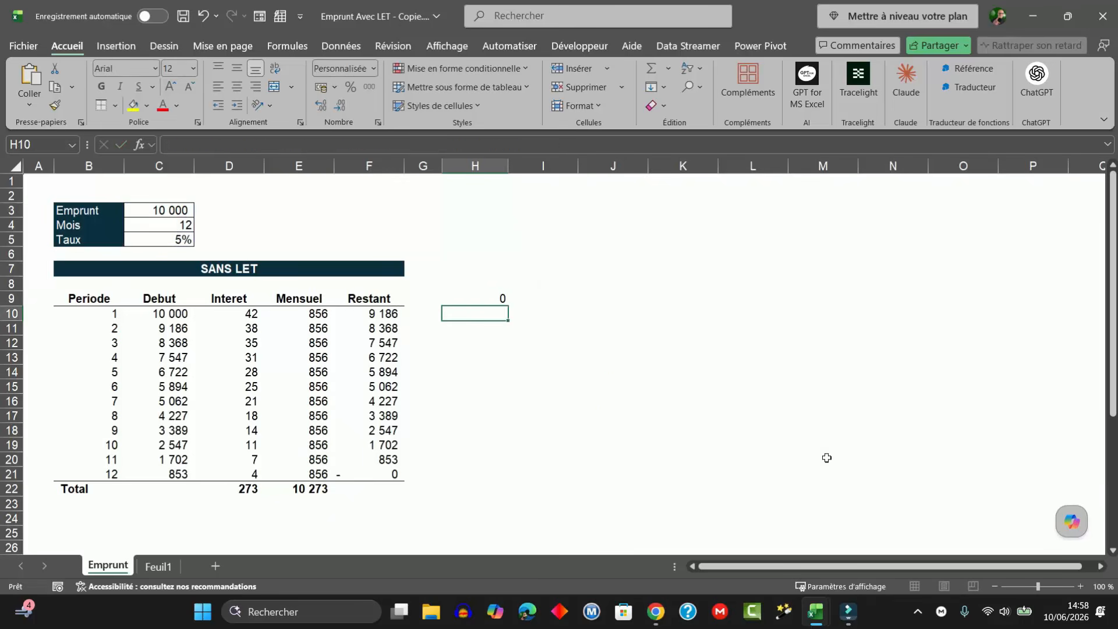
- Replace the closing 0 of H9's LET formula with ASSEMB.H(Periode;Debut;Interet;Mensuel;Restant) on a new line
{"action": "key", "text": "Up"}
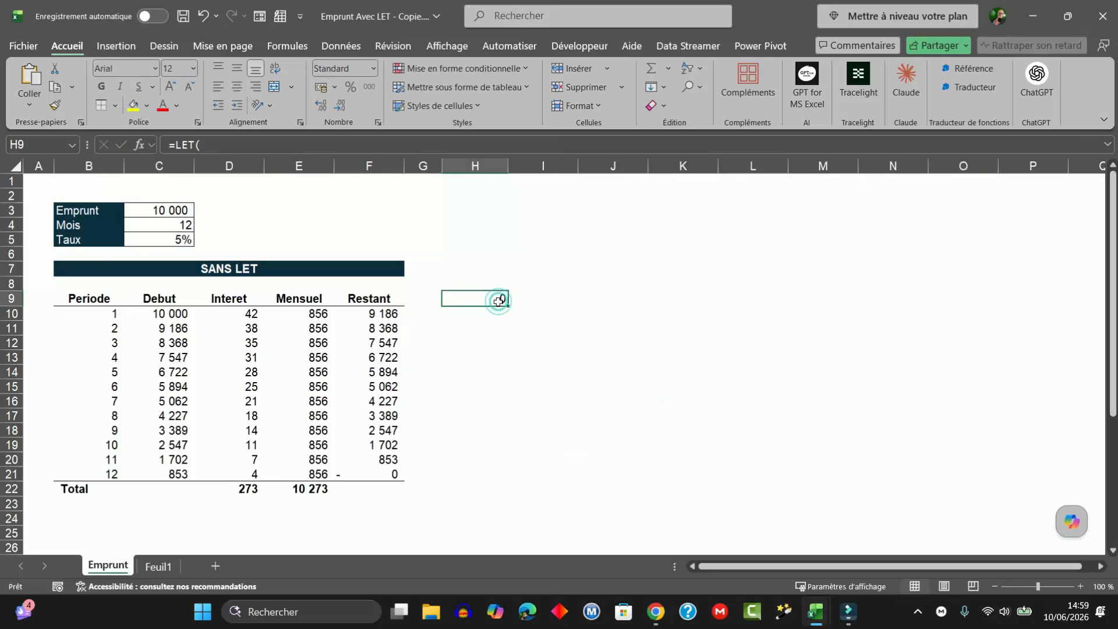
{"action": "double_click", "coordinate": [501, 300]}
{"action": "double_click", "coordinate": [799, 445]}
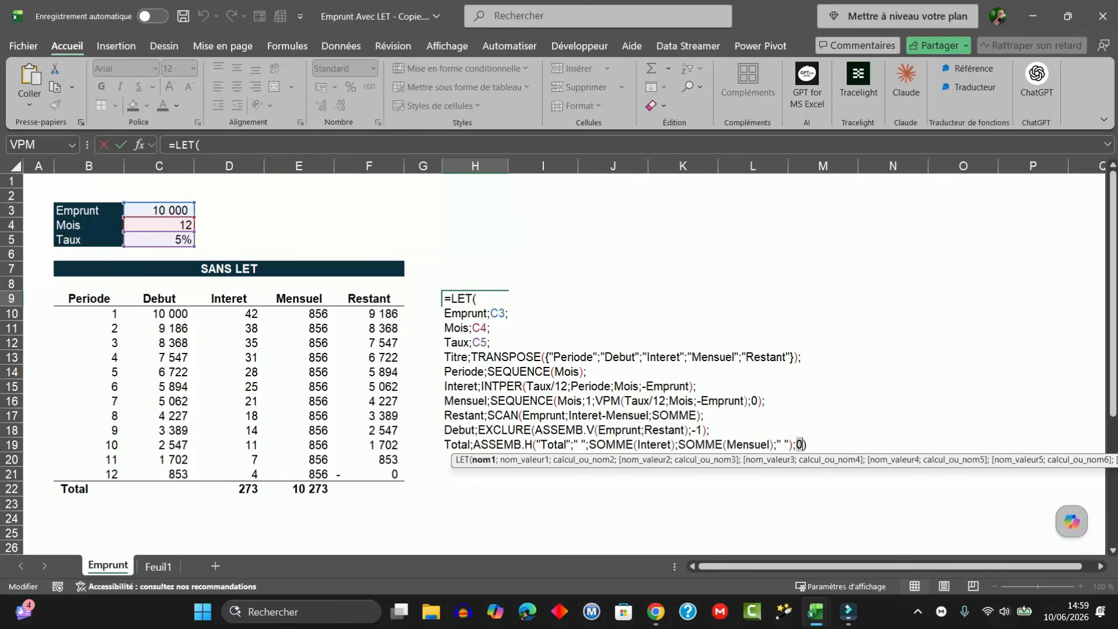
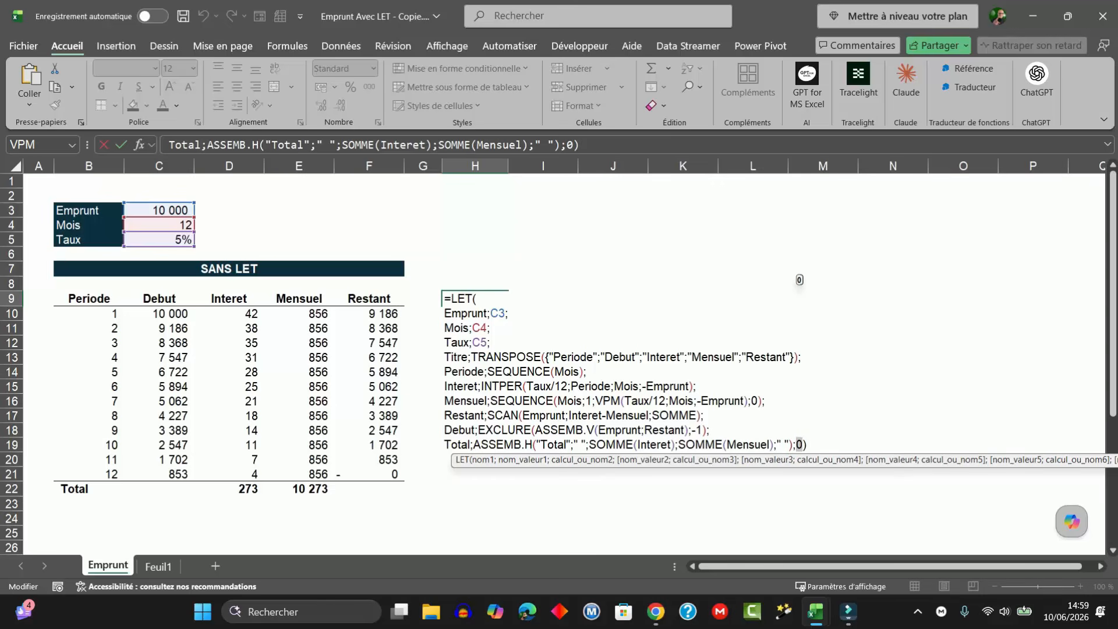
{"action": "key", "text": "alt+Return"}
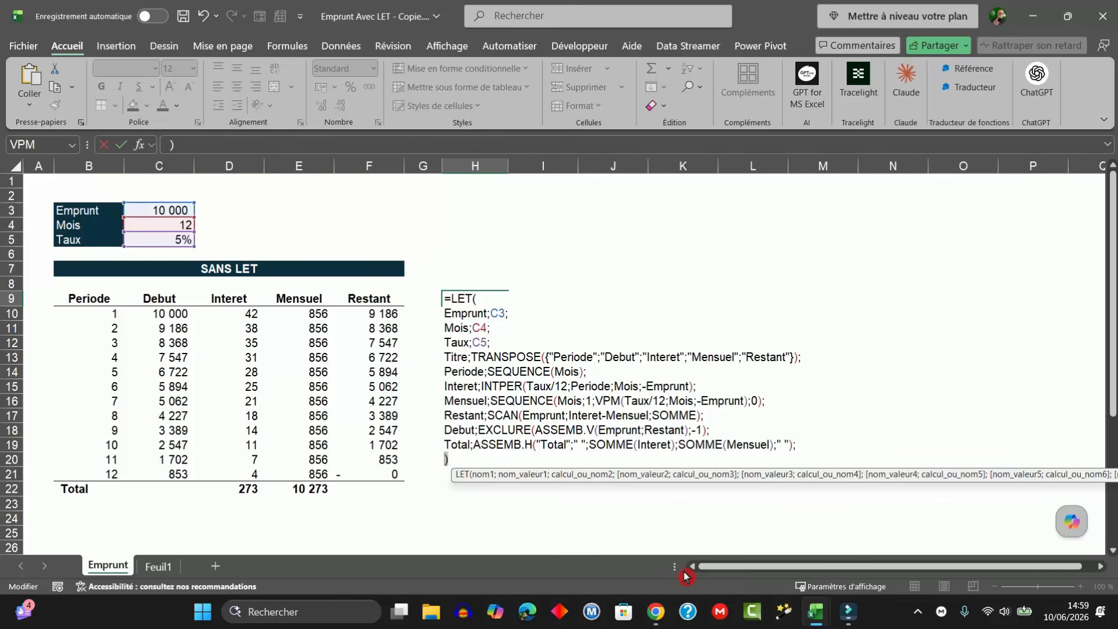
{"action": "type", "text": "Assem"}
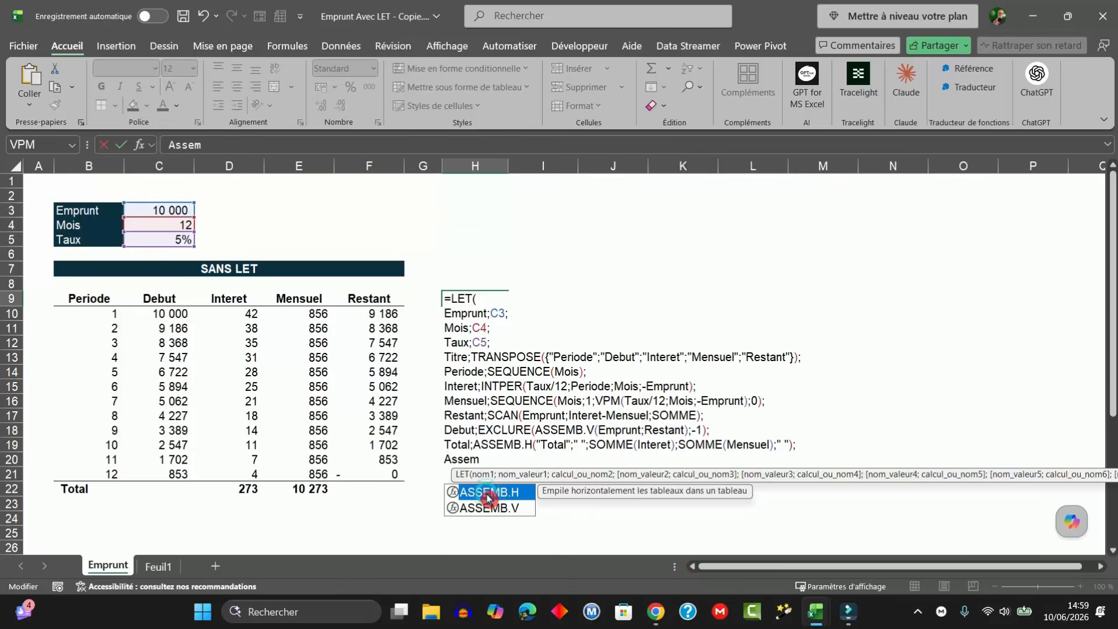
{"action": "double_click", "coordinate": [488, 494]}
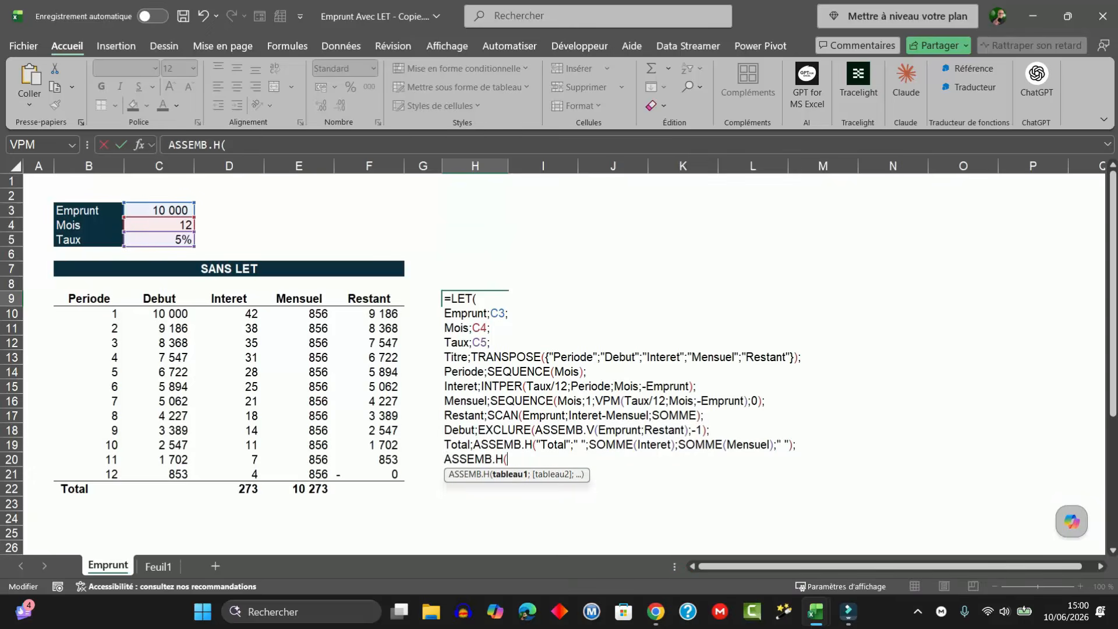
{"action": "type", "text": "Periode;"}
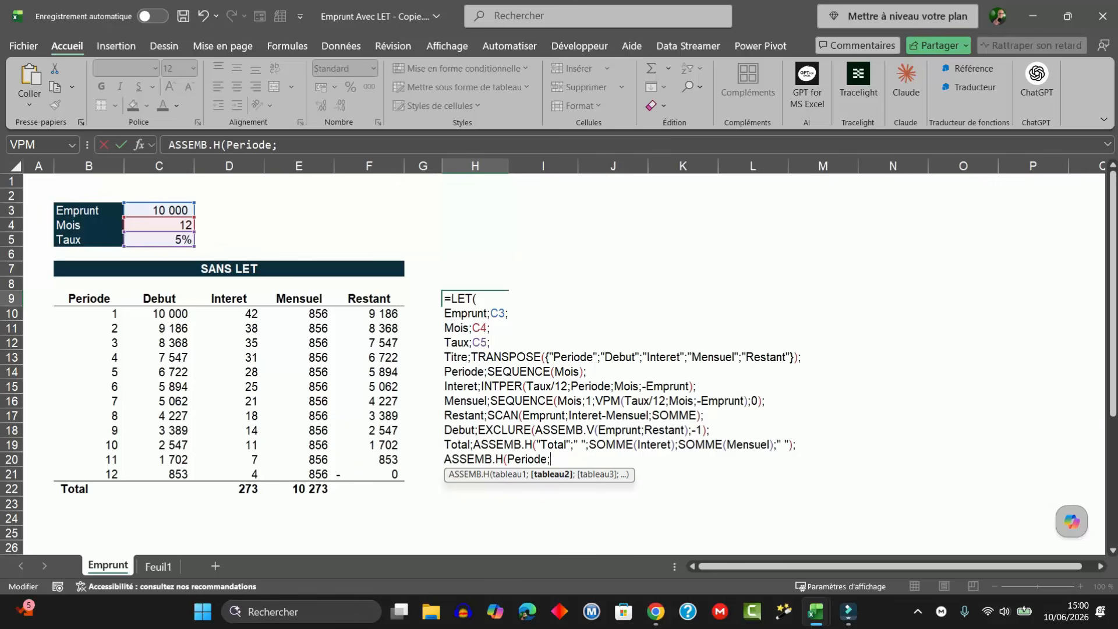
{"action": "type", "text": "Debut;"}
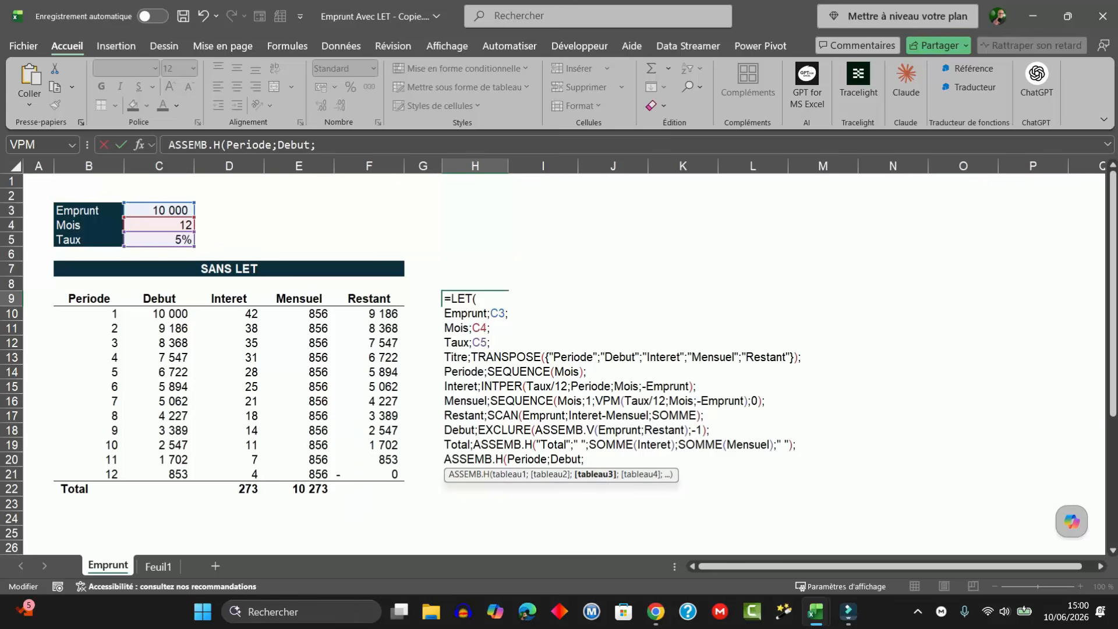
{"action": "type", "text": "Interet"}
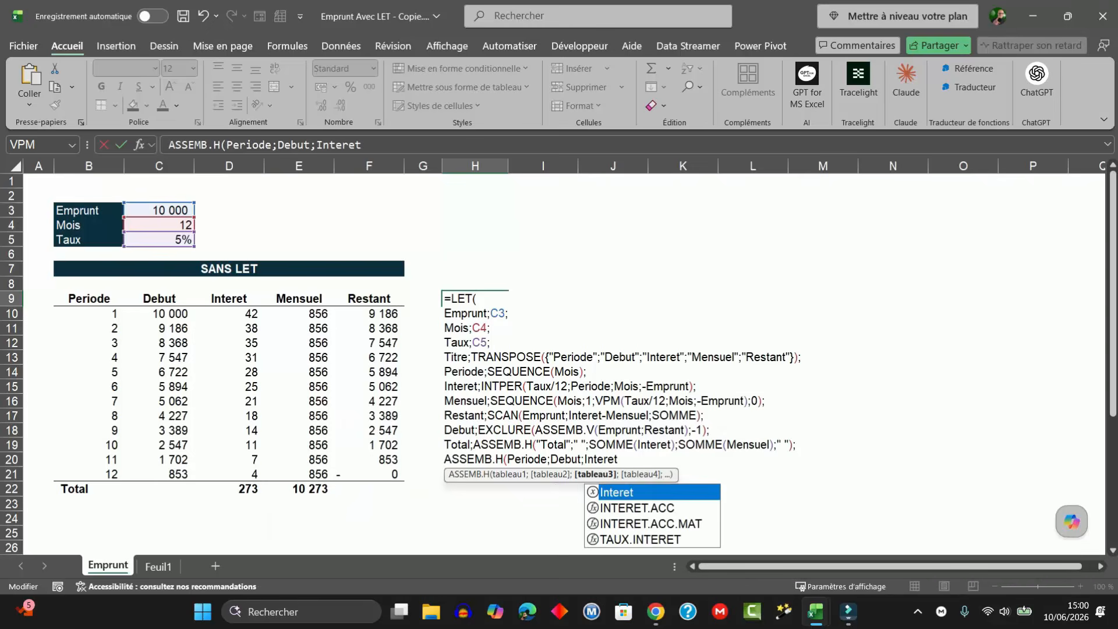
{"action": "type", "text": ";Mensuel;"}
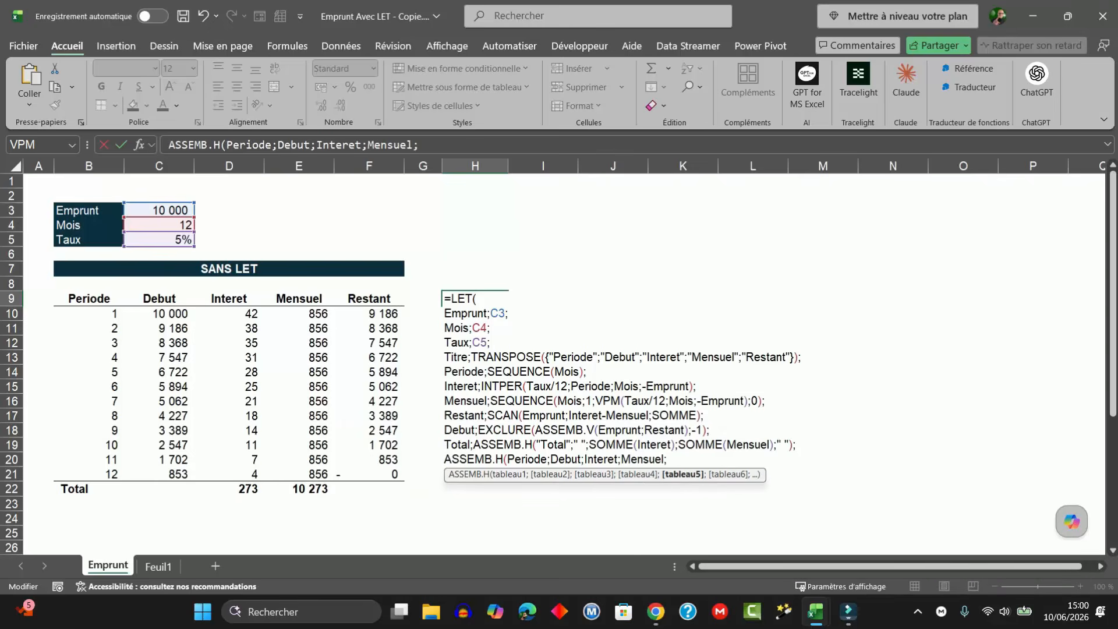
{"action": "type", "text": "Restant)"}
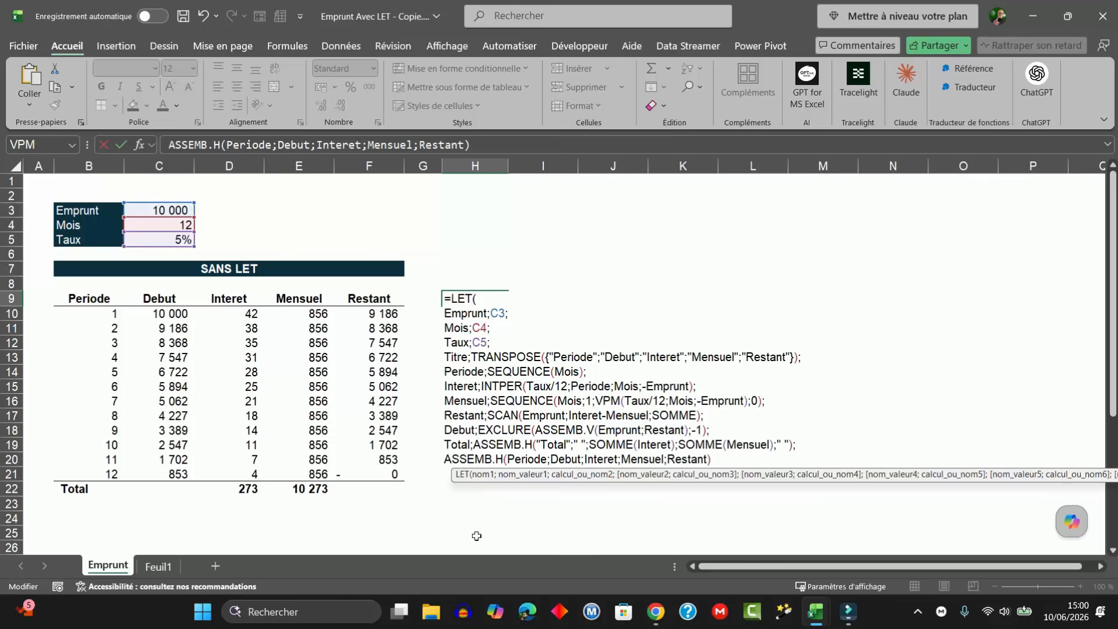
- Wrap the final ASSEMB.H in ASSEMB.V with Titre before it and Total after it, close the LET, and confirm the H9 formula
{"action": "type", "text": "ASSM"}
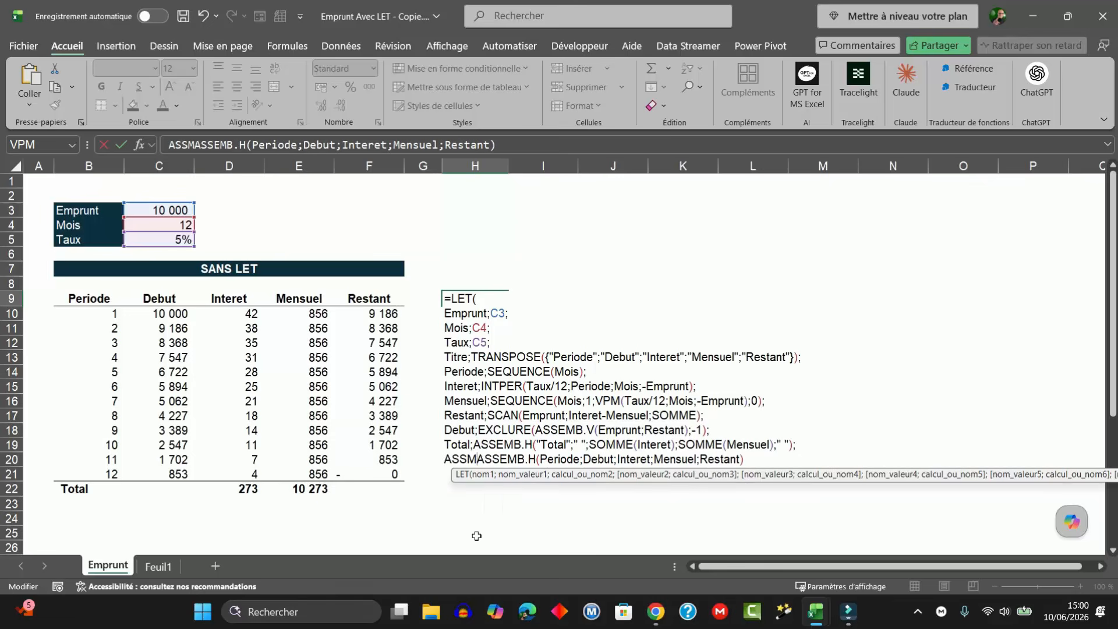
{"action": "key", "text": "BackSpace"}
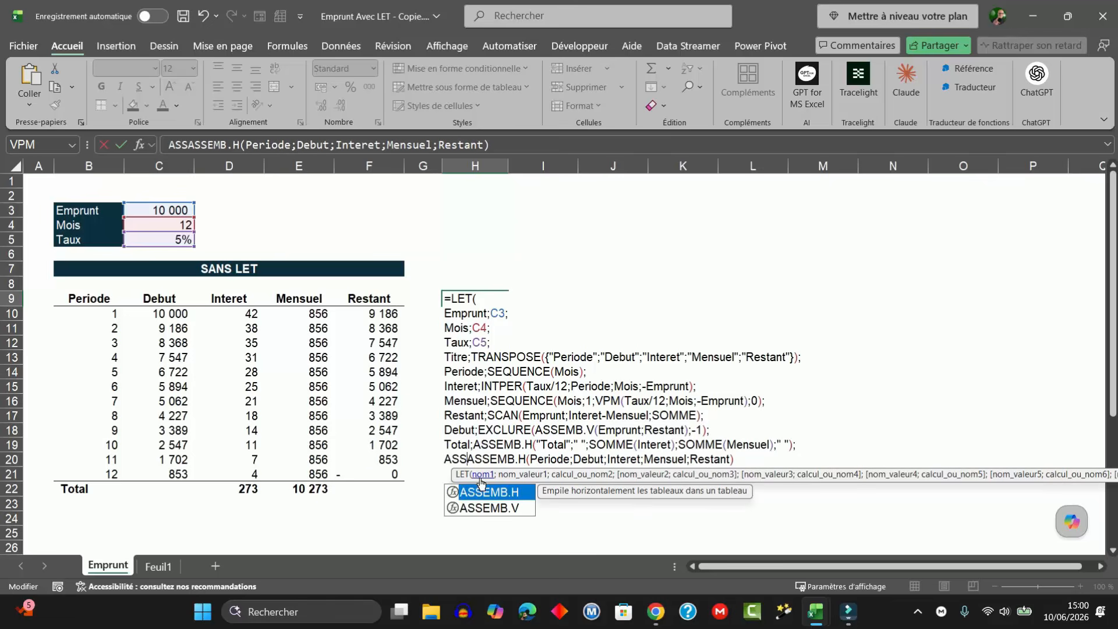
{"action": "double_click", "coordinate": [506, 508]}
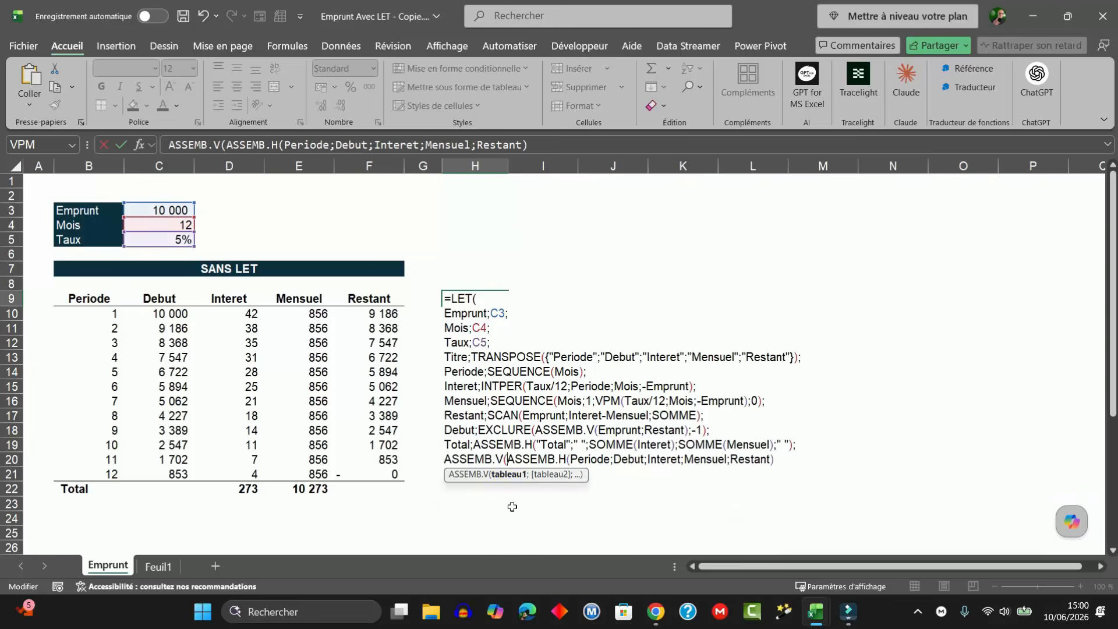
{"action": "type", "text": "tT"}
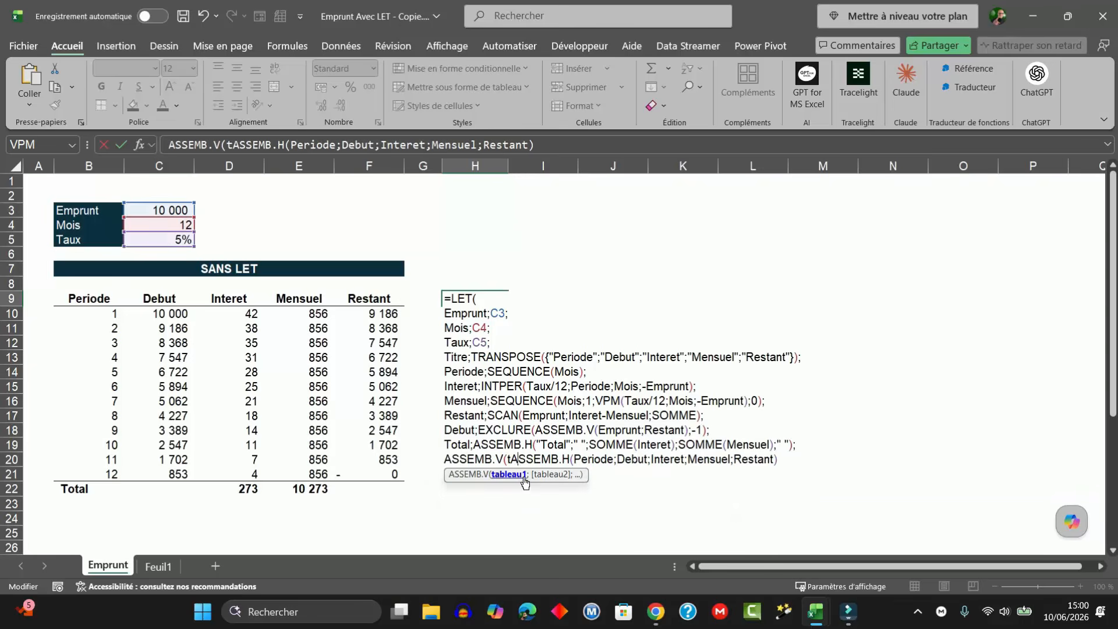
{"action": "key", "text": "BackSpace"}
{"action": "key", "text": "BackSpace"}
{"action": "type", "text": "Titre;"}
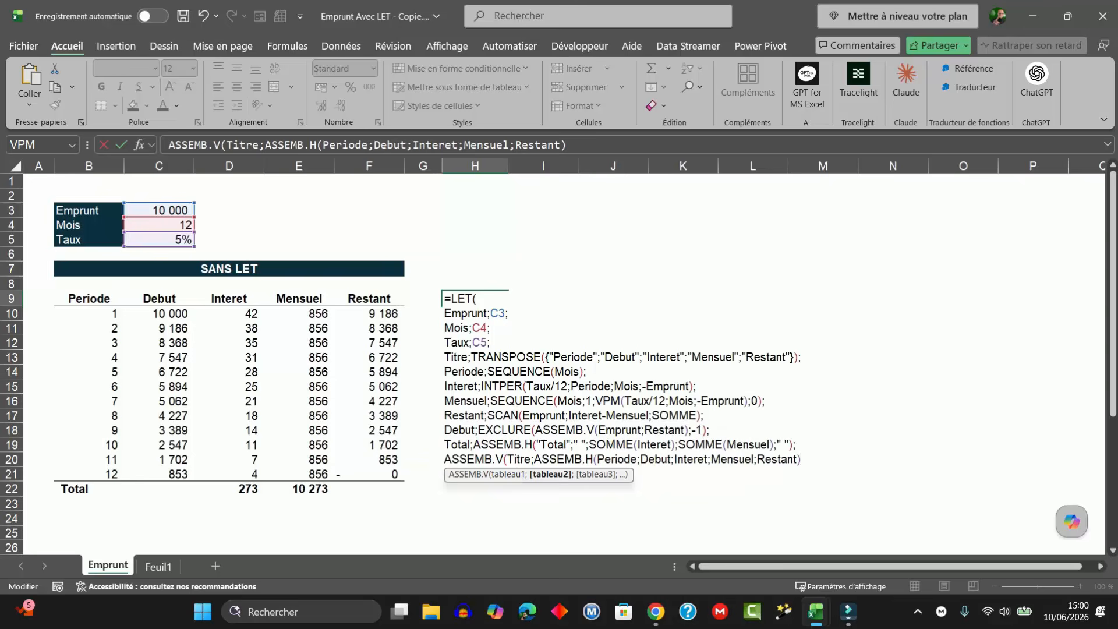
{"action": "type", "text": ";"}
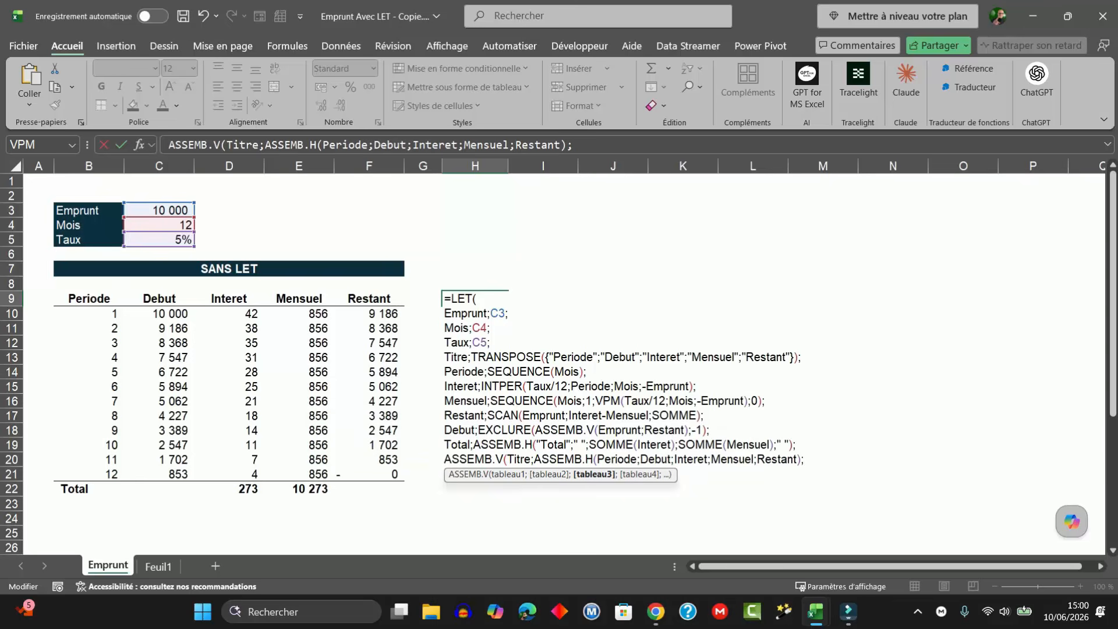
{"action": "type", "text": "Total))"}
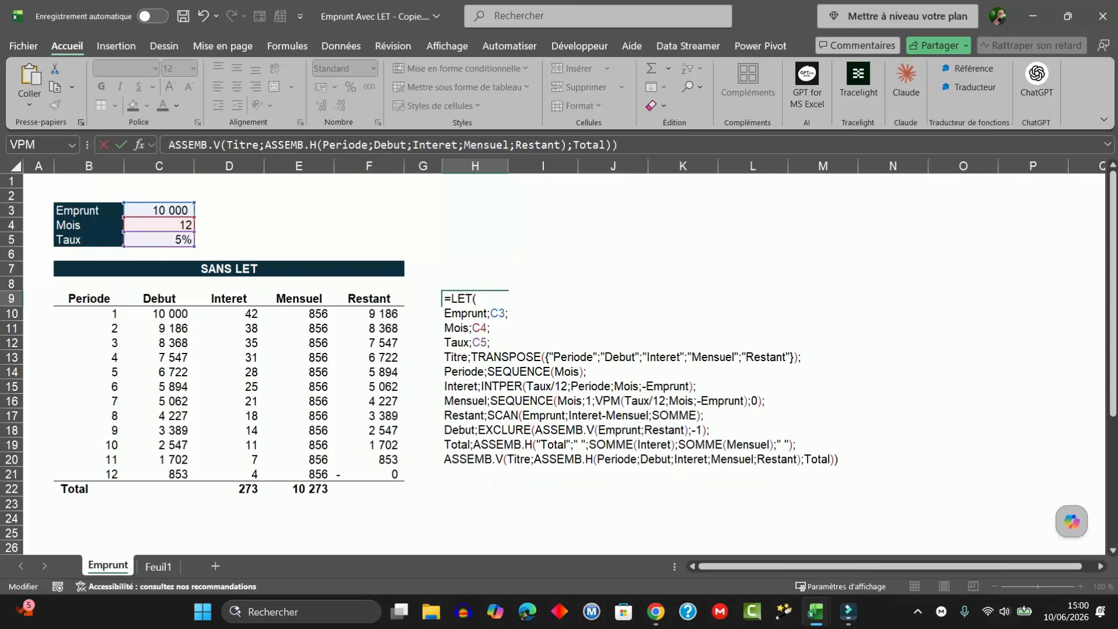
{"action": "key", "text": "Return"}
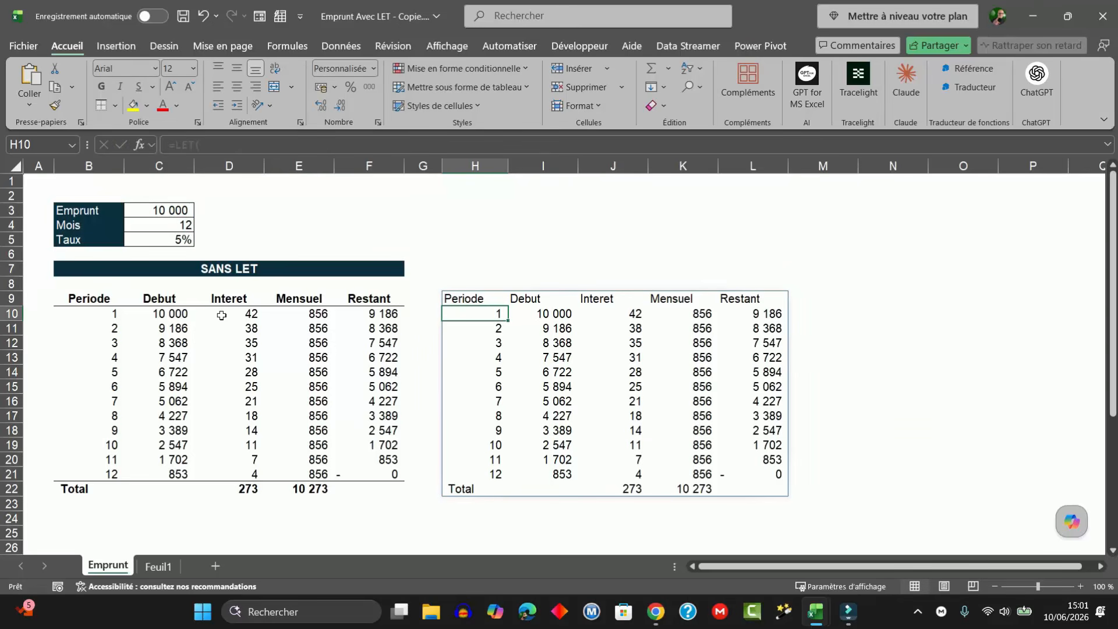
- Delete the contents of the table without LET in B9:F22
{"action": "left_click", "coordinate": [464, 299]}
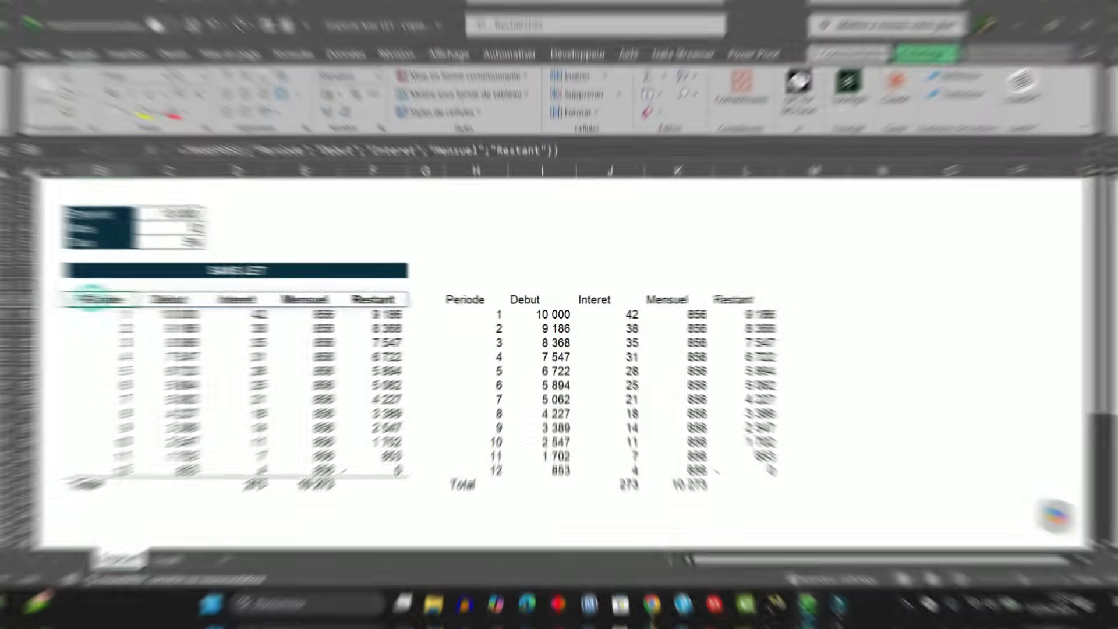
{"action": "left_click_drag", "start_coordinate": [87, 299], "coordinate": [374, 494]}
{"action": "key", "text": "Delete"}
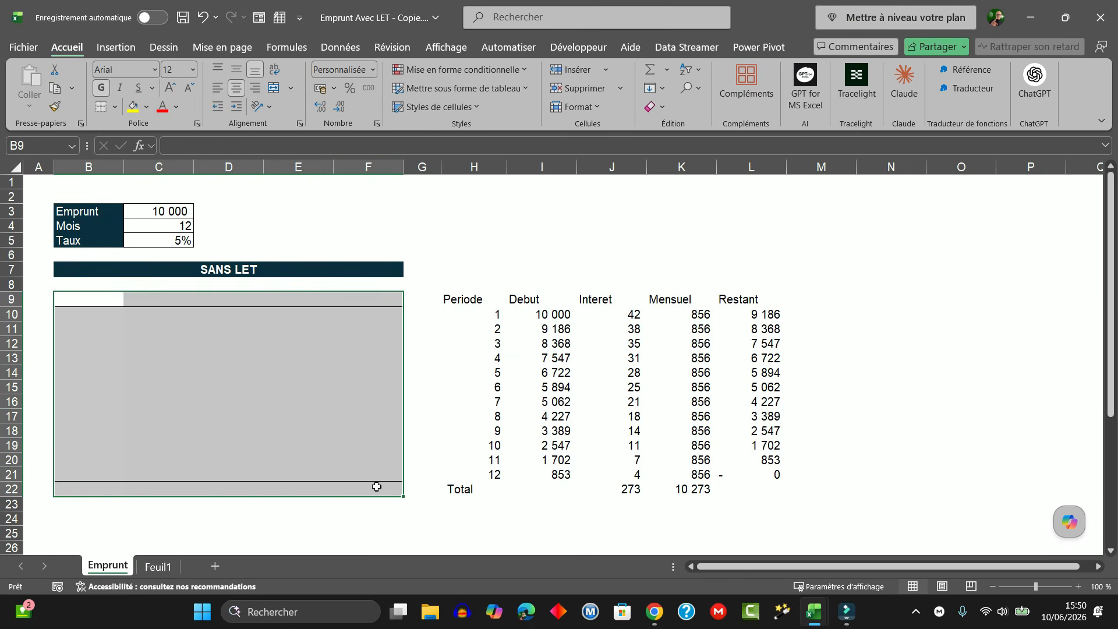
- Move the LET formula from H9 to B9, under the SANS LET heading
{"action": "left_click", "coordinate": [468, 301]}
{"action": "double_click", "coordinate": [469, 301]}
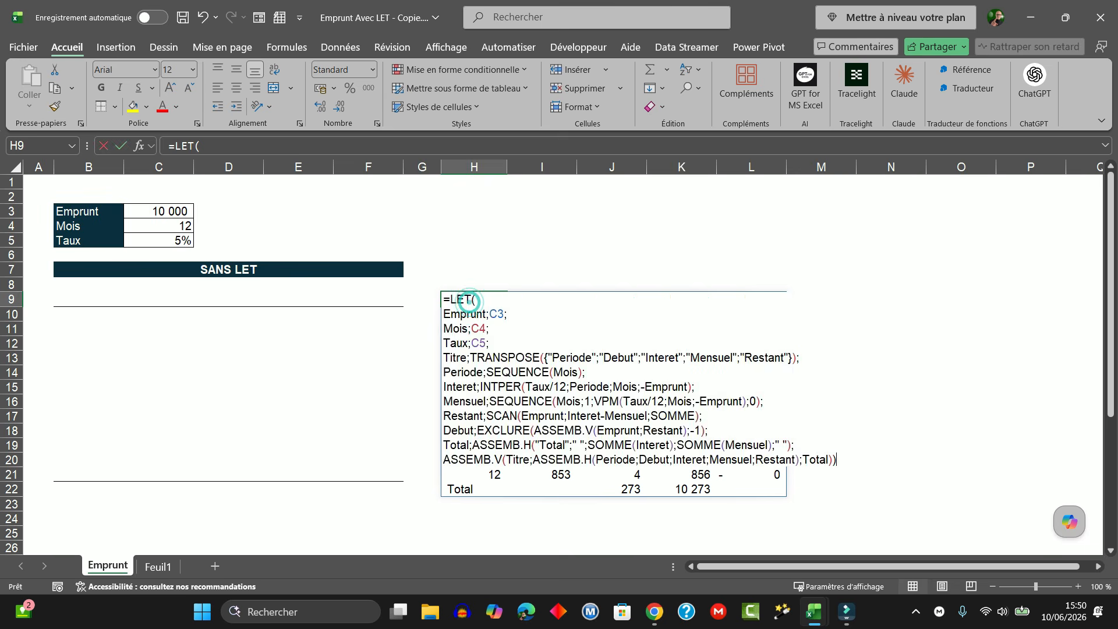
{"action": "key", "text": "Escape"}
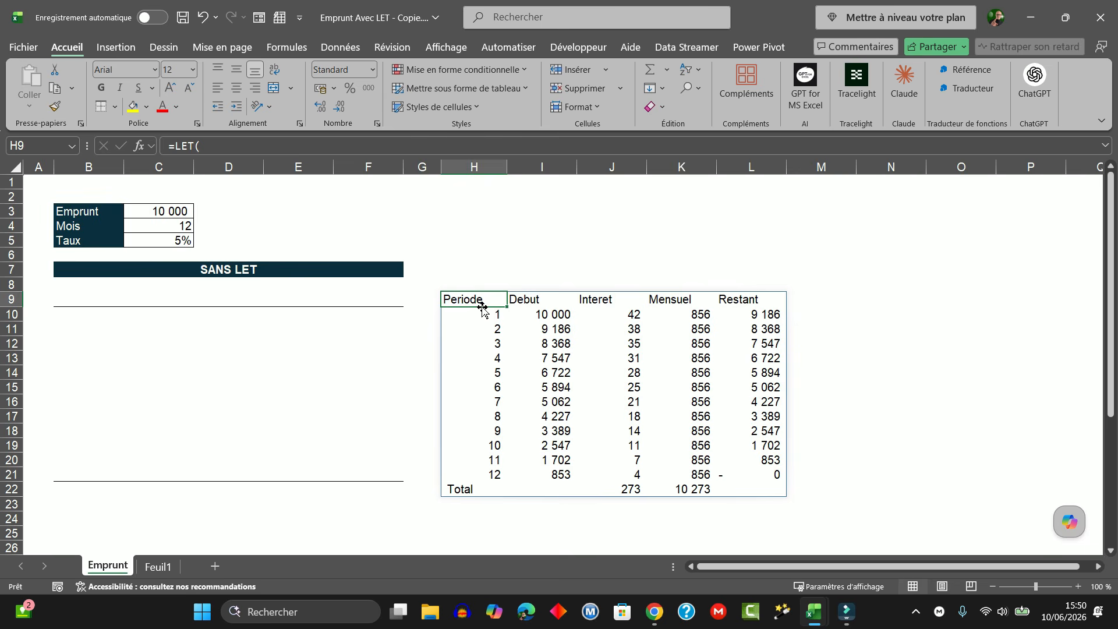
{"action": "left_click_drag", "start_coordinate": [482, 307], "coordinate": [85, 312]}
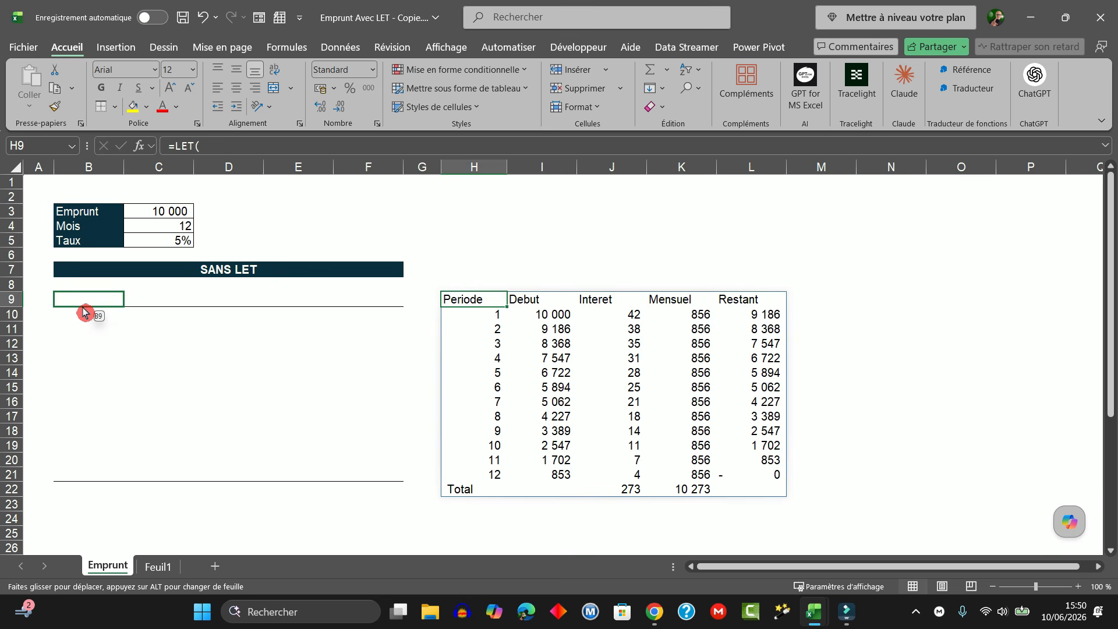
{"action": "left_click_drag", "start_coordinate": [85, 312], "coordinate": [85, 312]}
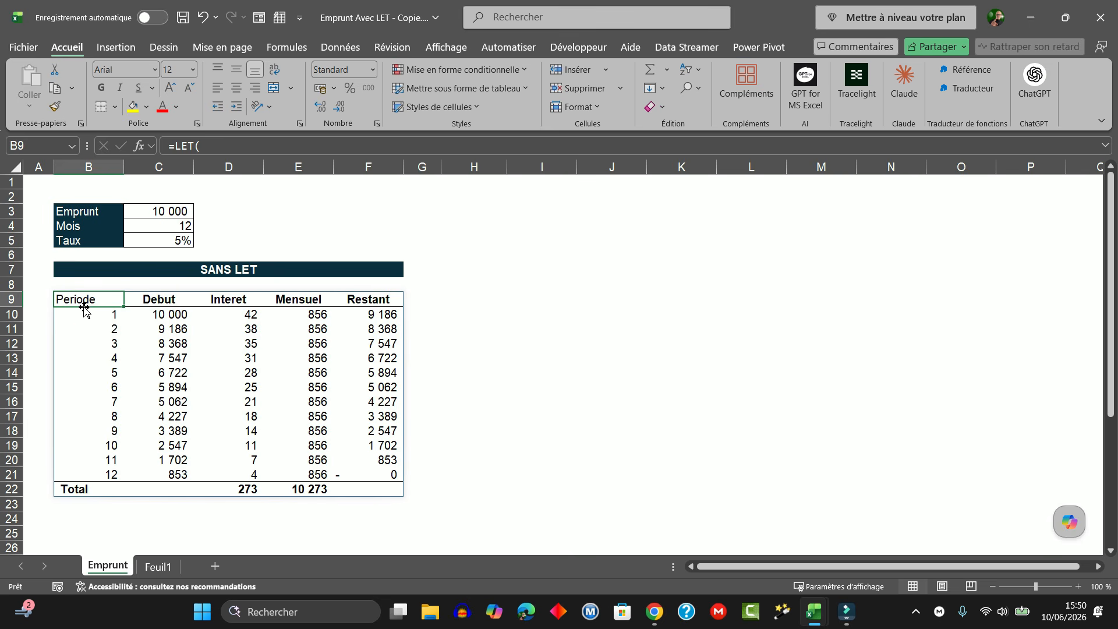
{"action": "left_click", "coordinate": [558, 397]}
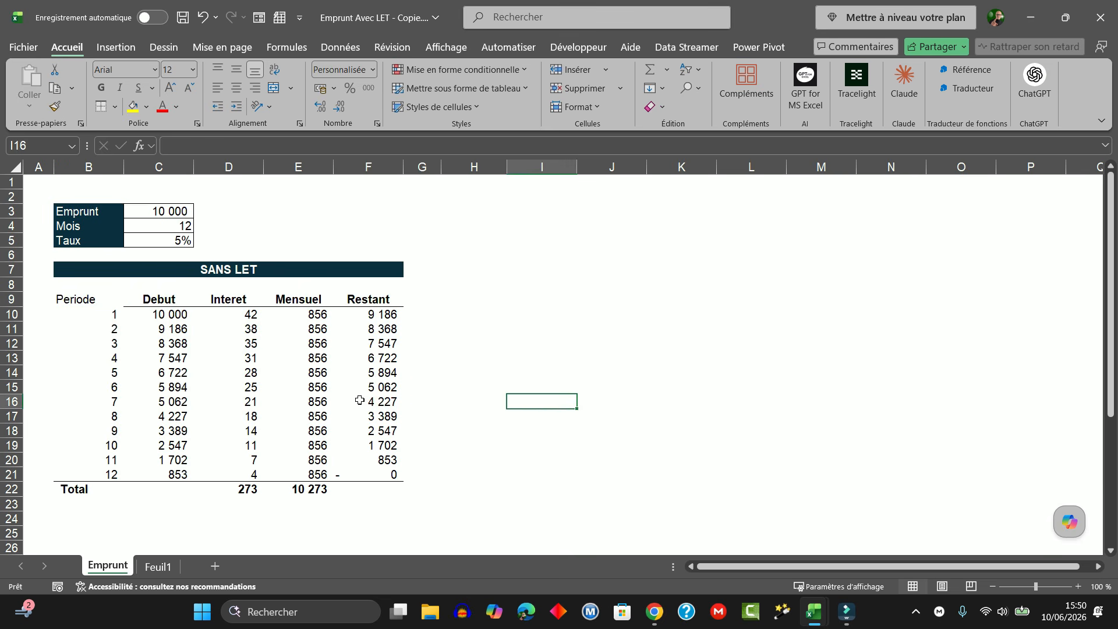
- Add a bottom border to the Periode header in B9
{"action": "left_click", "coordinate": [74, 300]}
{"action": "left_click", "coordinate": [77, 299]}
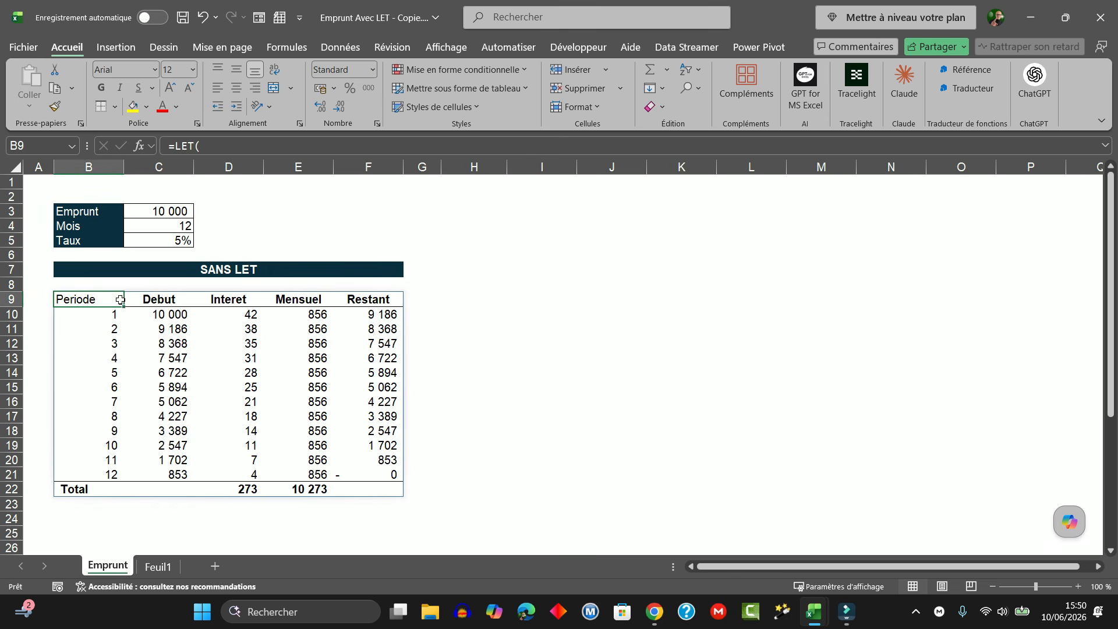
{"action": "left_click", "coordinate": [114, 106]}
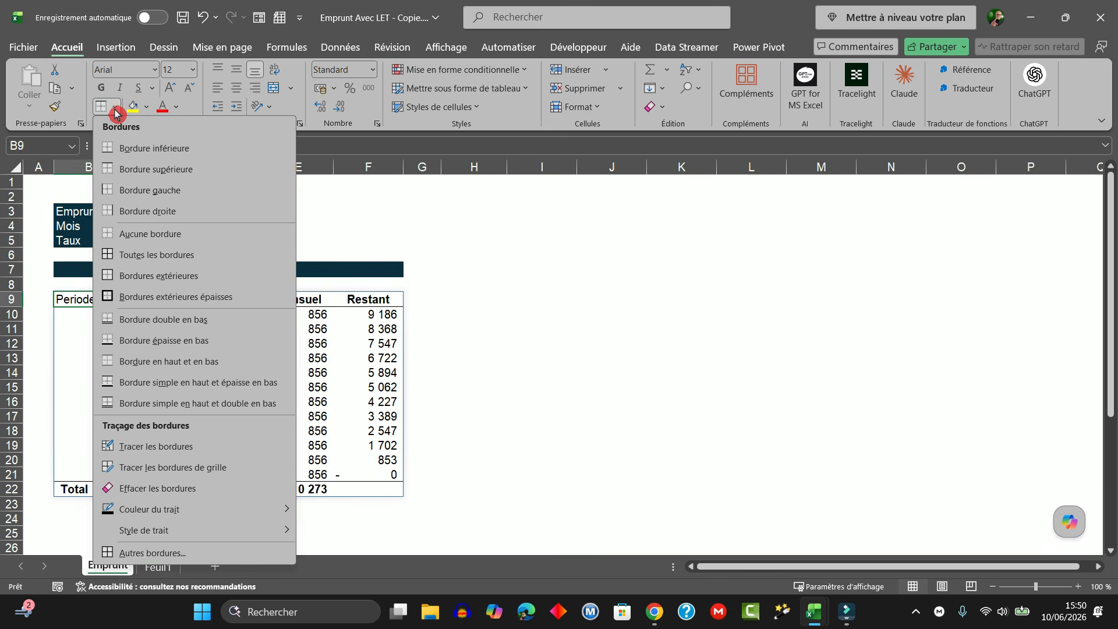
{"action": "left_click", "coordinate": [107, 149]}
{"action": "left_click", "coordinate": [564, 506]}
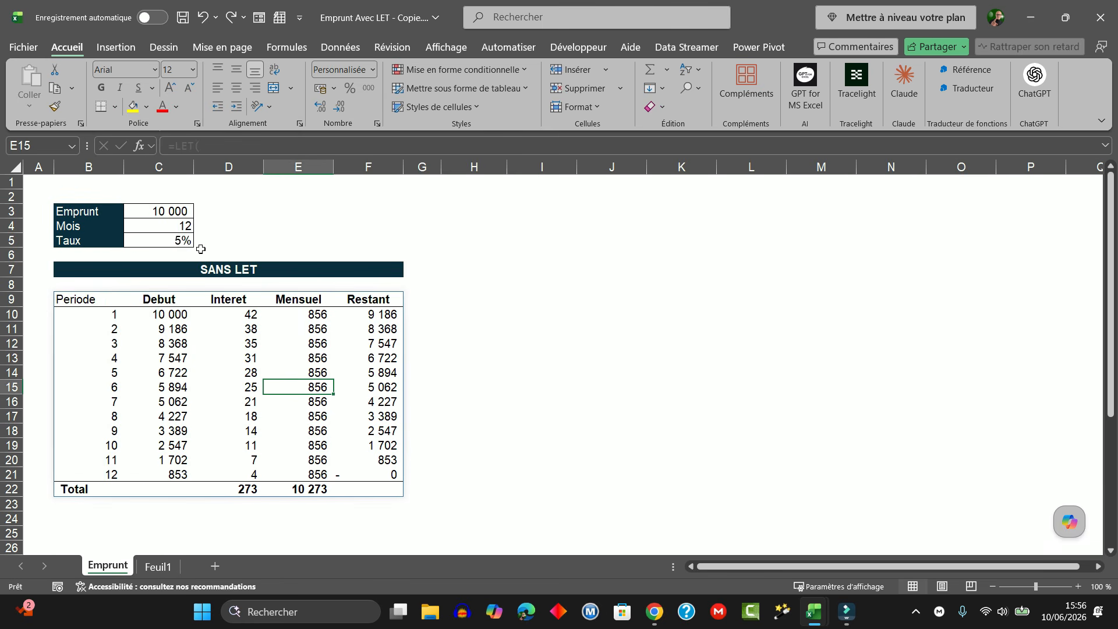
- Test how the table resizes by setting Mois in C4 to 8, then to 15
{"action": "left_click", "coordinate": [177, 228]}
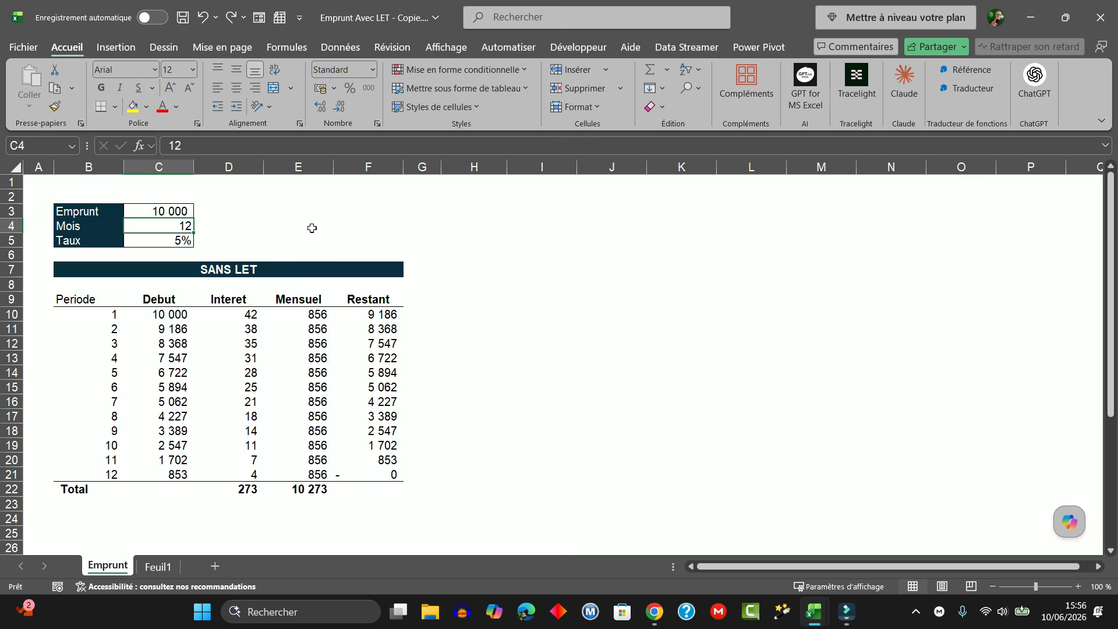
{"action": "type", "text": "8"}
{"action": "key", "text": "Return"}
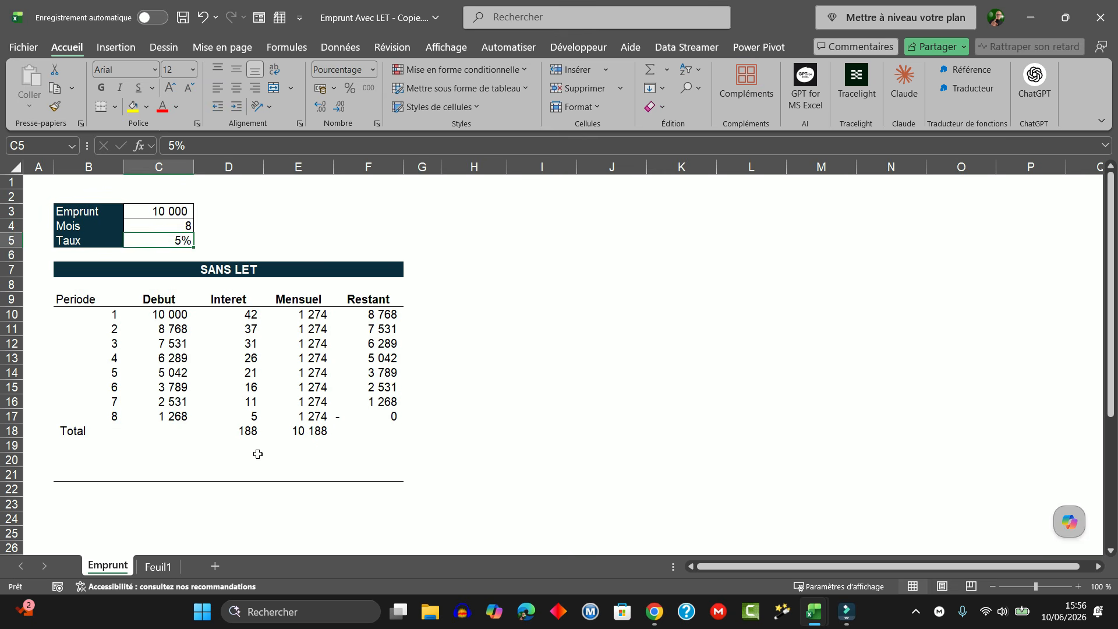
{"action": "left_click", "coordinate": [183, 226]}
{"action": "type", "text": "15"}
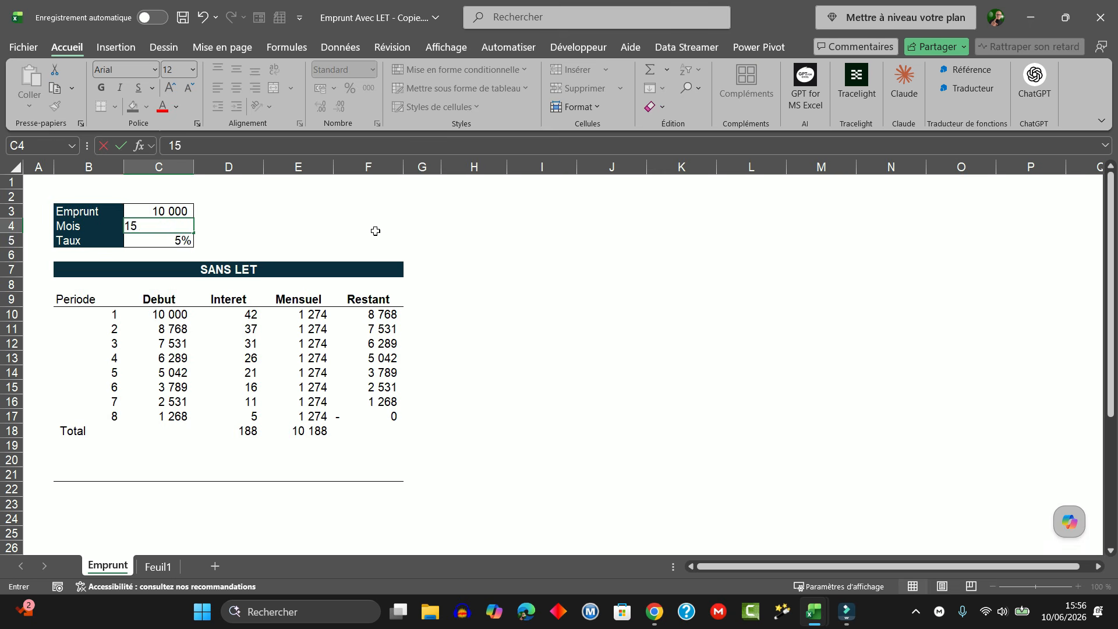
{"action": "key", "text": "Return"}
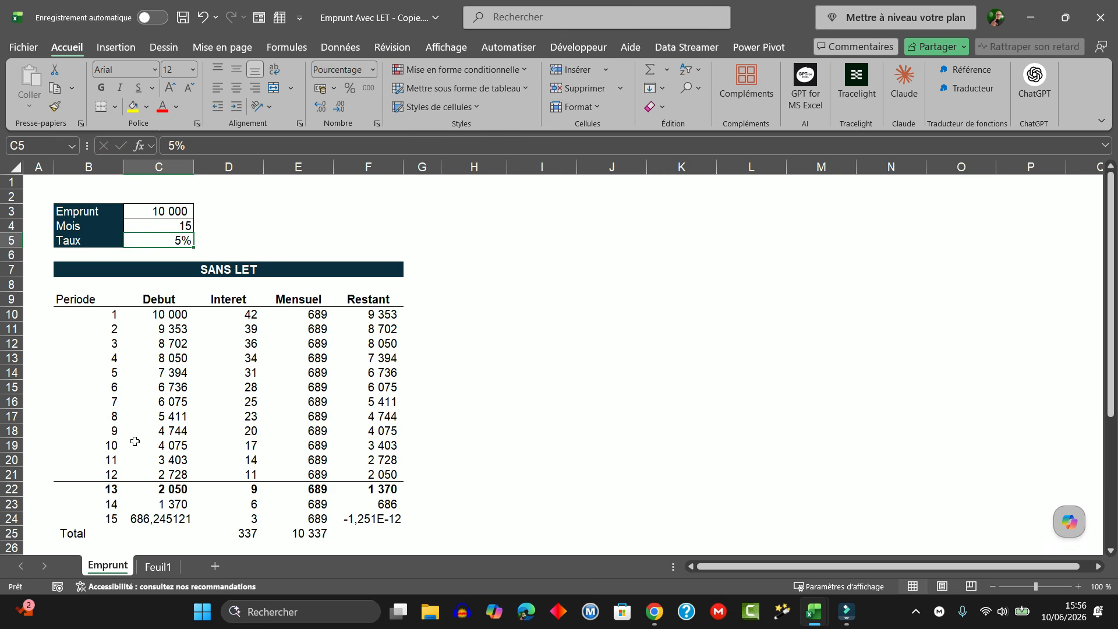
- Copy the formatting of row 17 (A17:F17) onto the rows from 18 down to well below the Total row
{"action": "left_click_drag", "start_coordinate": [60, 420], "coordinate": [357, 419]}
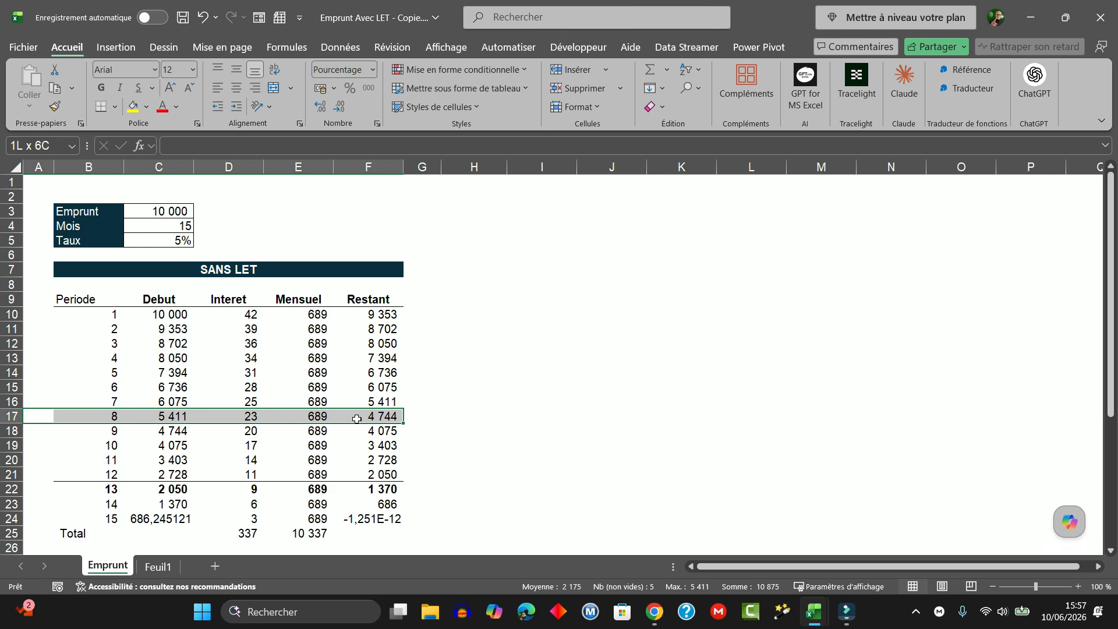
{"action": "left_click", "coordinate": [55, 106]}
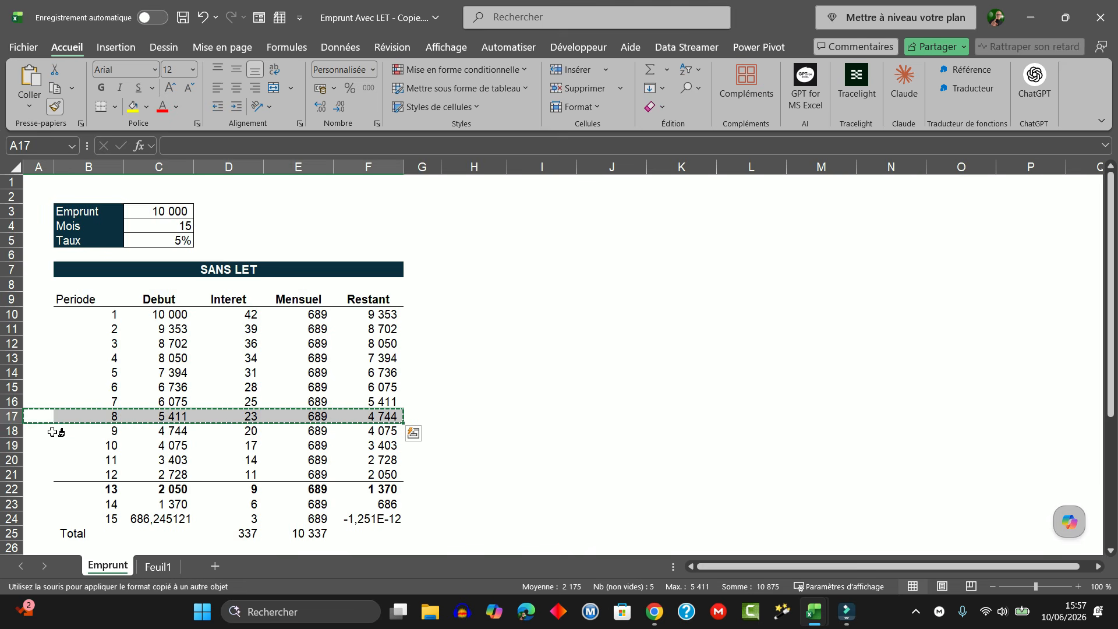
{"action": "mouse_move", "coordinate": [46, 434]}
{"action": "left_mouse_down"}
{"action": "mouse_move", "coordinate": [207, 467]}
{"action": "mouse_move", "coordinate": [309, 551]}
{"action": "mouse_move", "coordinate": [391, 549]}
{"action": "mouse_move", "coordinate": [382, 569]}
{"action": "mouse_move", "coordinate": [378, 491]}
{"action": "left_mouse_up"}
{"action": "scroll", "coordinate": [369, 371], "scroll_direction": "up", "scroll_amount": 4}
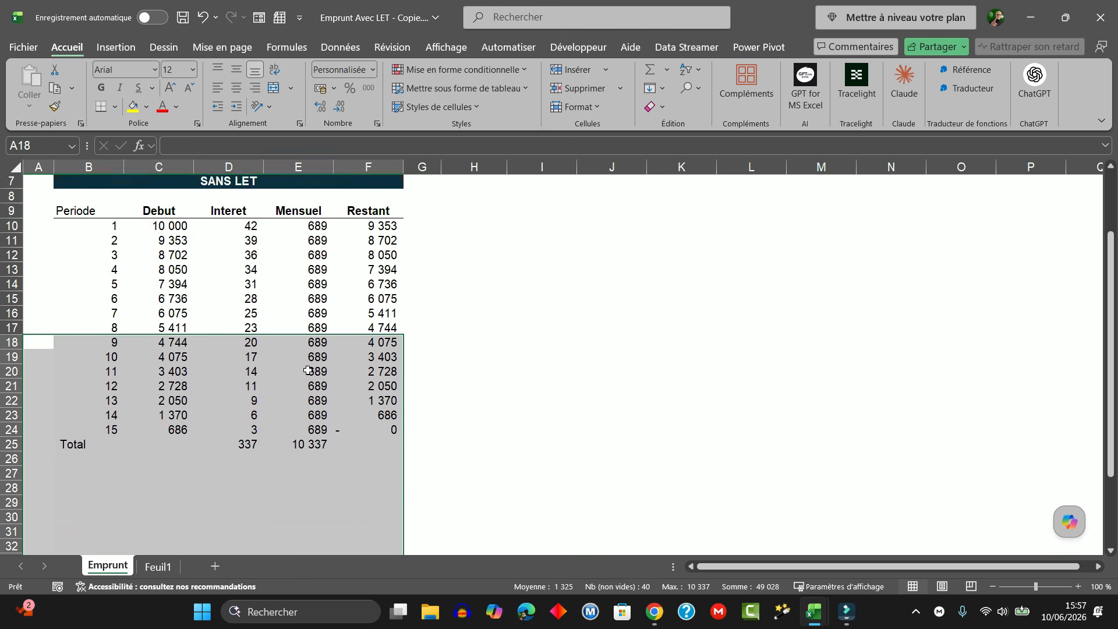
{"action": "left_click", "coordinate": [128, 377]}
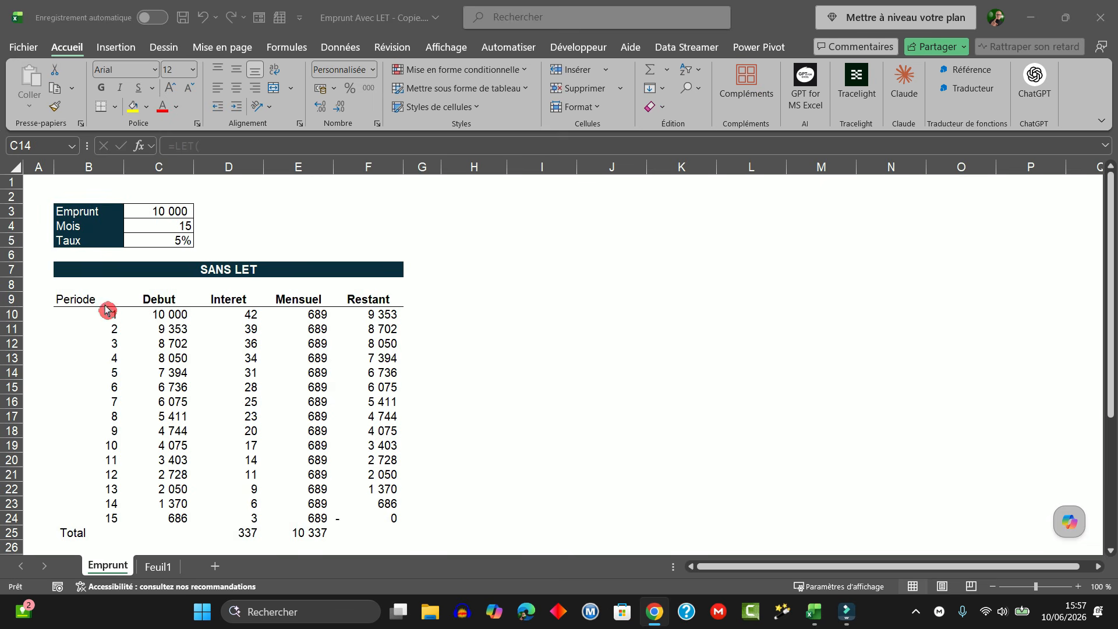
- Create a formula-based conditional formatting rule, =$B9="Total", for the table from B9 down to about F35
{"action": "left_click", "coordinate": [74, 299]}
{"action": "left_click_drag", "start_coordinate": [74, 299], "coordinate": [387, 539]}
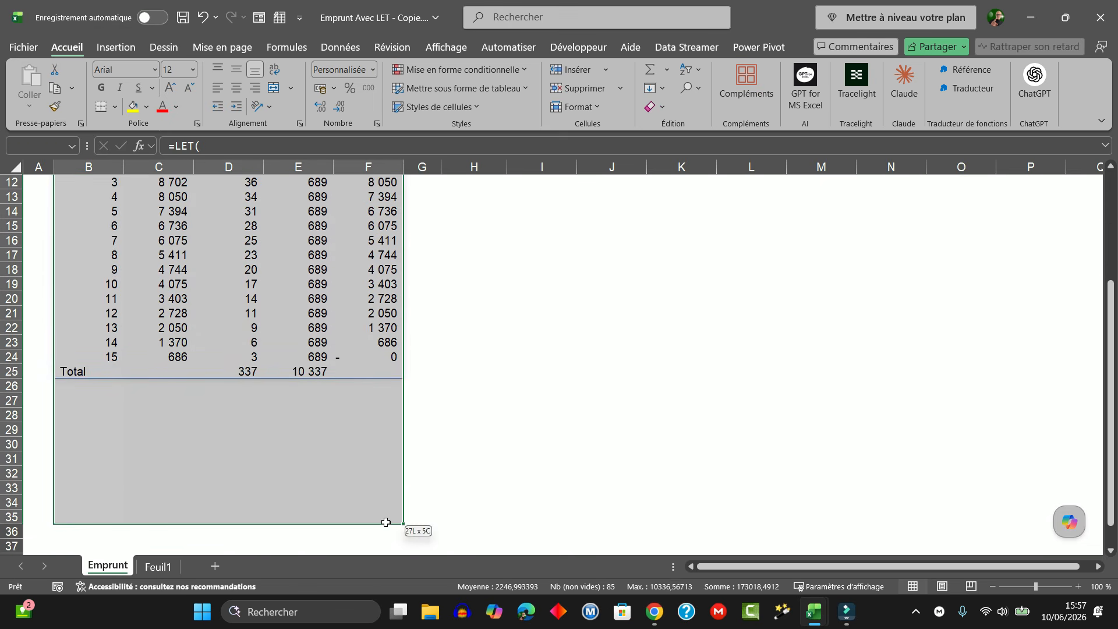
{"action": "scroll", "coordinate": [387, 524], "scroll_direction": "up", "scroll_amount": 4}
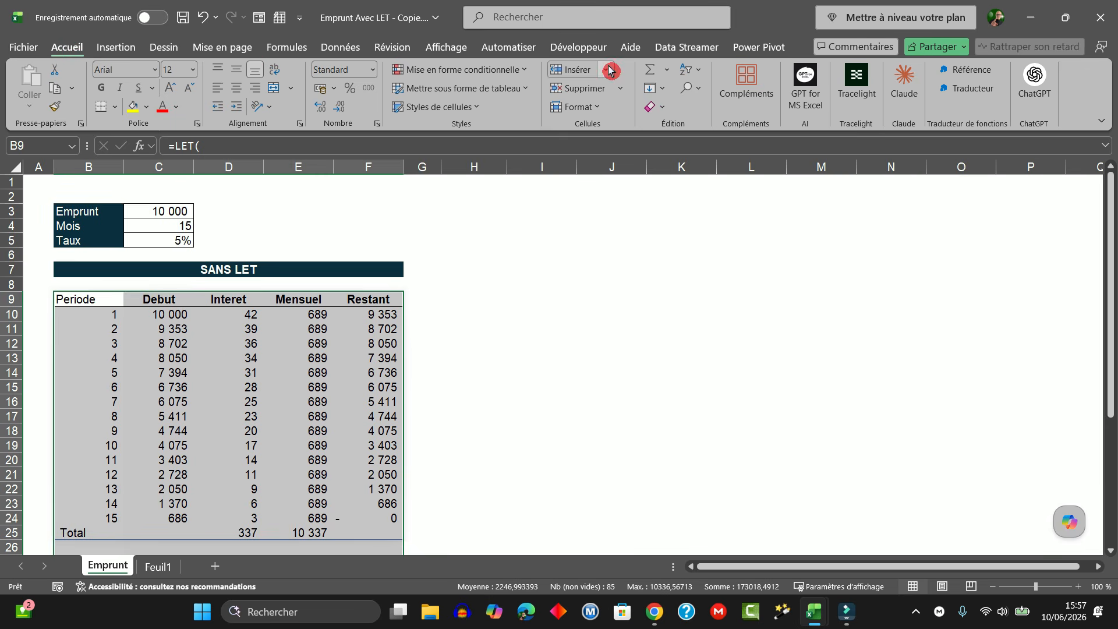
{"action": "left_click", "coordinate": [524, 72]}
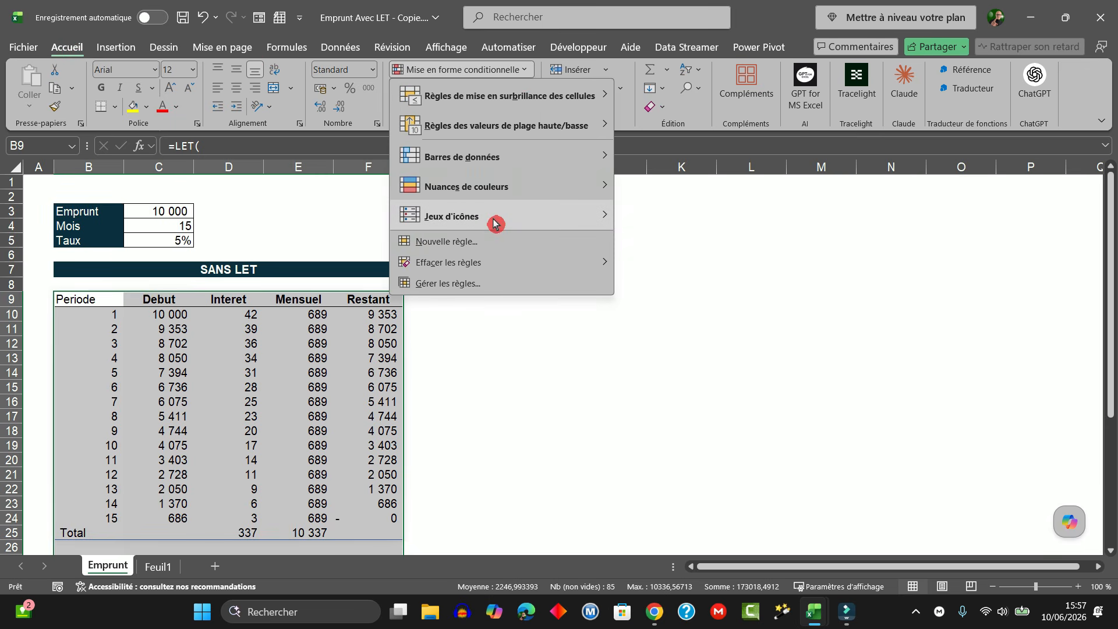
{"action": "left_click", "coordinate": [476, 253]}
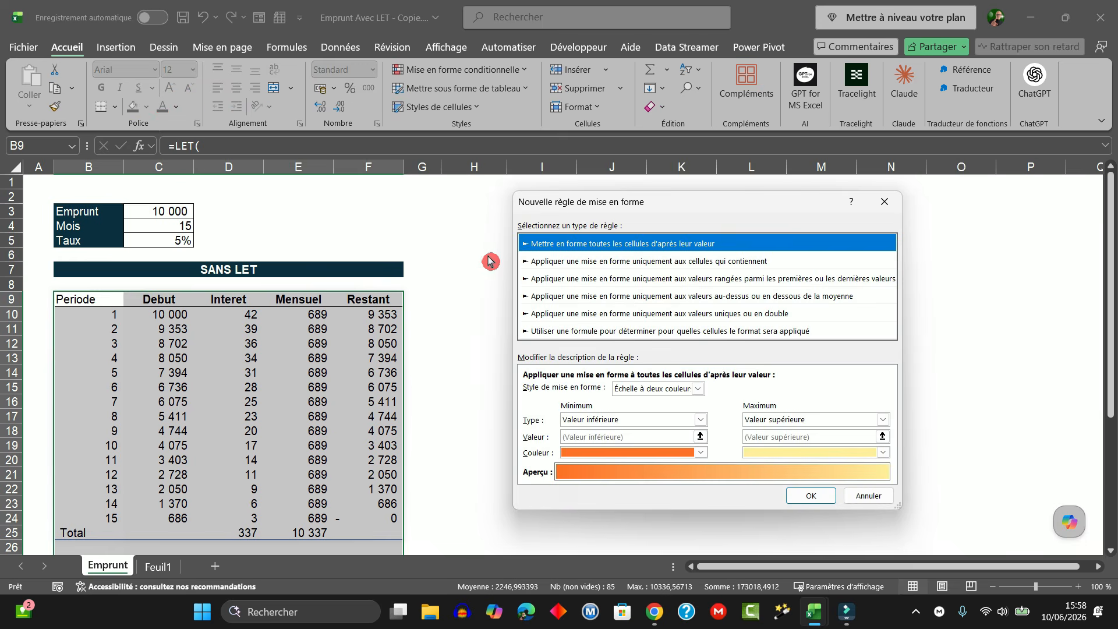
{"action": "left_click", "coordinate": [613, 332]}
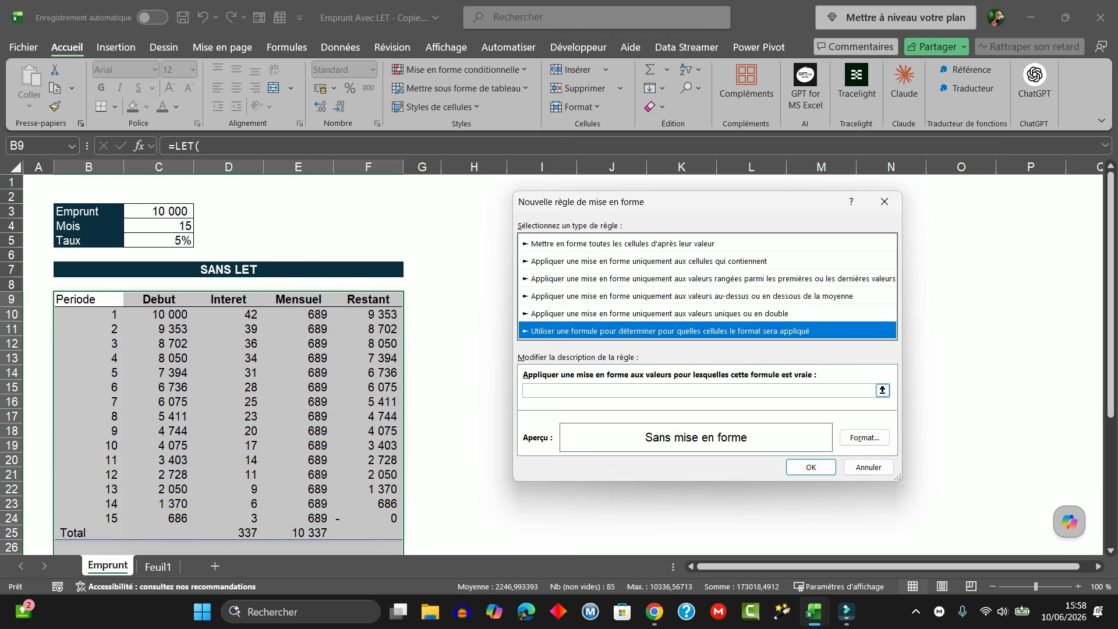
{"action": "left_click", "coordinate": [545, 391]}
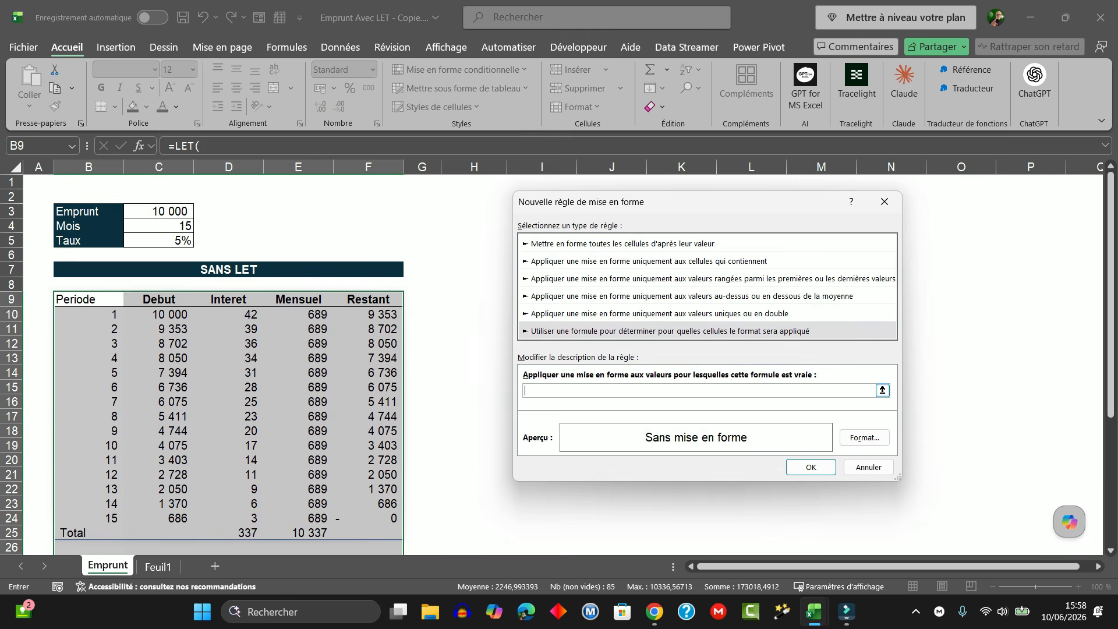
{"action": "left_click", "coordinate": [87, 298]}
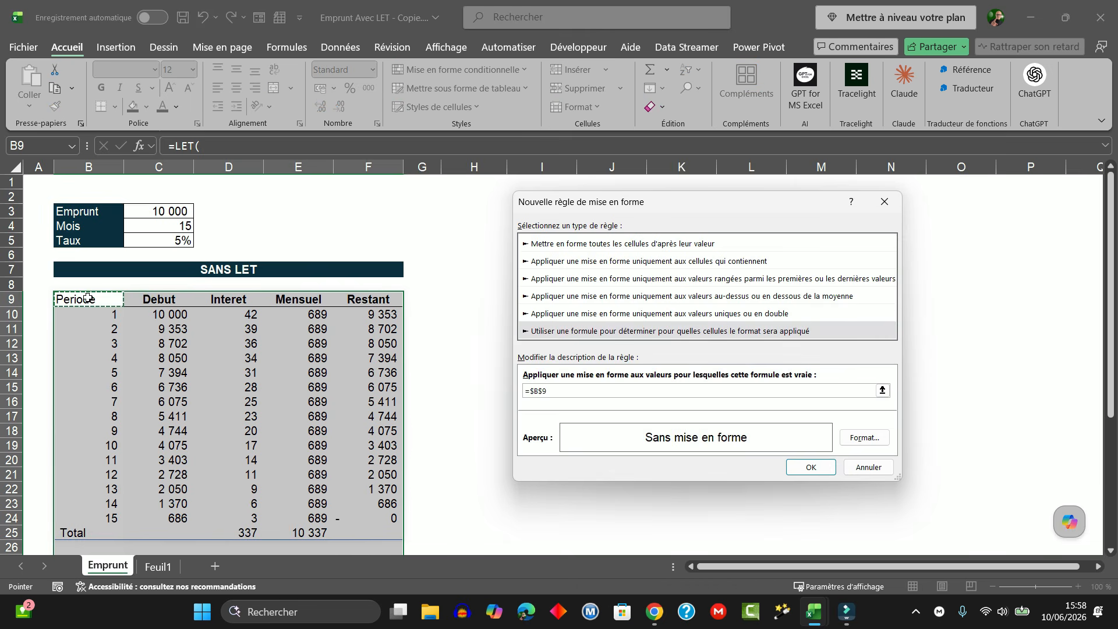
{"action": "key", "text": "F4"}
{"action": "key", "text": "F4"}
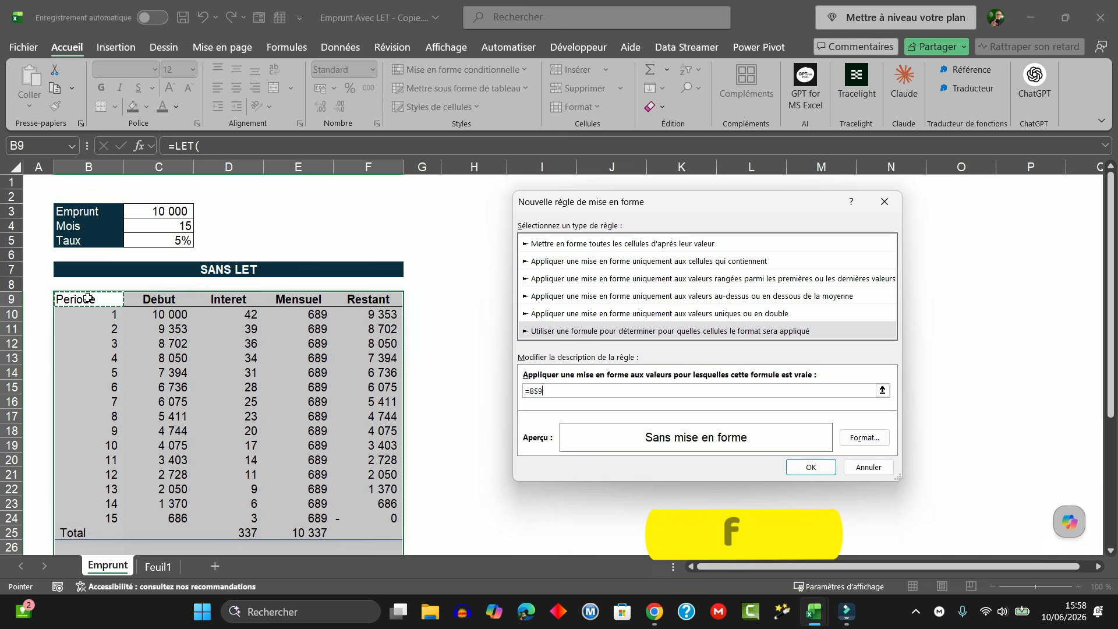
{"action": "type", "text": "=\""}
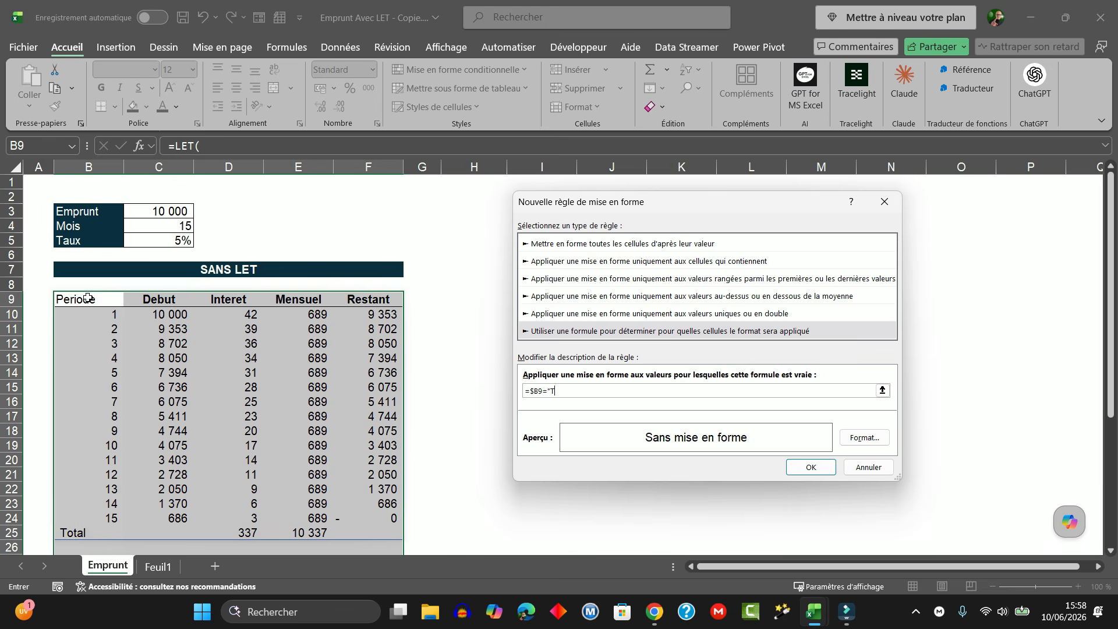
{"action": "type", "text": "Total\""}
- Give the Total rule a top border and bold (Gras) font, and apply the rule to the table
{"action": "left_click", "coordinate": [864, 439]}
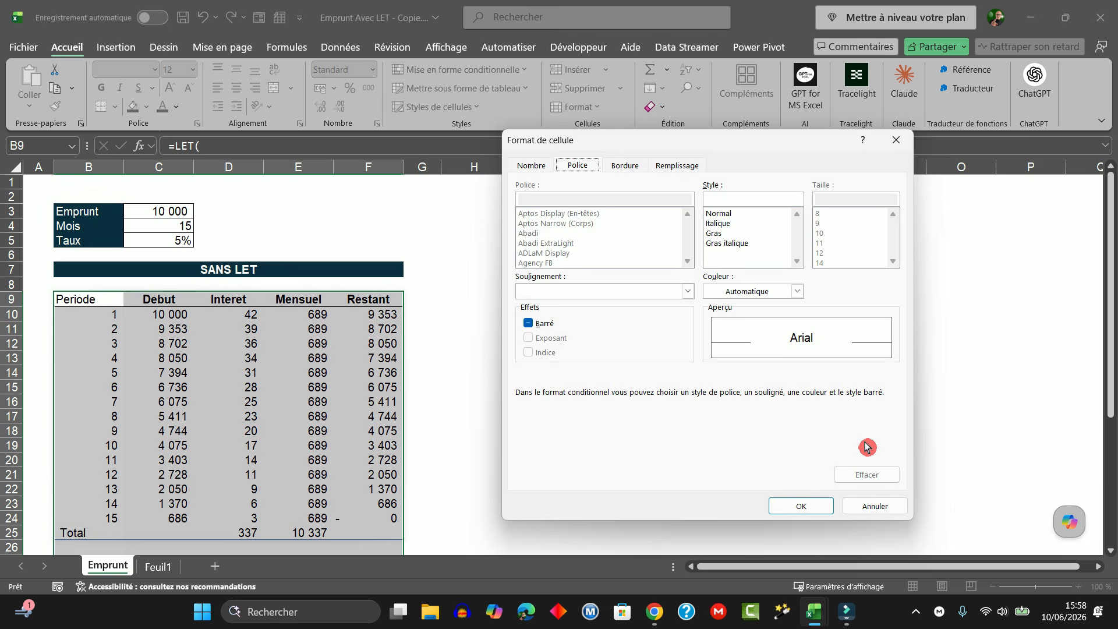
{"action": "left_click", "coordinate": [625, 166]}
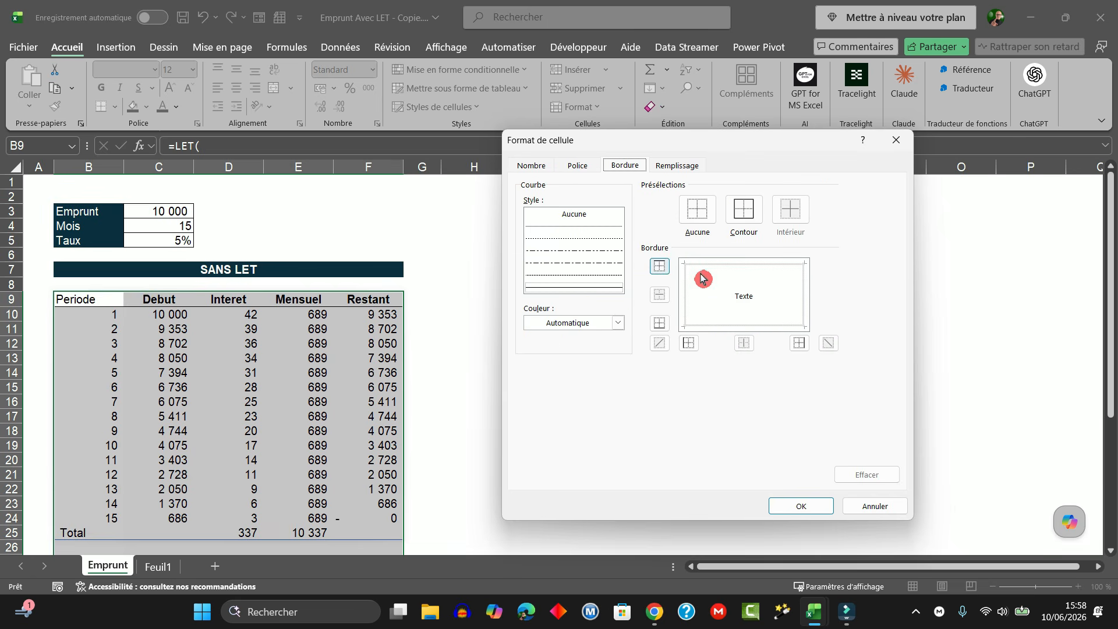
{"action": "left_click", "coordinate": [731, 268]}
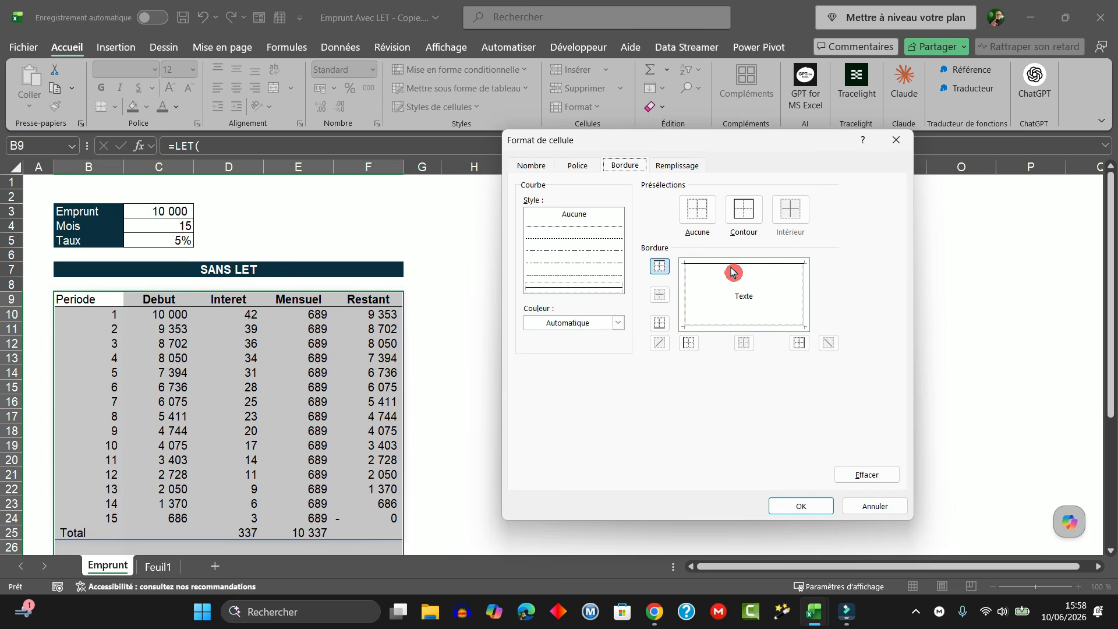
{"action": "left_click", "coordinate": [689, 217]}
{"action": "left_click", "coordinate": [578, 168]}
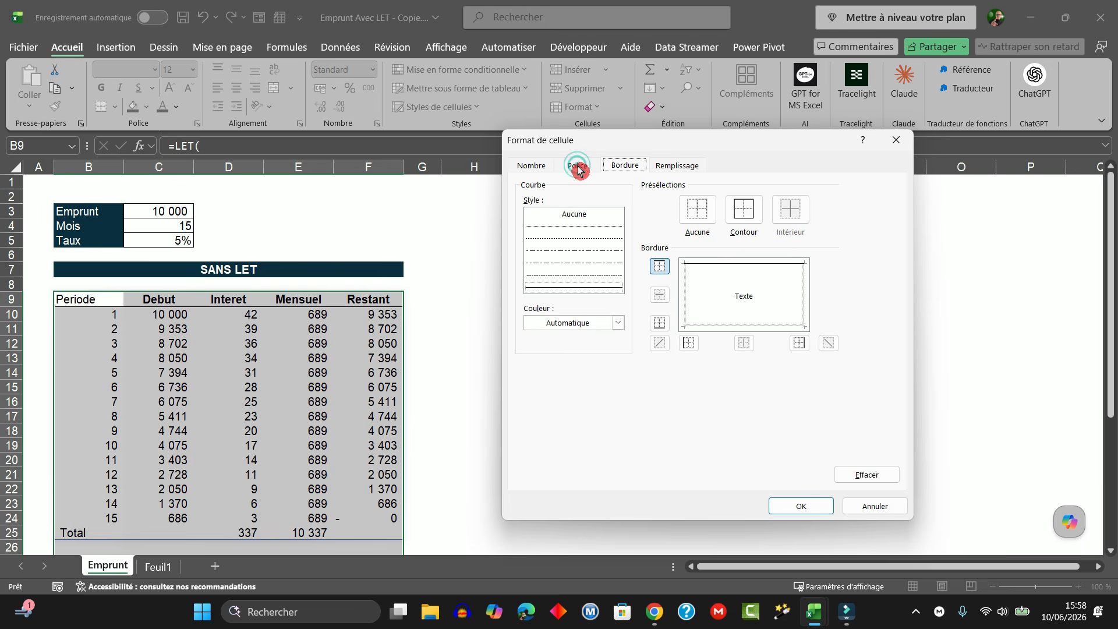
{"action": "left_click", "coordinate": [720, 234]}
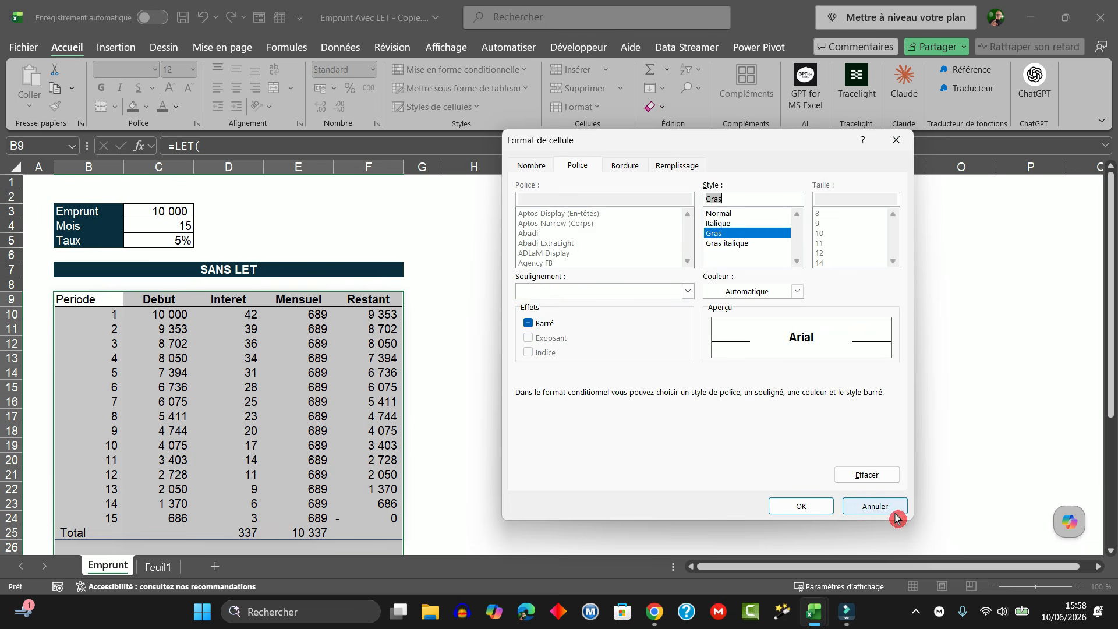
{"action": "left_click", "coordinate": [803, 509]}
{"action": "left_click", "coordinate": [814, 465]}
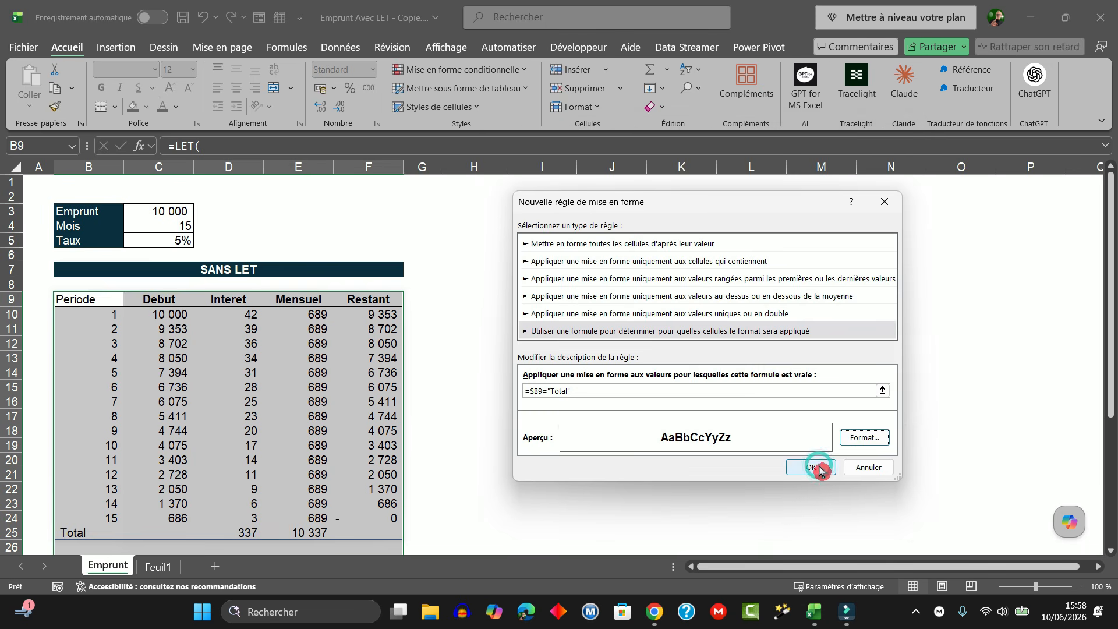
{"action": "left_click", "coordinate": [638, 413]}
{"action": "scroll", "coordinate": [638, 412], "scroll_direction": "down", "scroll_amount": 1}
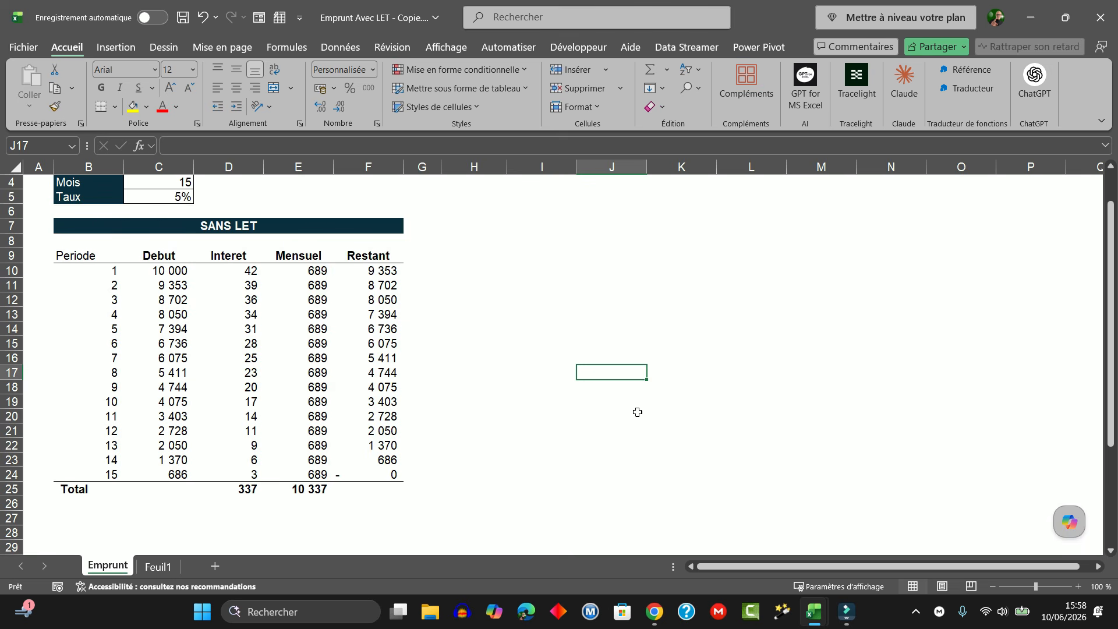
{"action": "scroll", "coordinate": [604, 438], "scroll_direction": "up", "scroll_amount": 1}
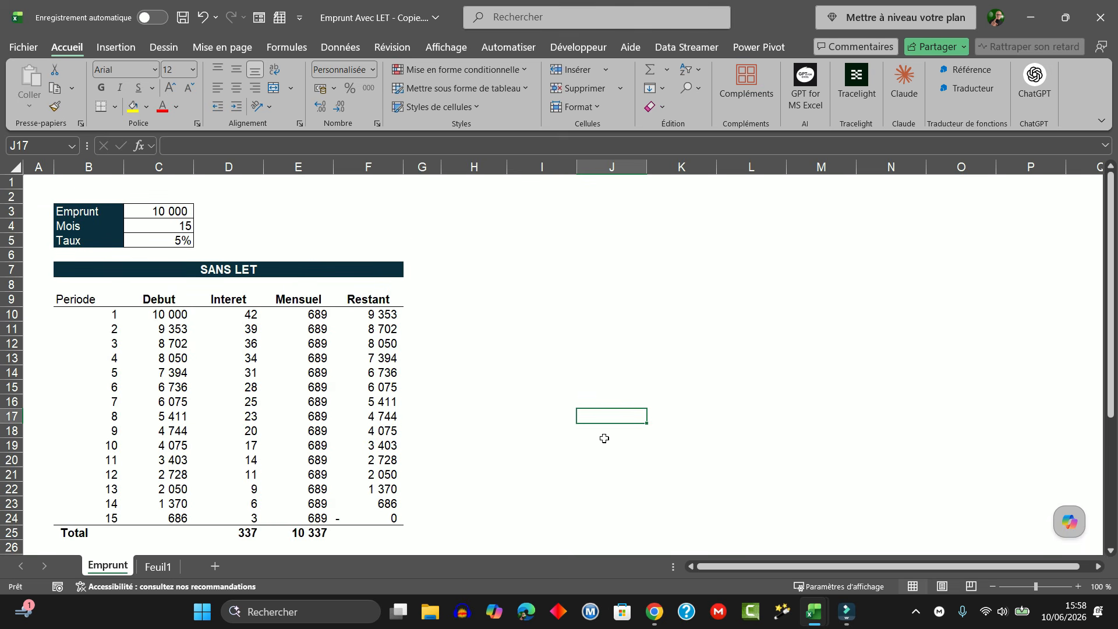
- Test the Total row formatting by setting Mois in C4 to 8, then 12, then back to 15
{"action": "left_click", "coordinate": [174, 228]}
{"action": "type", "text": "8"}
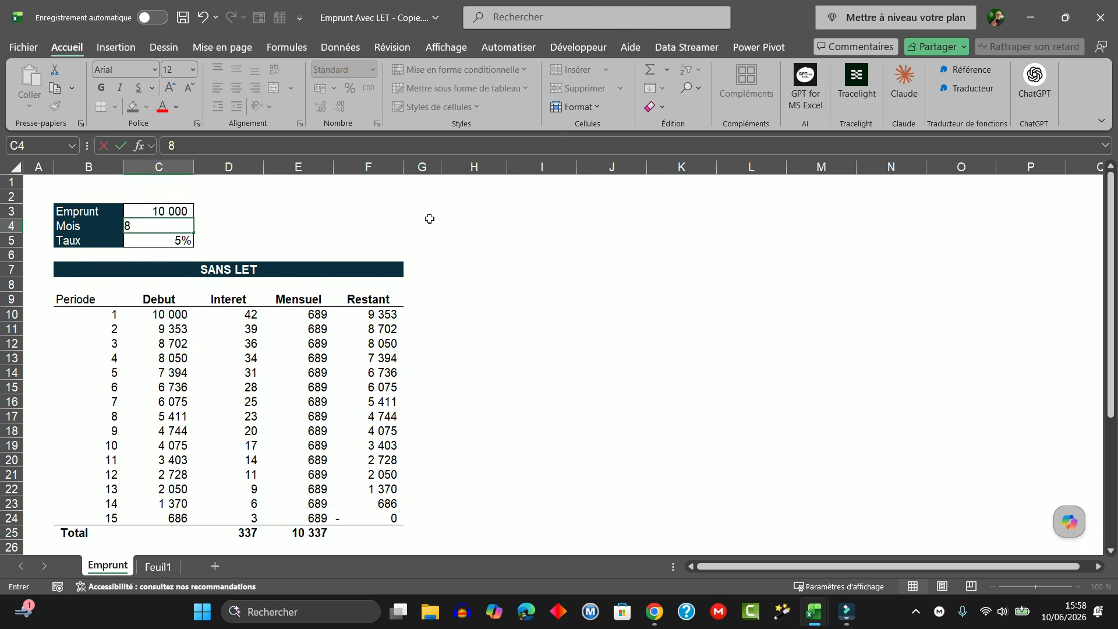
{"action": "key", "text": "Return"}
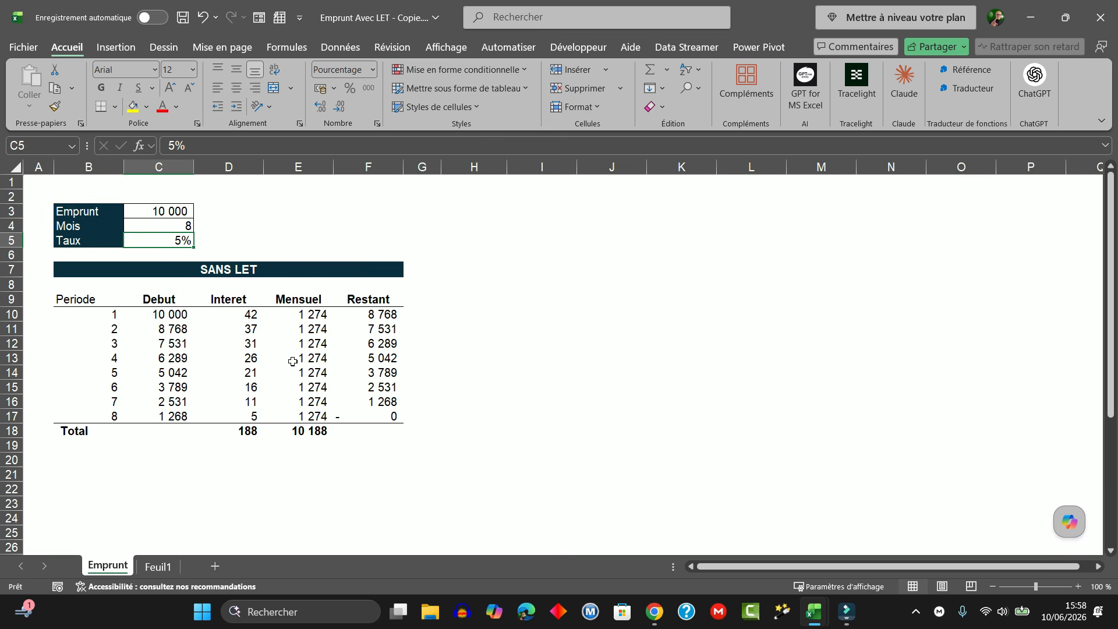
{"action": "left_click", "coordinate": [163, 226]}
{"action": "type", "text": "12"}
{"action": "key", "text": "Return"}
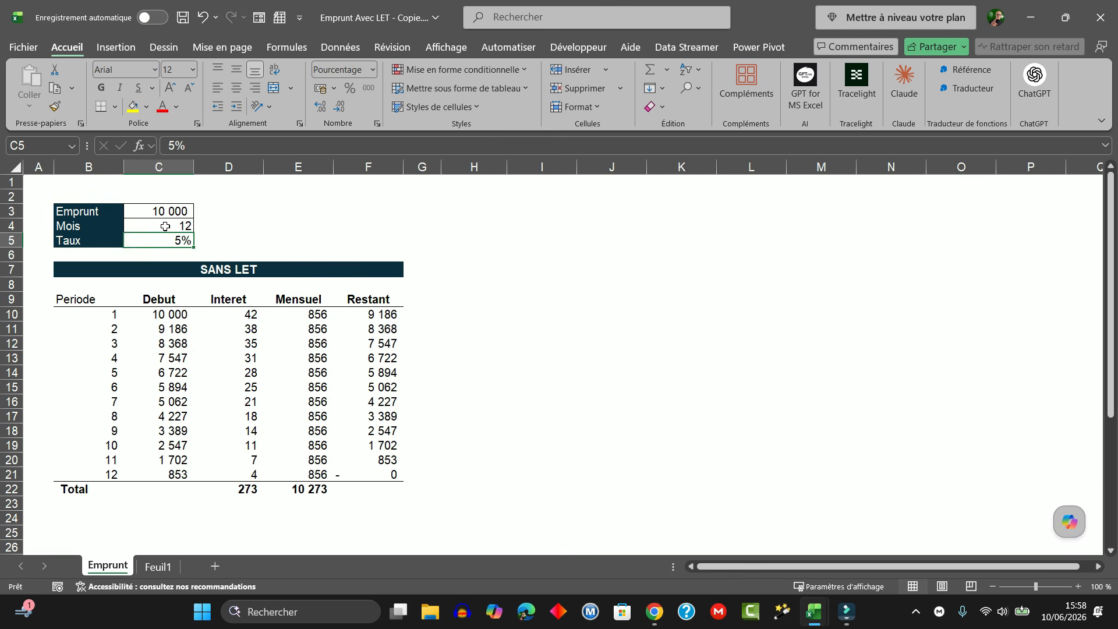
{"action": "left_click", "coordinate": [165, 226]}
{"action": "type", "text": "15"}
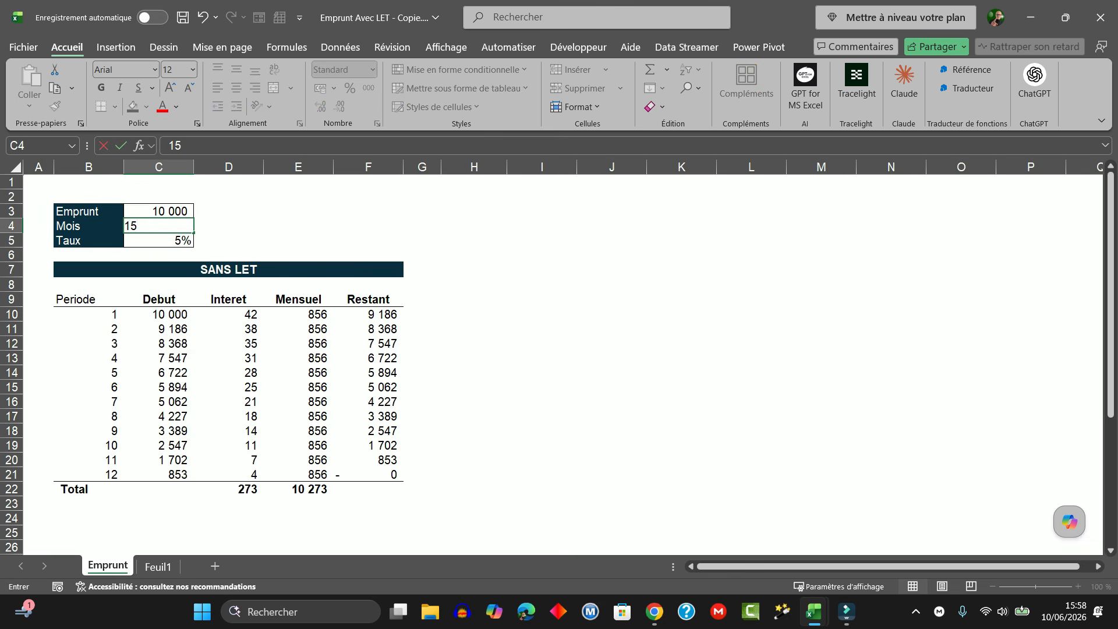
{"action": "key", "text": "Return"}
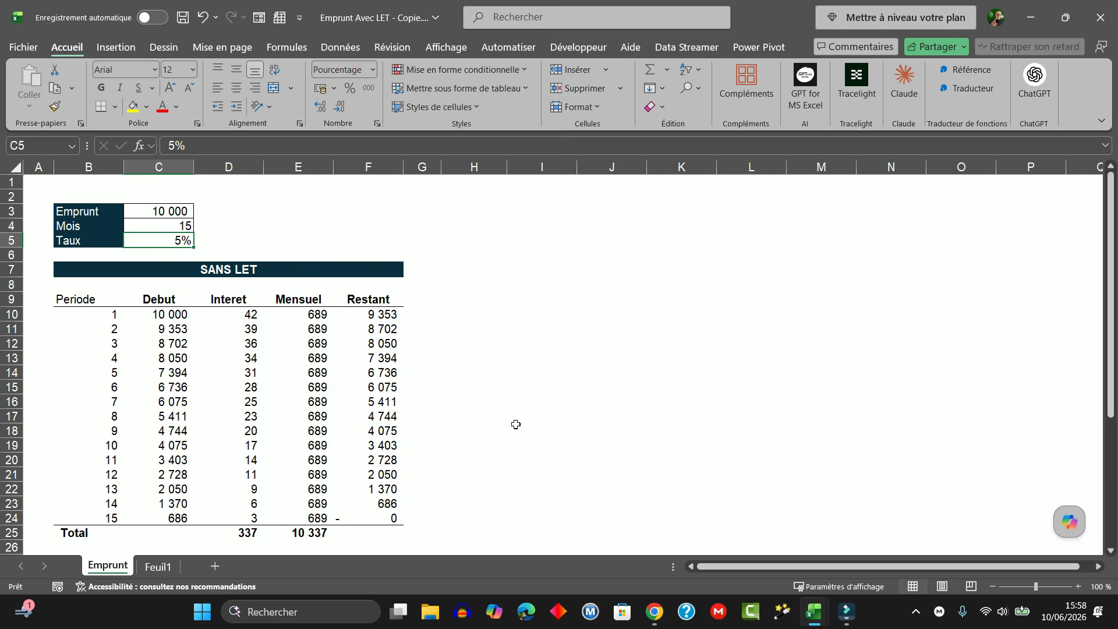
- Shorten the table heading in row 7 from SANS LET to LET
{"action": "left_click", "coordinate": [220, 270]}
{"action": "left_click_drag", "start_coordinate": [202, 146], "coordinate": [156, 150]}
{"action": "key", "text": "Return"}
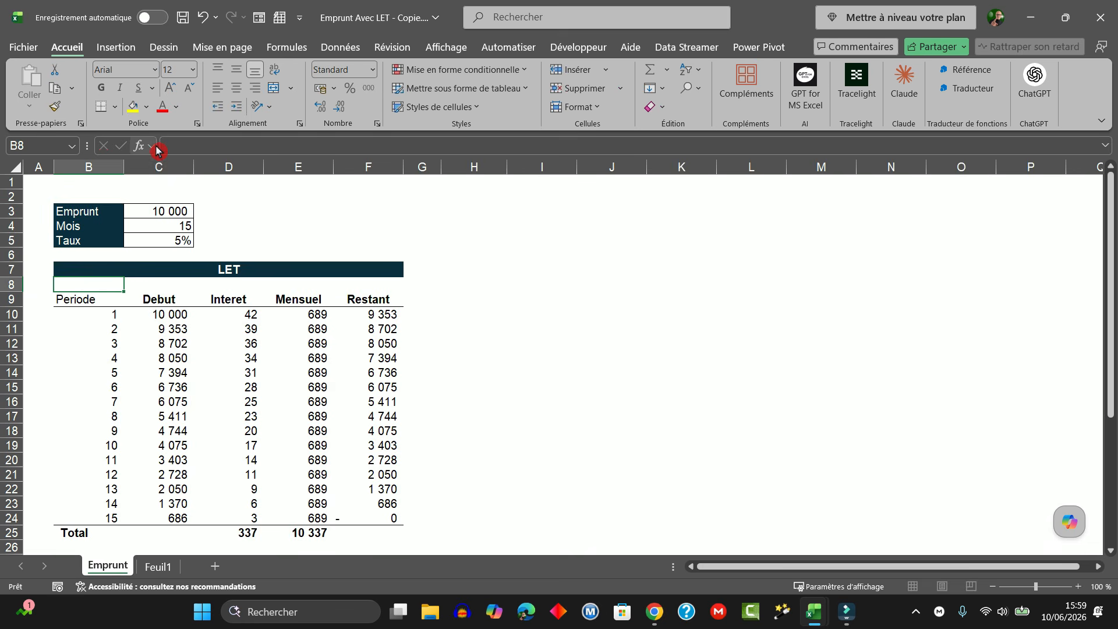
- Open the LET formula in B9 to review its full text
{"action": "left_click", "coordinate": [91, 300]}
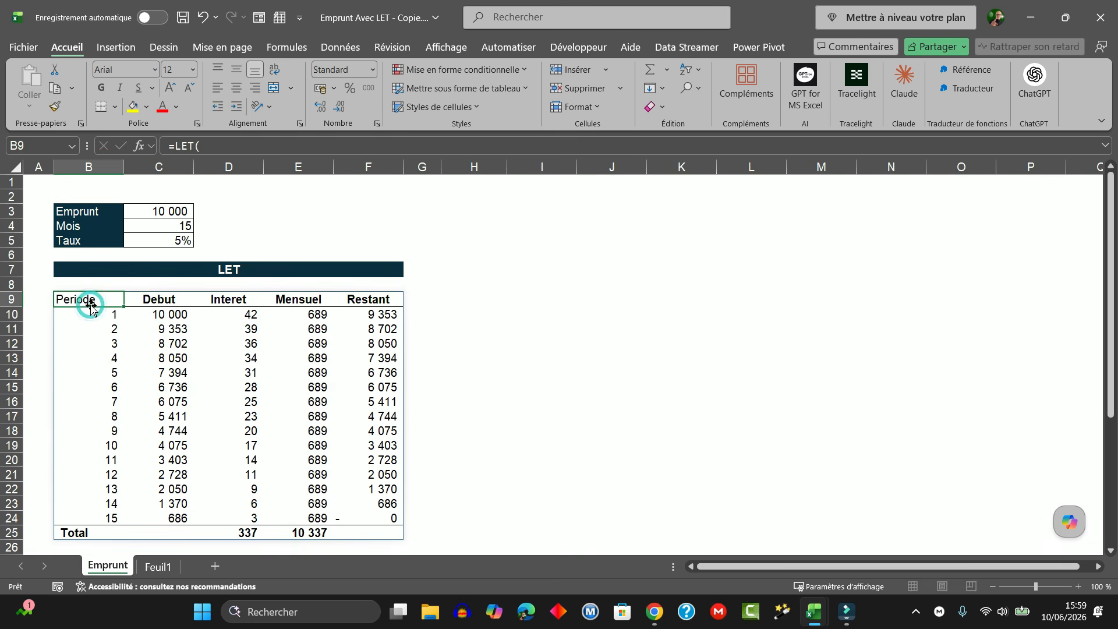
{"action": "double_click", "coordinate": [99, 300]}
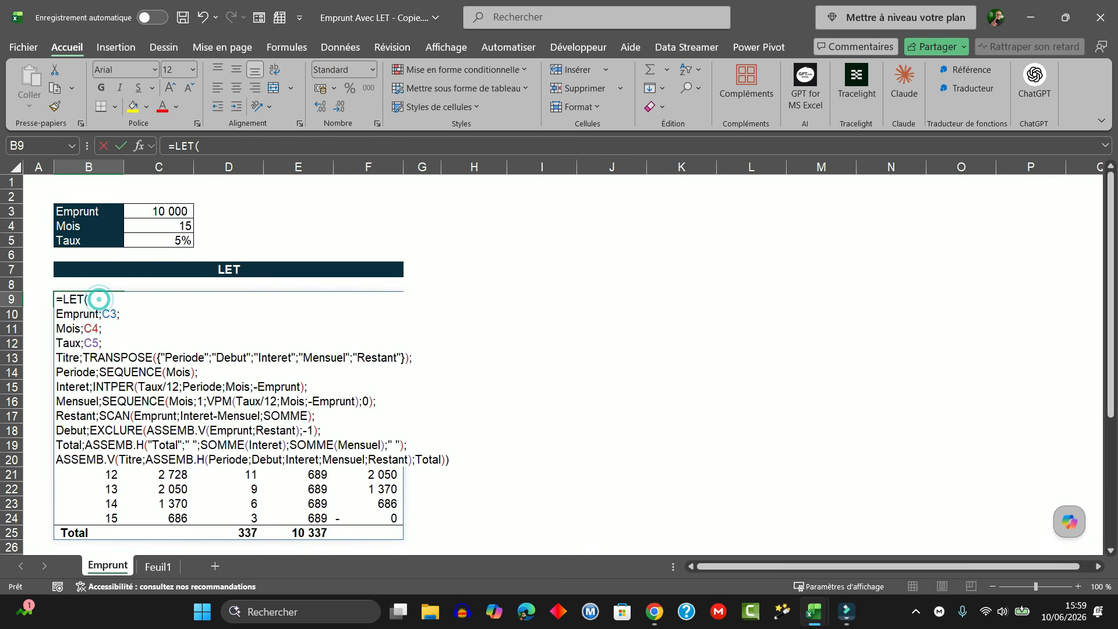